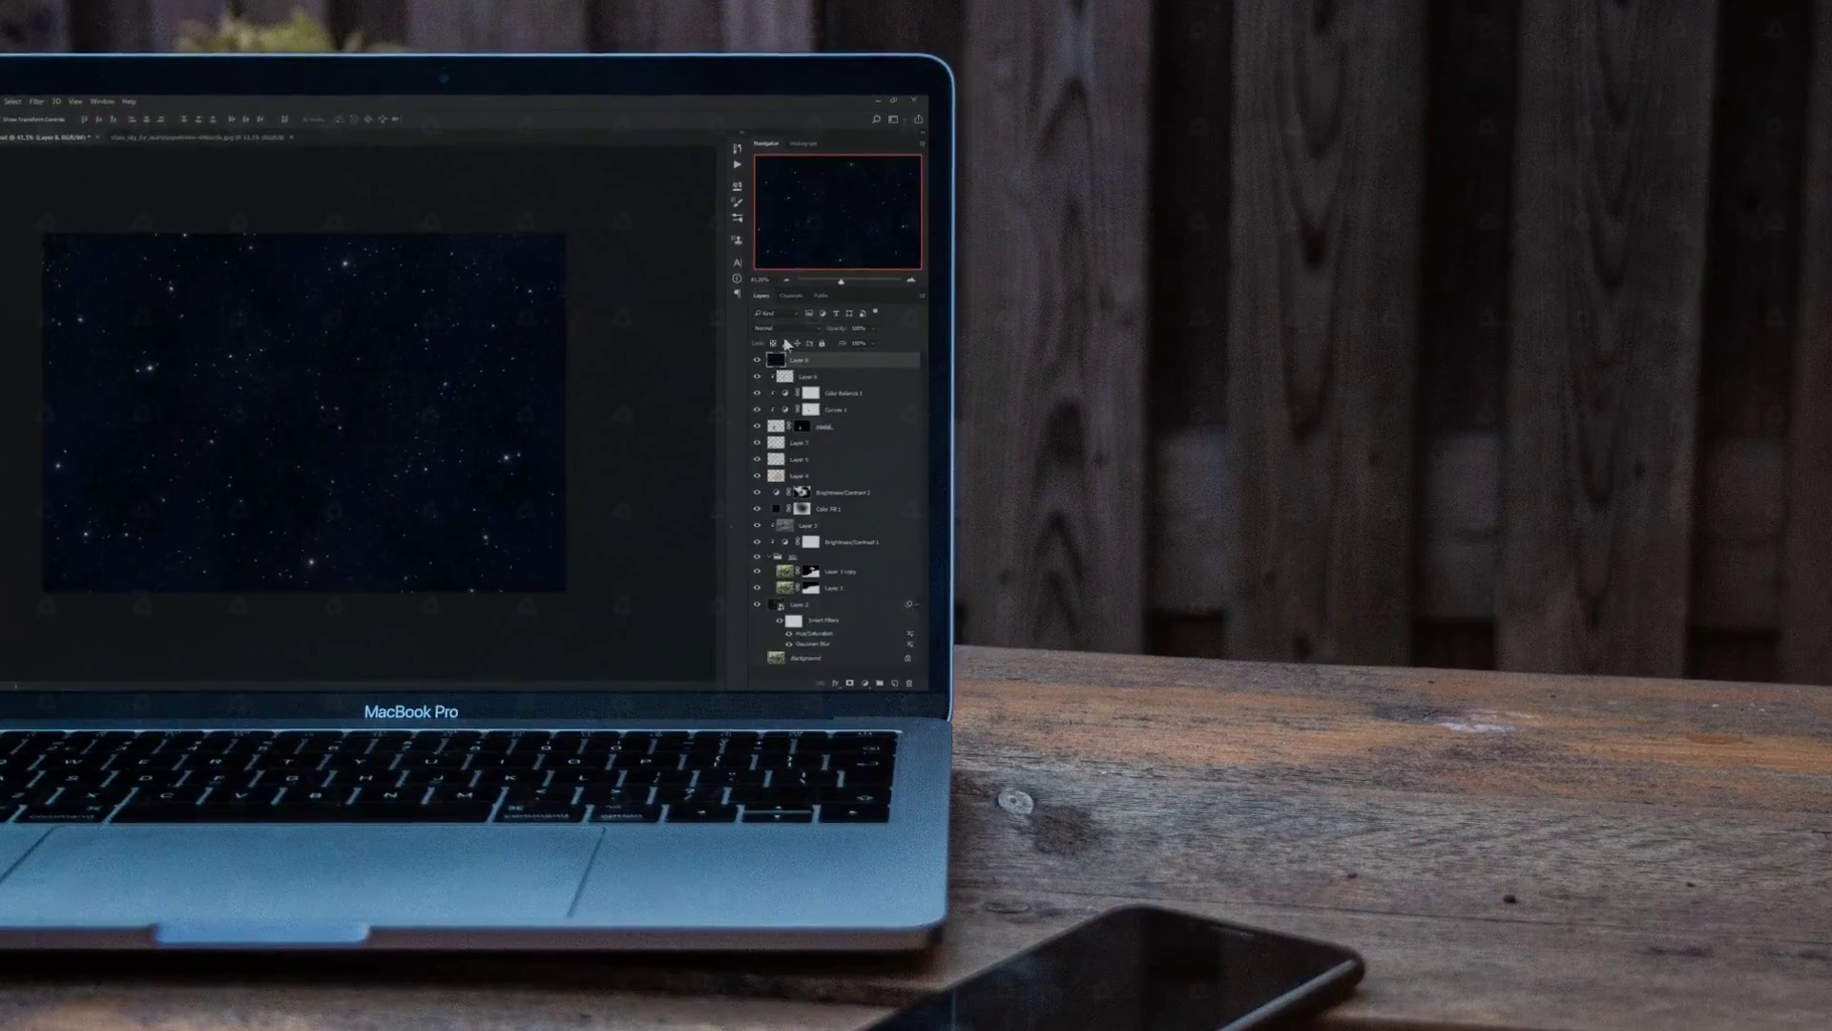
- Blend the starry sky layer in Screen mode and darken it by raising the Levels black input
{"action": "left_click", "coordinate": [785, 329]}
{"action": "left_click", "coordinate": [776, 411]}
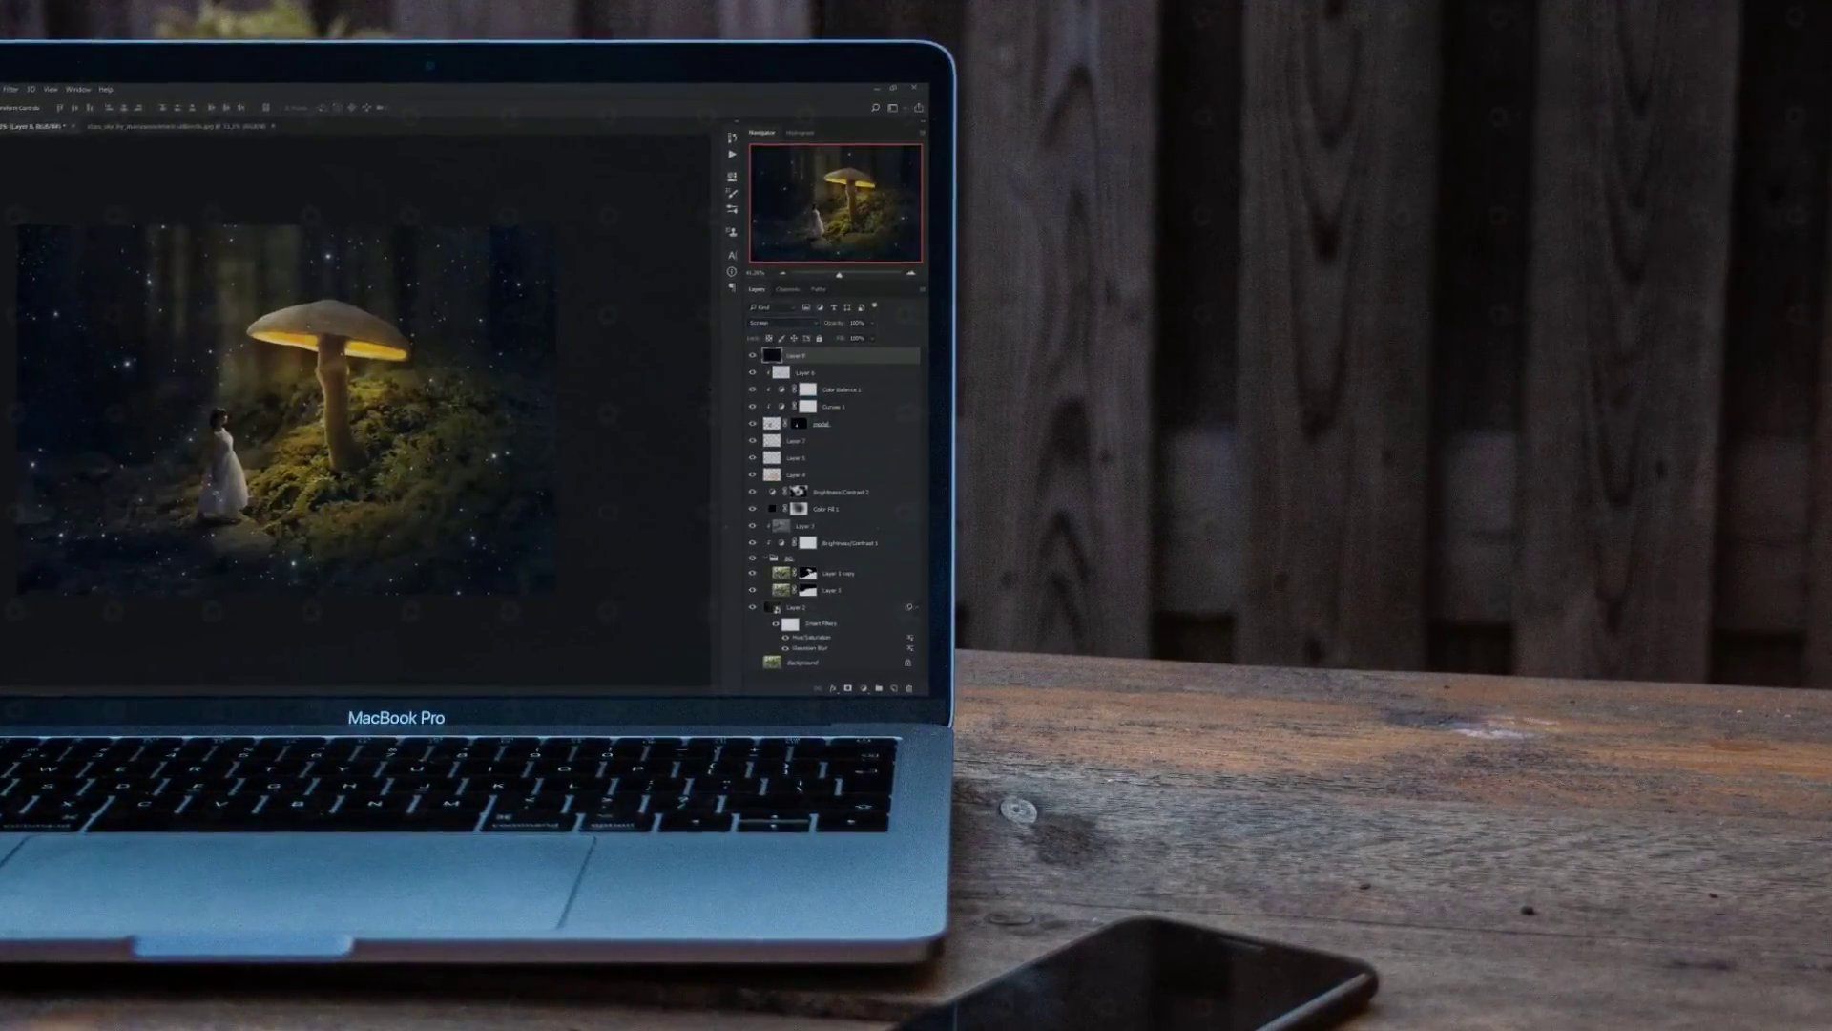
{"action": "key", "text": "ctrl+l"}
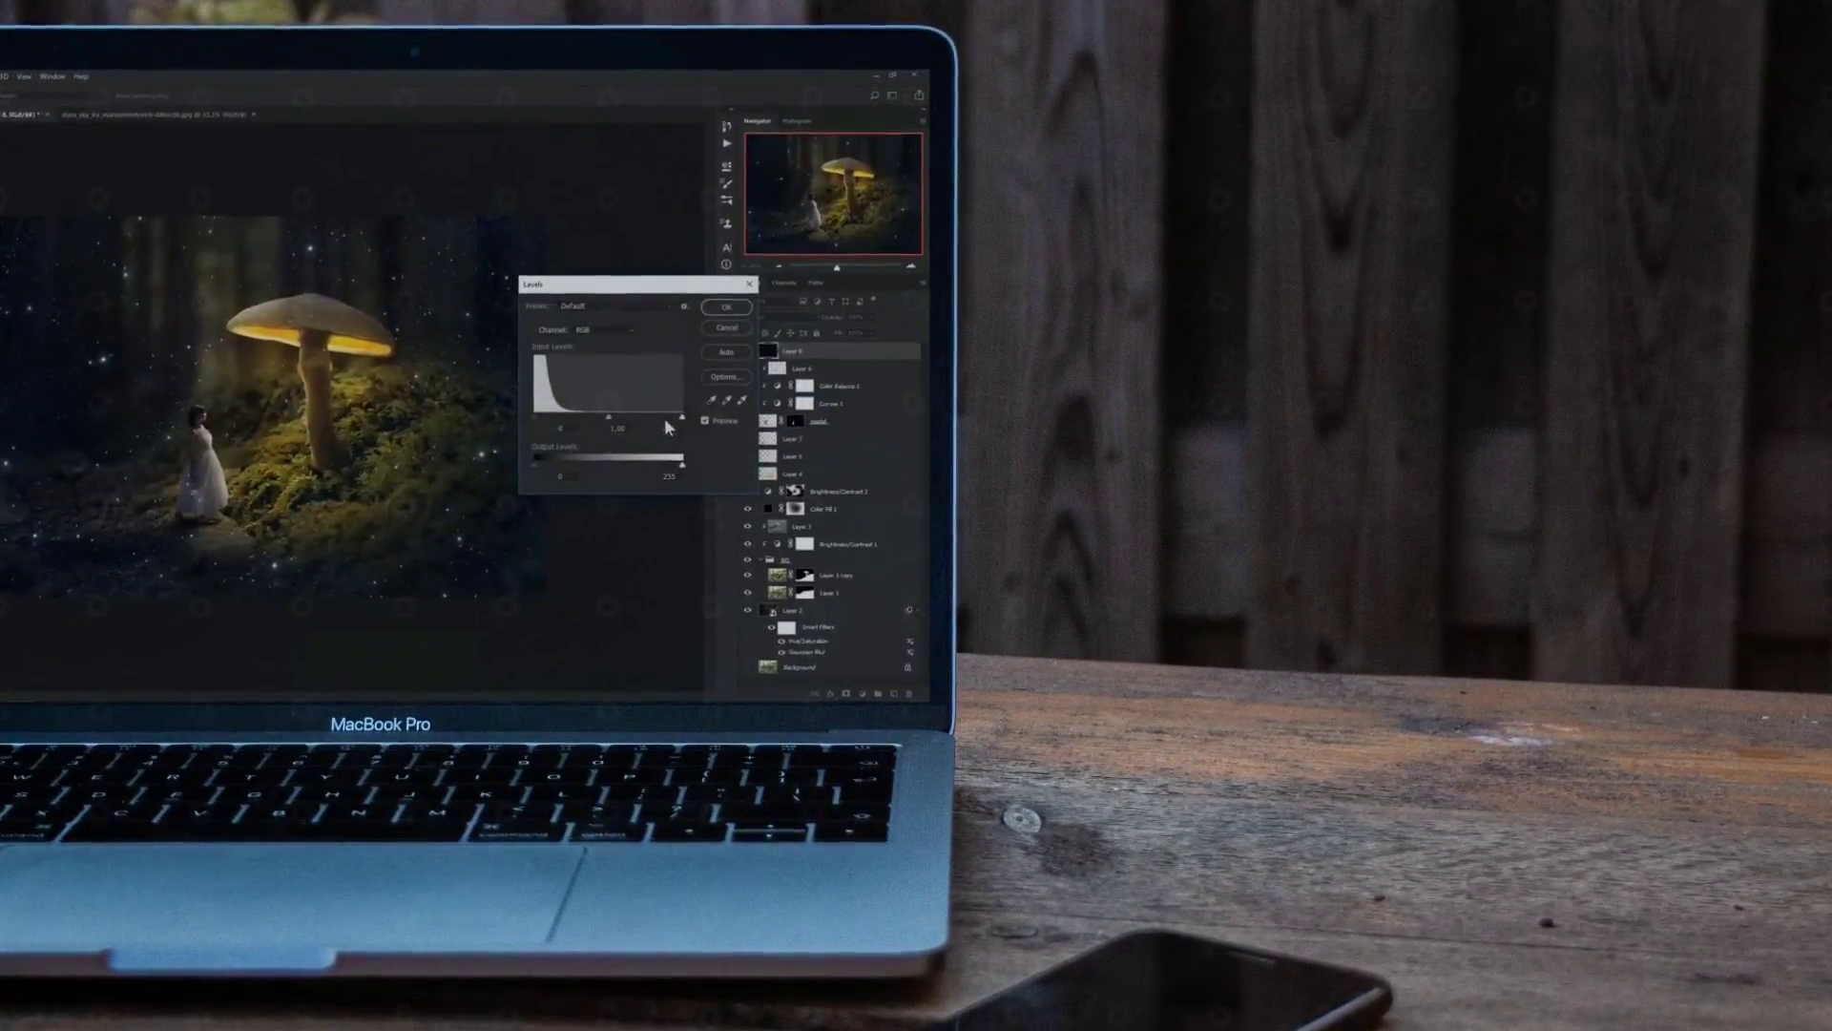
{"action": "left_click_drag", "start_coordinate": [529, 414], "coordinate": [547, 416]}
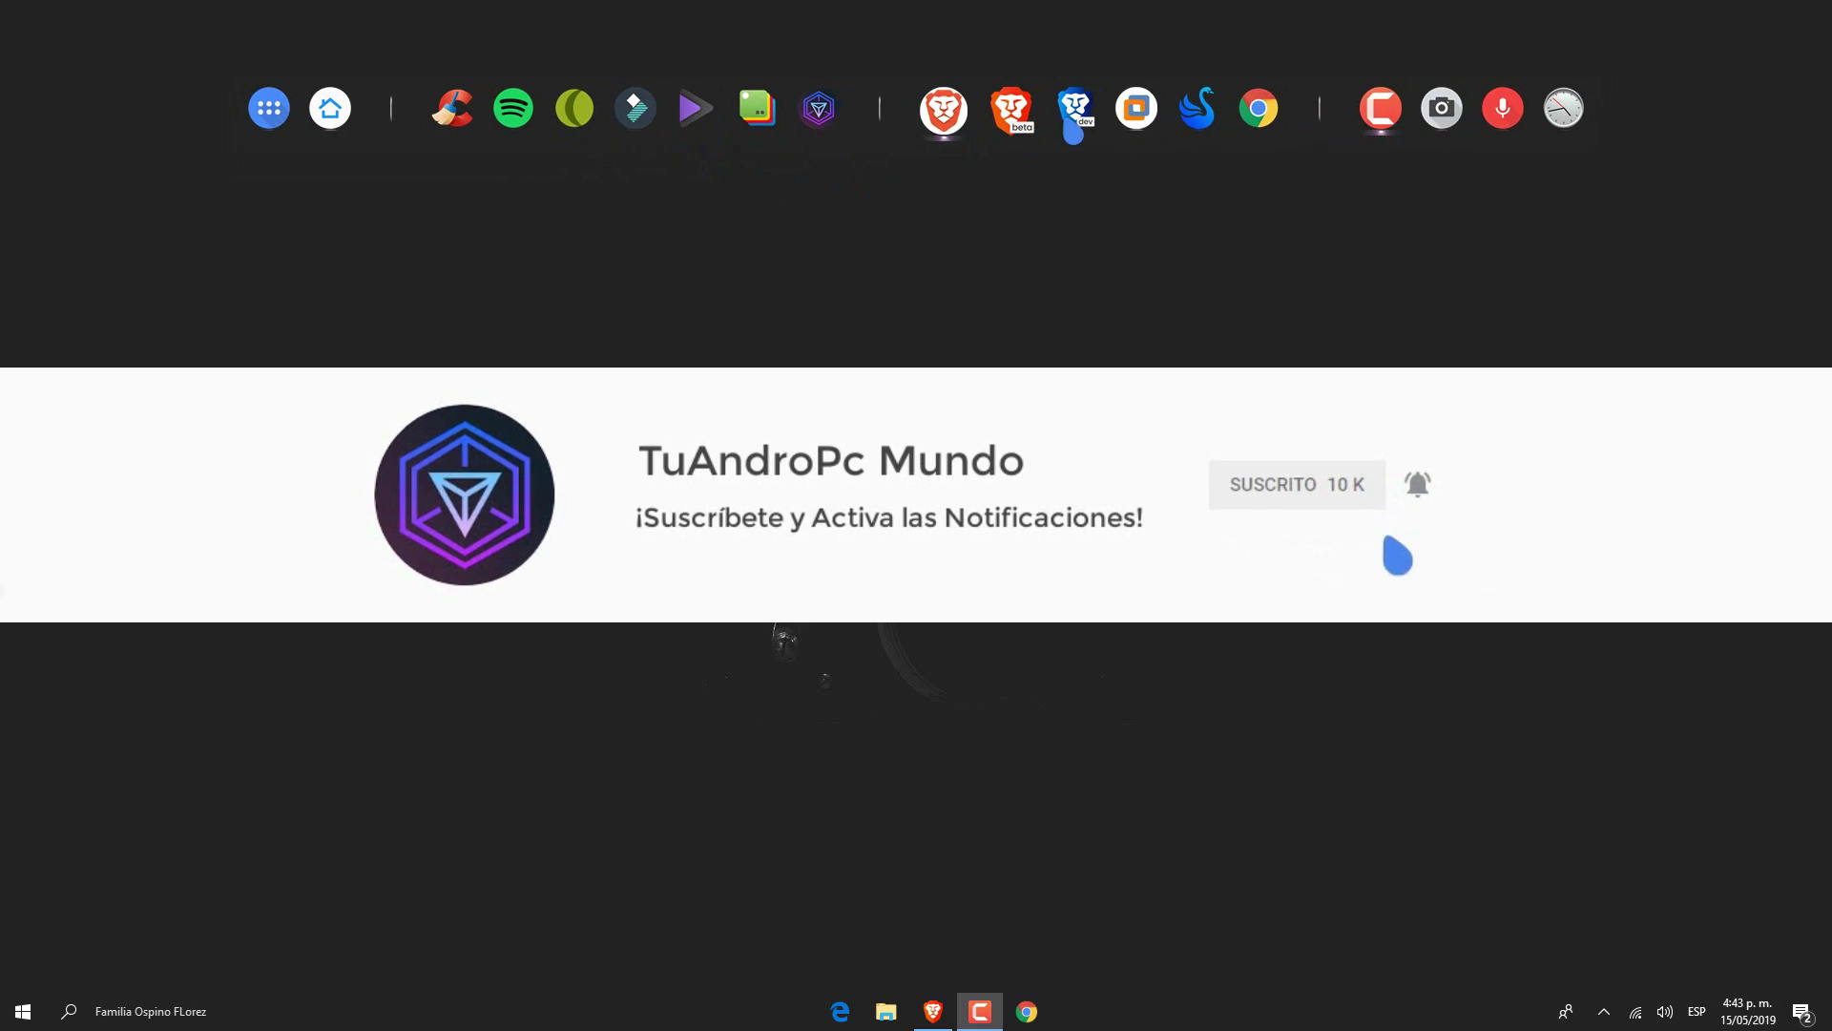
- Scroll through the best photo-editing programs blog post in Brave, then minimize the browser
{"action": "left_click", "coordinate": [947, 119]}
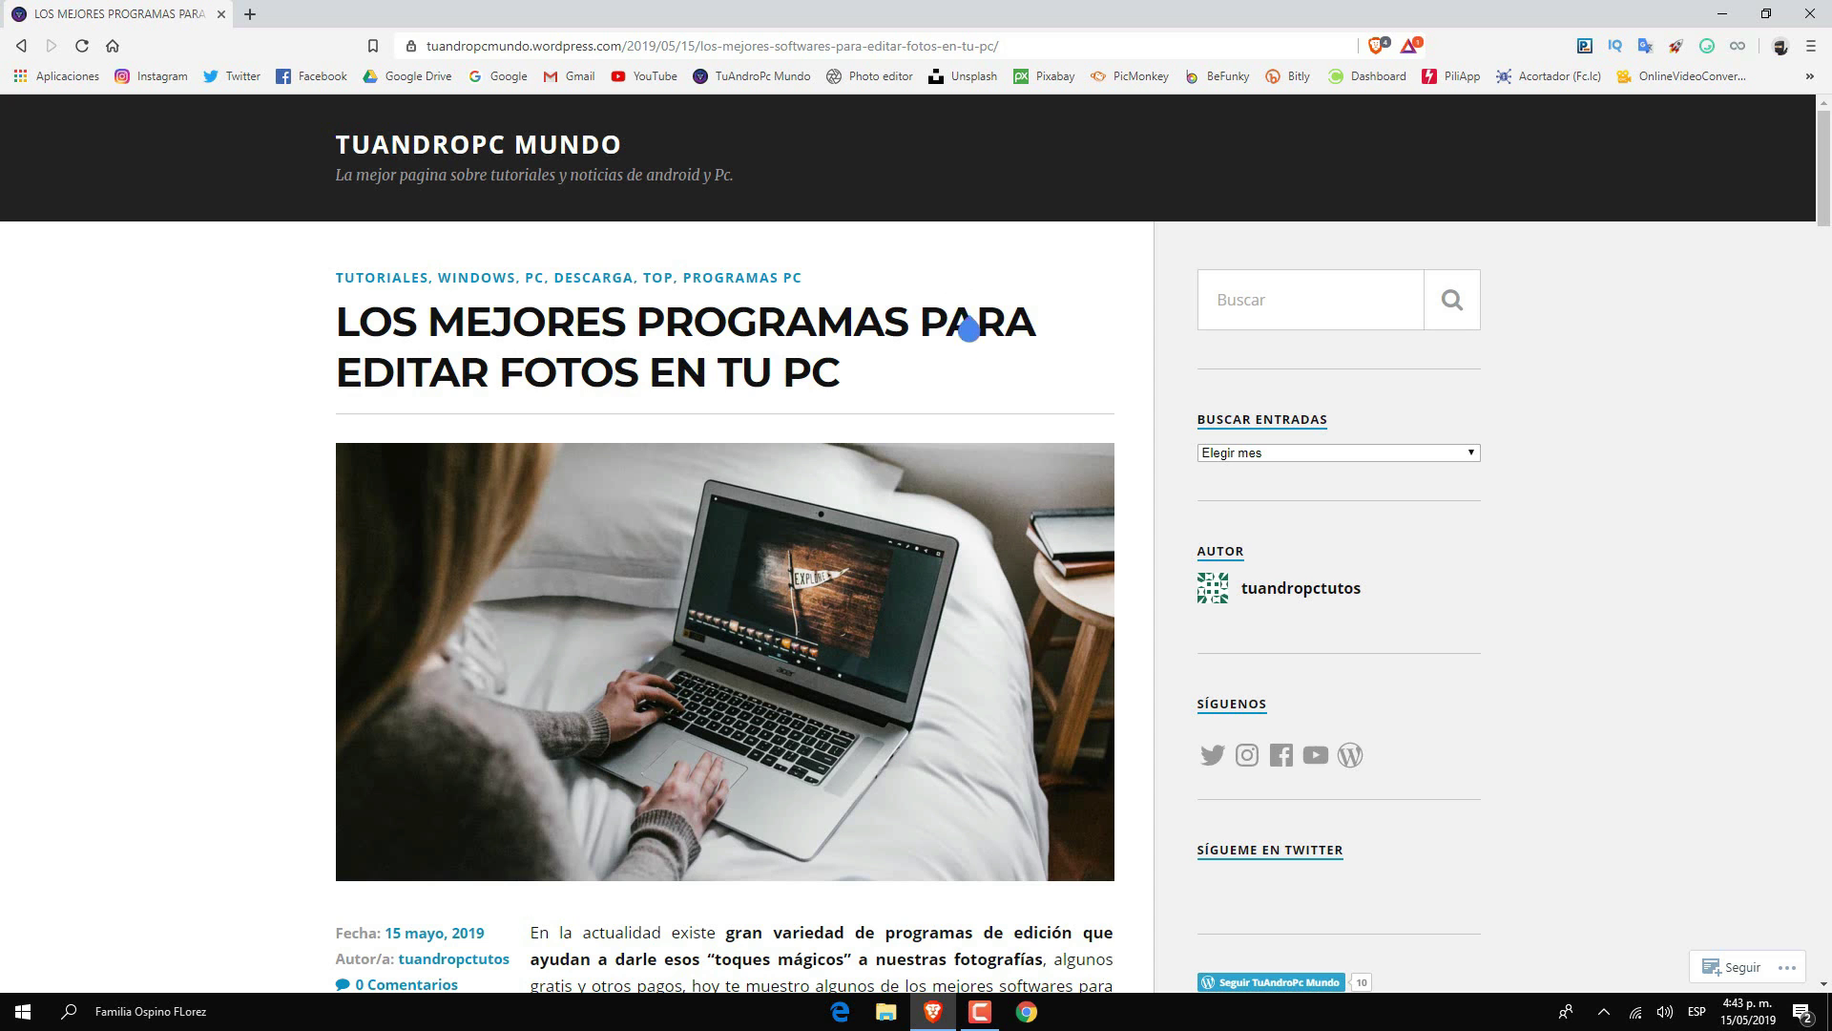
{"action": "scroll", "coordinate": [835, 468], "scroll_direction": "down", "scroll_amount": 1}
{"action": "scroll", "coordinate": [835, 468], "scroll_direction": "down", "scroll_amount": 1}
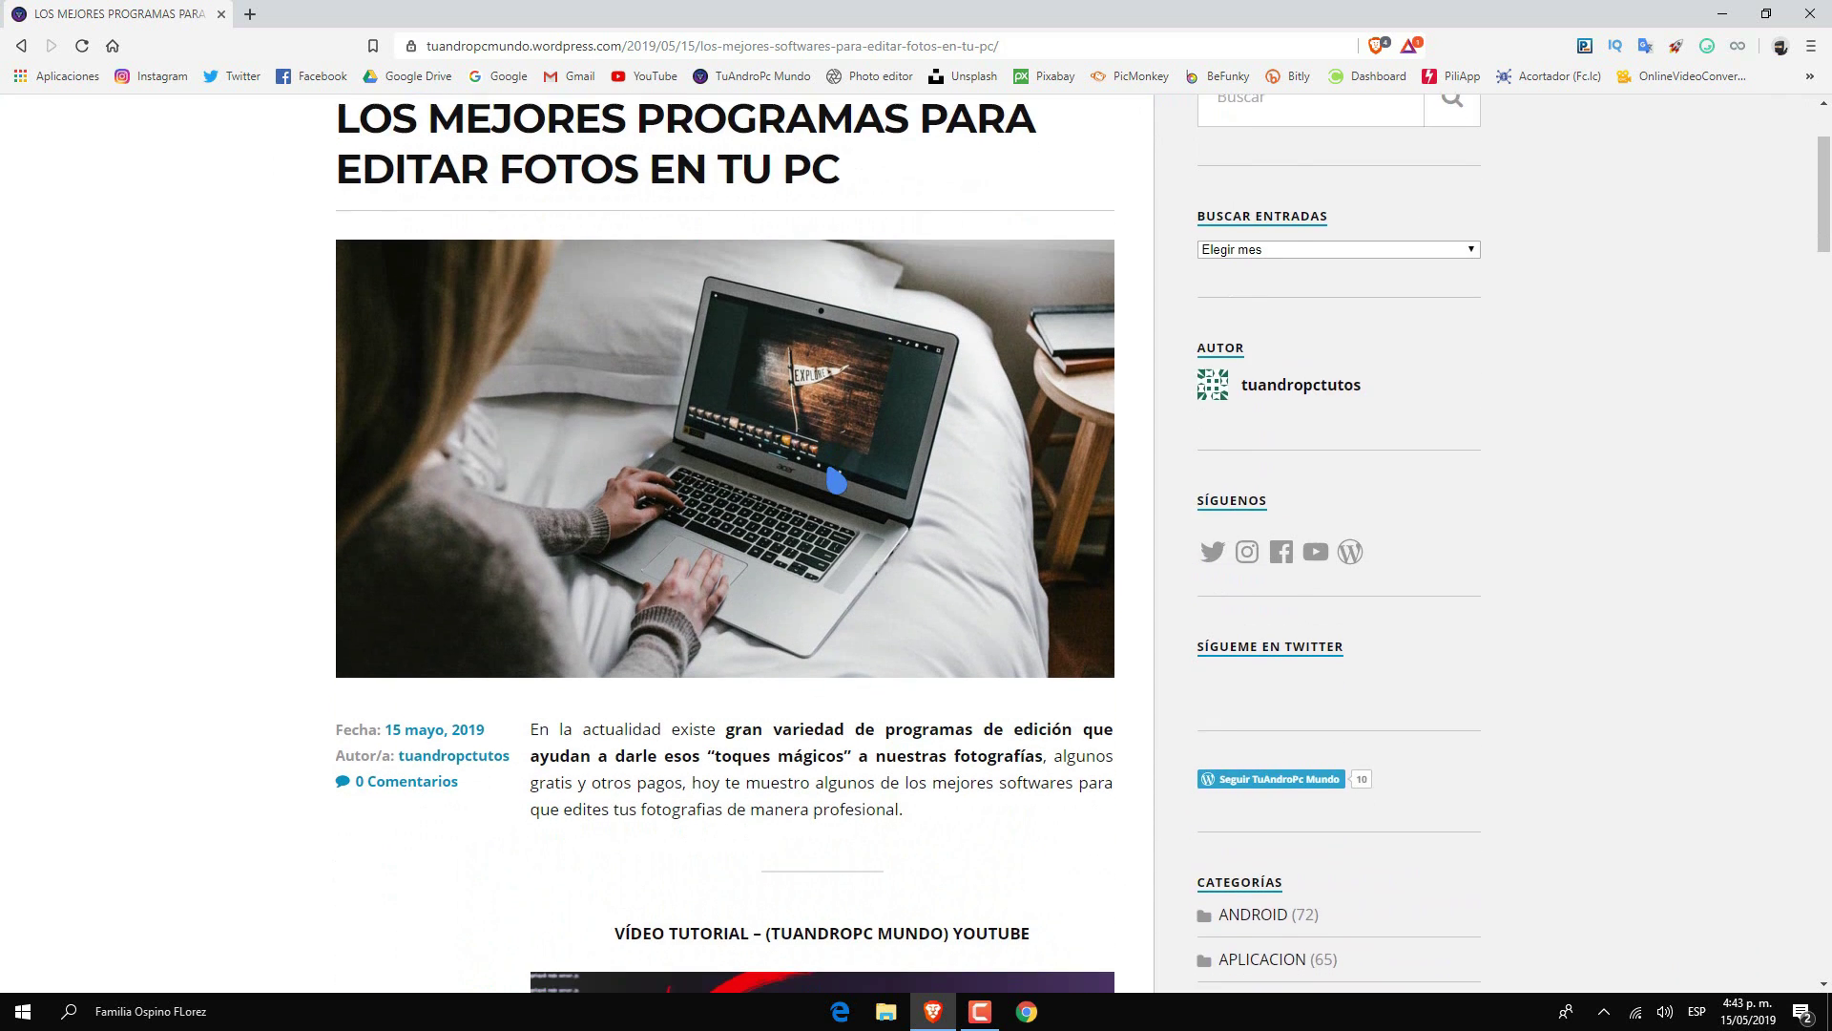
{"action": "scroll", "coordinate": [835, 467], "scroll_direction": "down", "scroll_amount": 1}
{"action": "scroll", "coordinate": [836, 479], "scroll_direction": "down", "scroll_amount": 2}
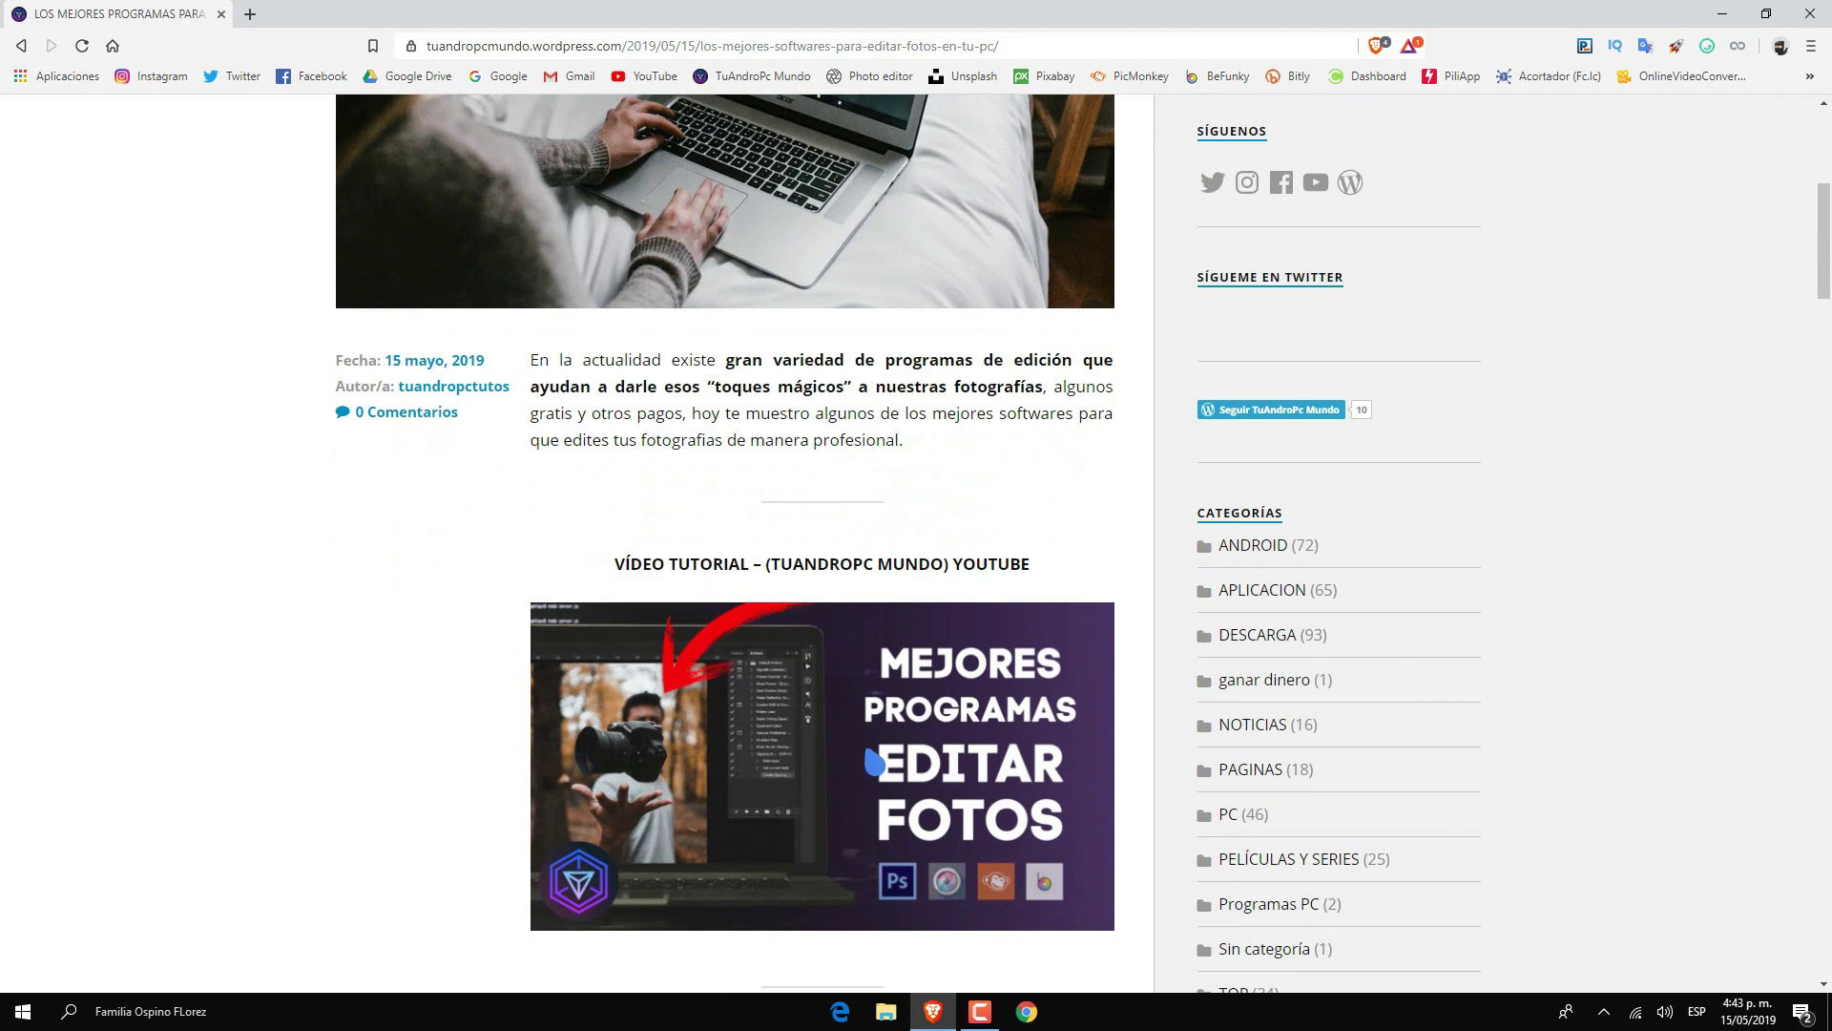
{"action": "scroll", "coordinate": [874, 760], "scroll_direction": "up", "scroll_amount": 2}
{"action": "scroll", "coordinate": [869, 630], "scroll_direction": "up", "scroll_amount": 2}
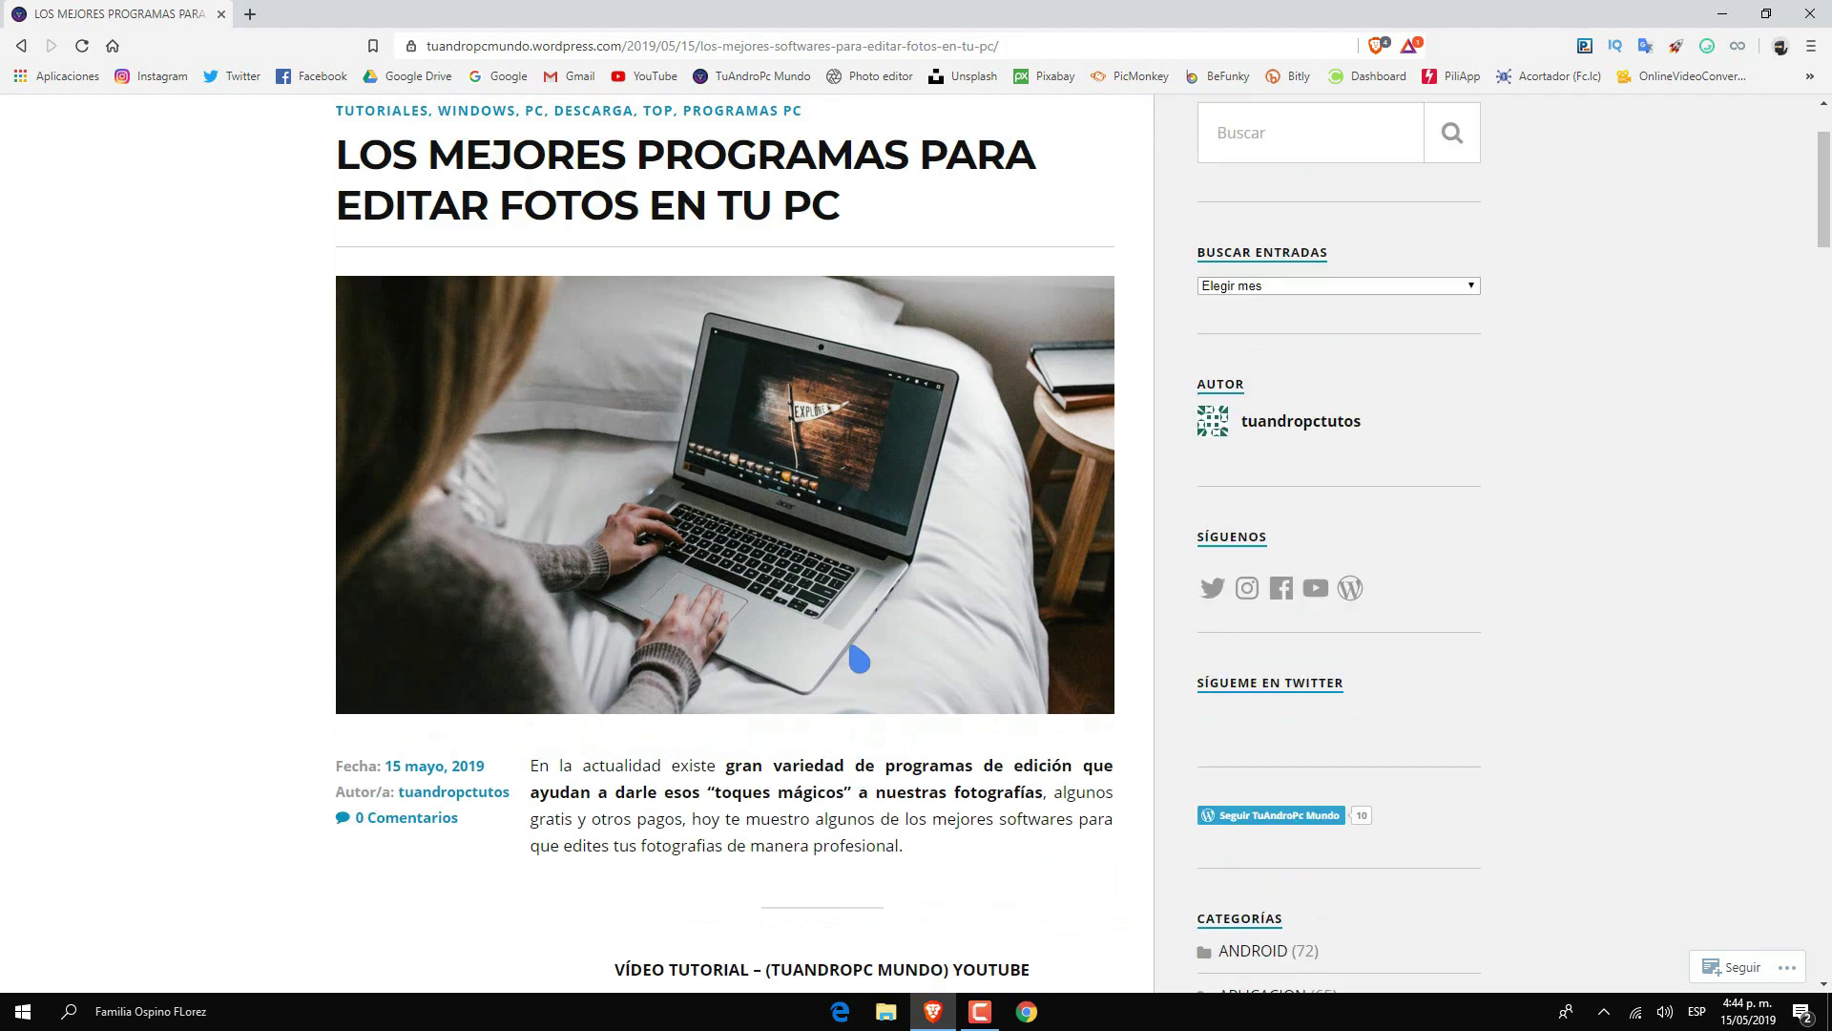
{"action": "scroll", "coordinate": [859, 659], "scroll_direction": "up", "scroll_amount": 2}
{"action": "scroll", "coordinate": [861, 668], "scroll_direction": "down", "scroll_amount": 1}
{"action": "scroll", "coordinate": [864, 678], "scroll_direction": "down", "scroll_amount": 2}
{"action": "scroll", "coordinate": [868, 697], "scroll_direction": "down", "scroll_amount": 1}
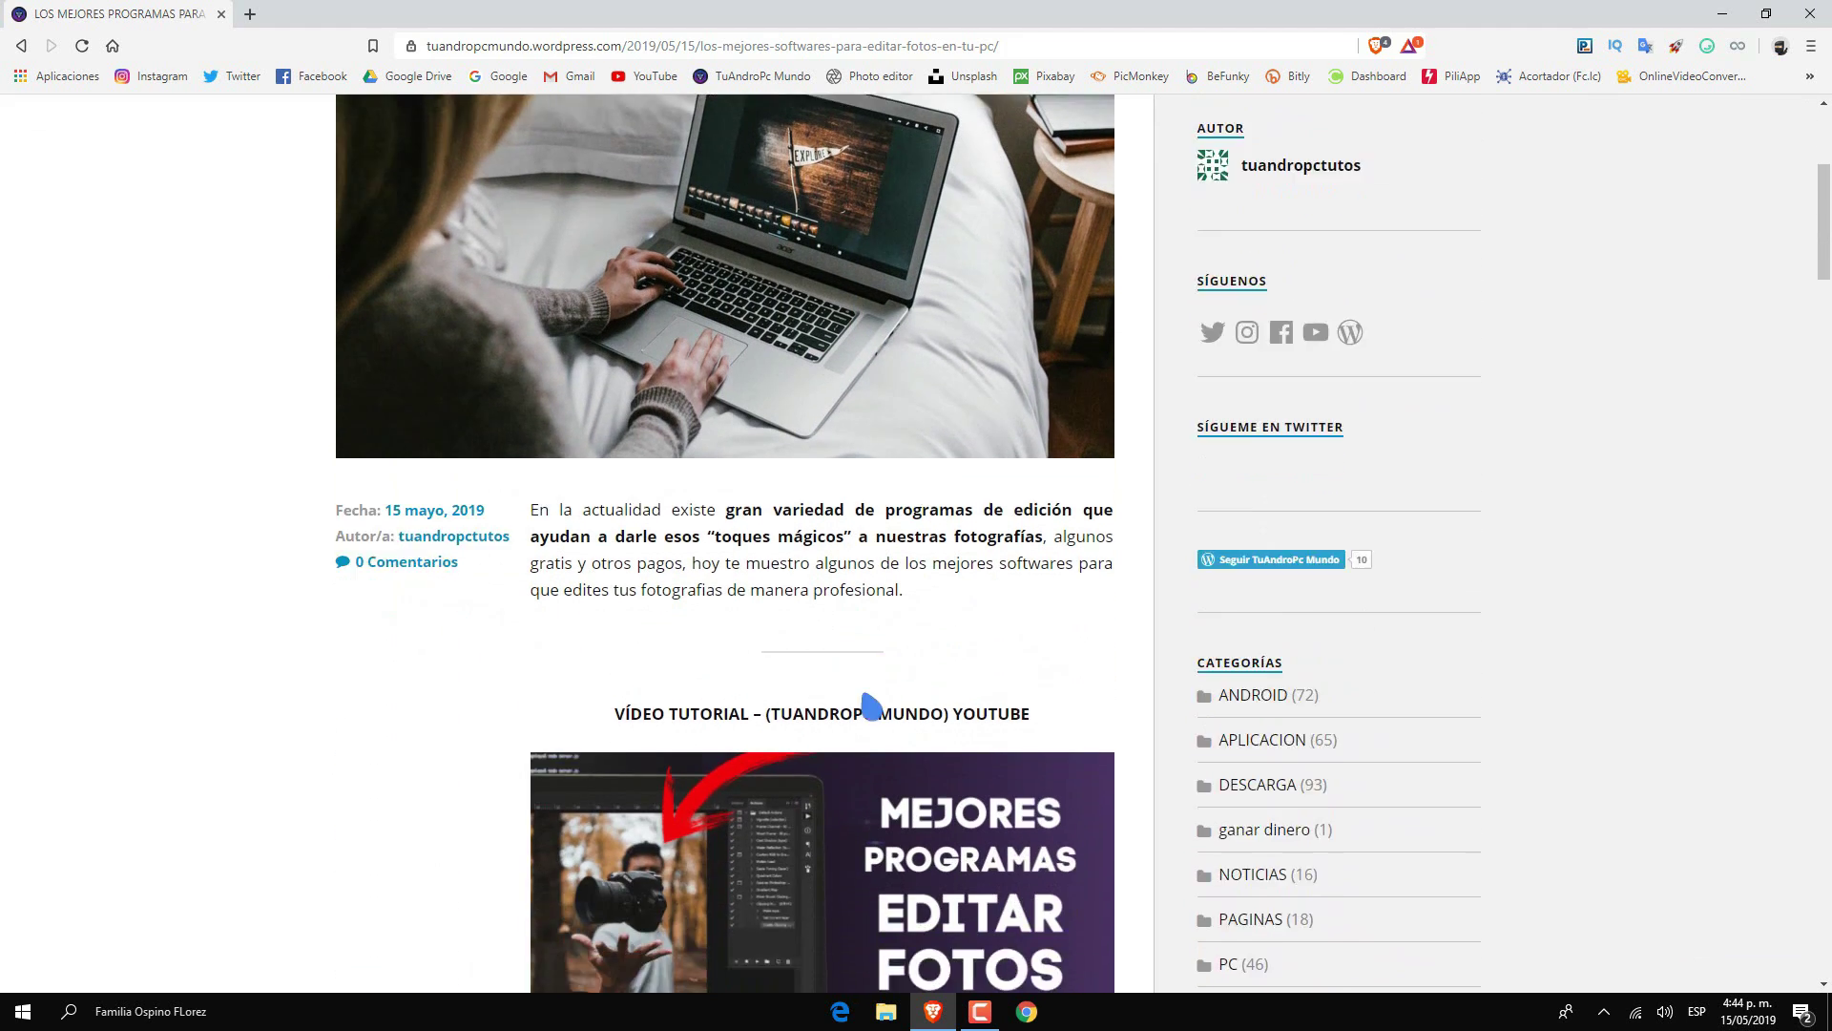
{"action": "scroll", "coordinate": [871, 706], "scroll_direction": "down", "scroll_amount": 1}
{"action": "scroll", "coordinate": [878, 701], "scroll_direction": "up", "scroll_amount": 3}
{"action": "scroll", "coordinate": [859, 640], "scroll_direction": "up", "scroll_amount": 2}
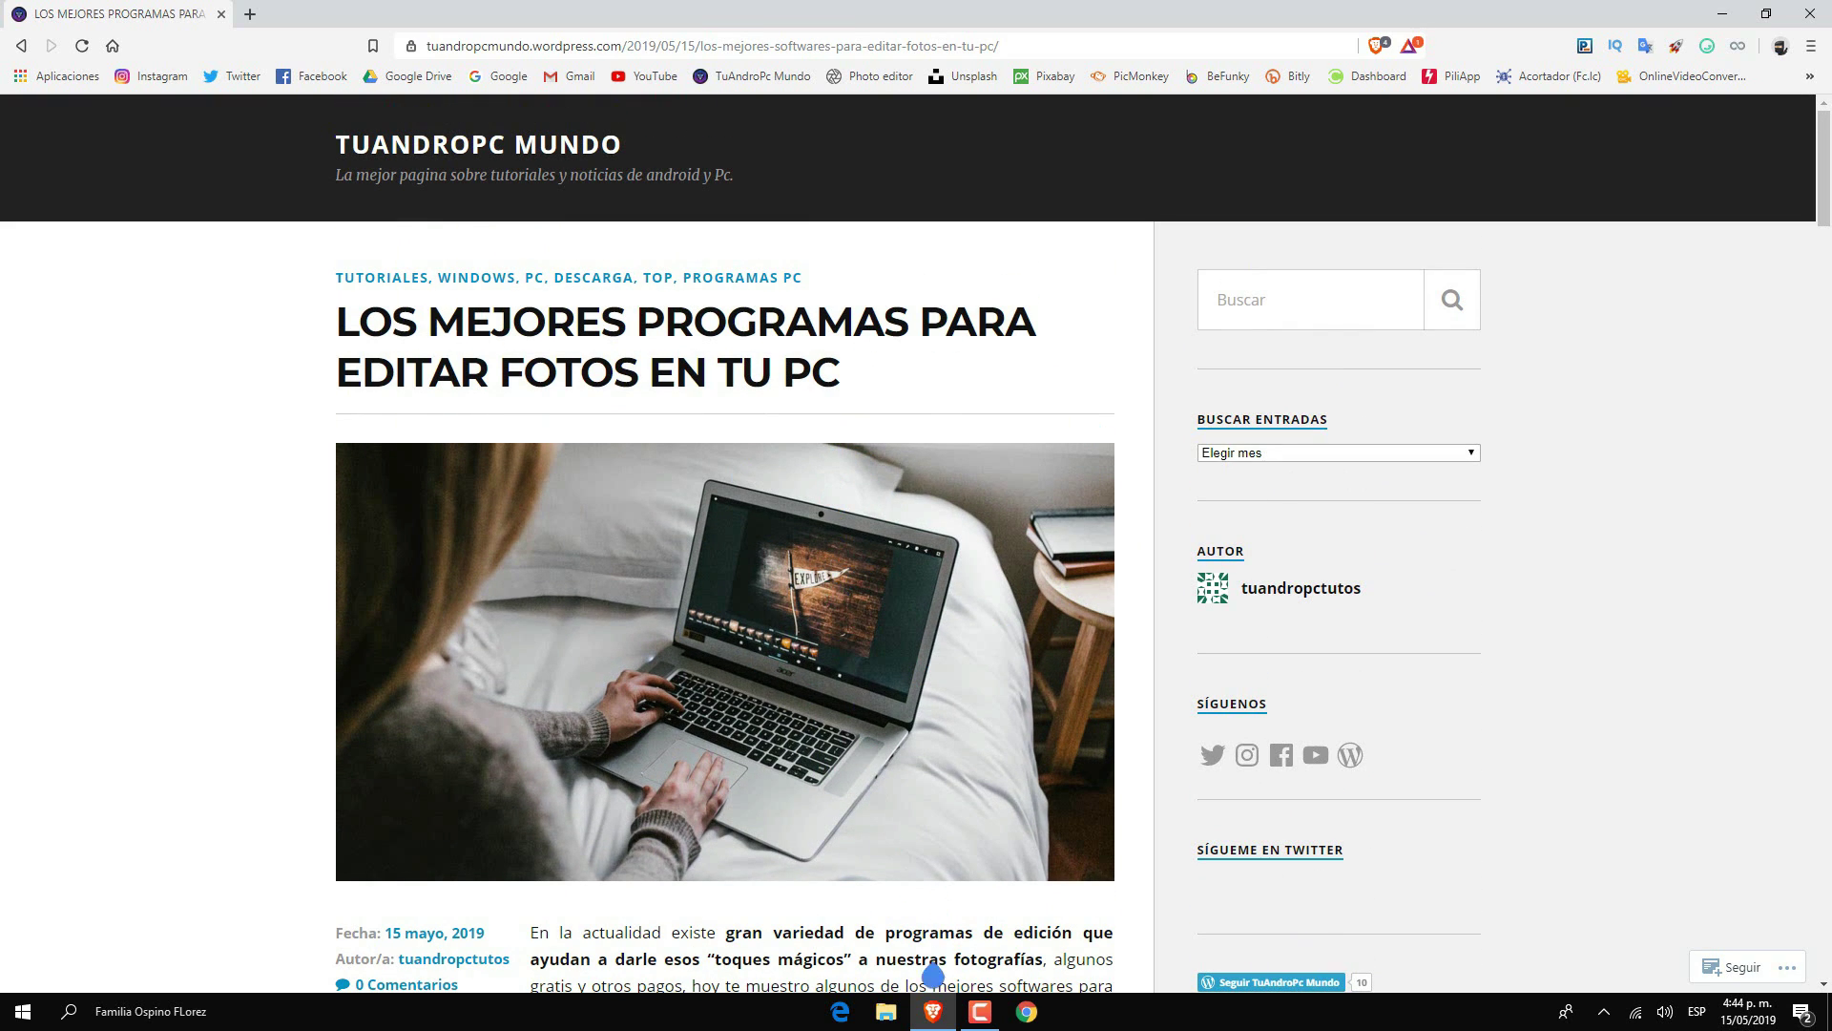
{"action": "left_click", "coordinate": [935, 1015]}
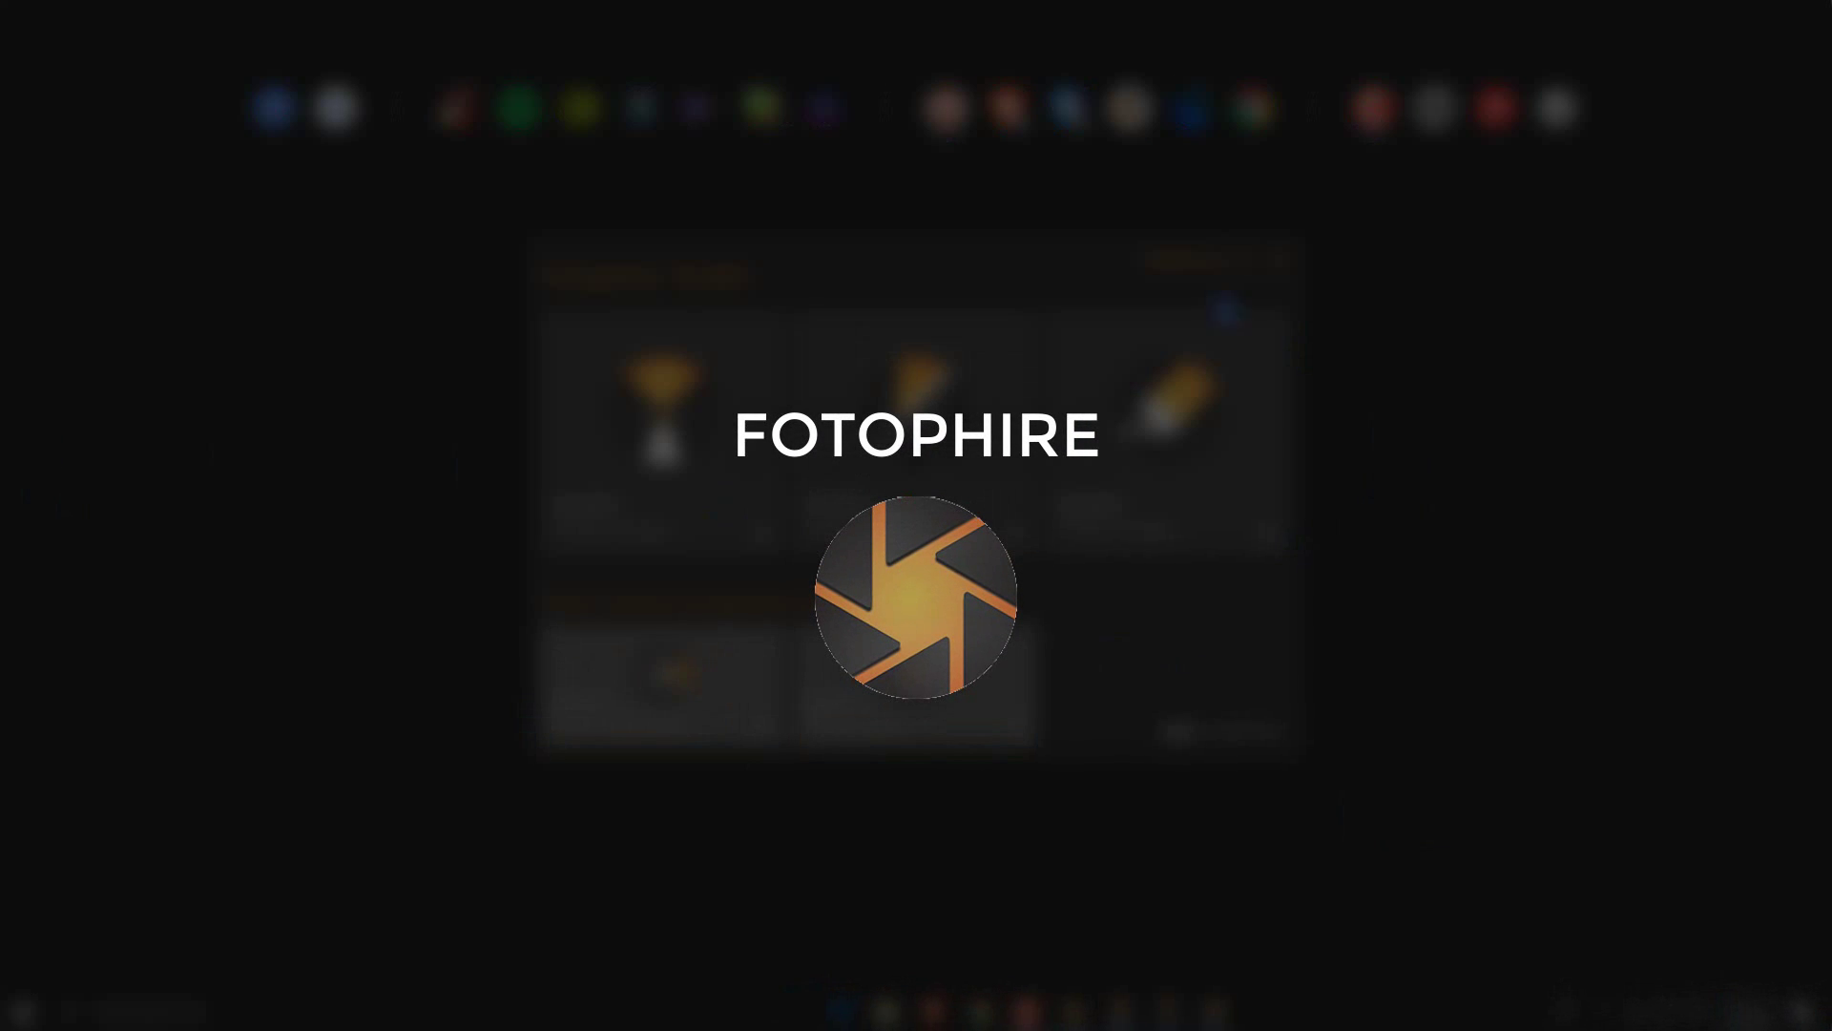
- Launch Fotophire's Photo Editor with the sample parrot photo, Photo 4.jpg
{"action": "left_click", "coordinate": [844, 459]}
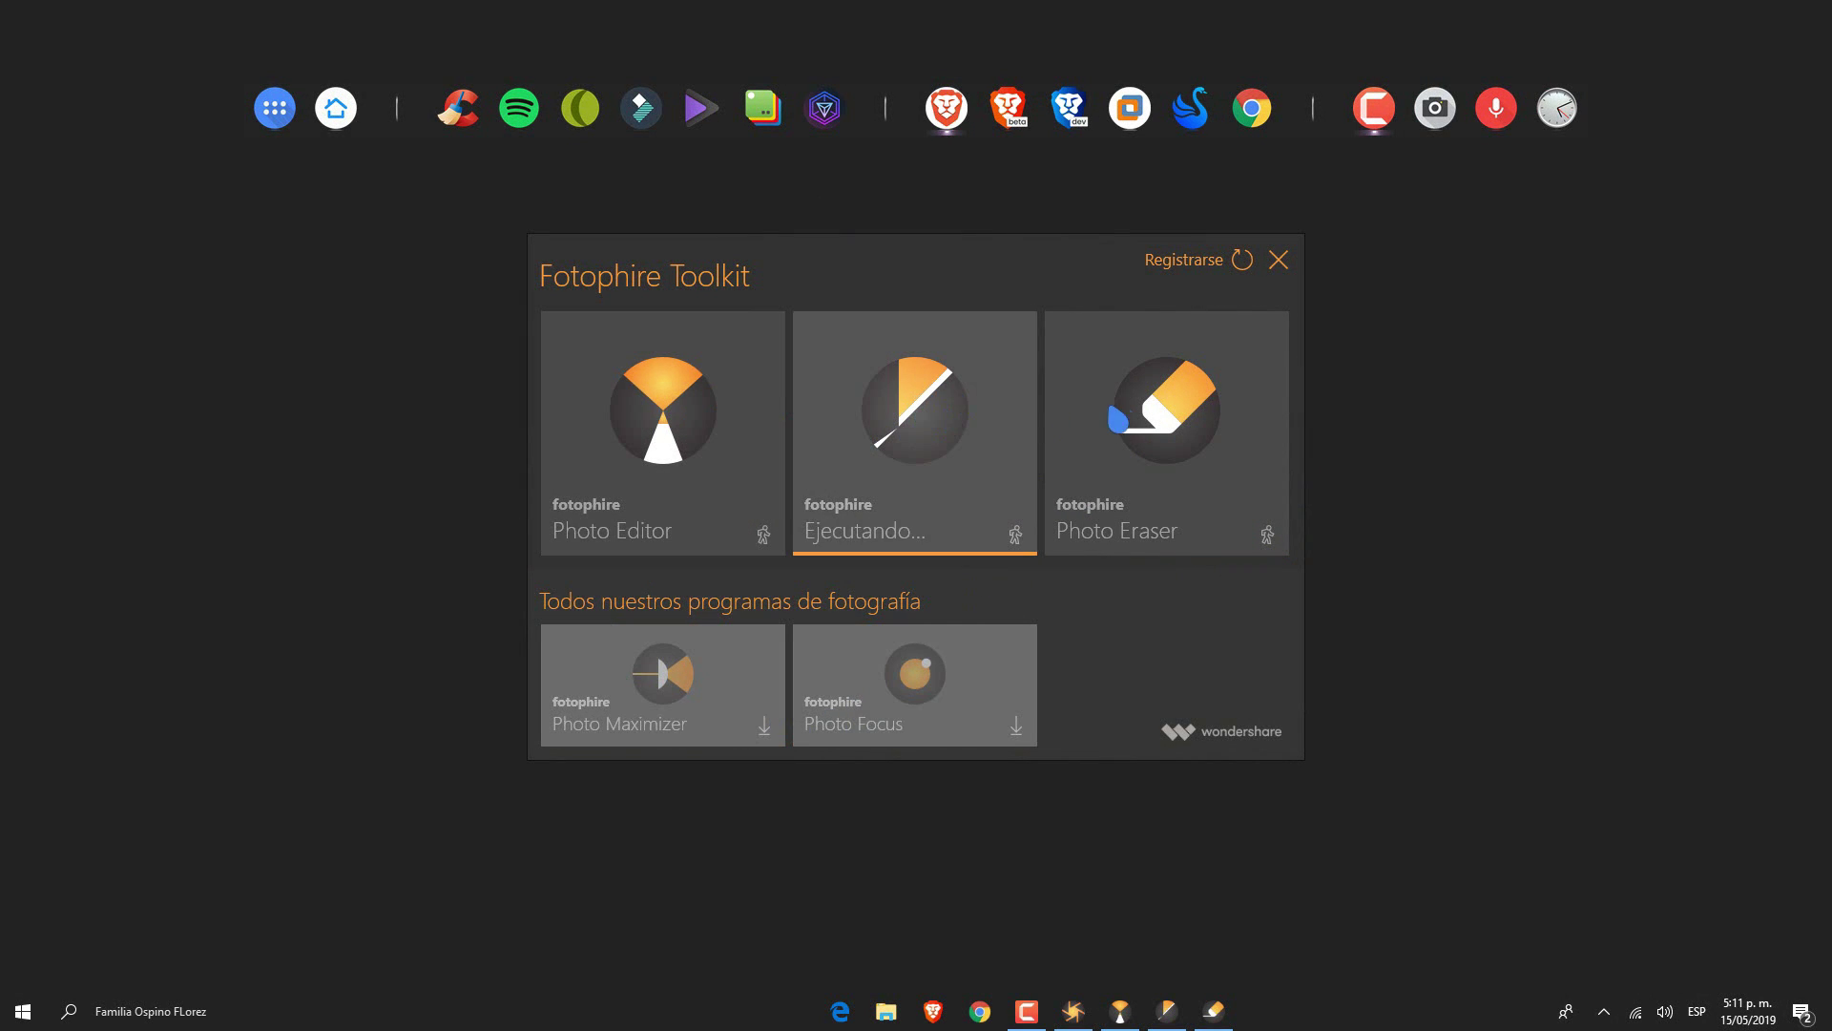
{"action": "left_click", "coordinate": [1117, 420]}
{"action": "left_click", "coordinate": [655, 420]}
{"action": "left_click", "coordinate": [911, 377]}
{"action": "left_click", "coordinate": [1181, 411]}
{"action": "left_click", "coordinate": [670, 429]}
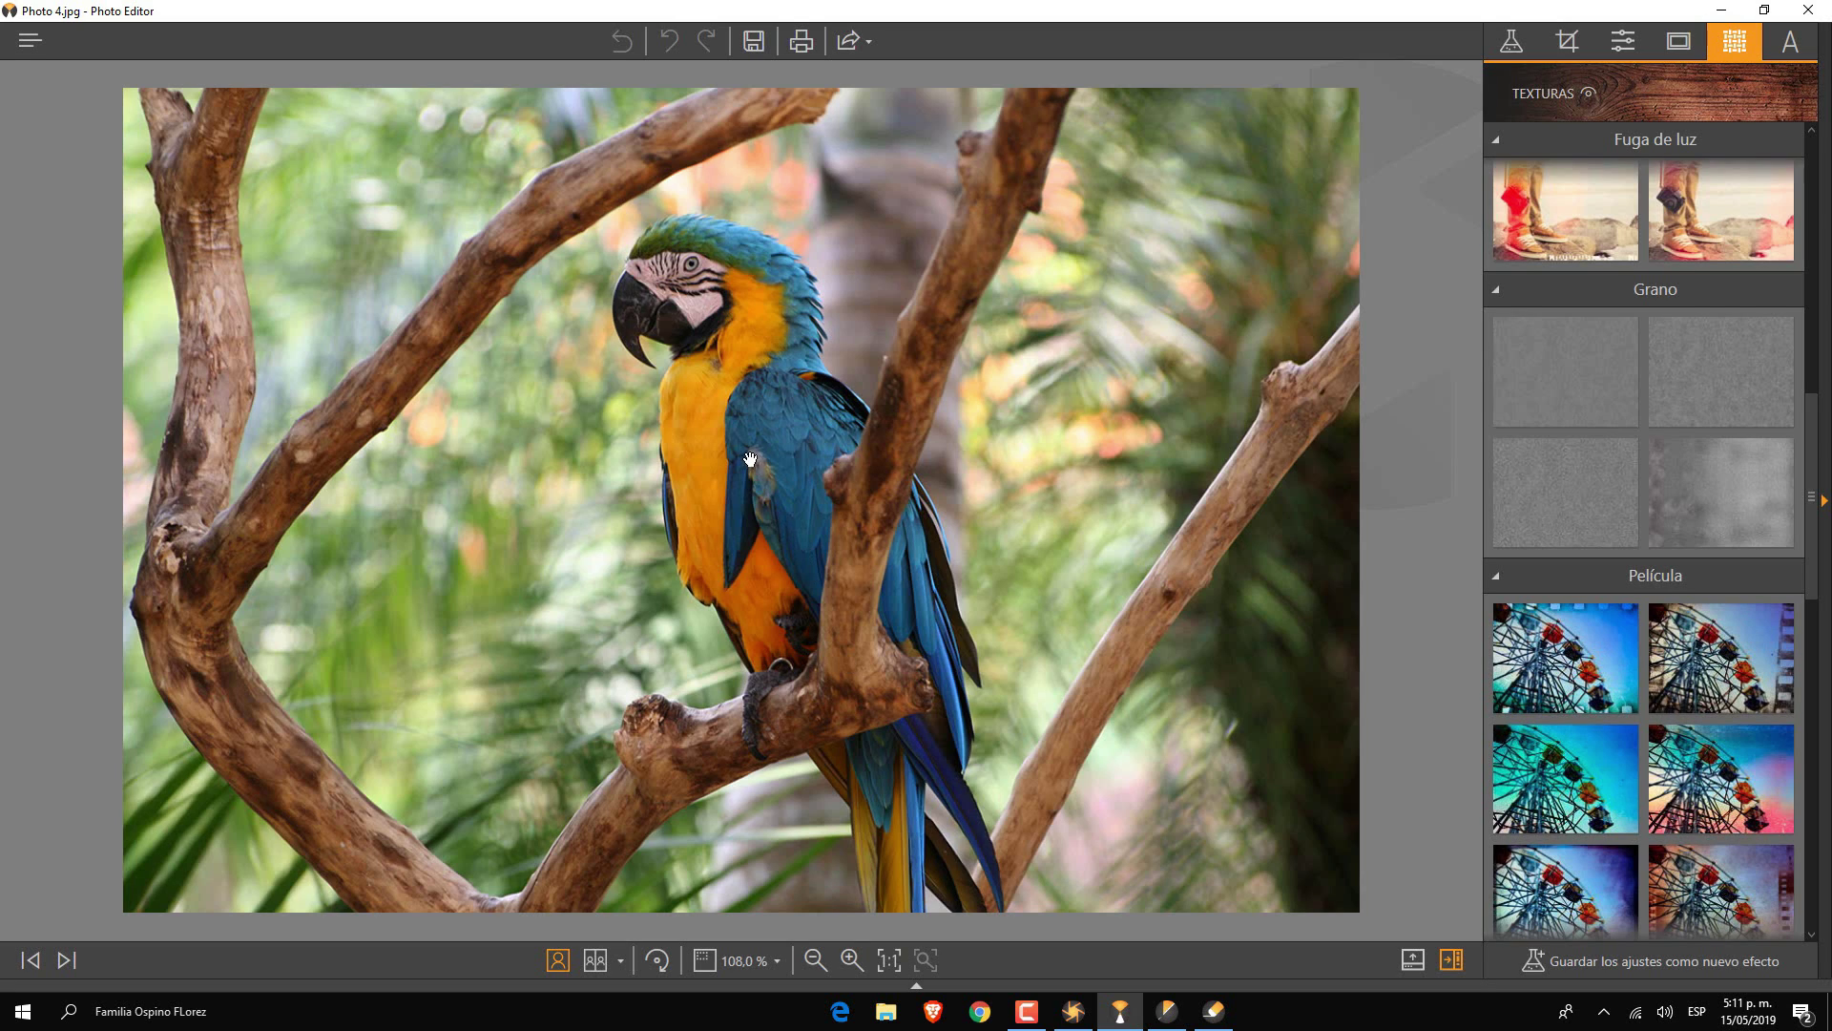
- Try the Happiness preset from the Populares effects, then revert the photo to Original
{"action": "scroll", "coordinate": [740, 416], "scroll_direction": "down", "scroll_amount": 1}
{"action": "scroll", "coordinate": [738, 429], "scroll_direction": "down", "scroll_amount": 1}
{"action": "scroll", "coordinate": [739, 430], "scroll_direction": "up", "scroll_amount": 1}
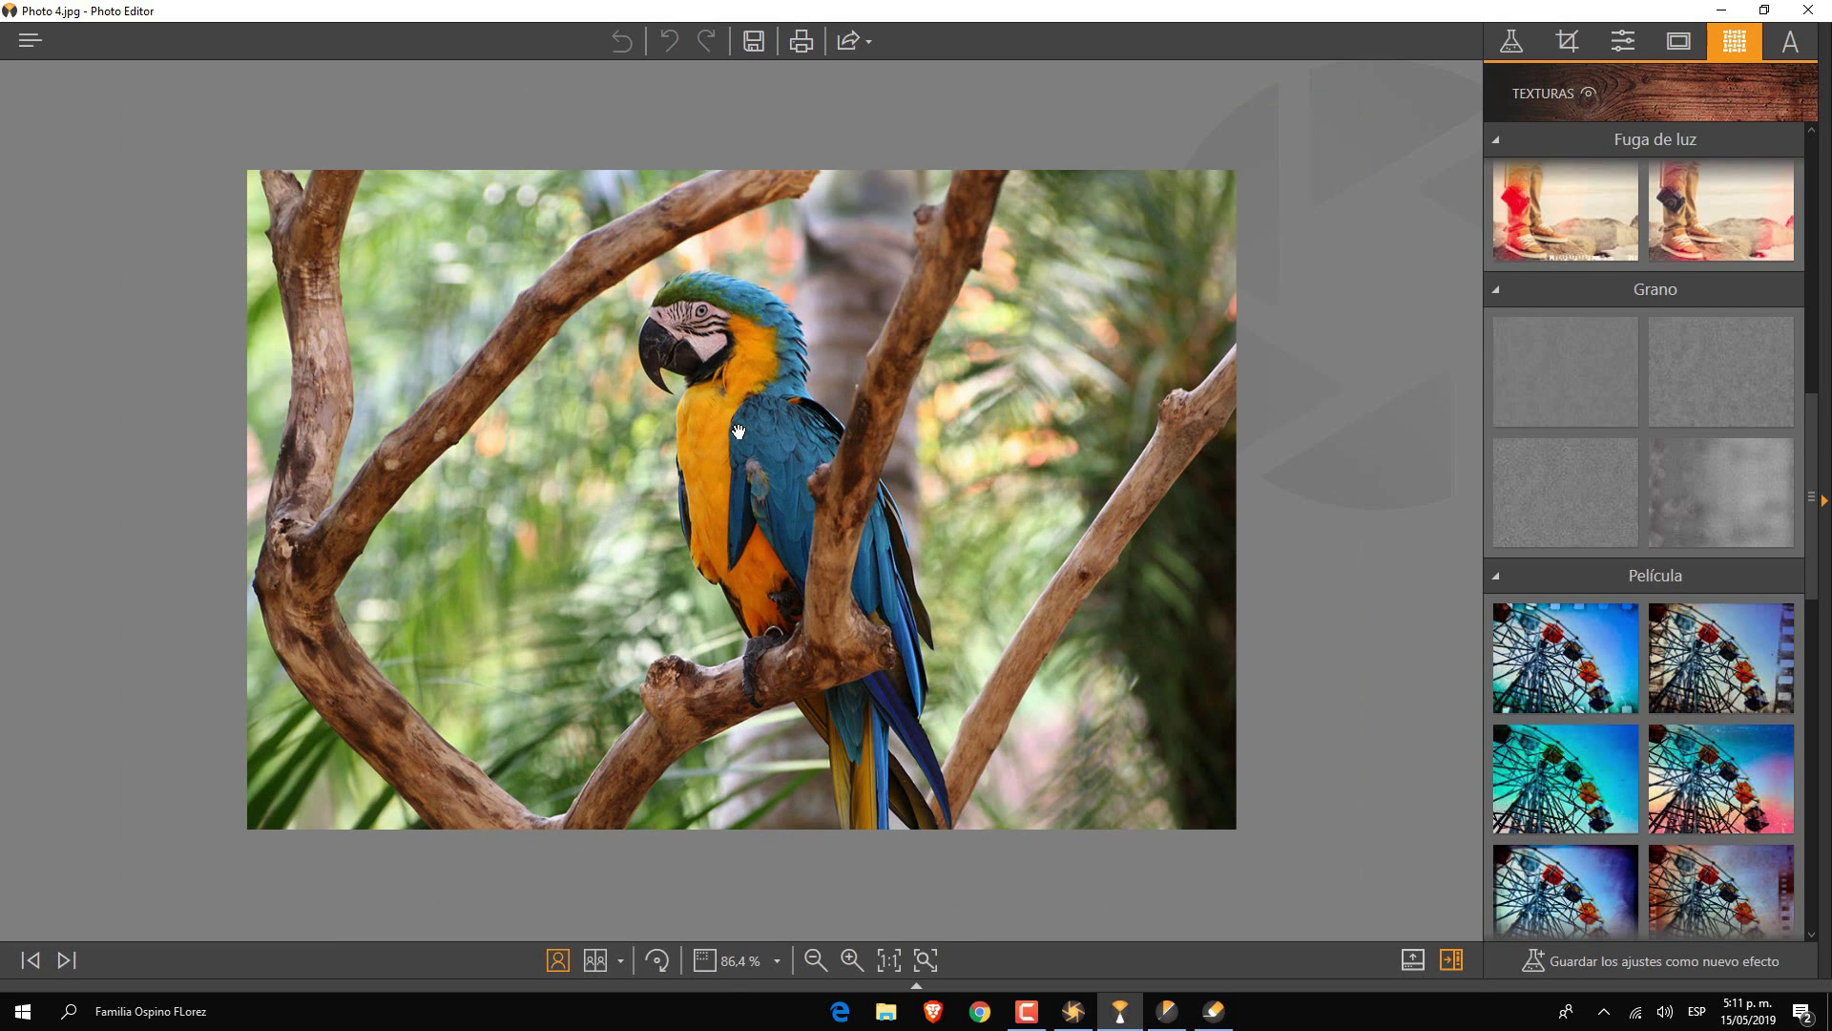
{"action": "scroll", "coordinate": [738, 429], "scroll_direction": "down", "scroll_amount": 1}
{"action": "scroll", "coordinate": [634, 400], "scroll_direction": "up", "scroll_amount": 1}
{"action": "scroll", "coordinate": [753, 429], "scroll_direction": "down", "scroll_amount": 1}
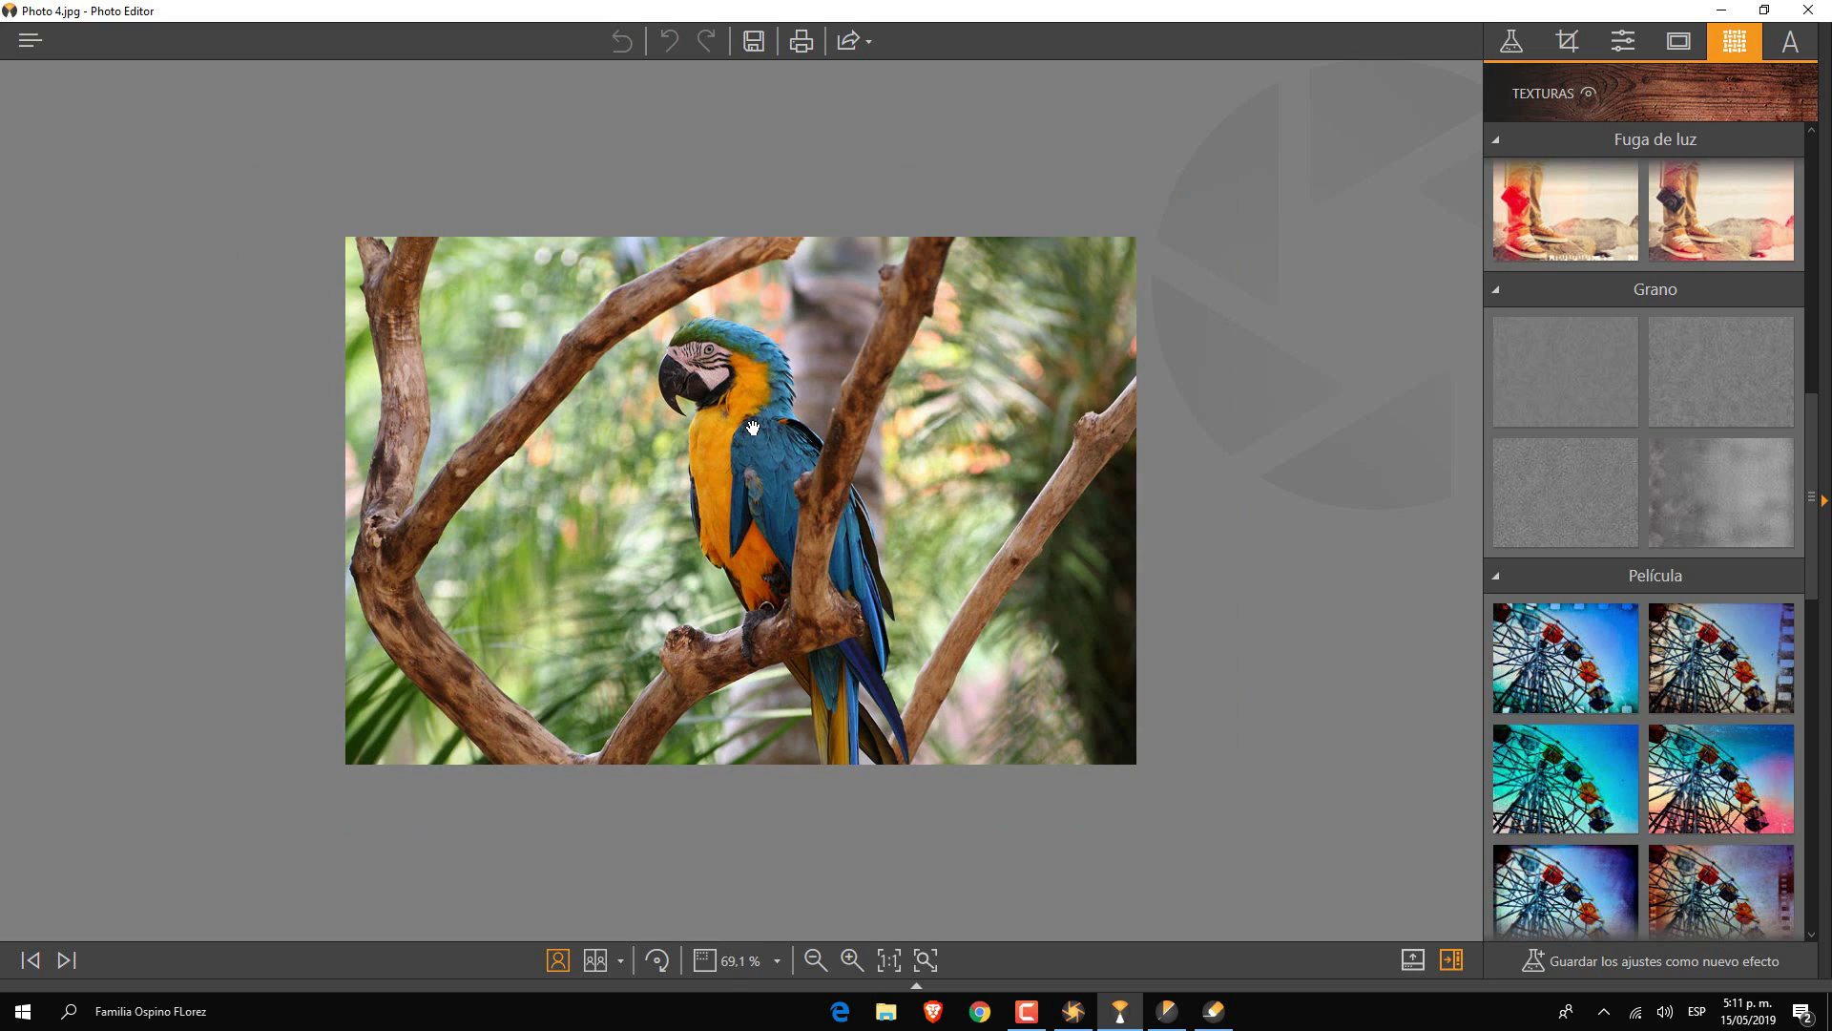
{"action": "left_click", "coordinate": [1509, 43]}
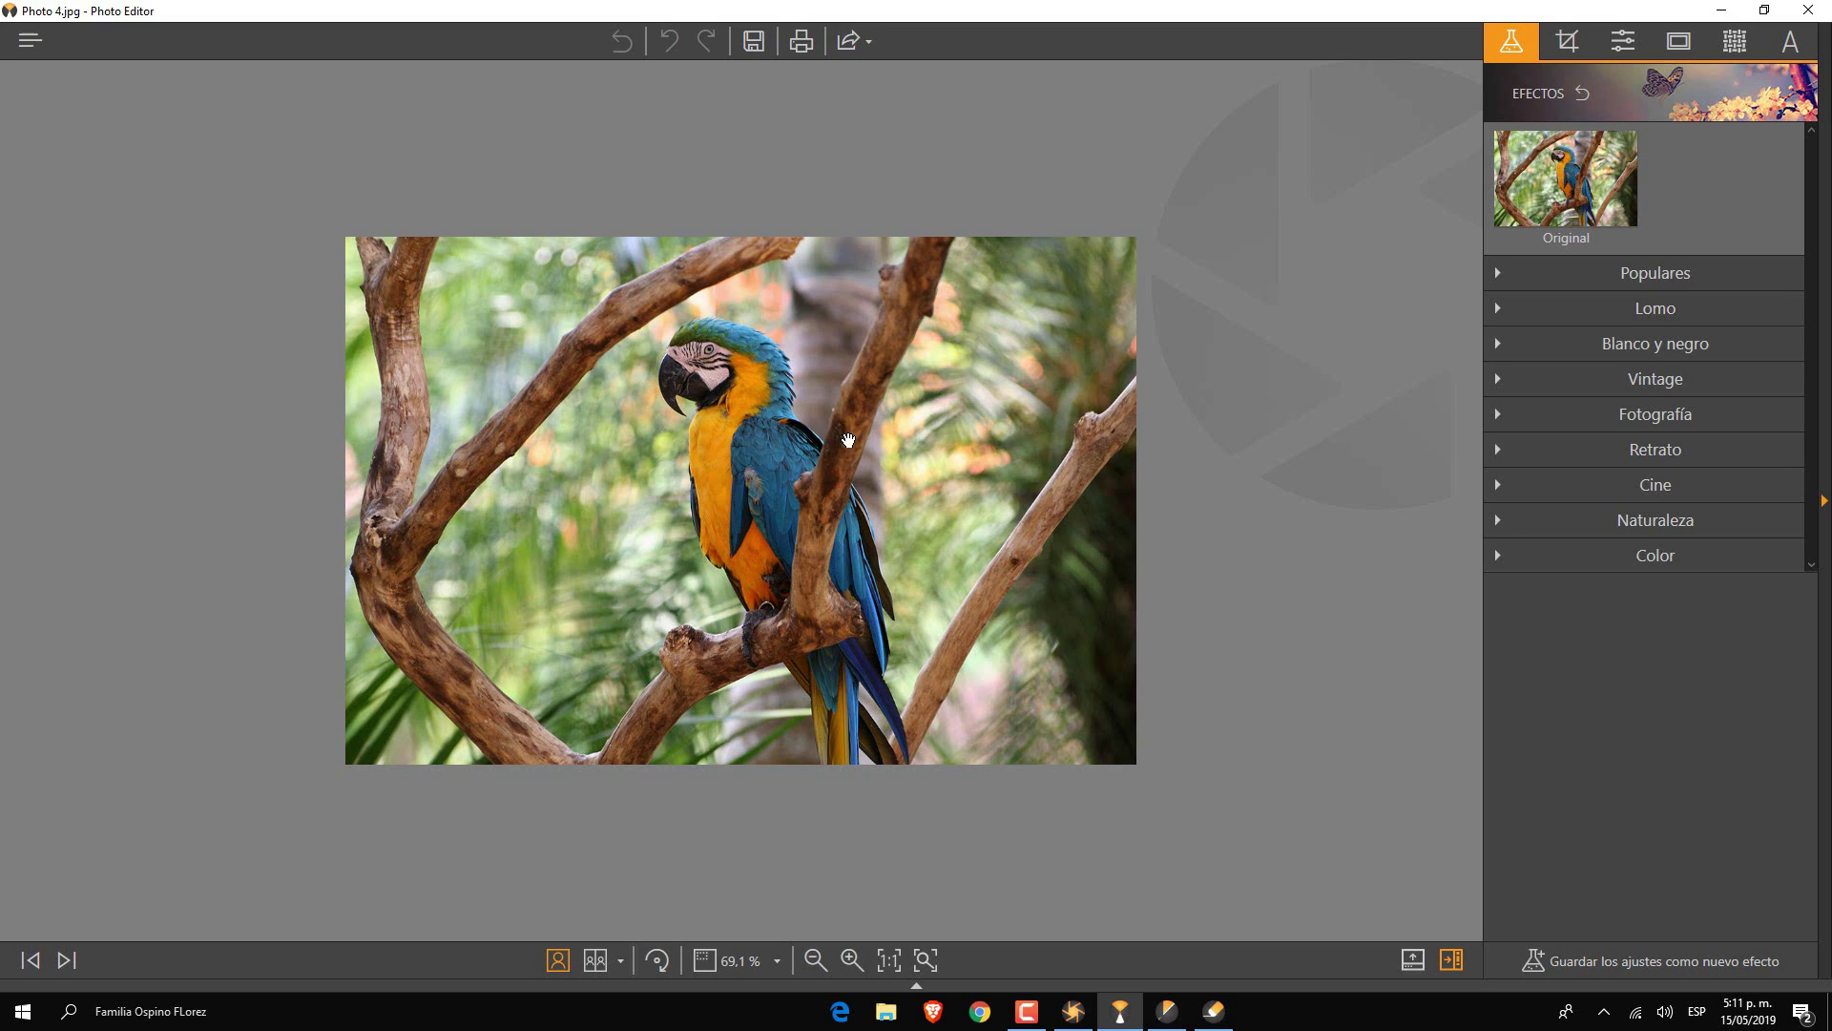
{"action": "scroll", "coordinate": [754, 503], "scroll_direction": "up", "scroll_amount": 1}
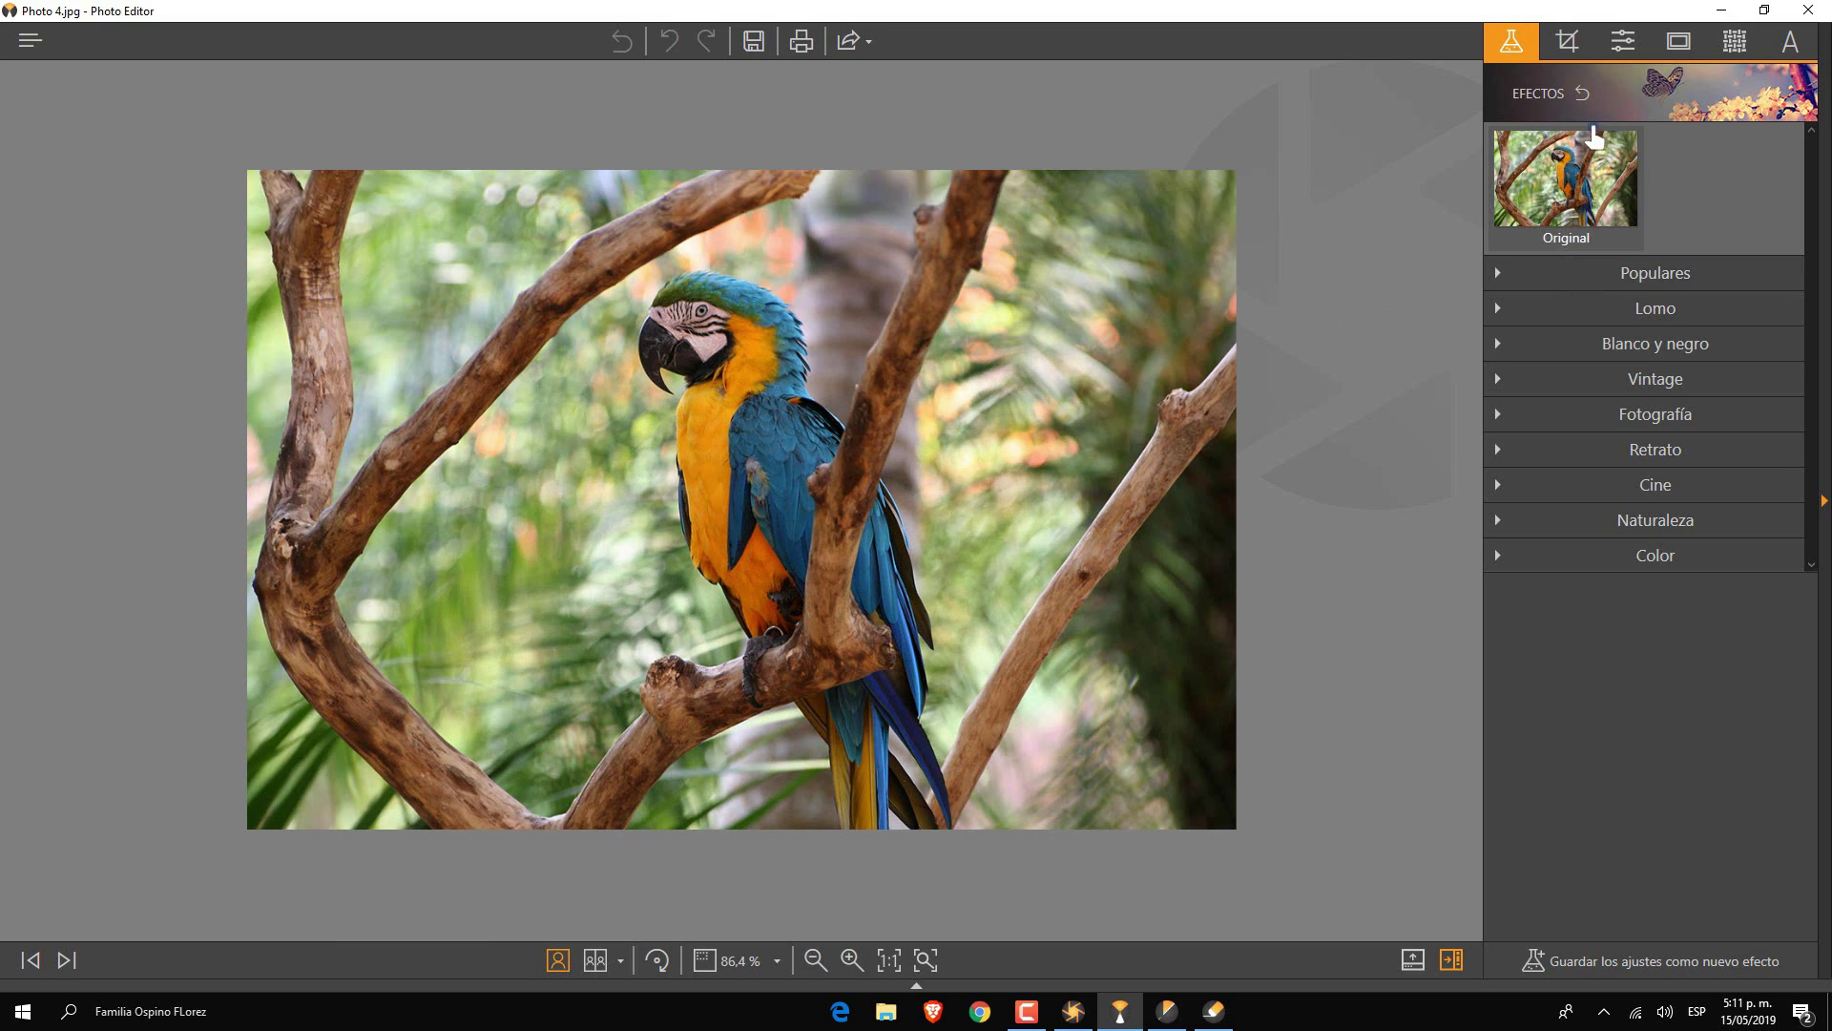
{"action": "left_click", "coordinate": [1610, 282]}
{"action": "left_click", "coordinate": [1697, 357]}
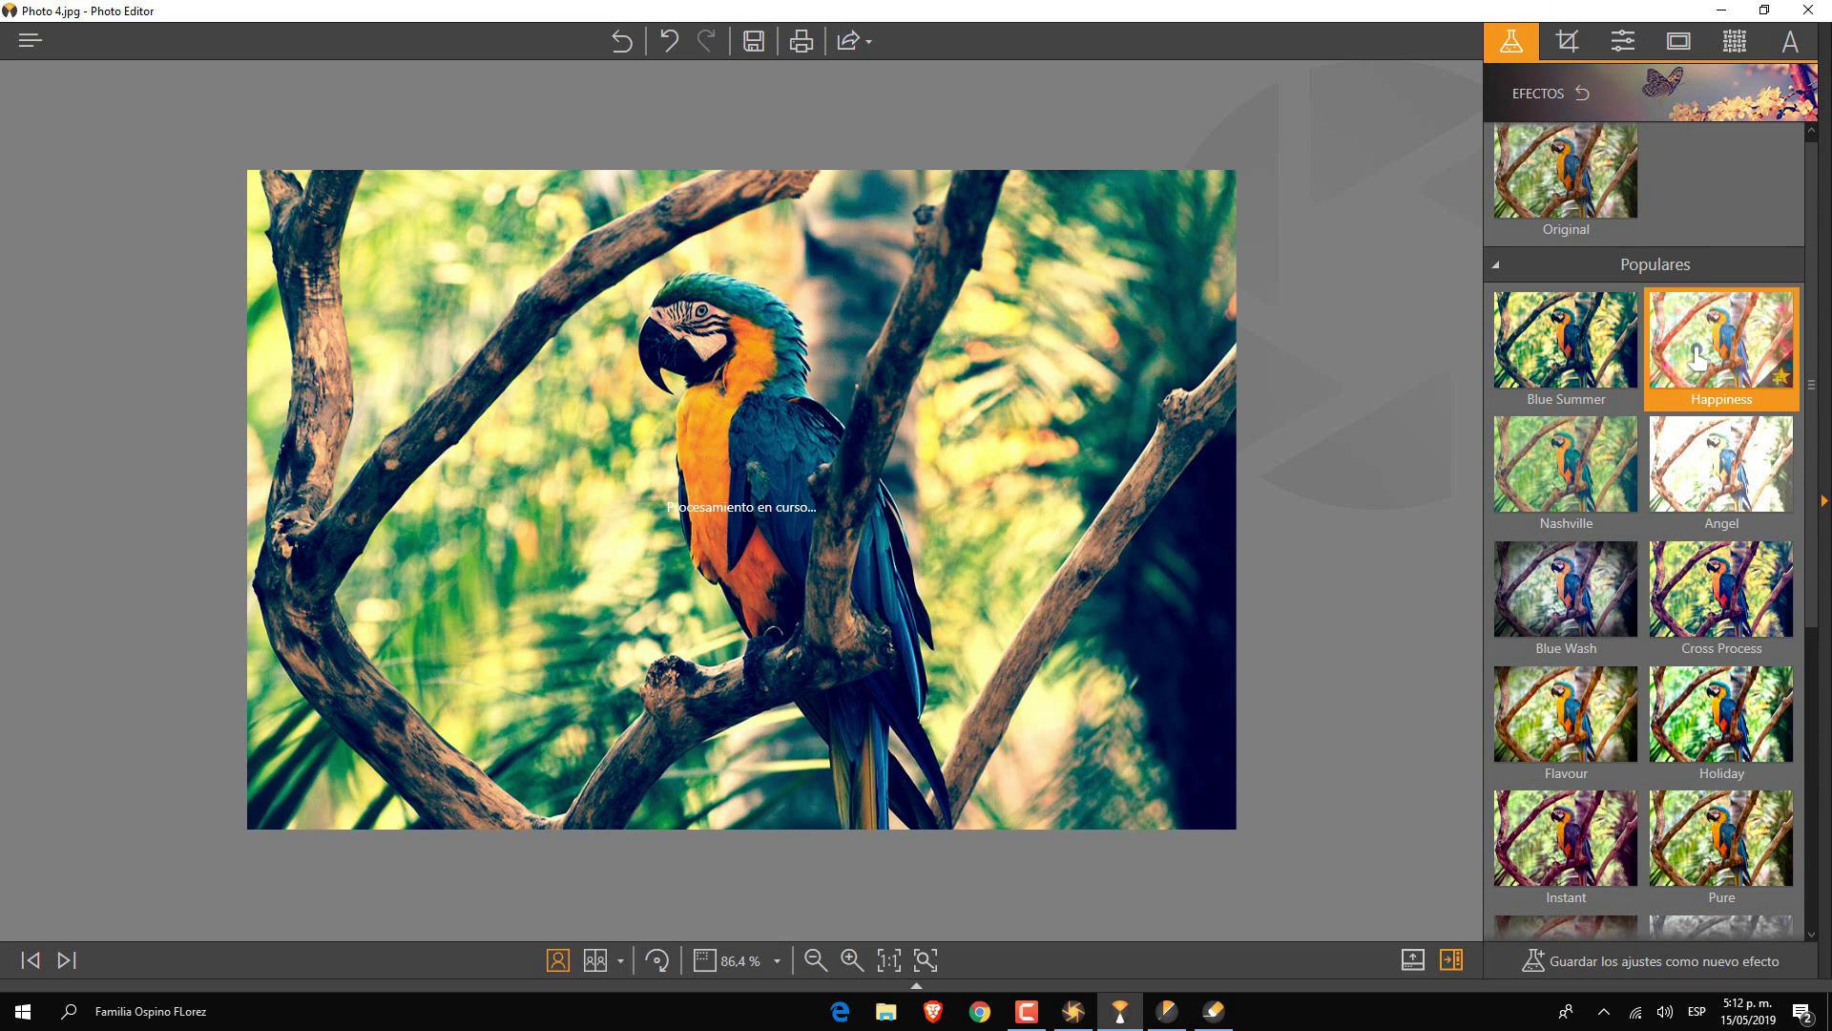
{"action": "key", "text": "Right"}
{"action": "key", "text": "Right"}
{"action": "key", "text": "Right"}
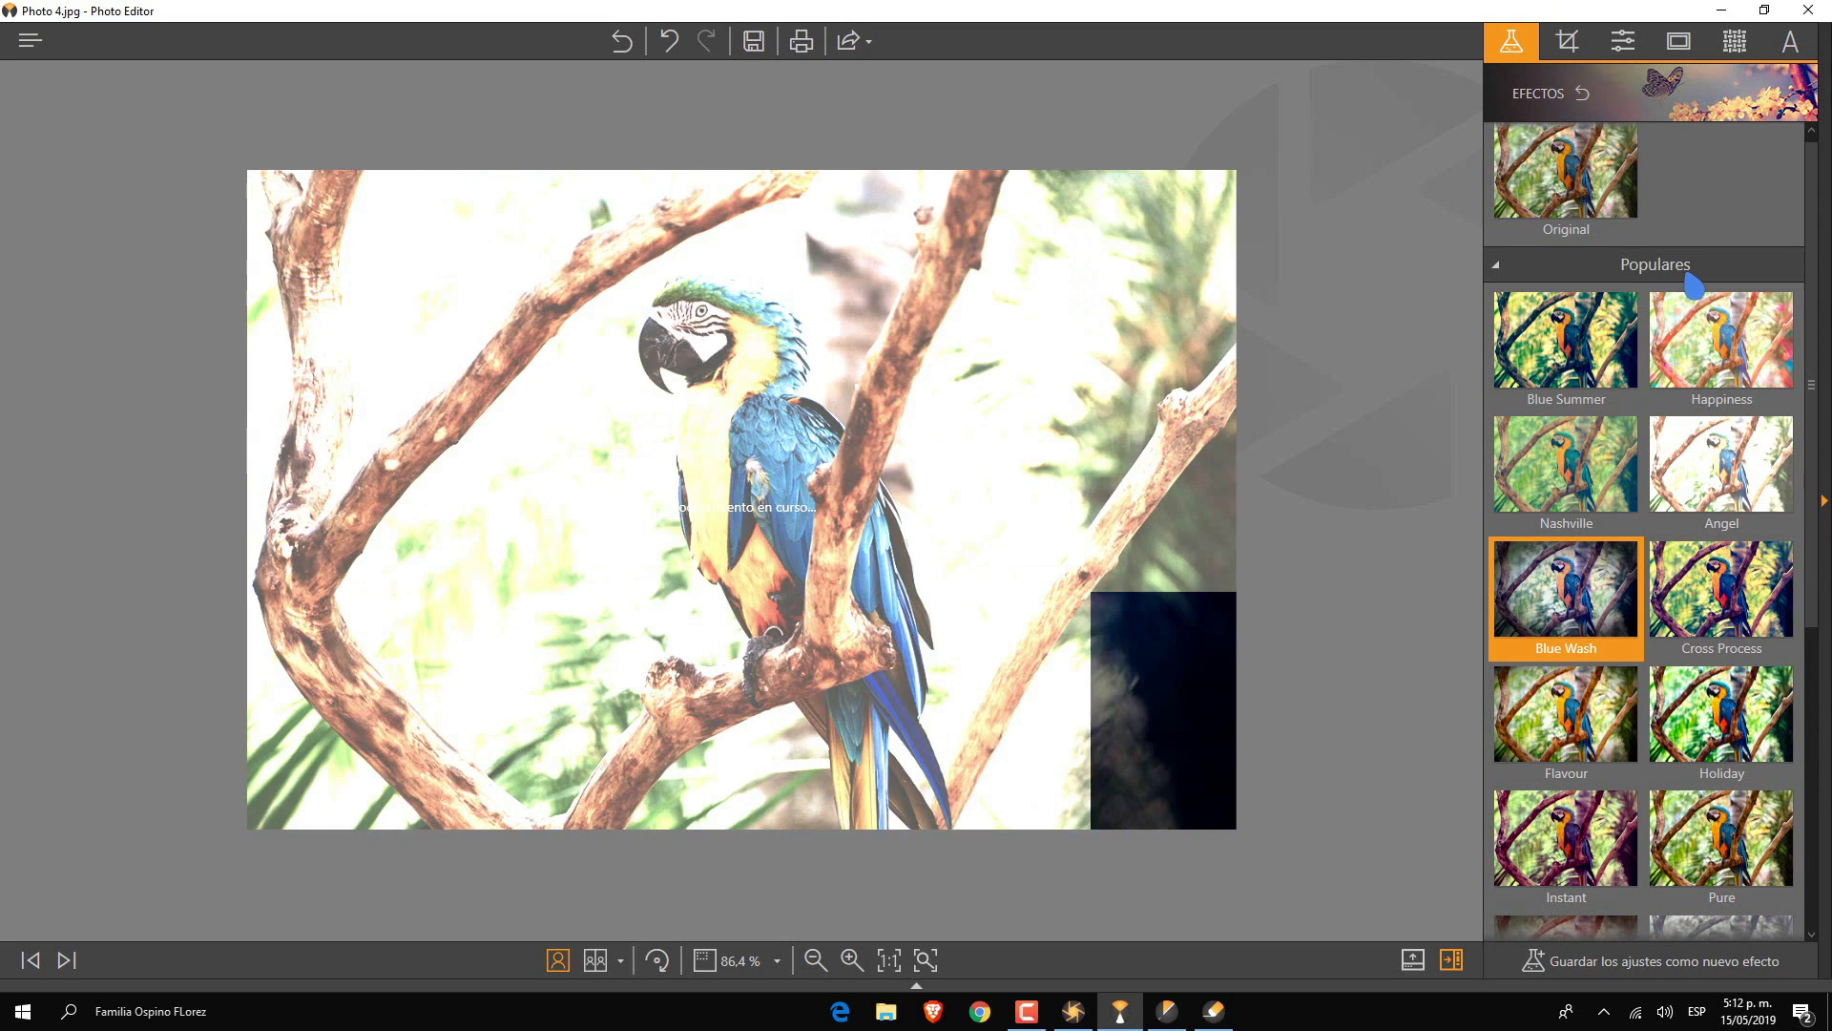
{"action": "left_click", "coordinate": [1693, 284]}
- Apply the Nocturnal effect from the Lomo presets
{"action": "left_click", "coordinate": [1565, 307]}
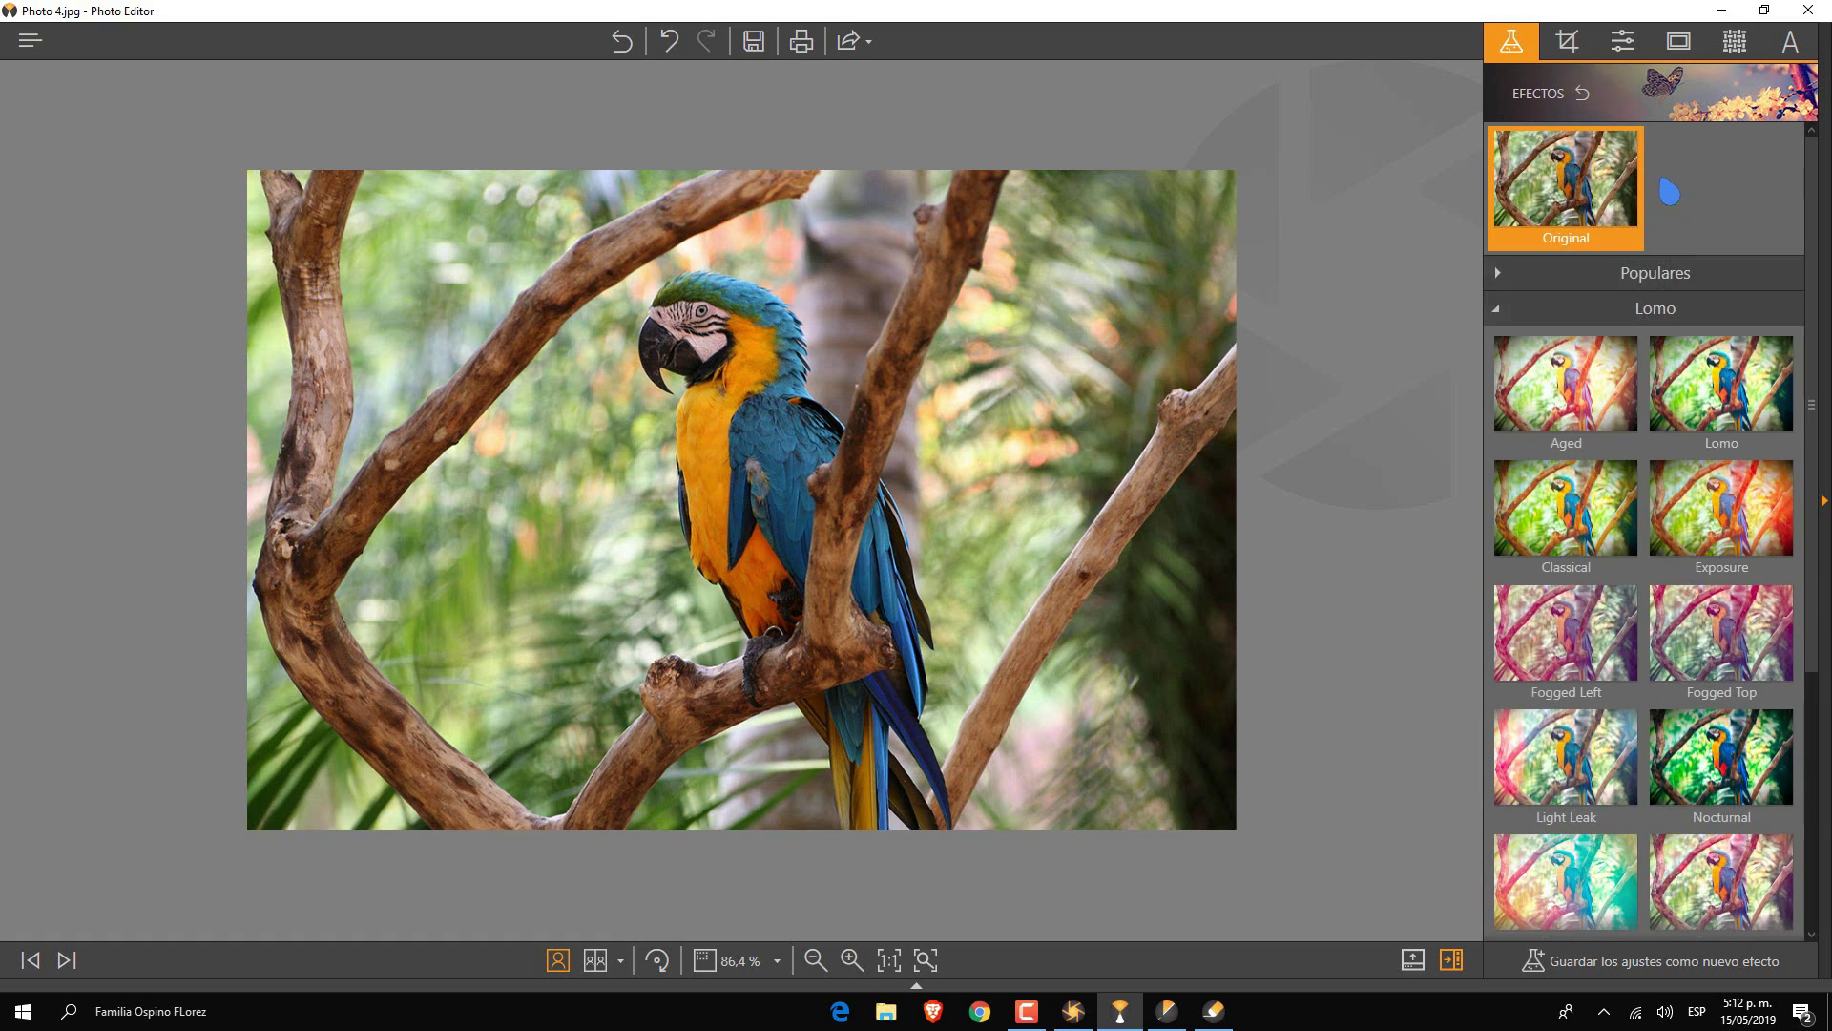
{"action": "scroll", "coordinate": [1668, 193], "scroll_direction": "down", "scroll_amount": 5}
{"action": "left_click", "coordinate": [1651, 177]}
{"action": "left_click", "coordinate": [1651, 172]}
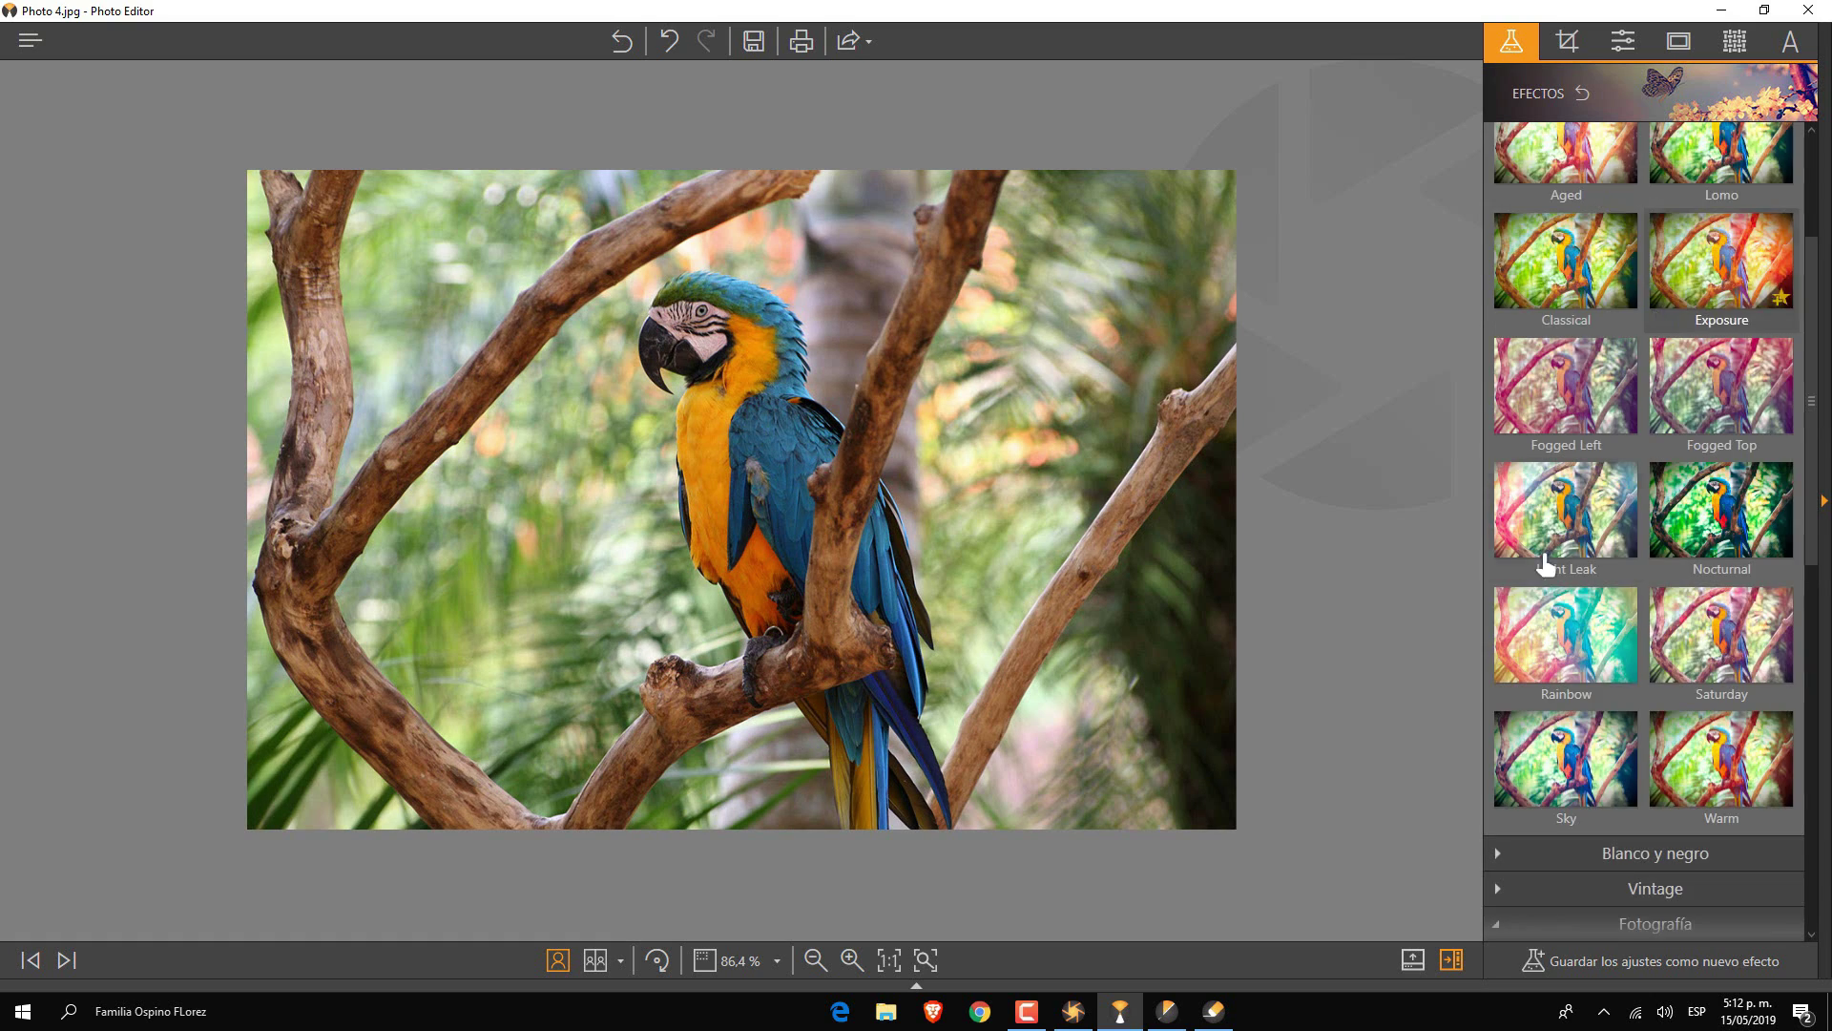
{"action": "left_click", "coordinate": [1722, 563]}
{"action": "scroll", "coordinate": [799, 426], "scroll_direction": "up", "scroll_amount": 3}
{"action": "scroll", "coordinate": [798, 427], "scroll_direction": "down", "scroll_amount": 3}
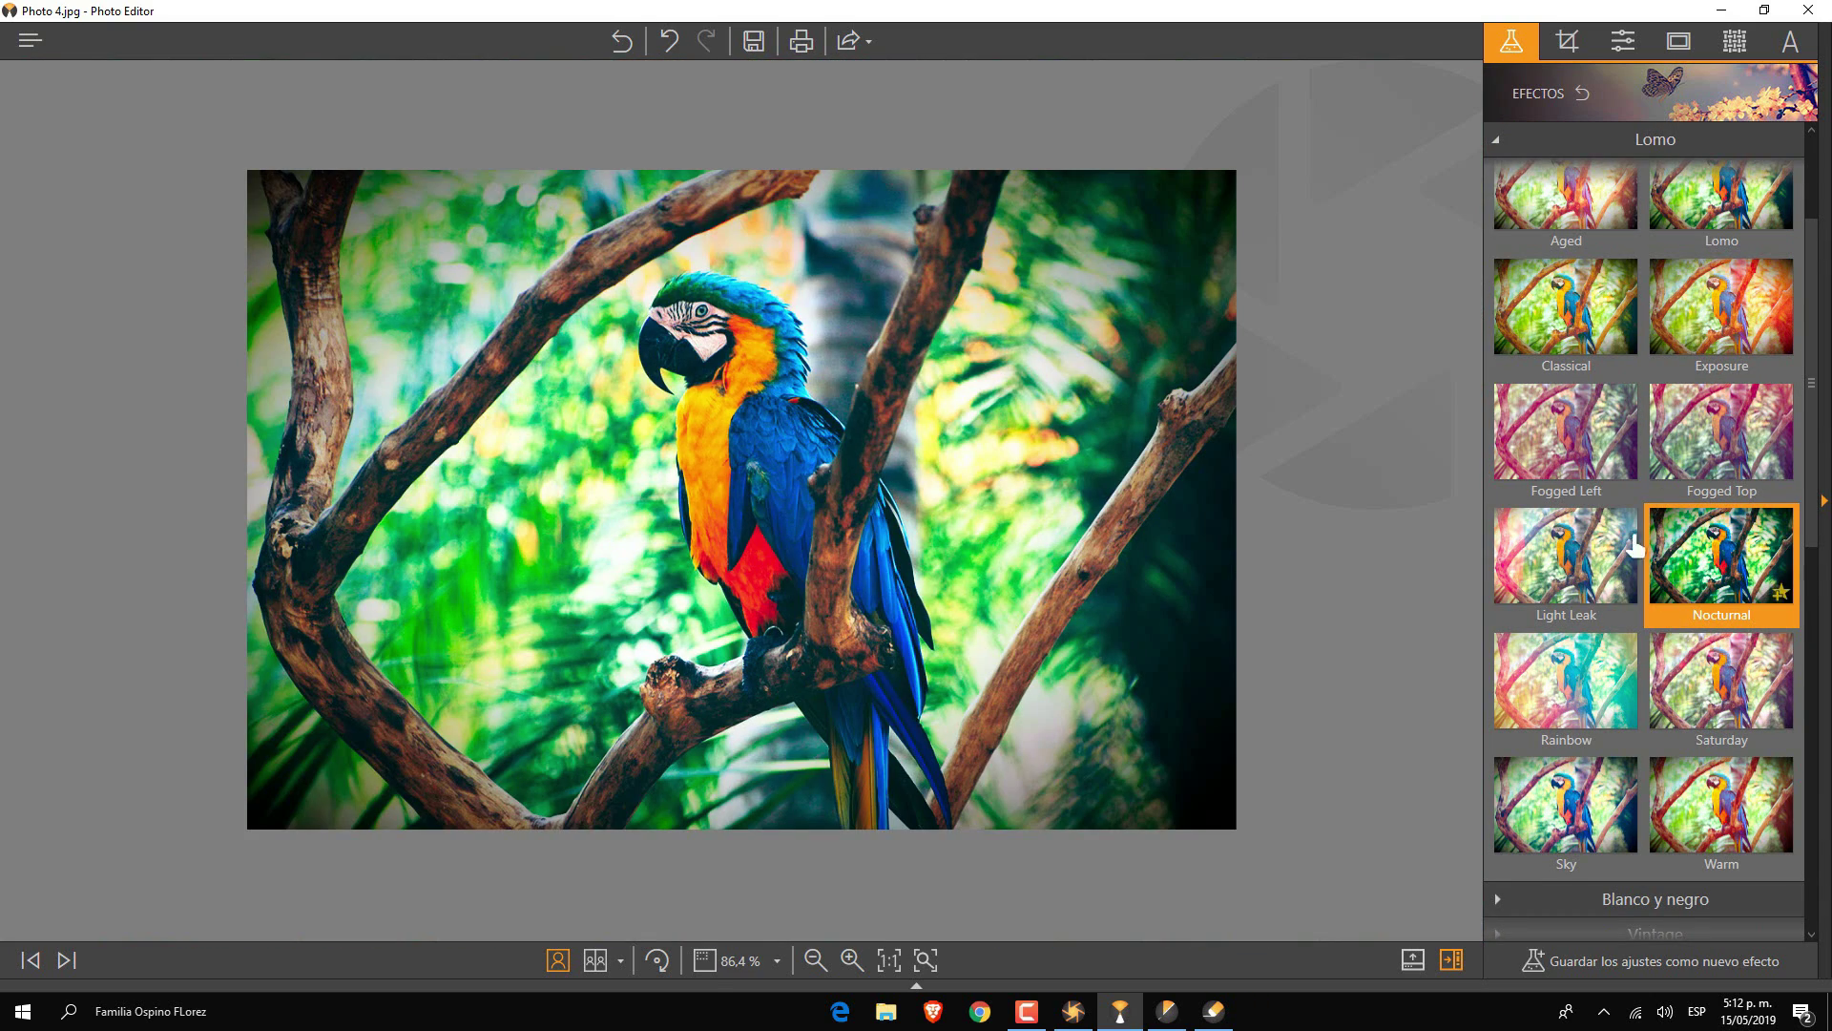
{"action": "scroll", "coordinate": [1628, 534], "scroll_direction": "down", "scroll_amount": 2}
{"action": "scroll", "coordinate": [1628, 554], "scroll_direction": "down", "scroll_amount": 4}
- Apply the Textural effect from the Fotografía presets
{"action": "left_click", "coordinate": [1657, 520]}
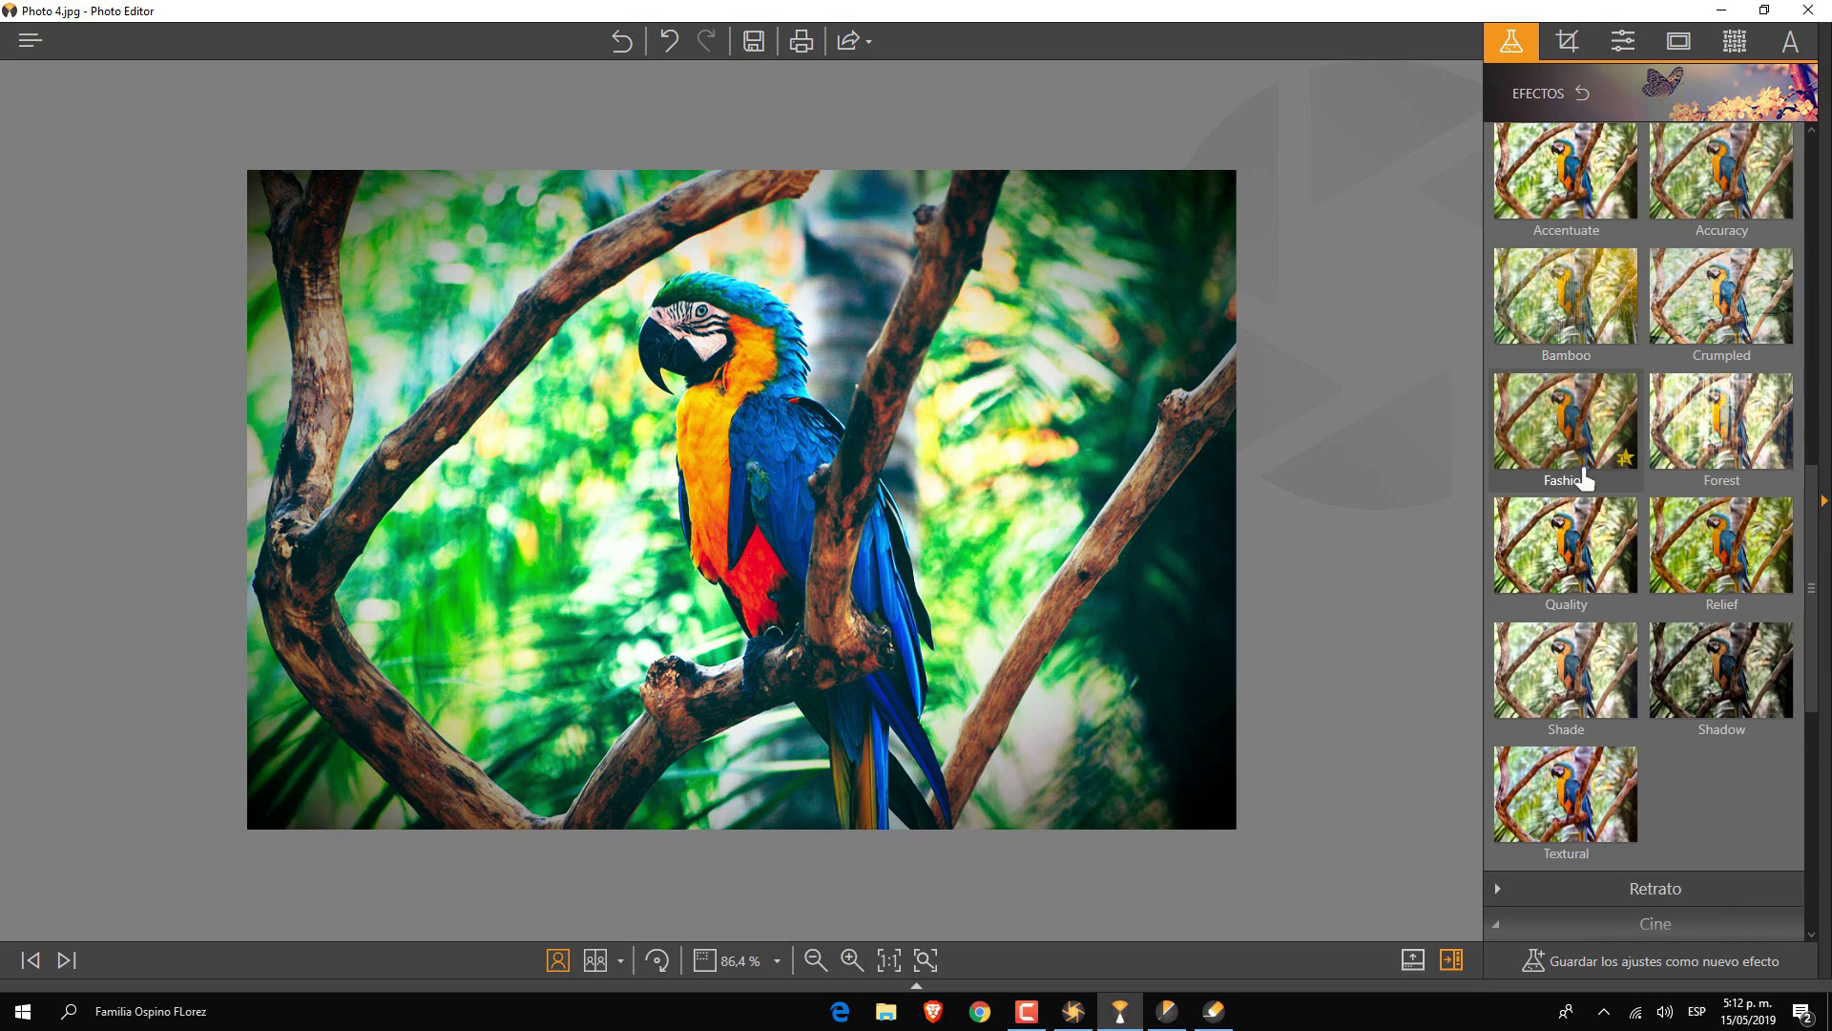
{"action": "left_click", "coordinate": [1566, 210]}
{"action": "scroll", "coordinate": [1584, 477], "scroll_direction": "down", "scroll_amount": 1}
{"action": "left_click", "coordinate": [1566, 655]}
{"action": "scroll", "coordinate": [1613, 501], "scroll_direction": "up", "scroll_amount": 1}
{"action": "scroll", "coordinate": [1612, 410], "scroll_direction": "up", "scroll_amount": 5}
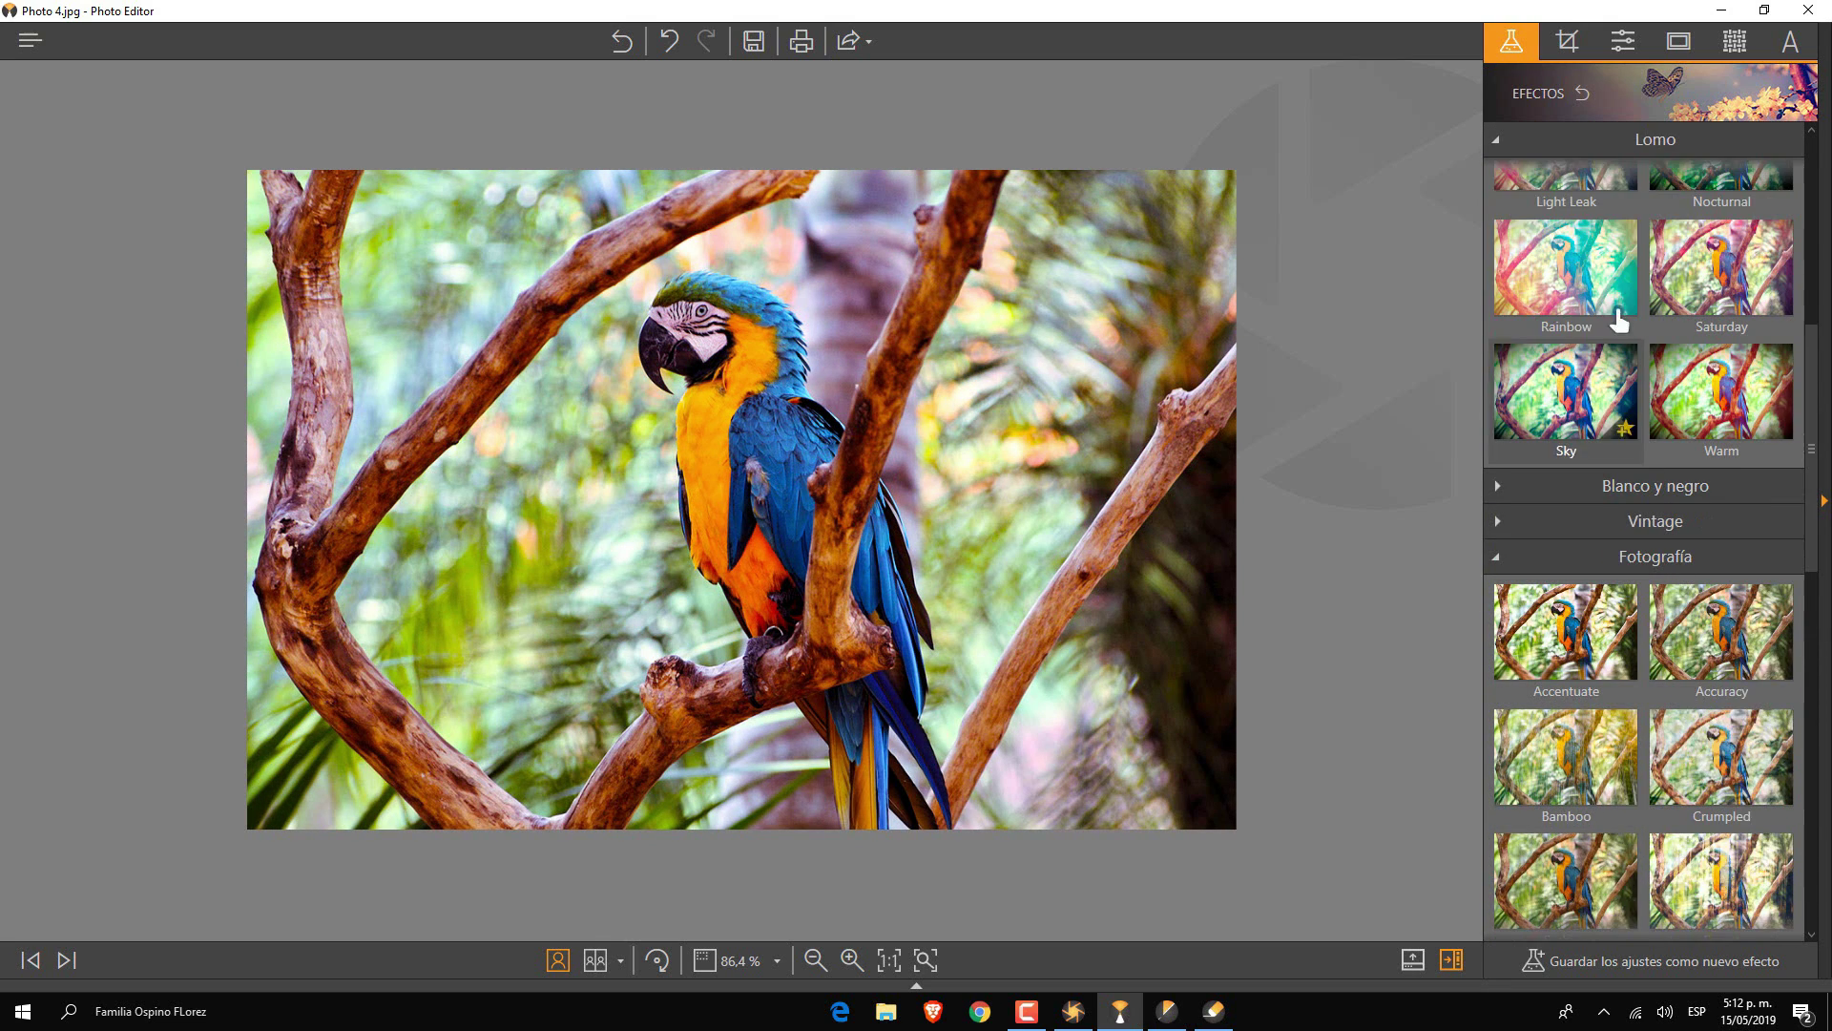
- Crop the macaw to a 1/1 square after trying tilted Ángulo values
{"action": "left_click", "coordinate": [1579, 53]}
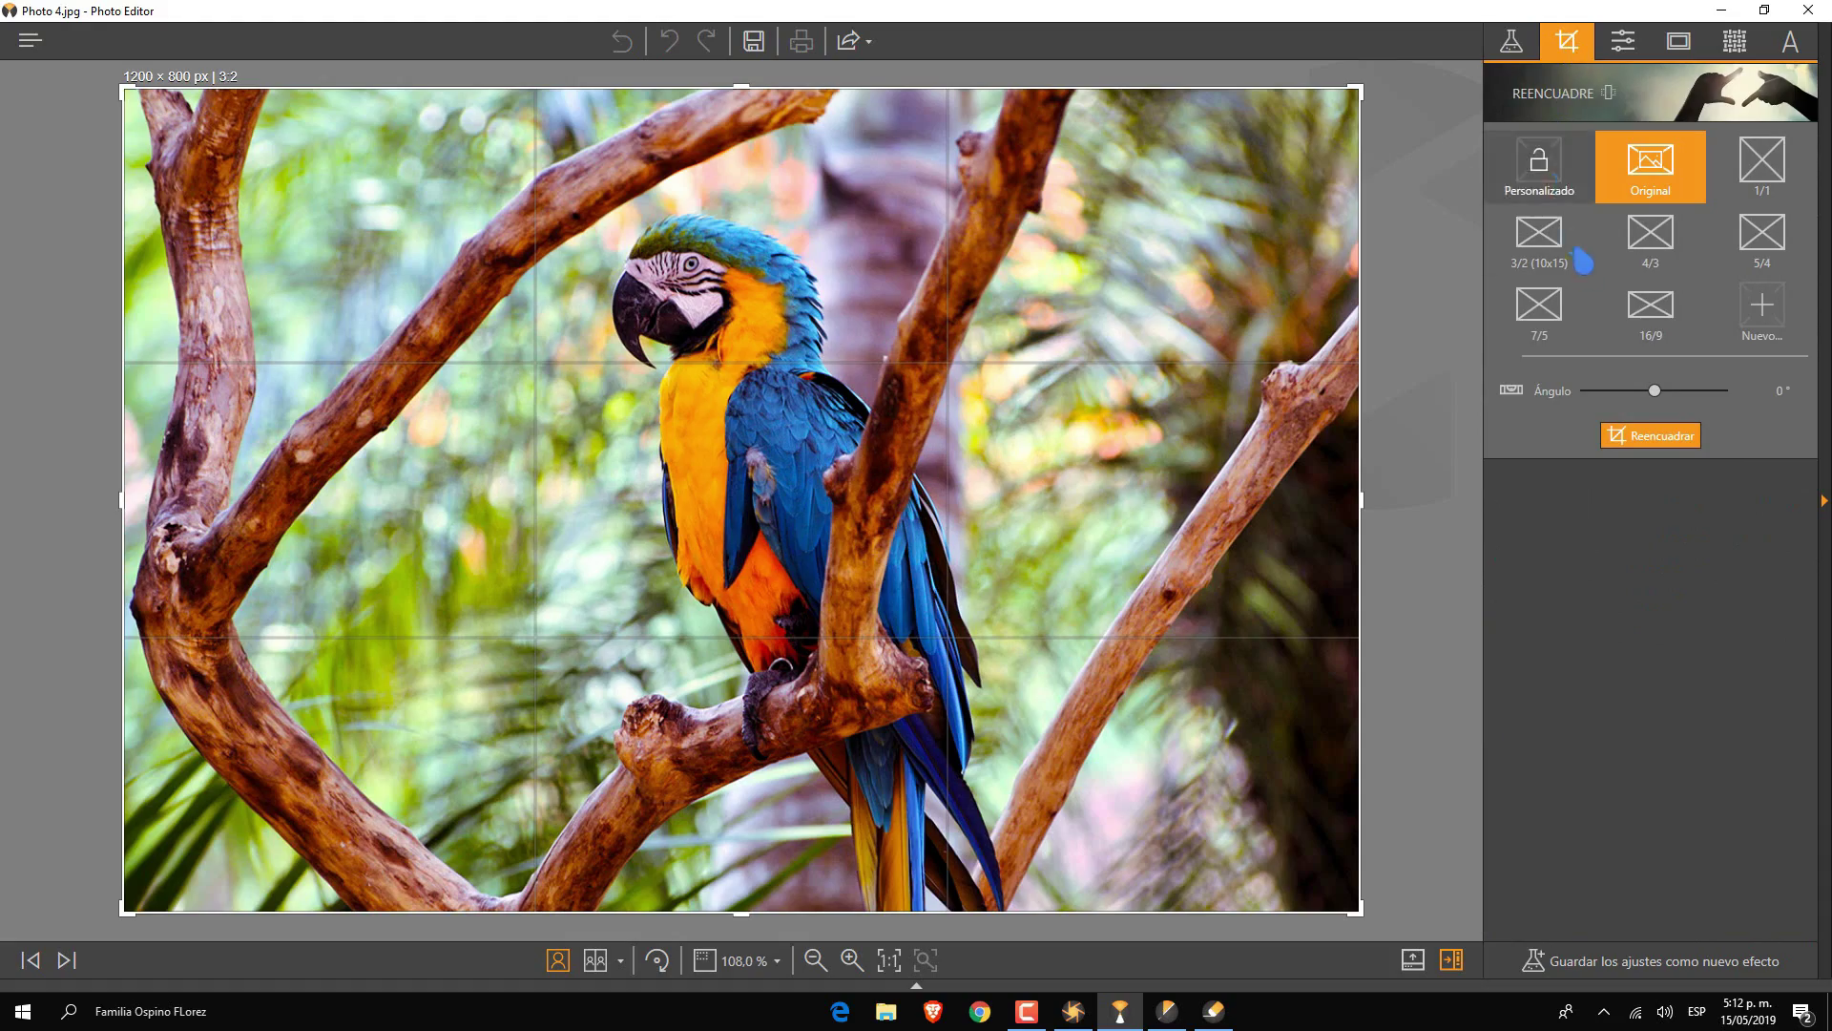
{"action": "mouse_move", "coordinate": [1656, 394]}
{"action": "left_mouse_down"}
{"action": "mouse_move", "coordinate": [1615, 394]}
{"action": "mouse_move", "coordinate": [1649, 391]}
{"action": "left_mouse_up"}
{"action": "left_click", "coordinate": [1734, 184]}
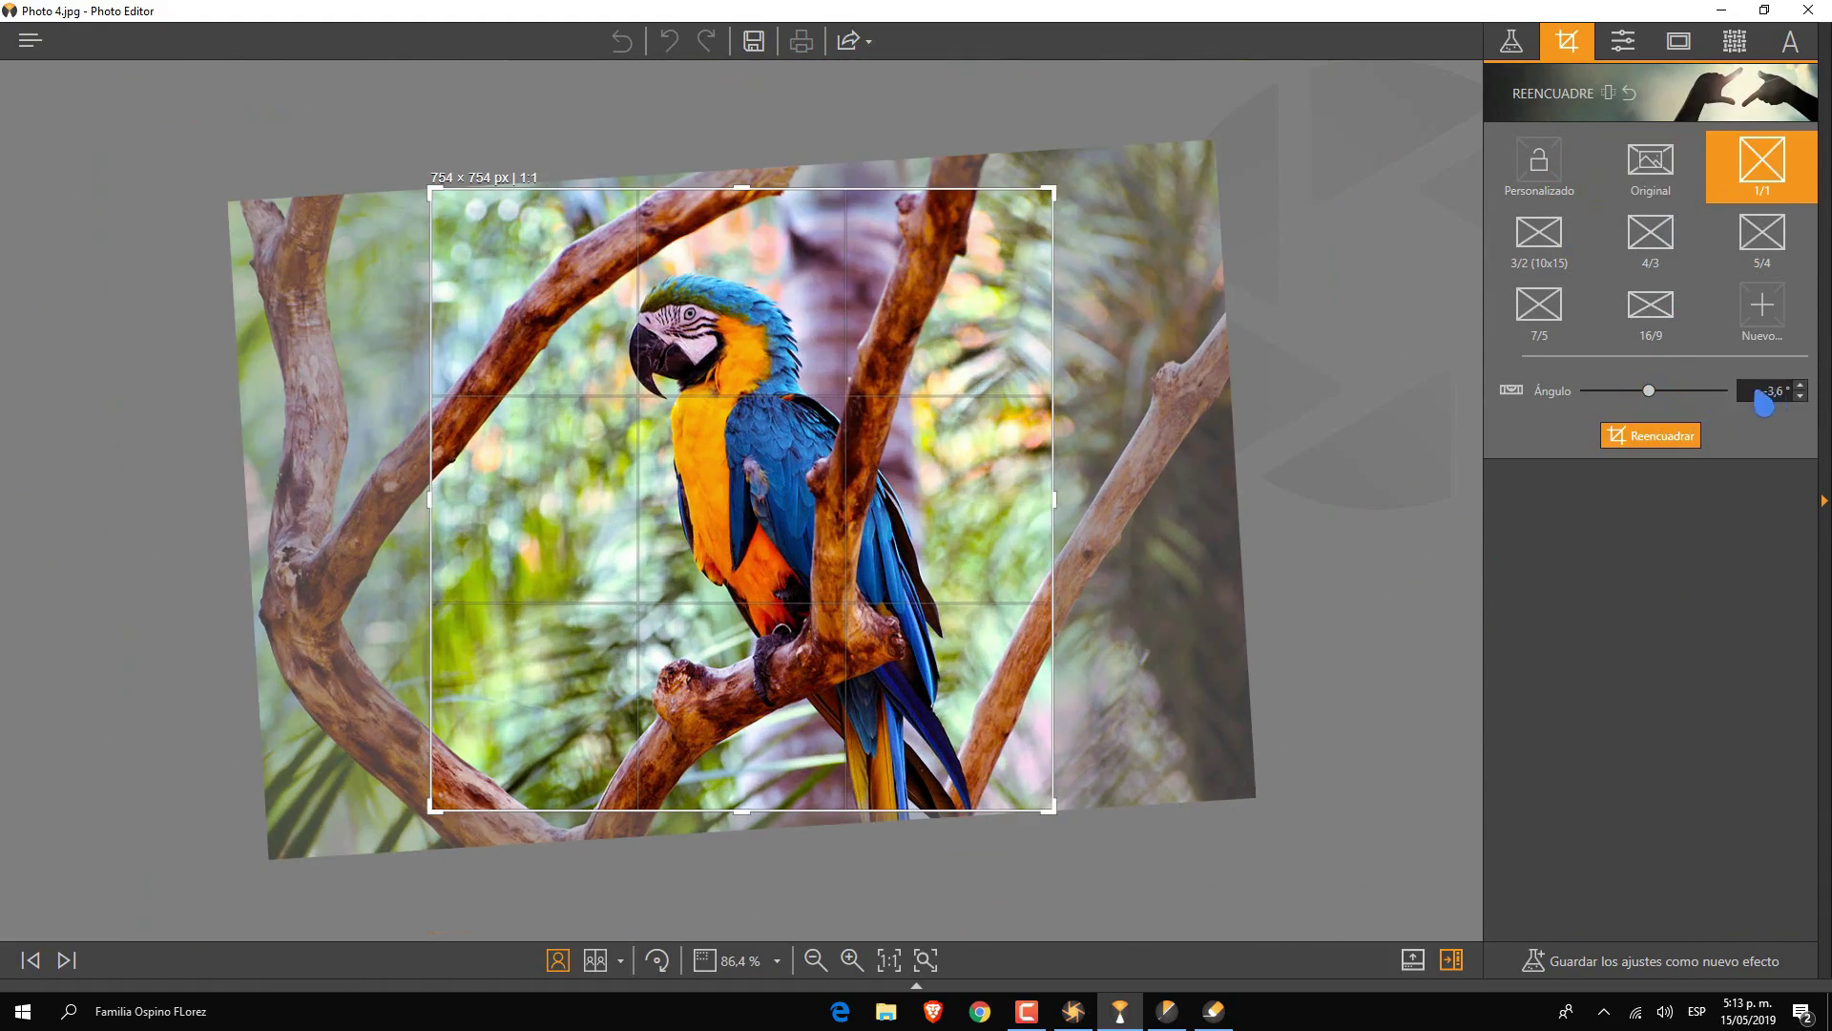
{"action": "left_click_drag", "start_coordinate": [1764, 400], "coordinate": [1779, 403]}
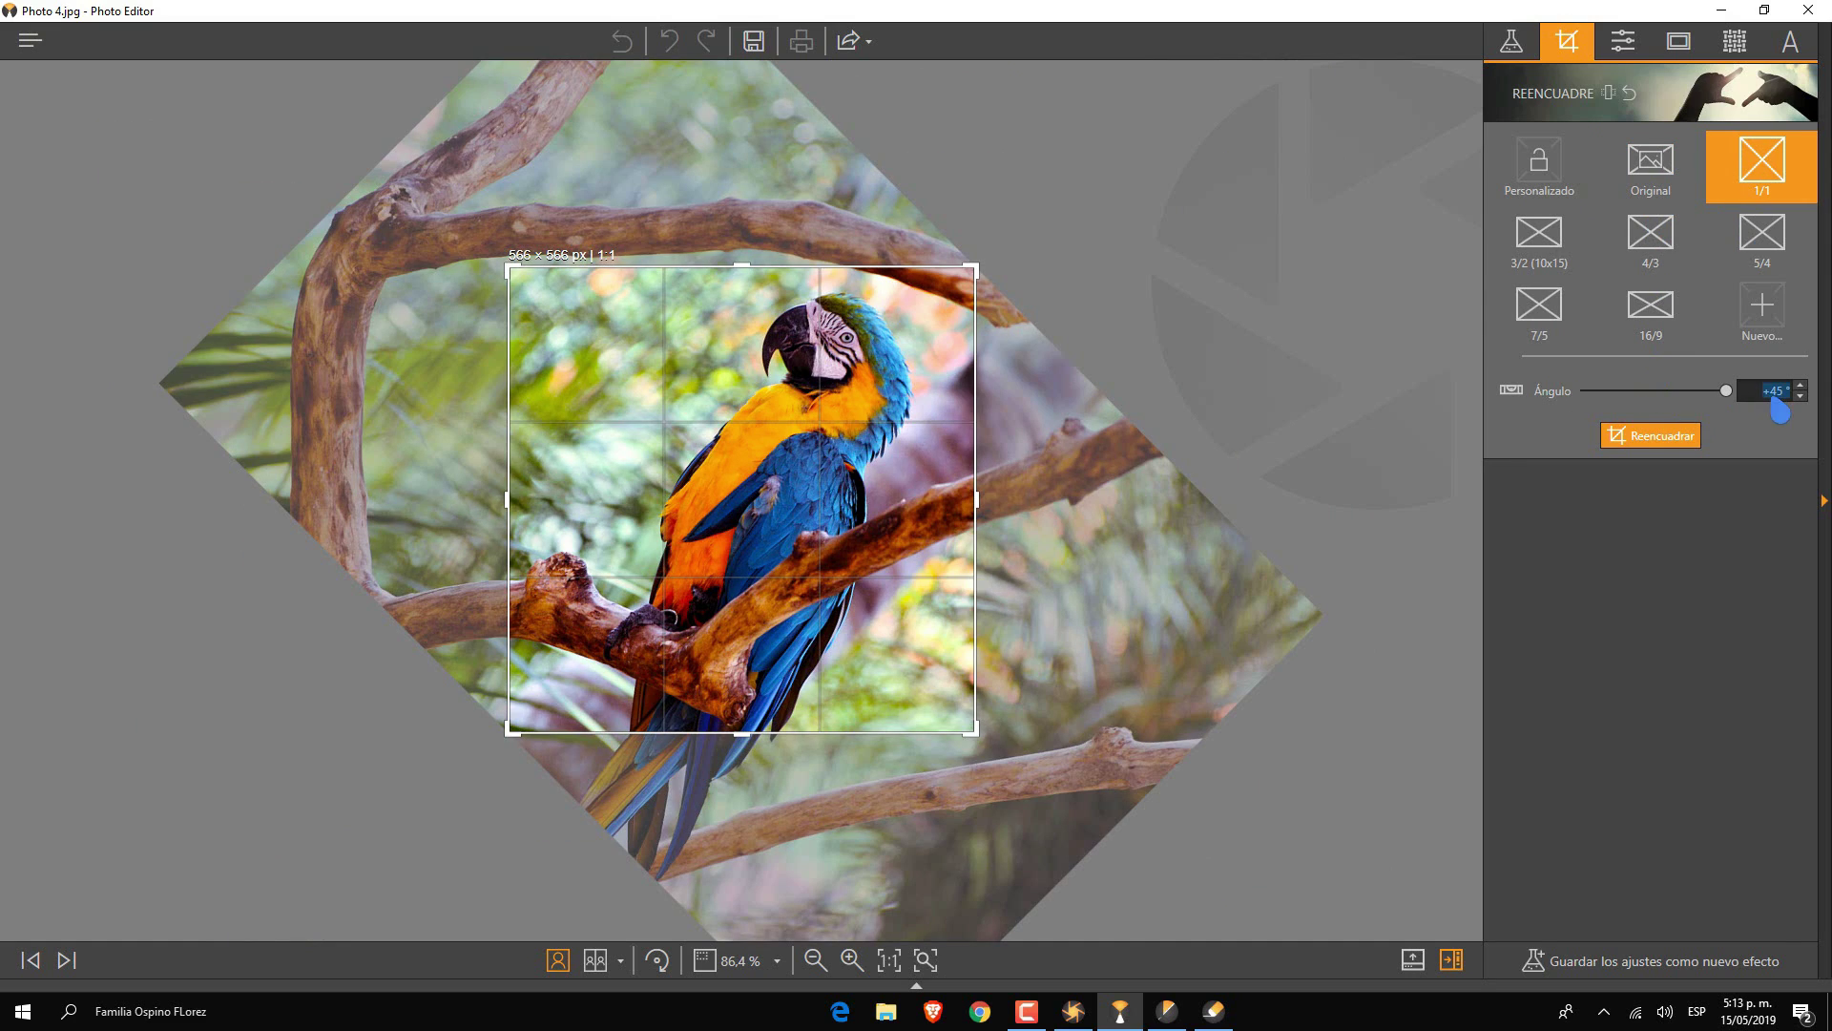
{"action": "left_click", "coordinate": [1511, 41]}
- Lower the temperature, raise brightness and shift the tone toward green in Ajustes
{"action": "left_click", "coordinate": [1622, 41]}
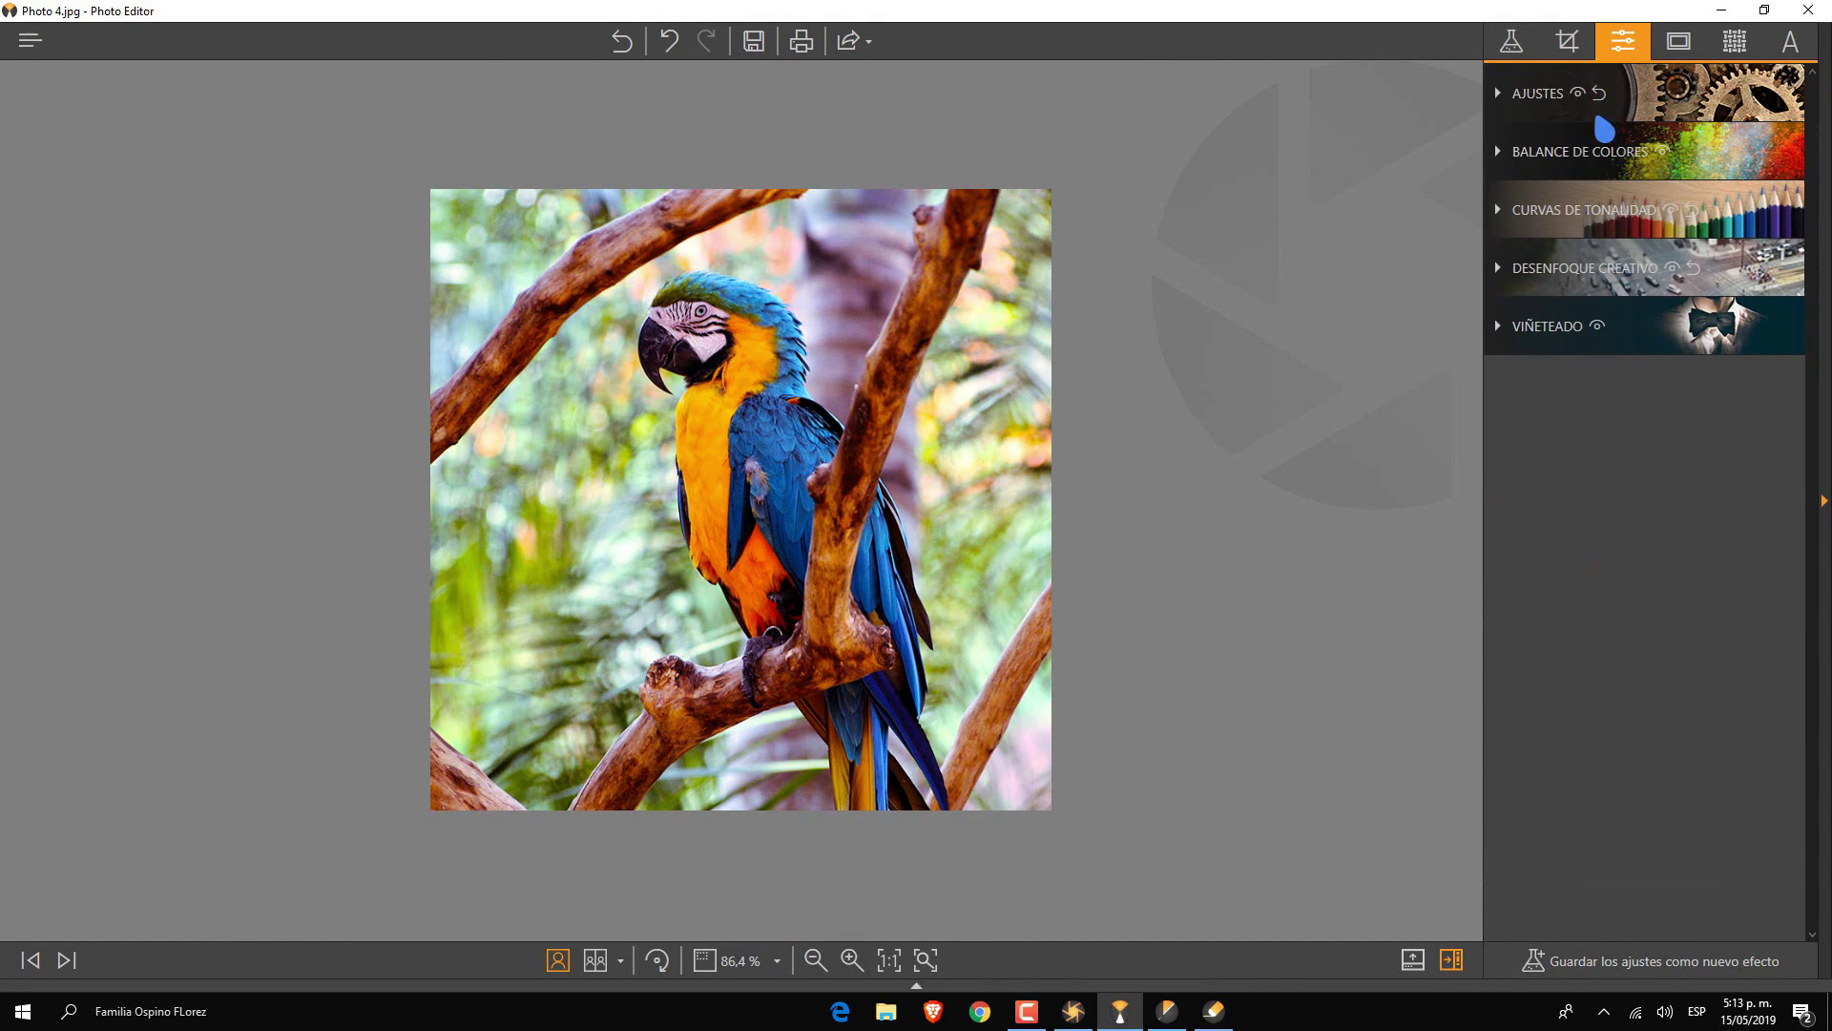
{"action": "left_click", "coordinate": [1565, 93]}
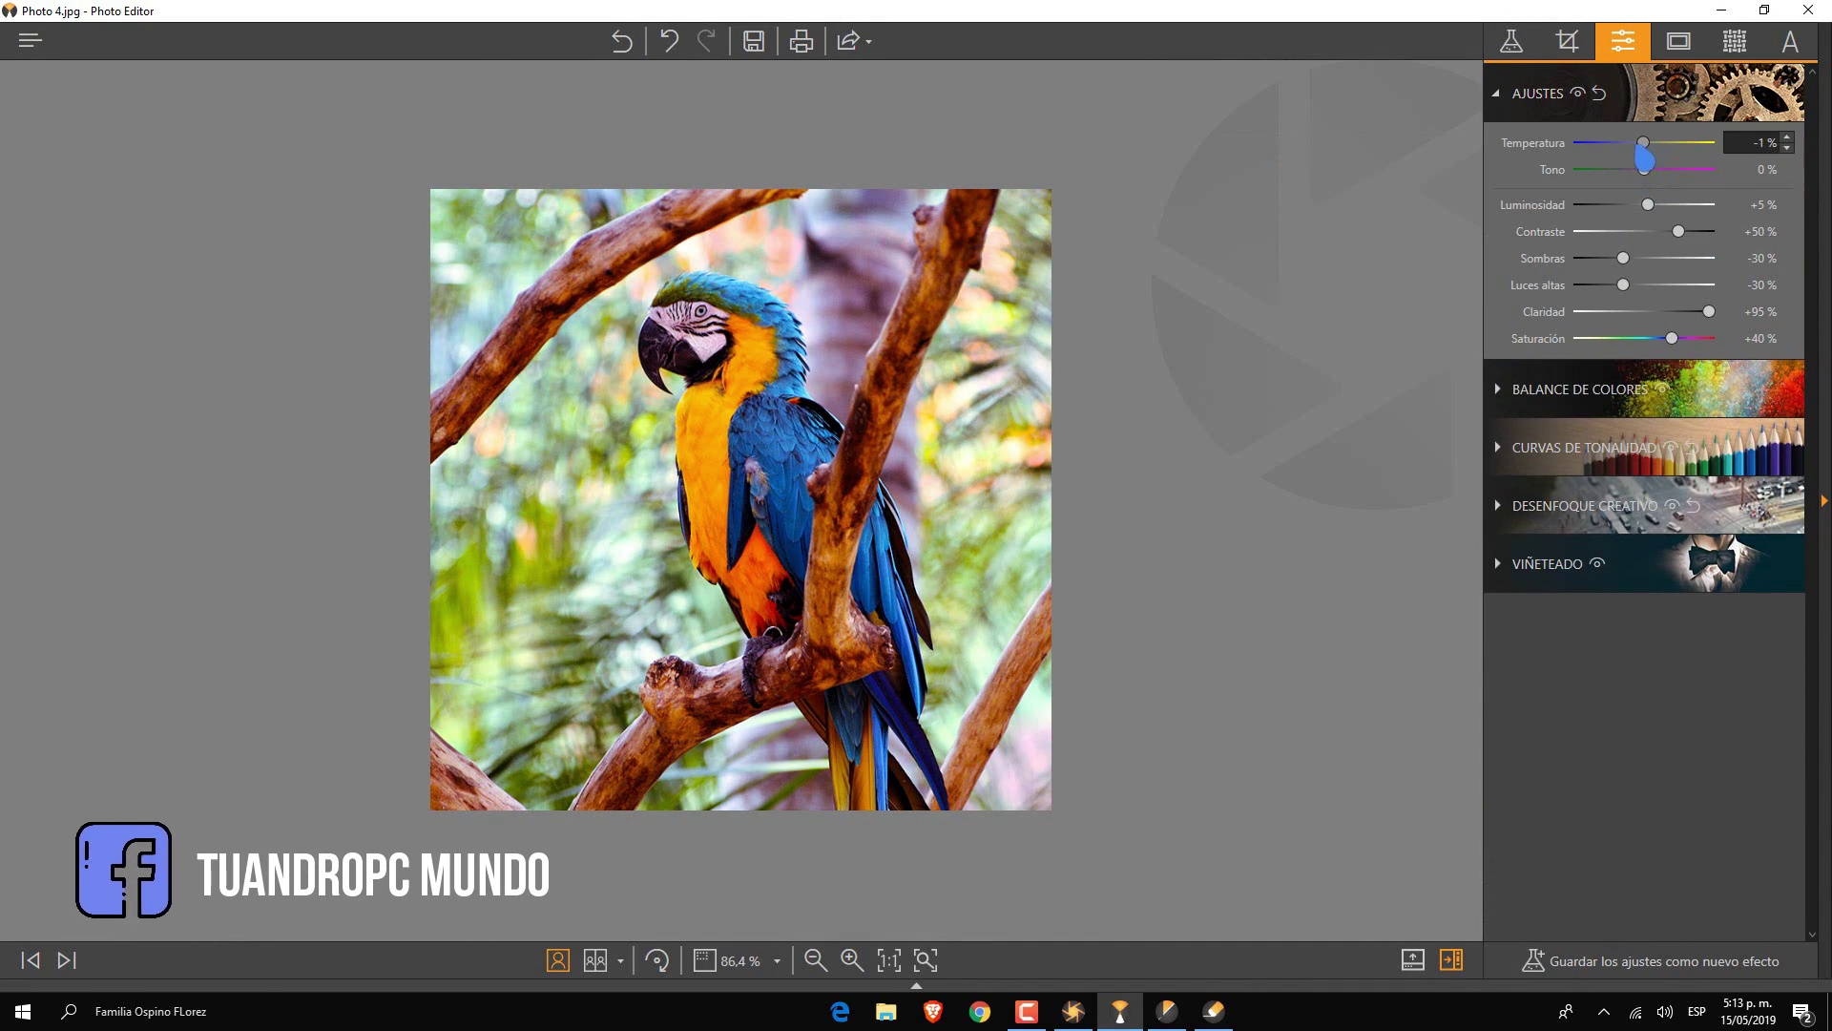
{"action": "left_click_drag", "start_coordinate": [1644, 142], "coordinate": [1619, 142]}
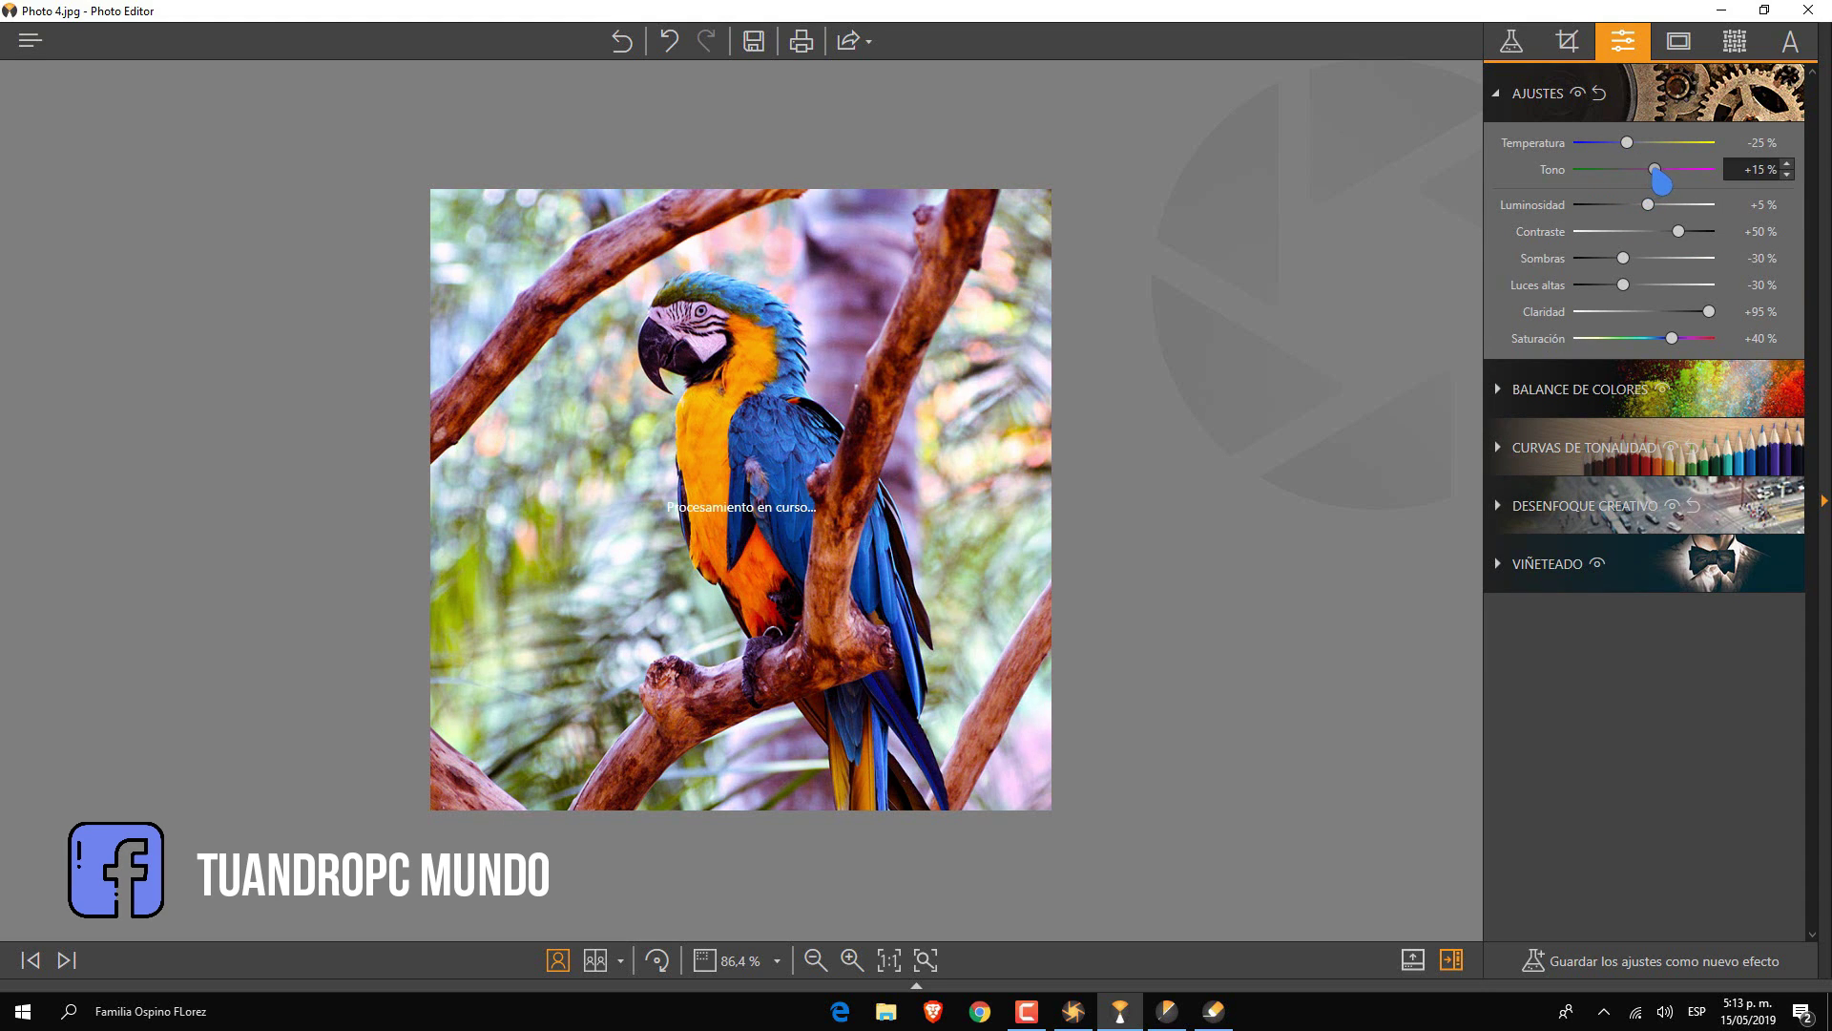
{"action": "mouse_move", "coordinate": [1637, 169]}
{"action": "left_mouse_down"}
{"action": "mouse_move", "coordinate": [1658, 204]}
{"action": "mouse_move", "coordinate": [1635, 284]}
{"action": "left_mouse_up"}
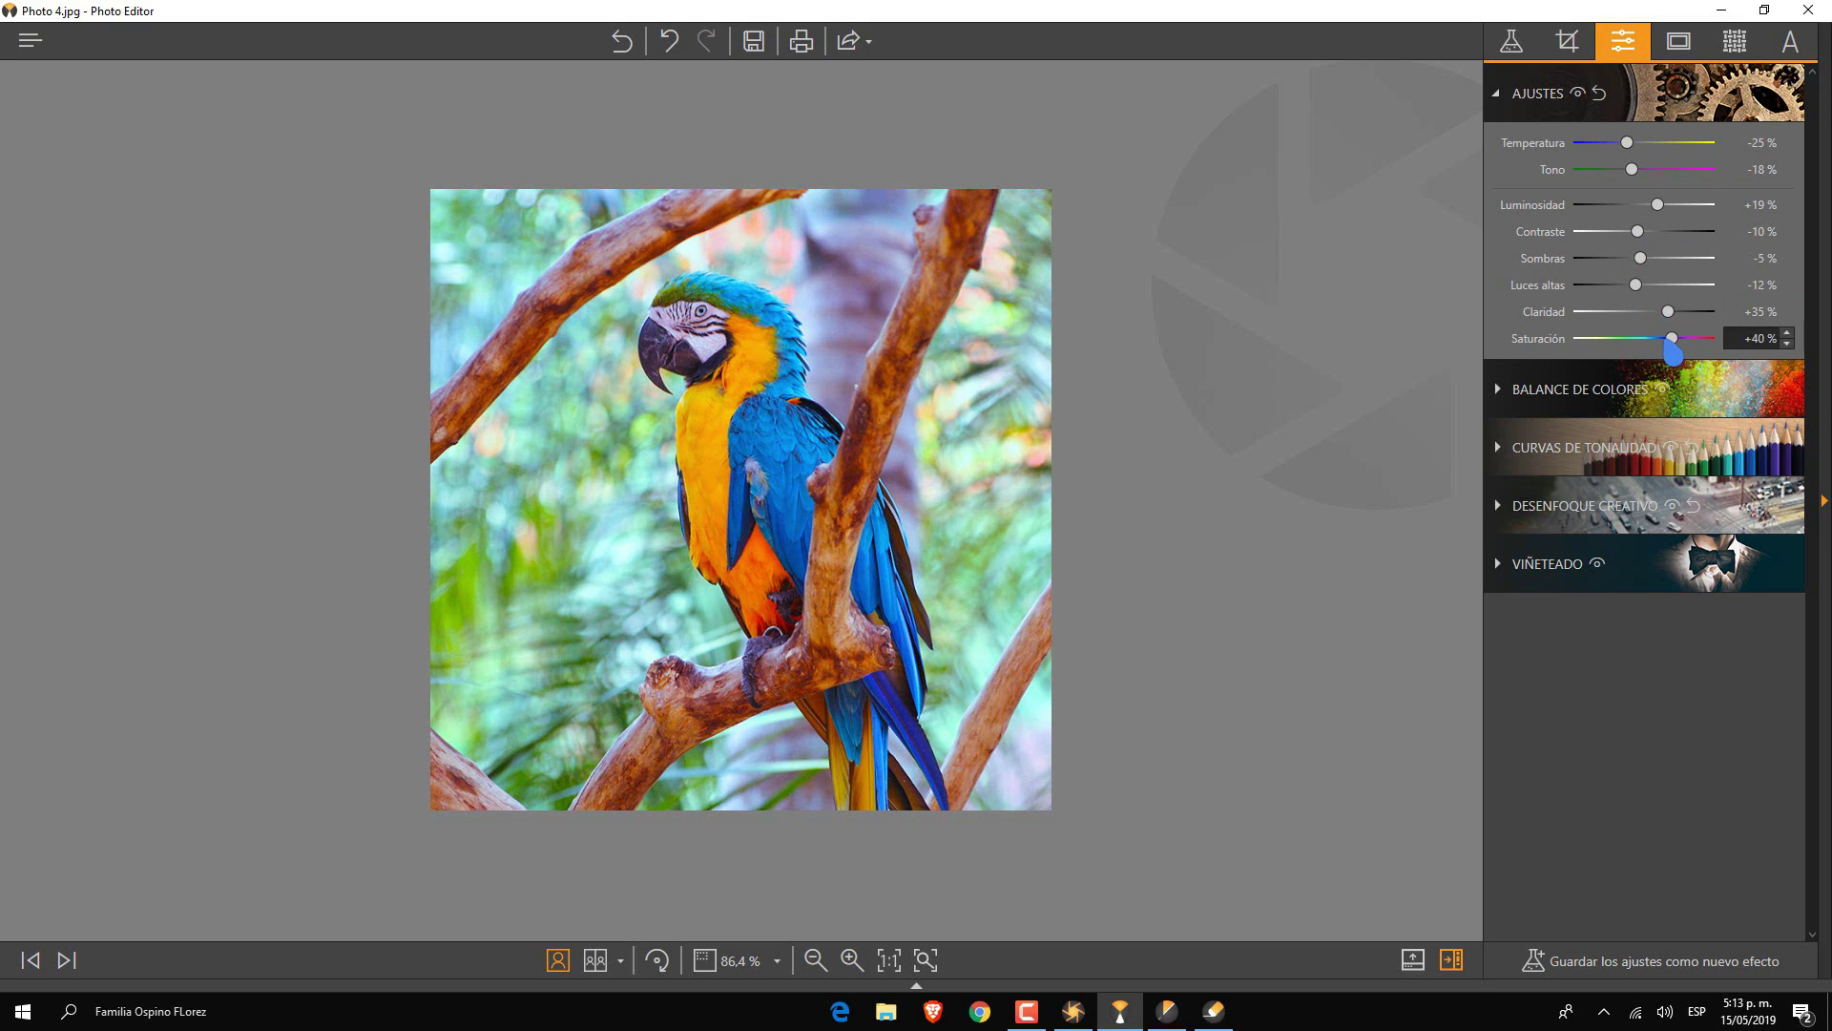
{"action": "left_click", "coordinate": [1618, 389]}
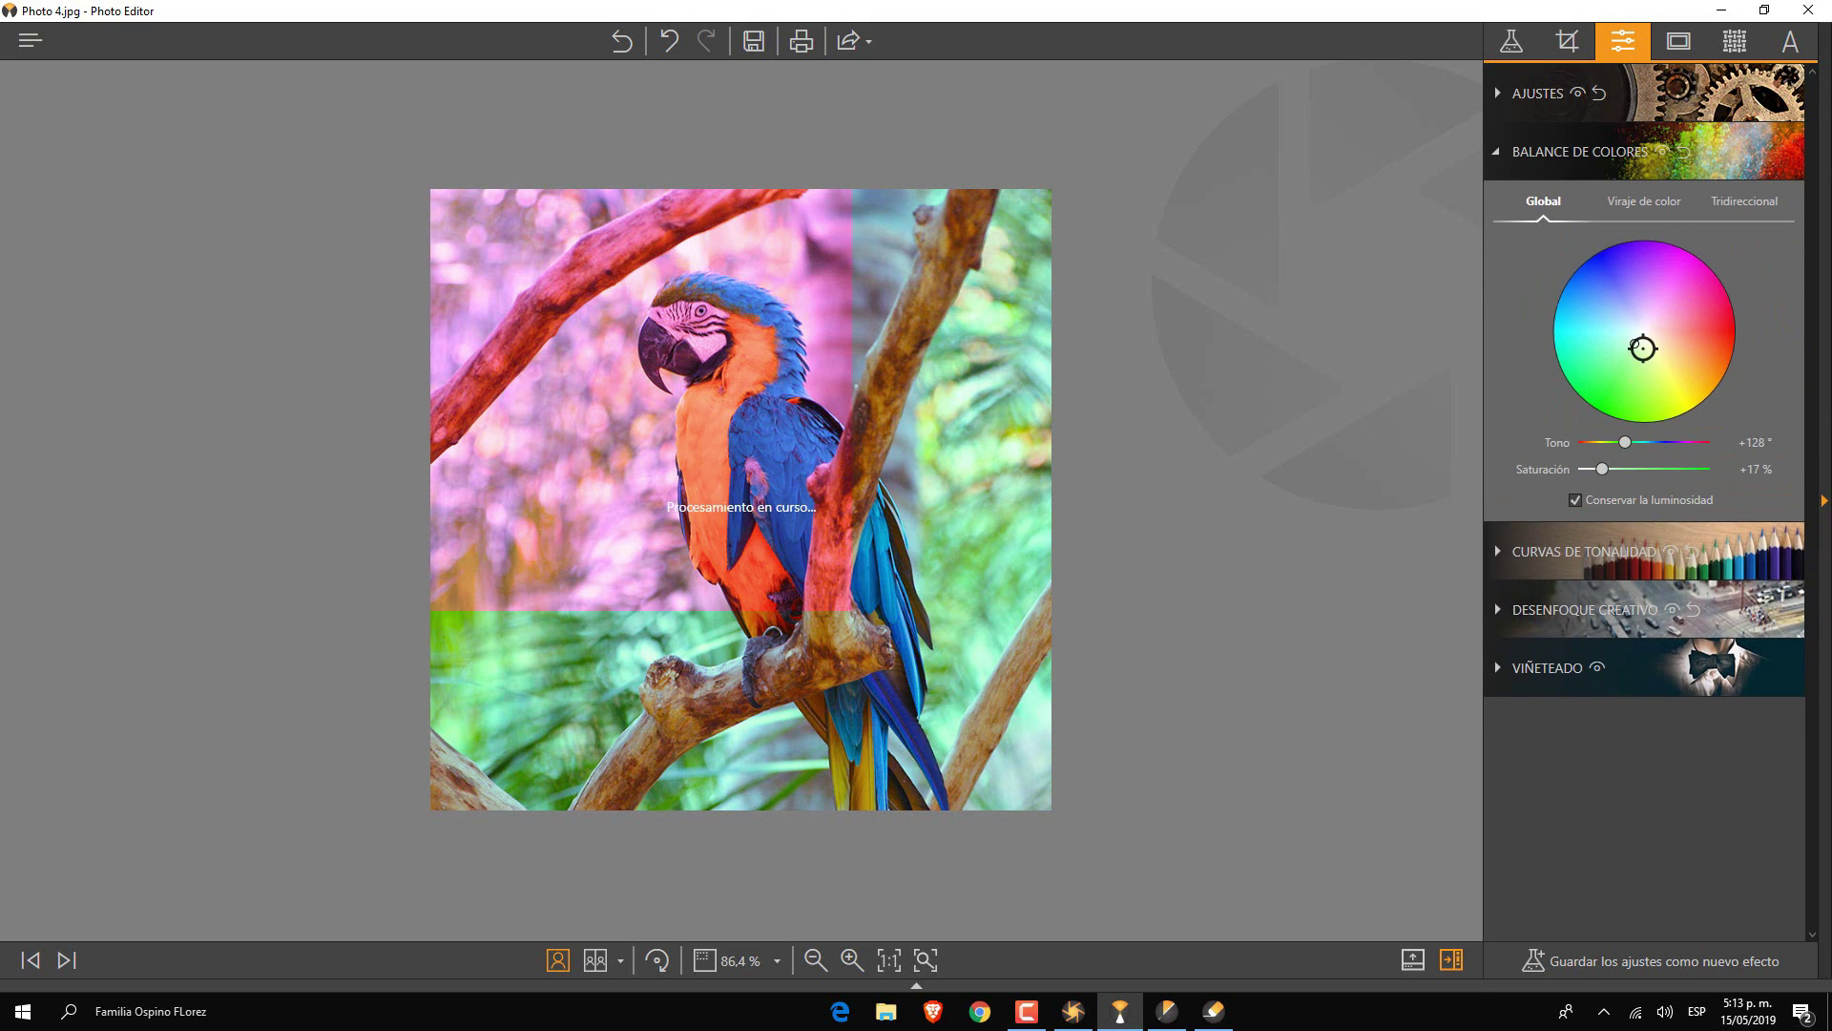
{"action": "left_click", "coordinate": [1613, 575]}
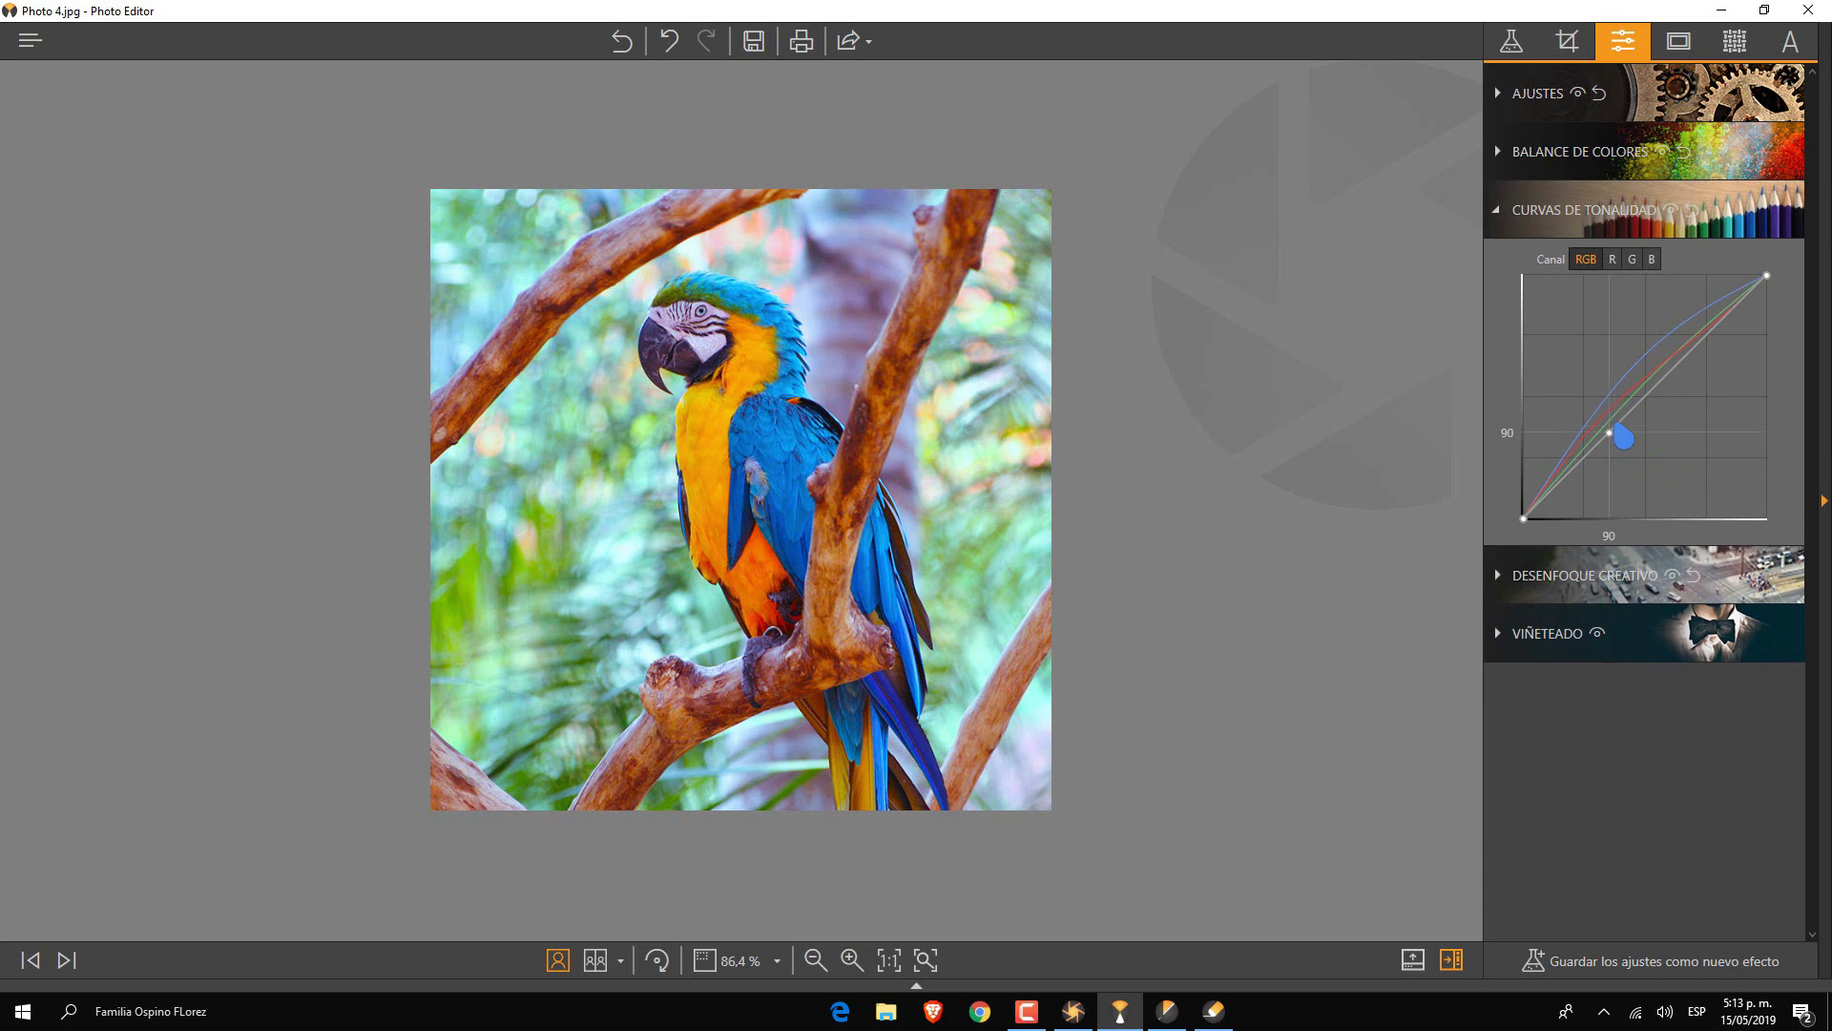
- Add a diagonal linear creative blur at 20% intensity
{"action": "left_click", "coordinate": [1592, 592]}
{"action": "left_click", "coordinate": [1644, 321]}
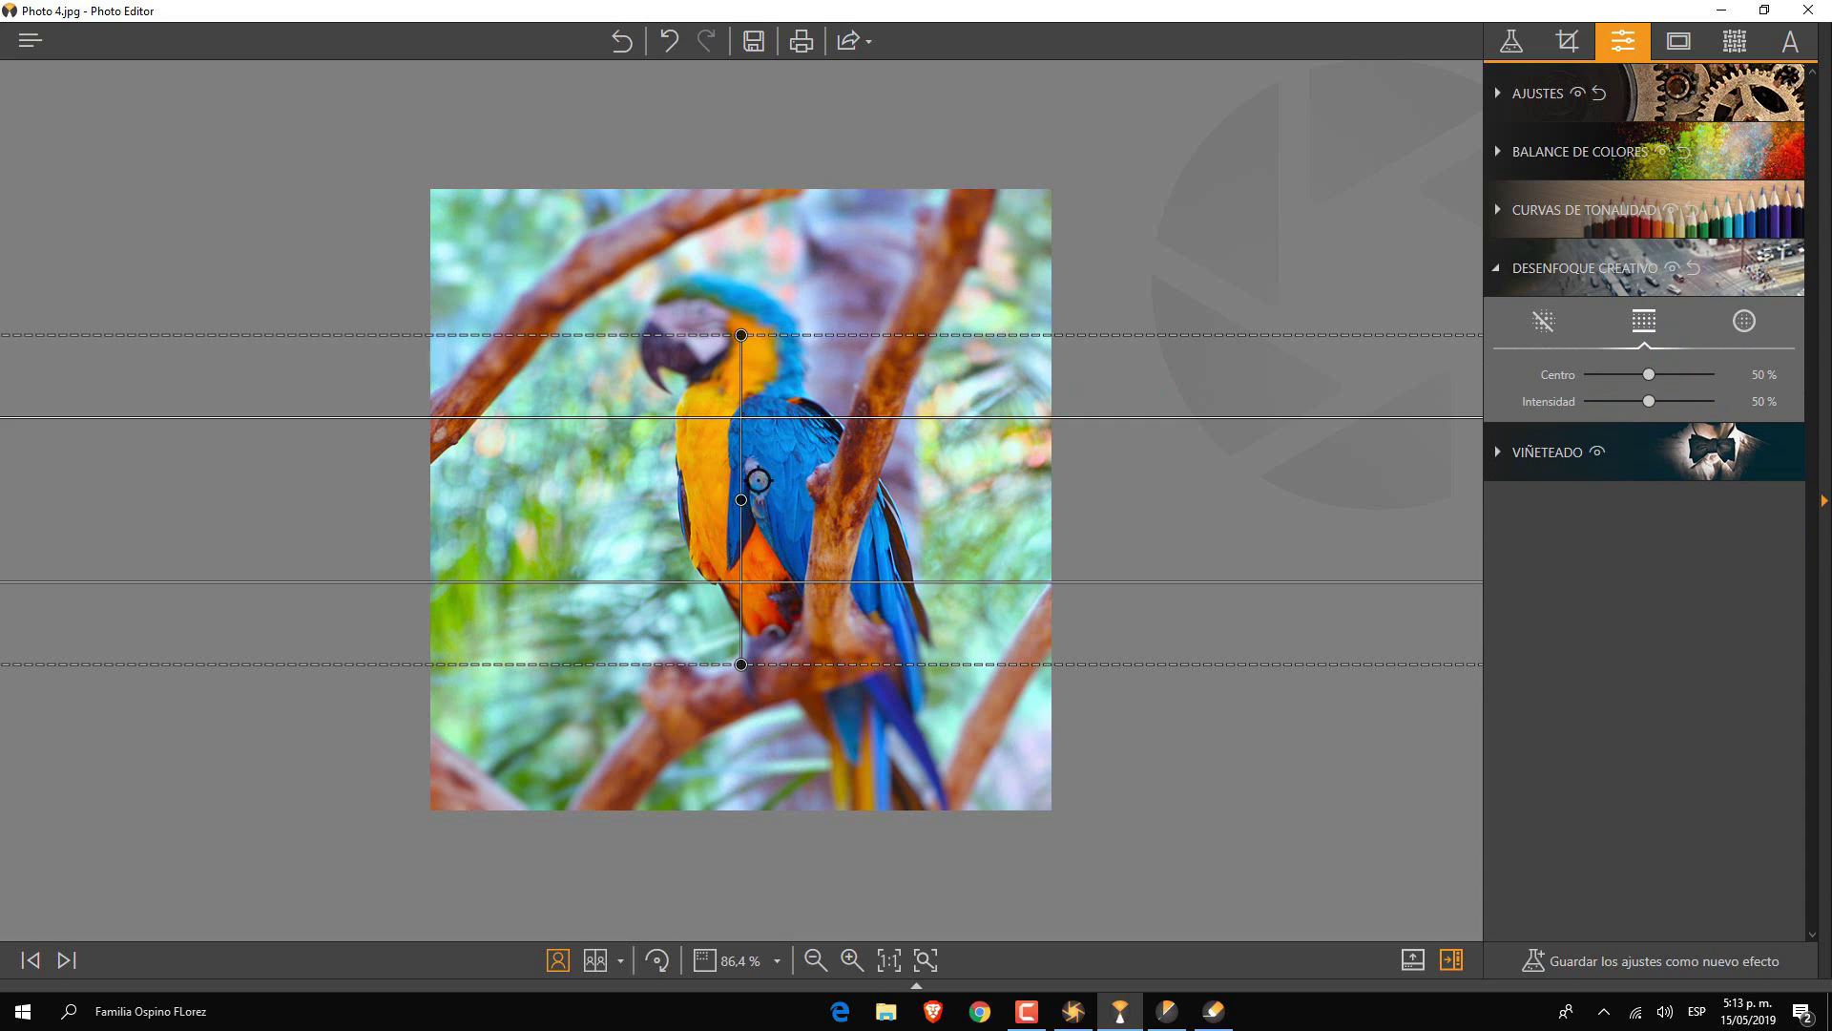
{"action": "left_click_drag", "start_coordinate": [759, 482], "coordinate": [797, 553]}
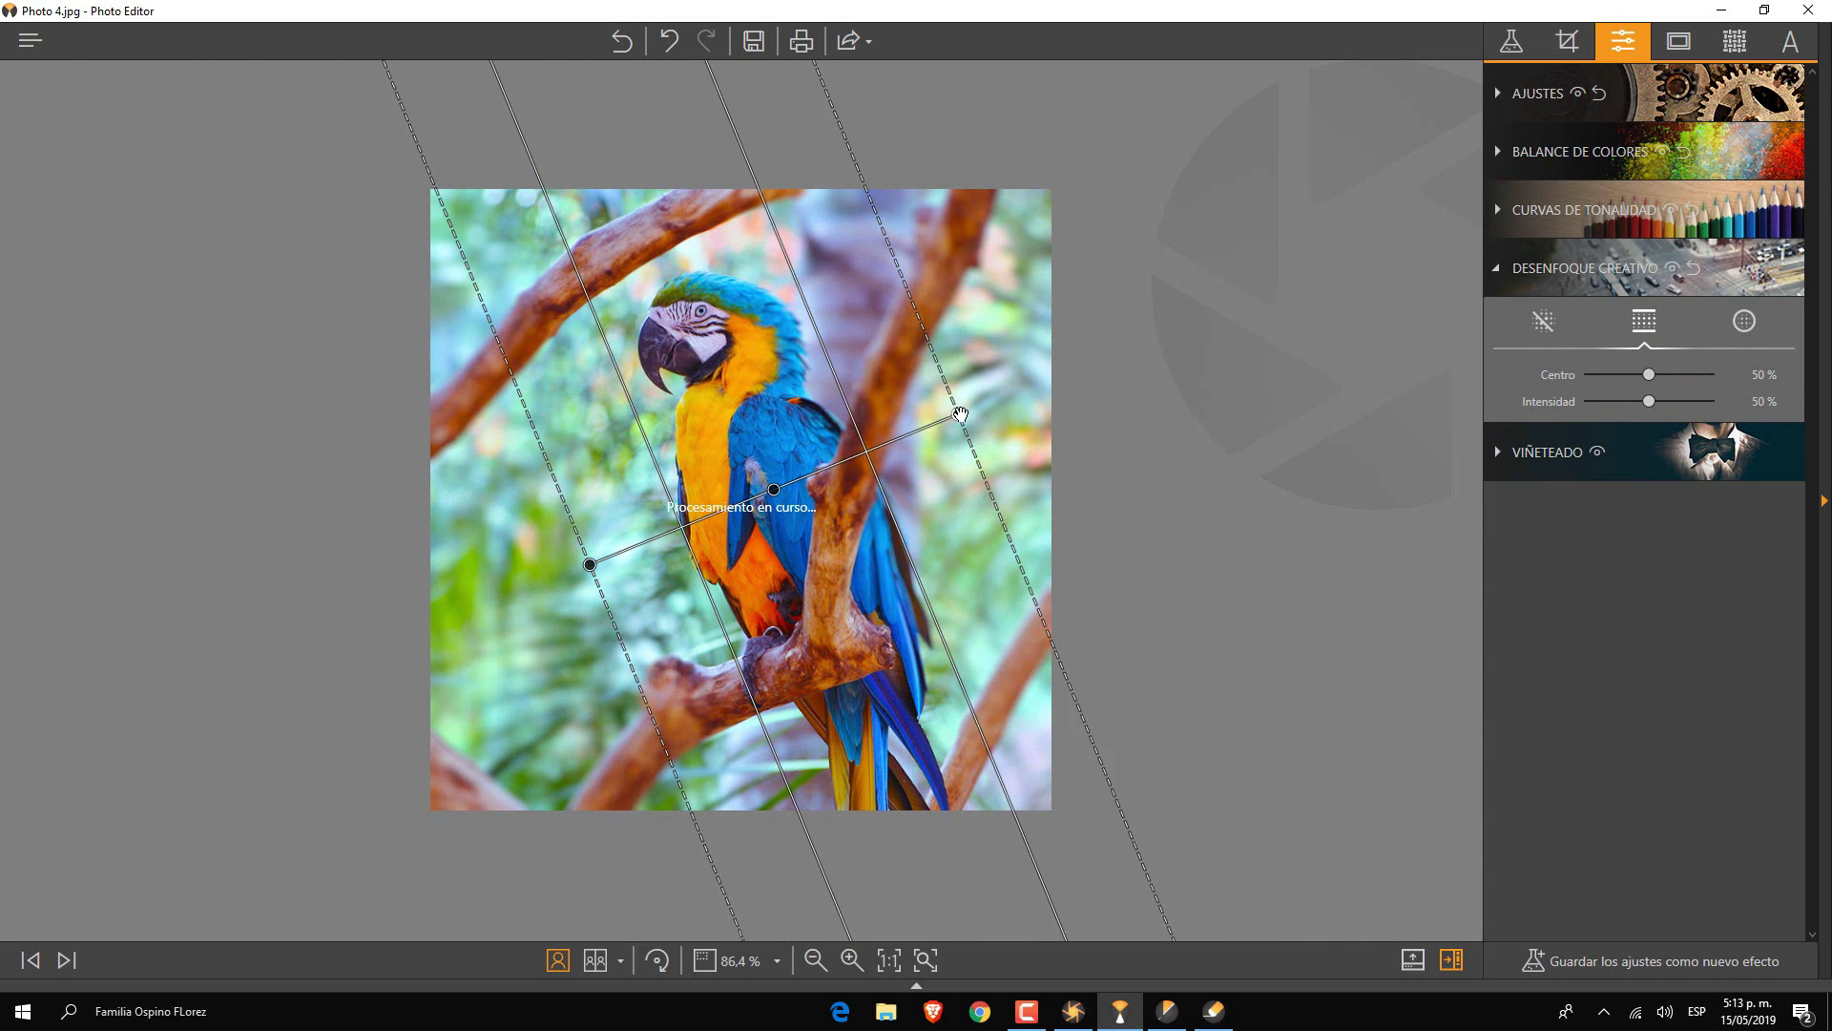
{"action": "left_click_drag", "start_coordinate": [1697, 407], "coordinate": [1699, 411]}
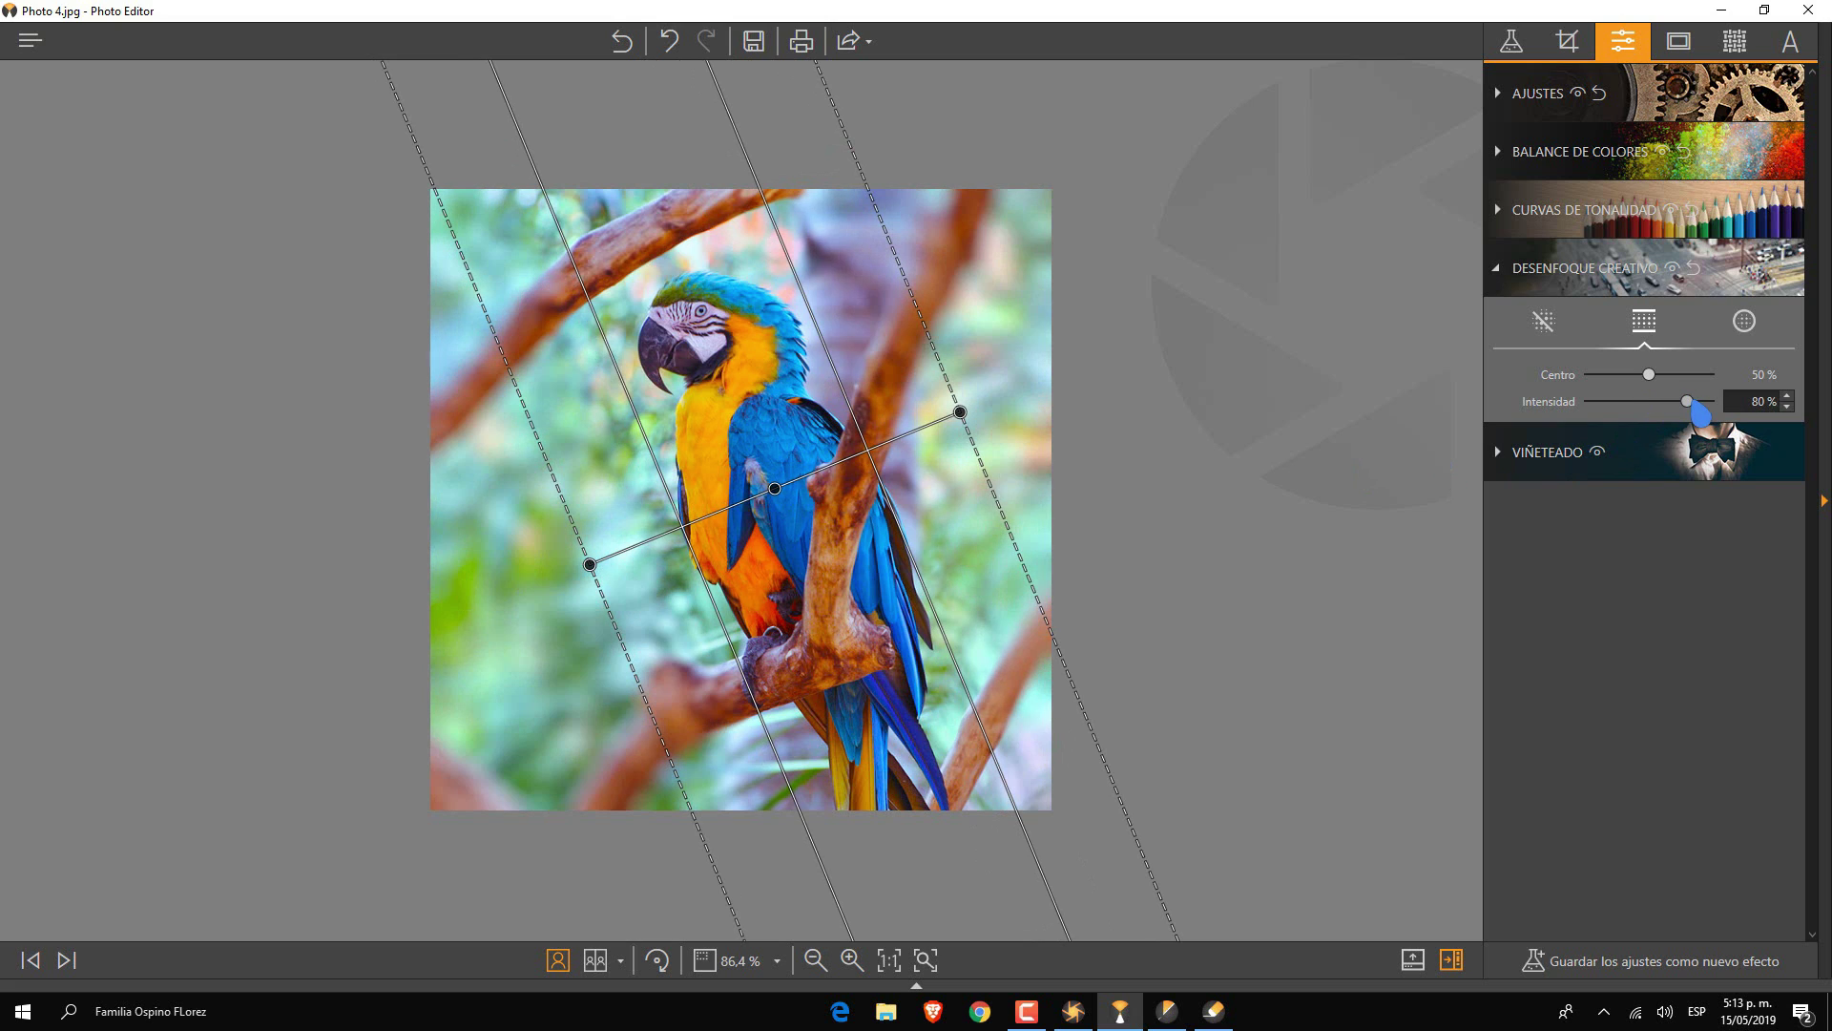
{"action": "left_click", "coordinate": [1620, 412]}
- Add a white frame, try Película, Bokeh and Doble exposición textures, then apply Grano
{"action": "left_click", "coordinate": [1682, 45]}
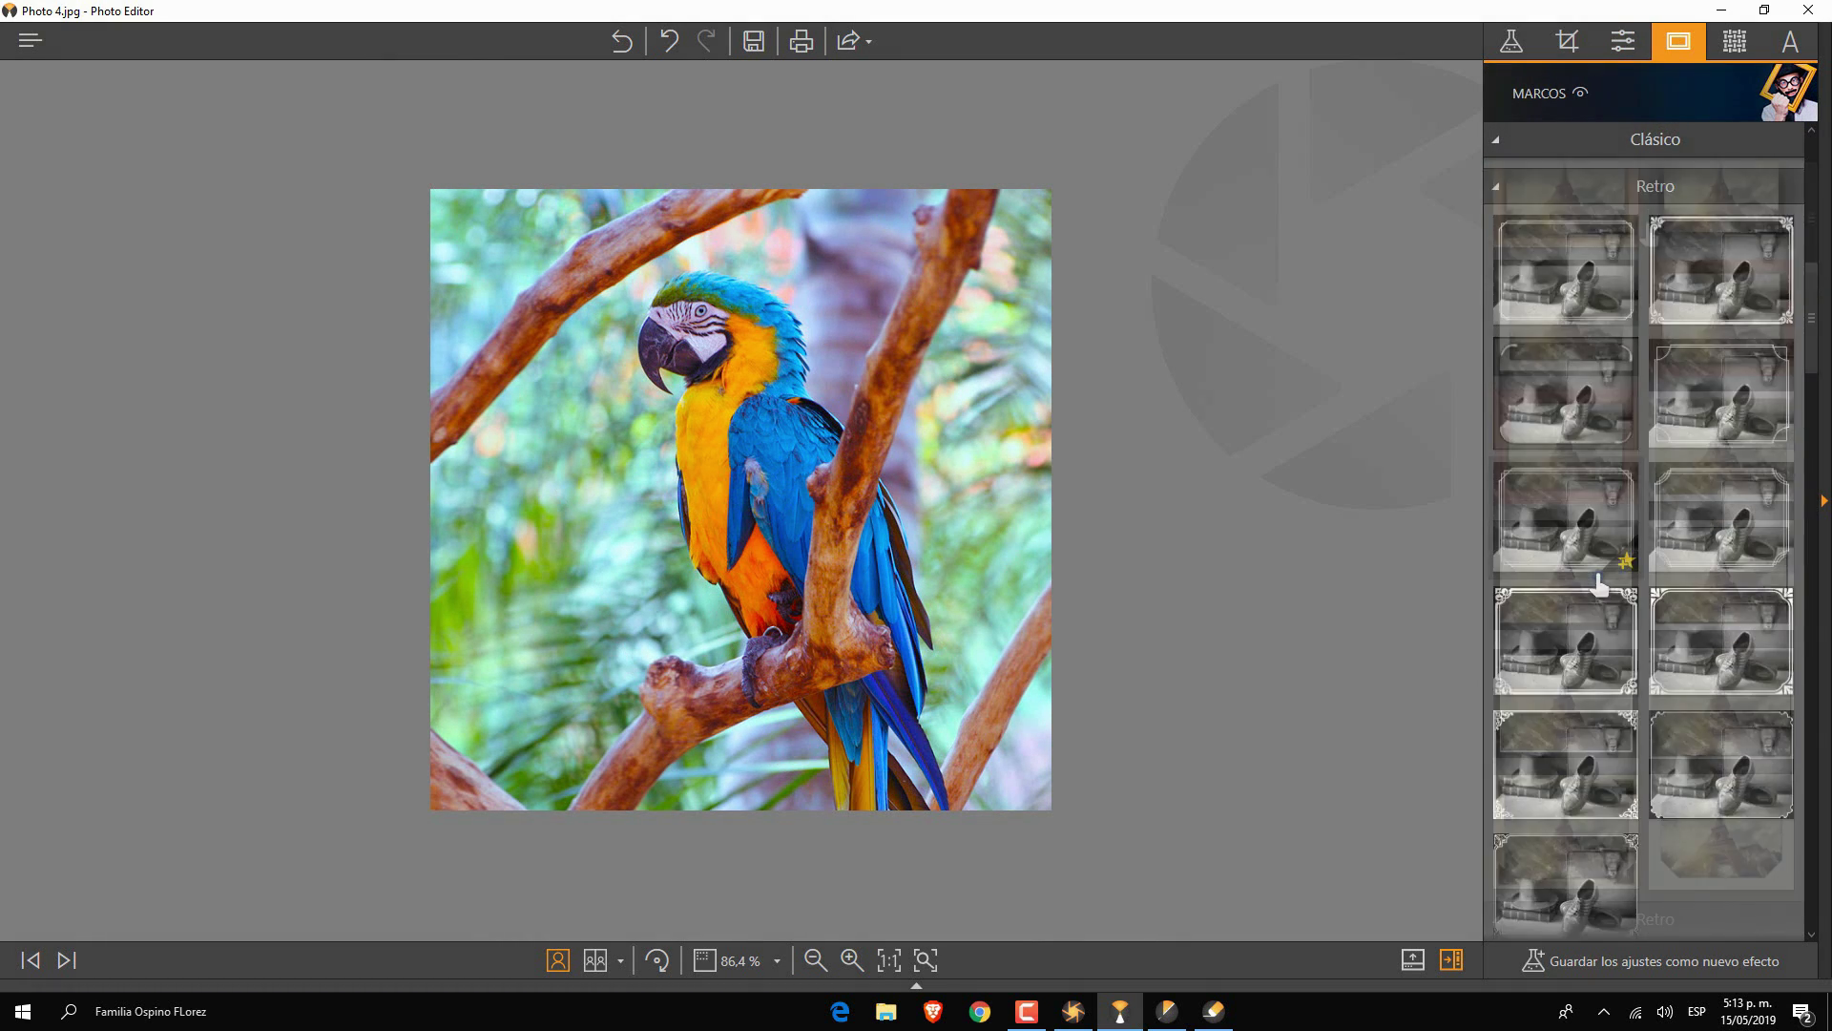
{"action": "left_click", "coordinate": [1734, 43]}
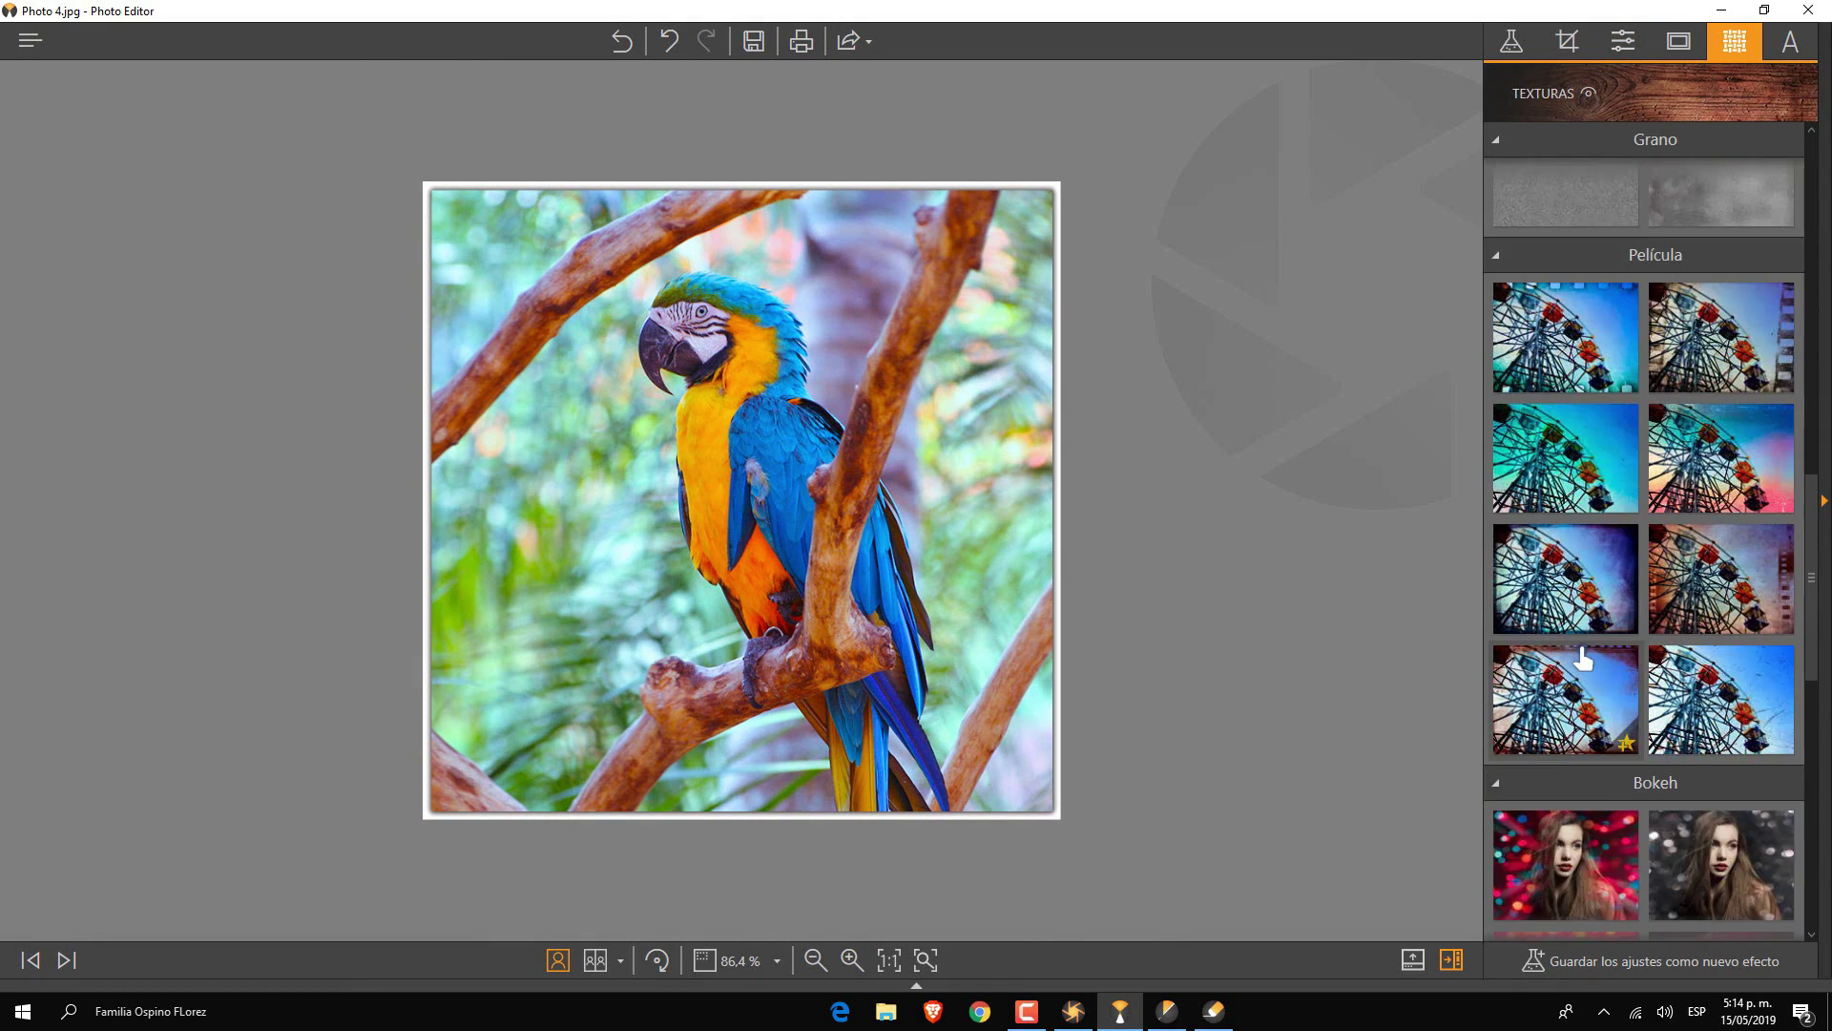
{"action": "left_click", "coordinate": [1723, 244]}
{"action": "scroll", "coordinate": [1583, 544], "scroll_direction": "down", "scroll_amount": 3}
{"action": "left_click", "coordinate": [1565, 453]}
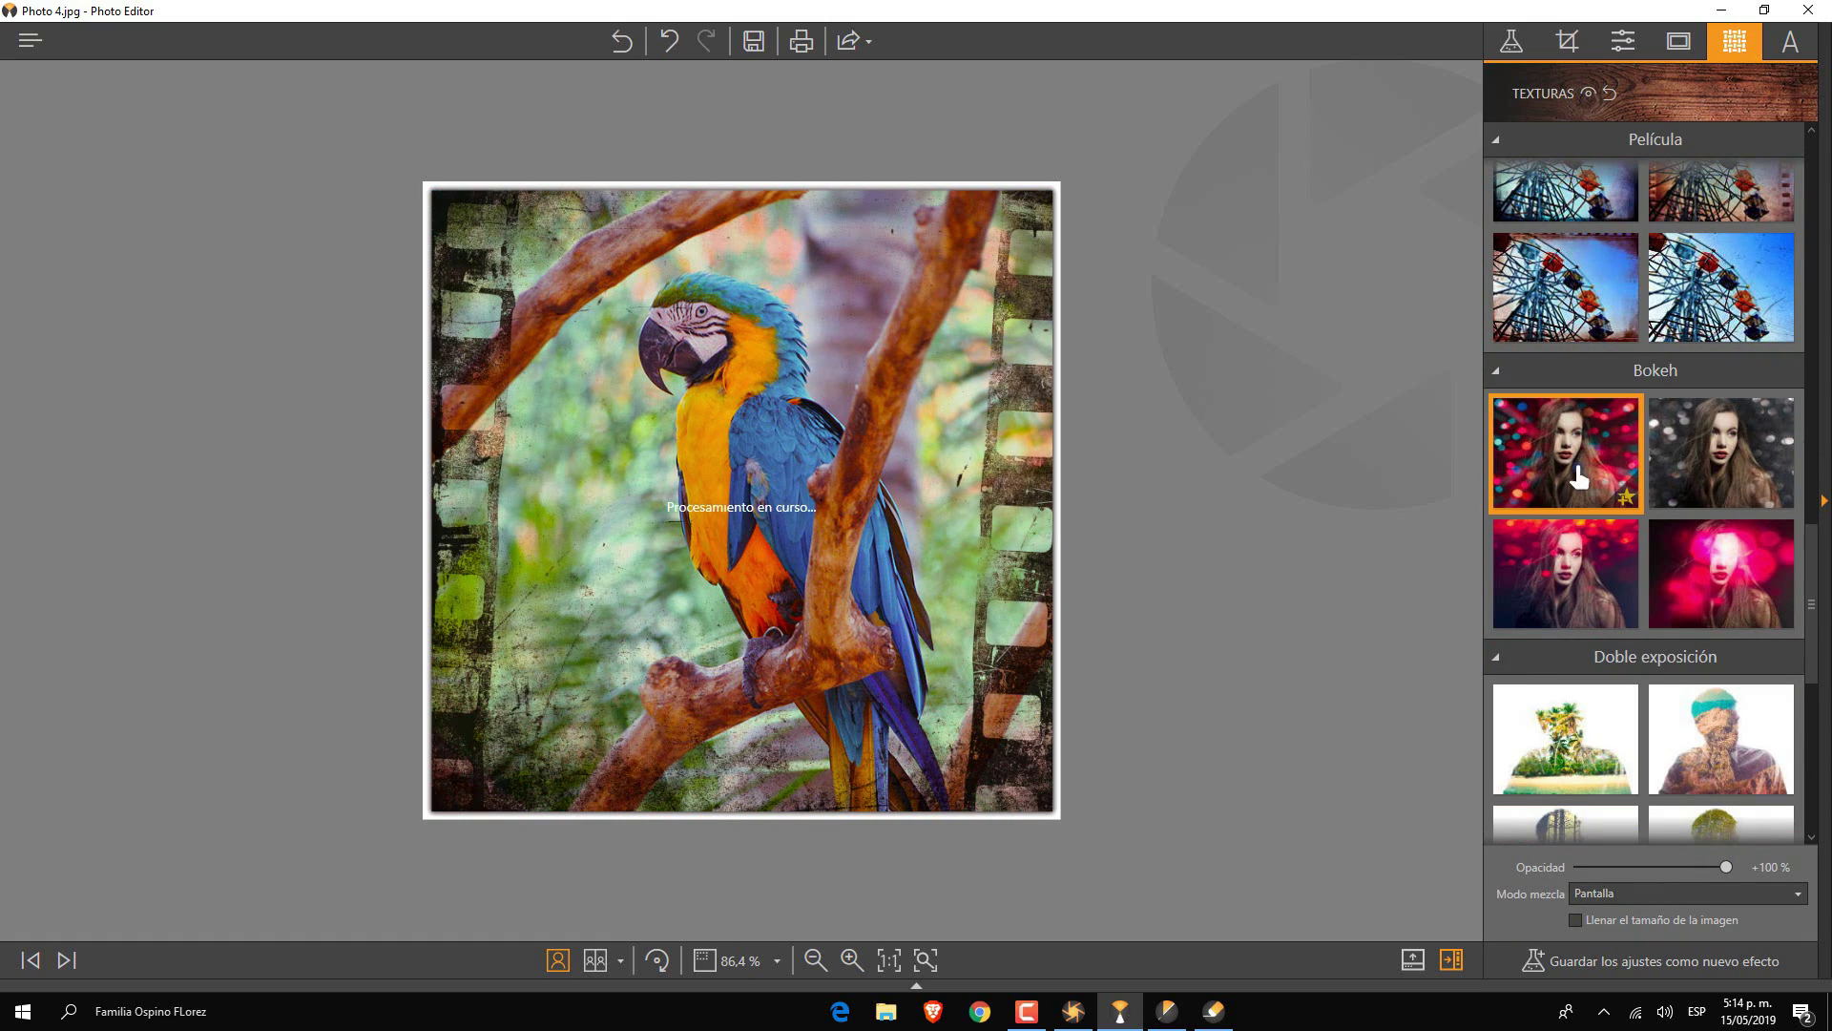
{"action": "left_click", "coordinate": [1570, 711]}
{"action": "scroll", "coordinate": [1572, 499], "scroll_direction": "up", "scroll_amount": 5}
{"action": "scroll", "coordinate": [1573, 498], "scroll_direction": "up", "scroll_amount": 5}
{"action": "left_click", "coordinate": [1718, 764]}
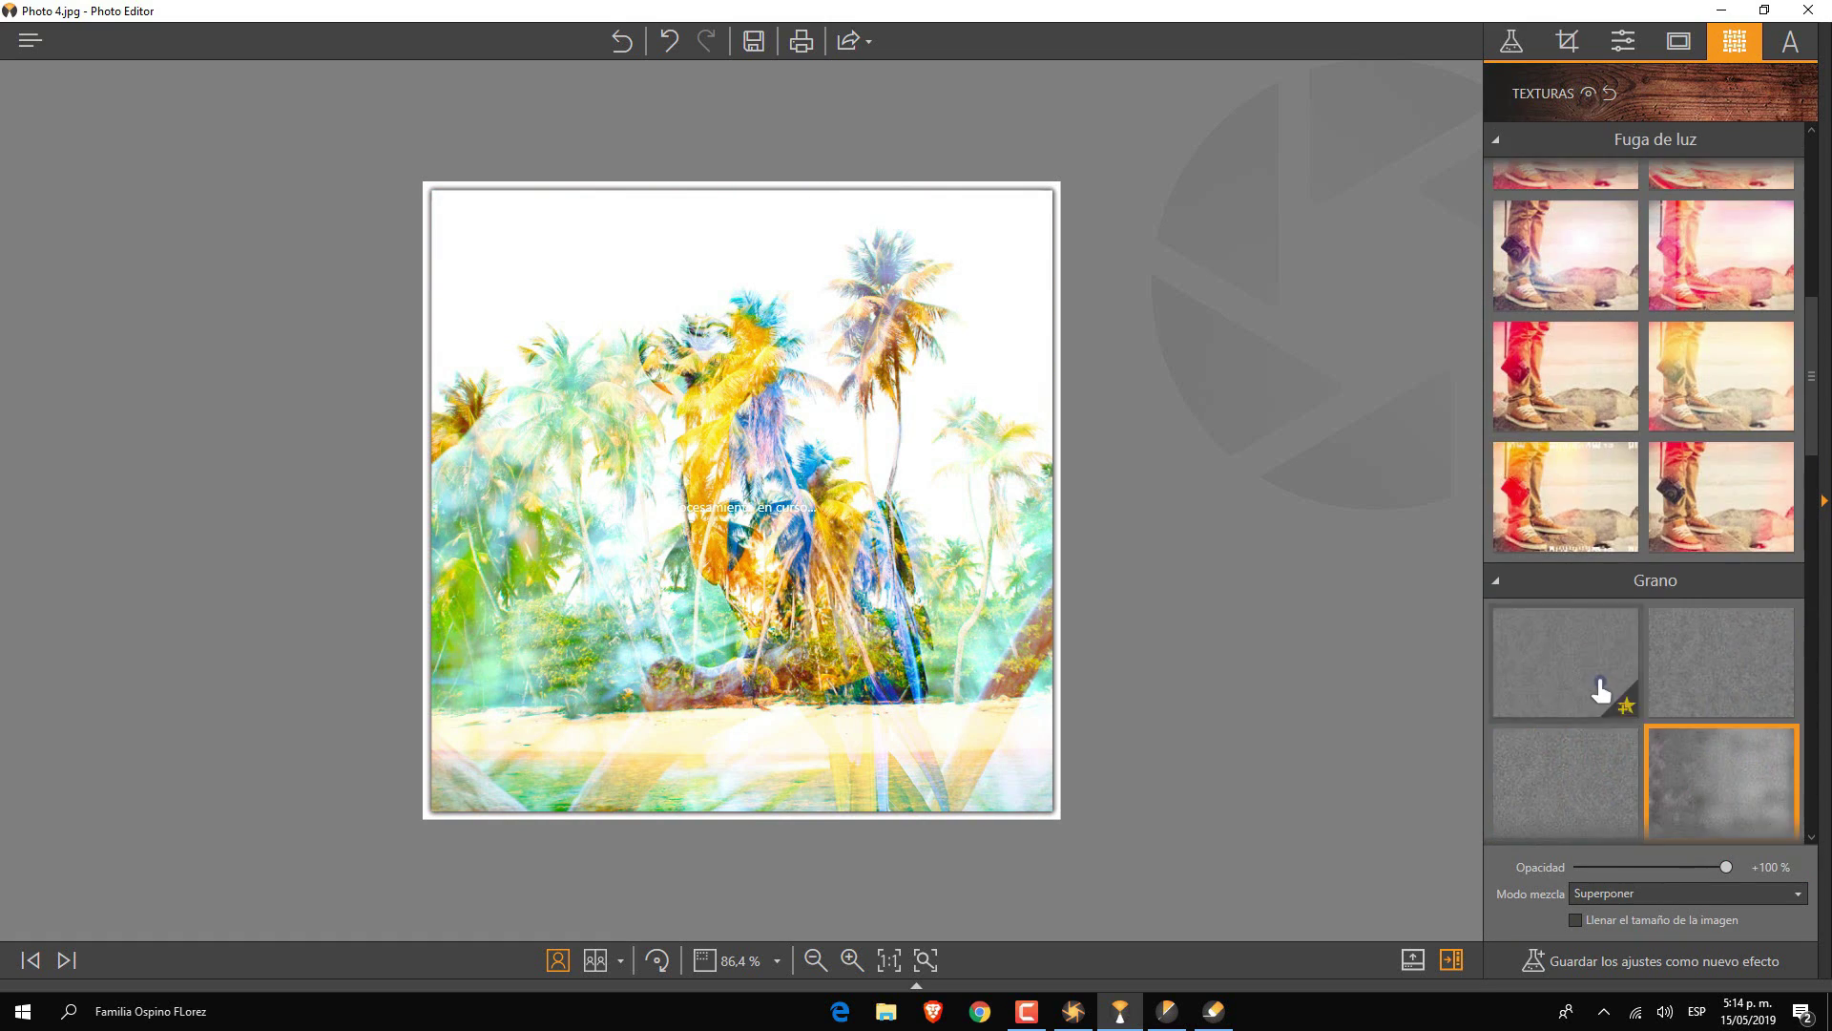
{"action": "left_click", "coordinate": [1790, 43]}
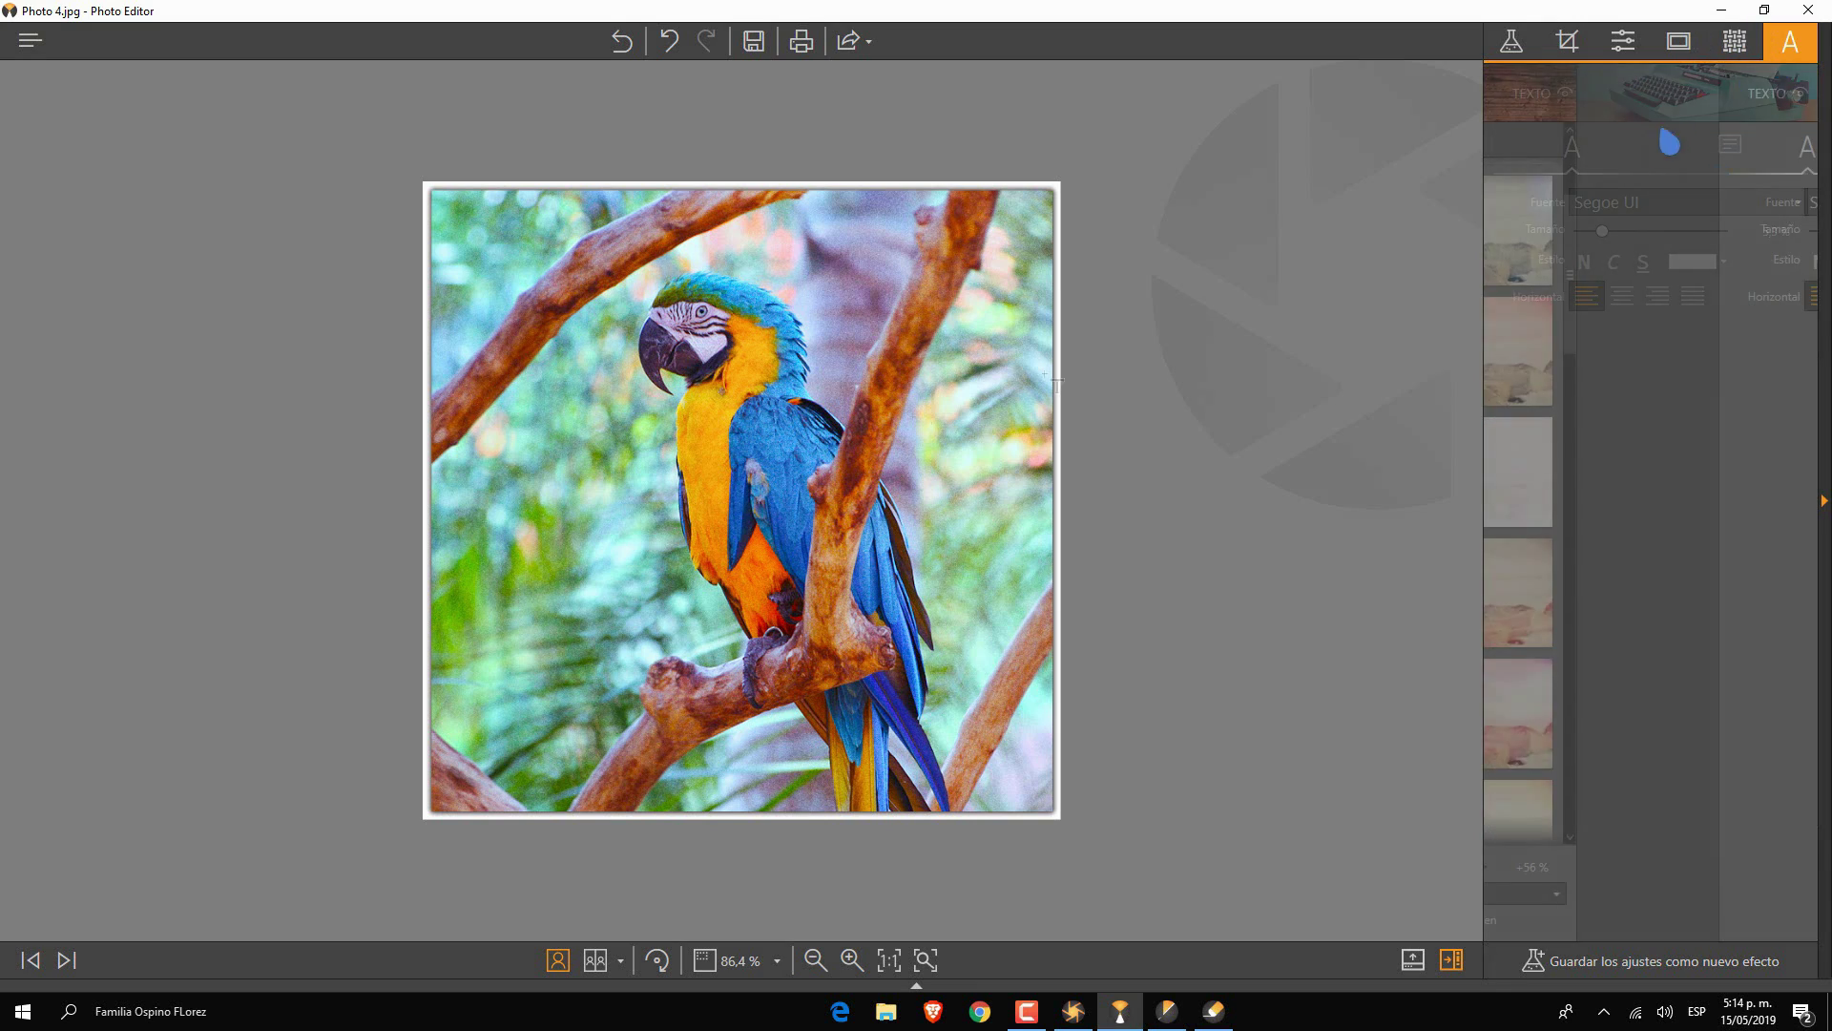
{"action": "left_click", "coordinate": [868, 445]}
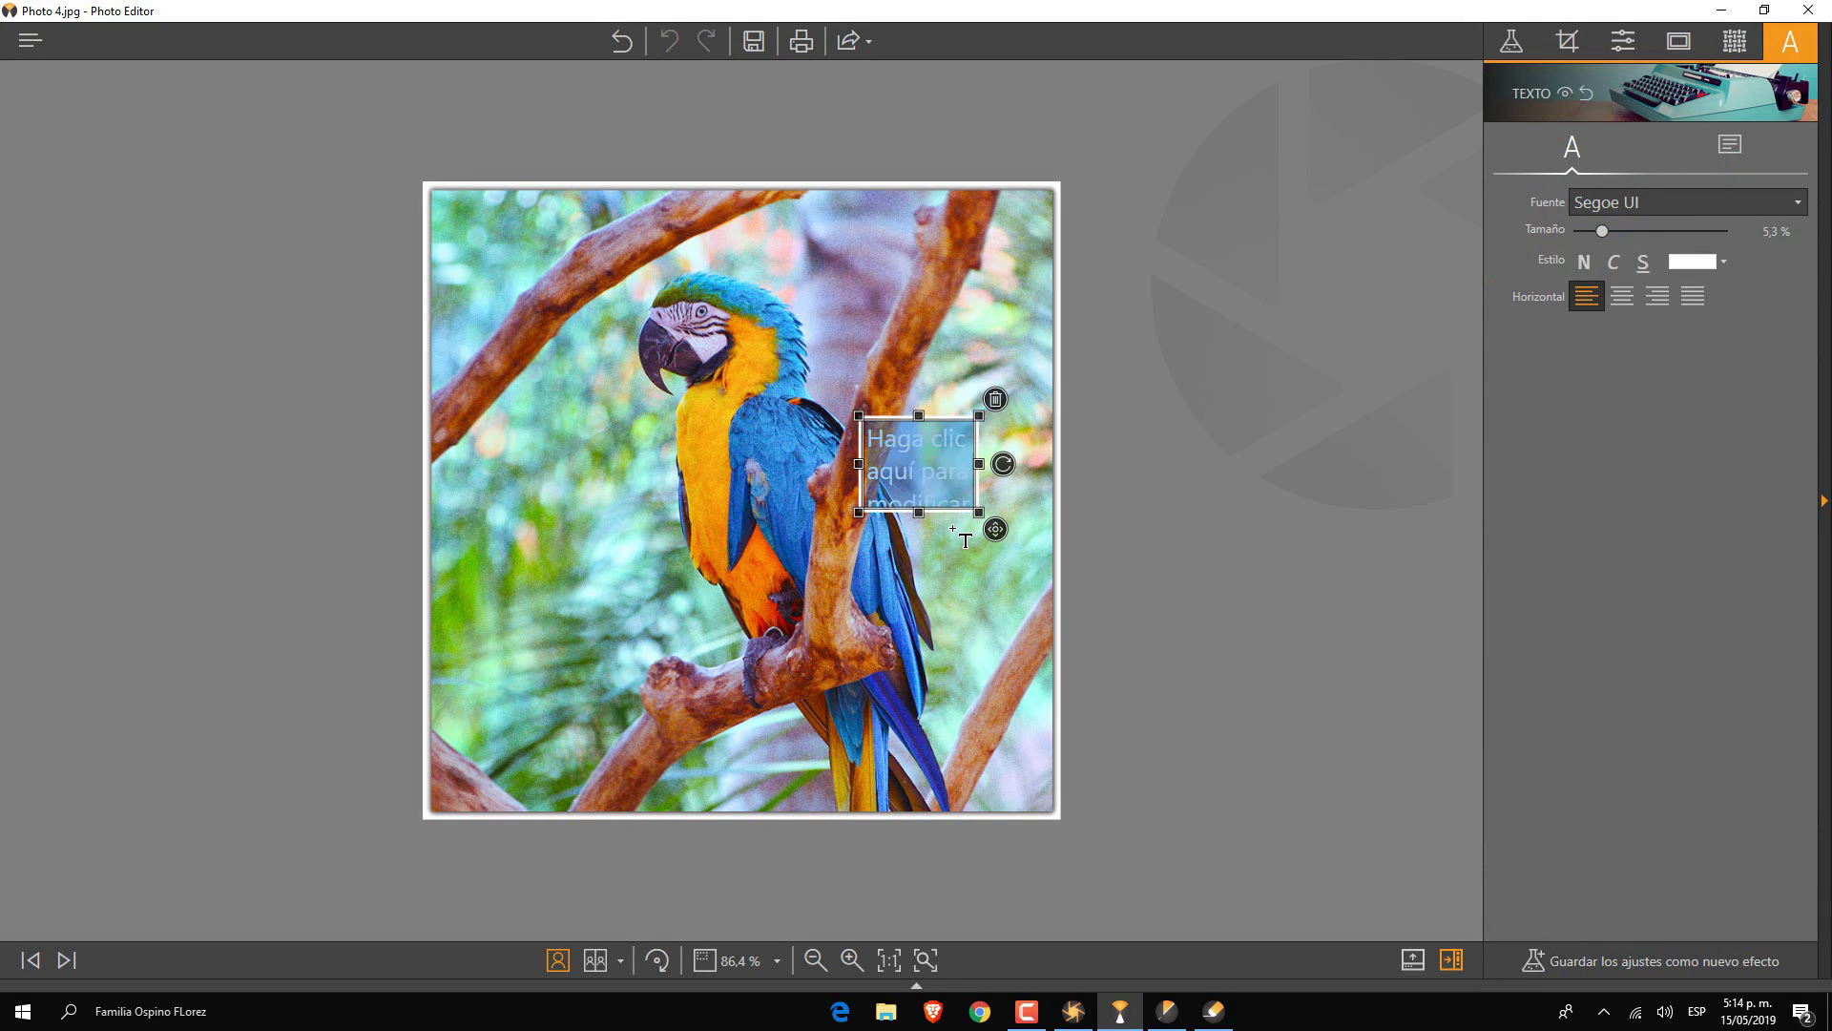
{"action": "type", "text": "hola"}
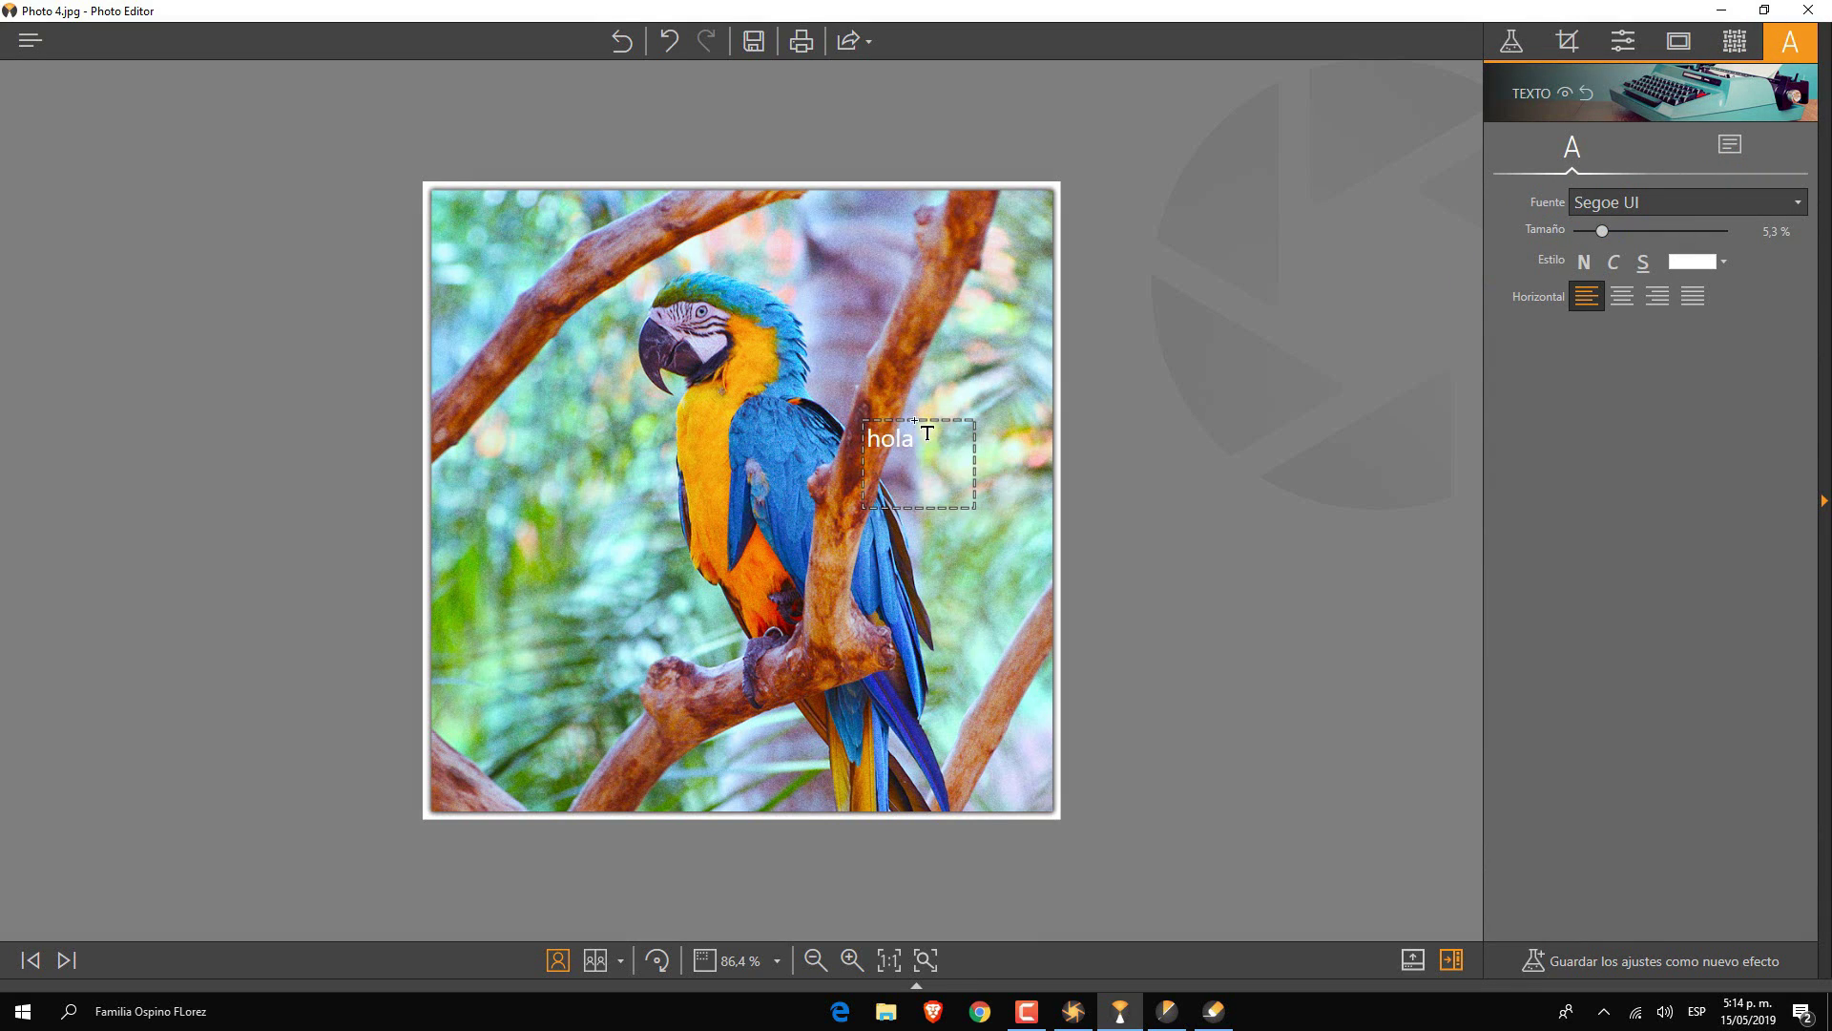
{"action": "left_click", "coordinate": [902, 439]}
{"action": "left_click", "coordinate": [993, 403]}
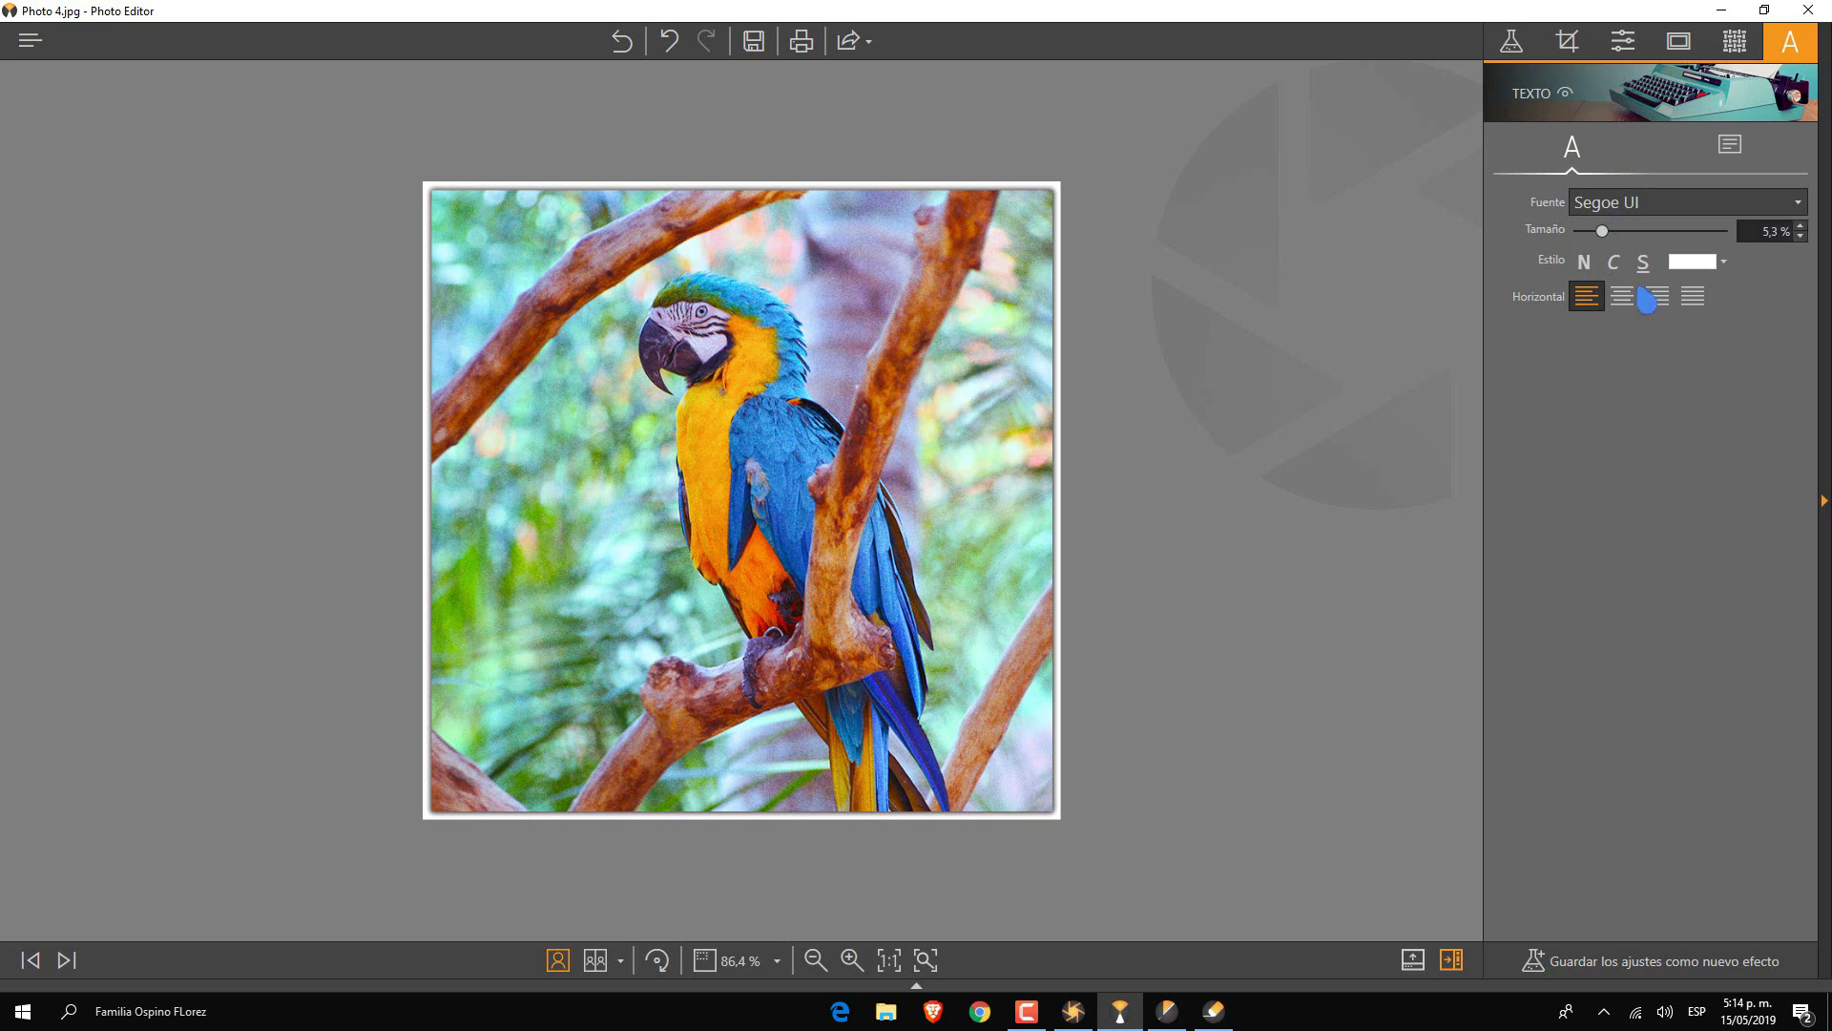
{"action": "left_click", "coordinate": [1510, 41]}
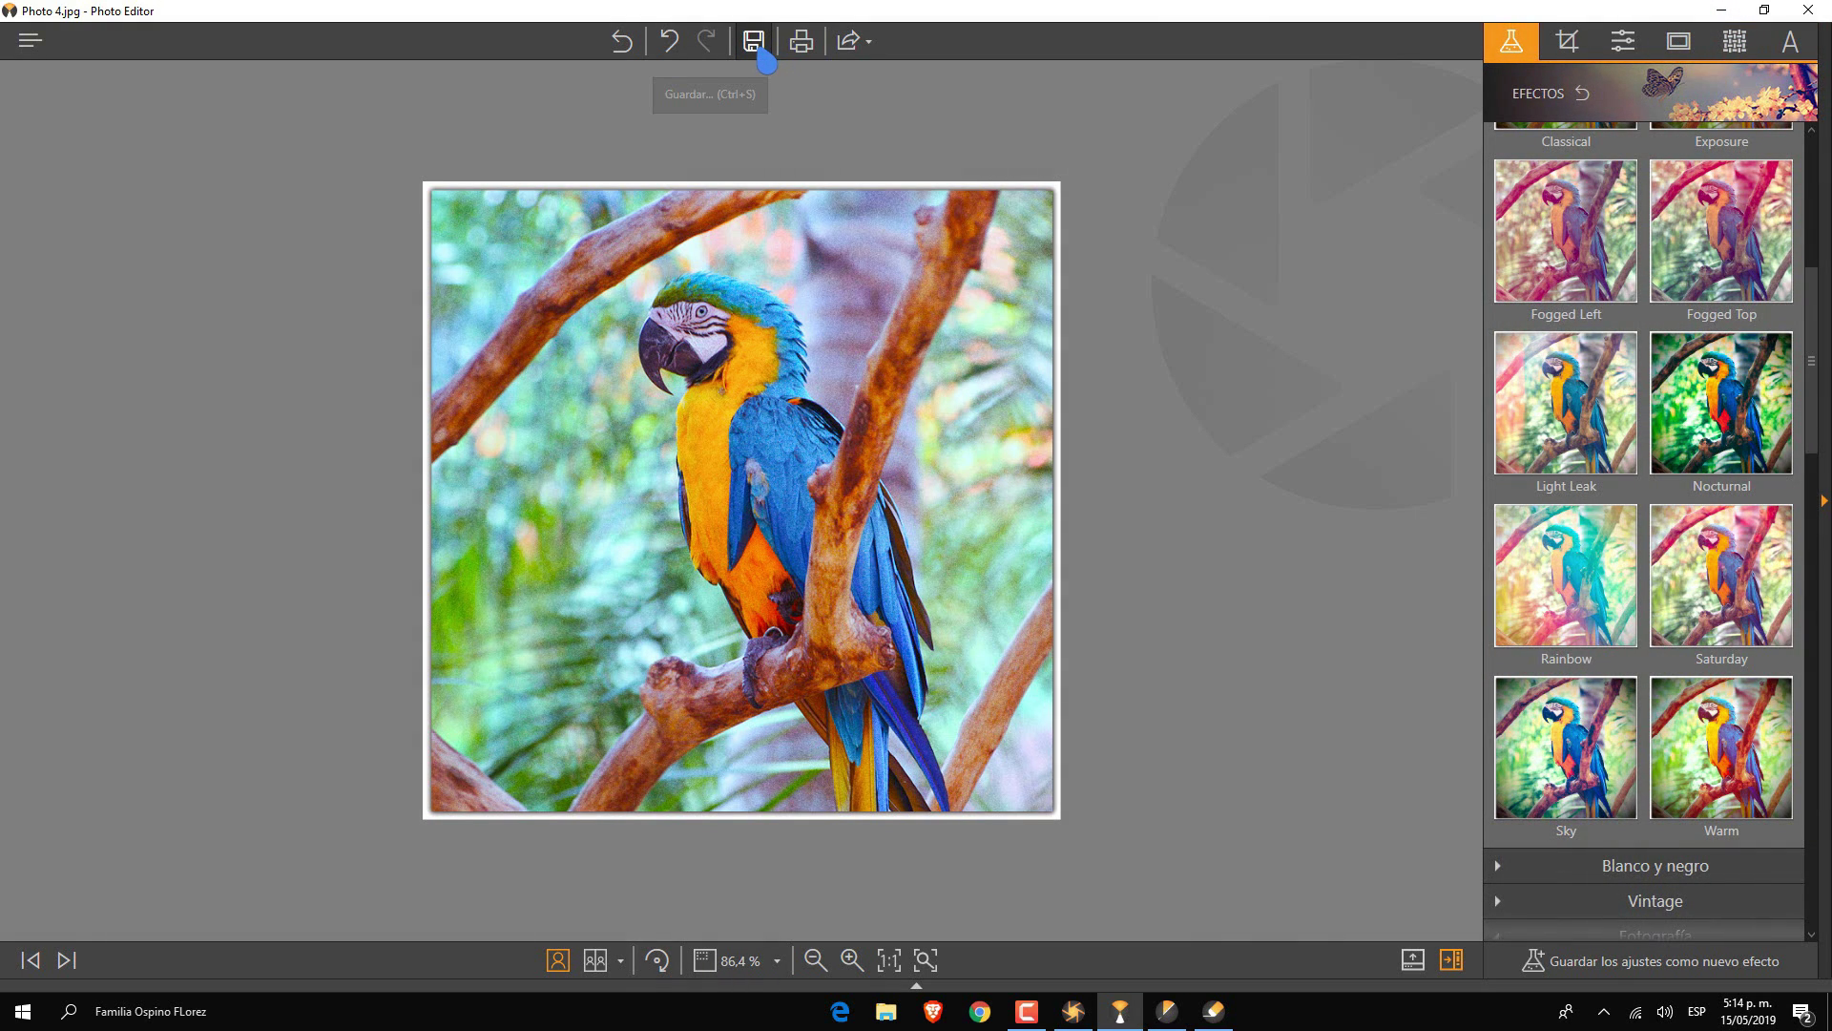
- Save the edited parrot photo as Photo 4_Wondershare.jpg in Imágenes
{"action": "left_click", "coordinate": [759, 50]}
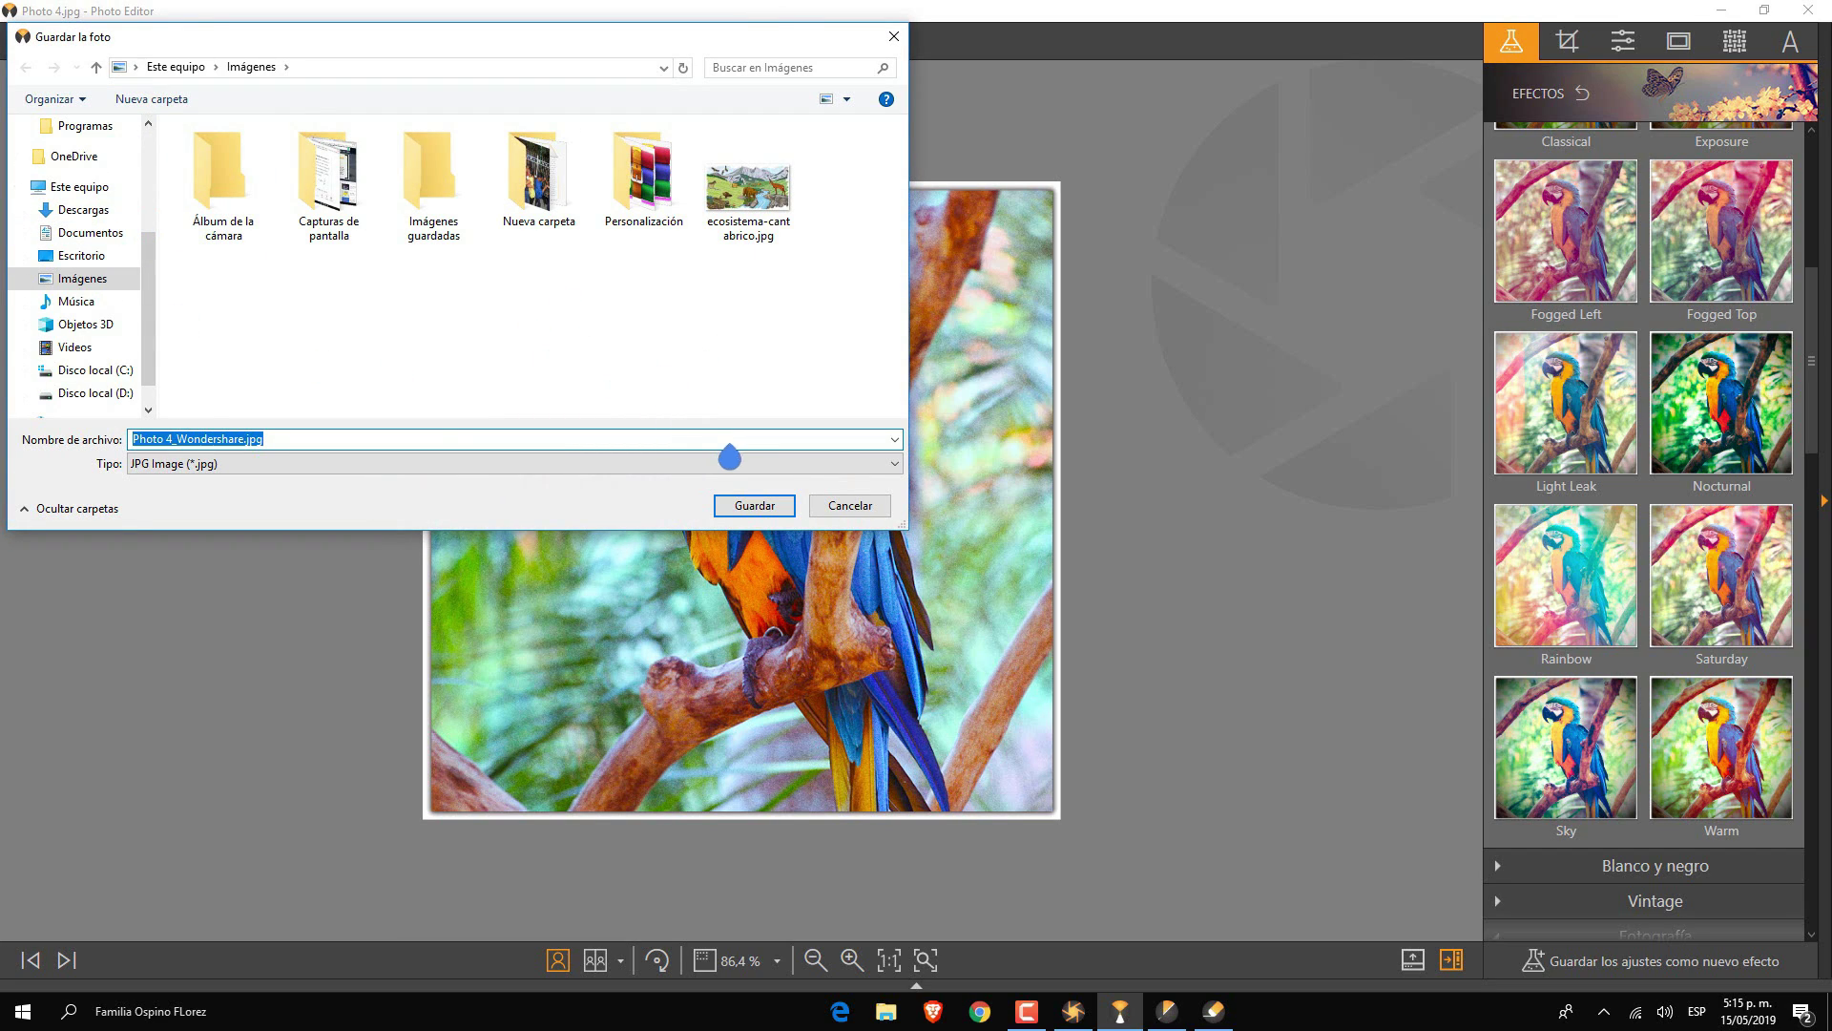
{"action": "left_click", "coordinate": [792, 507]}
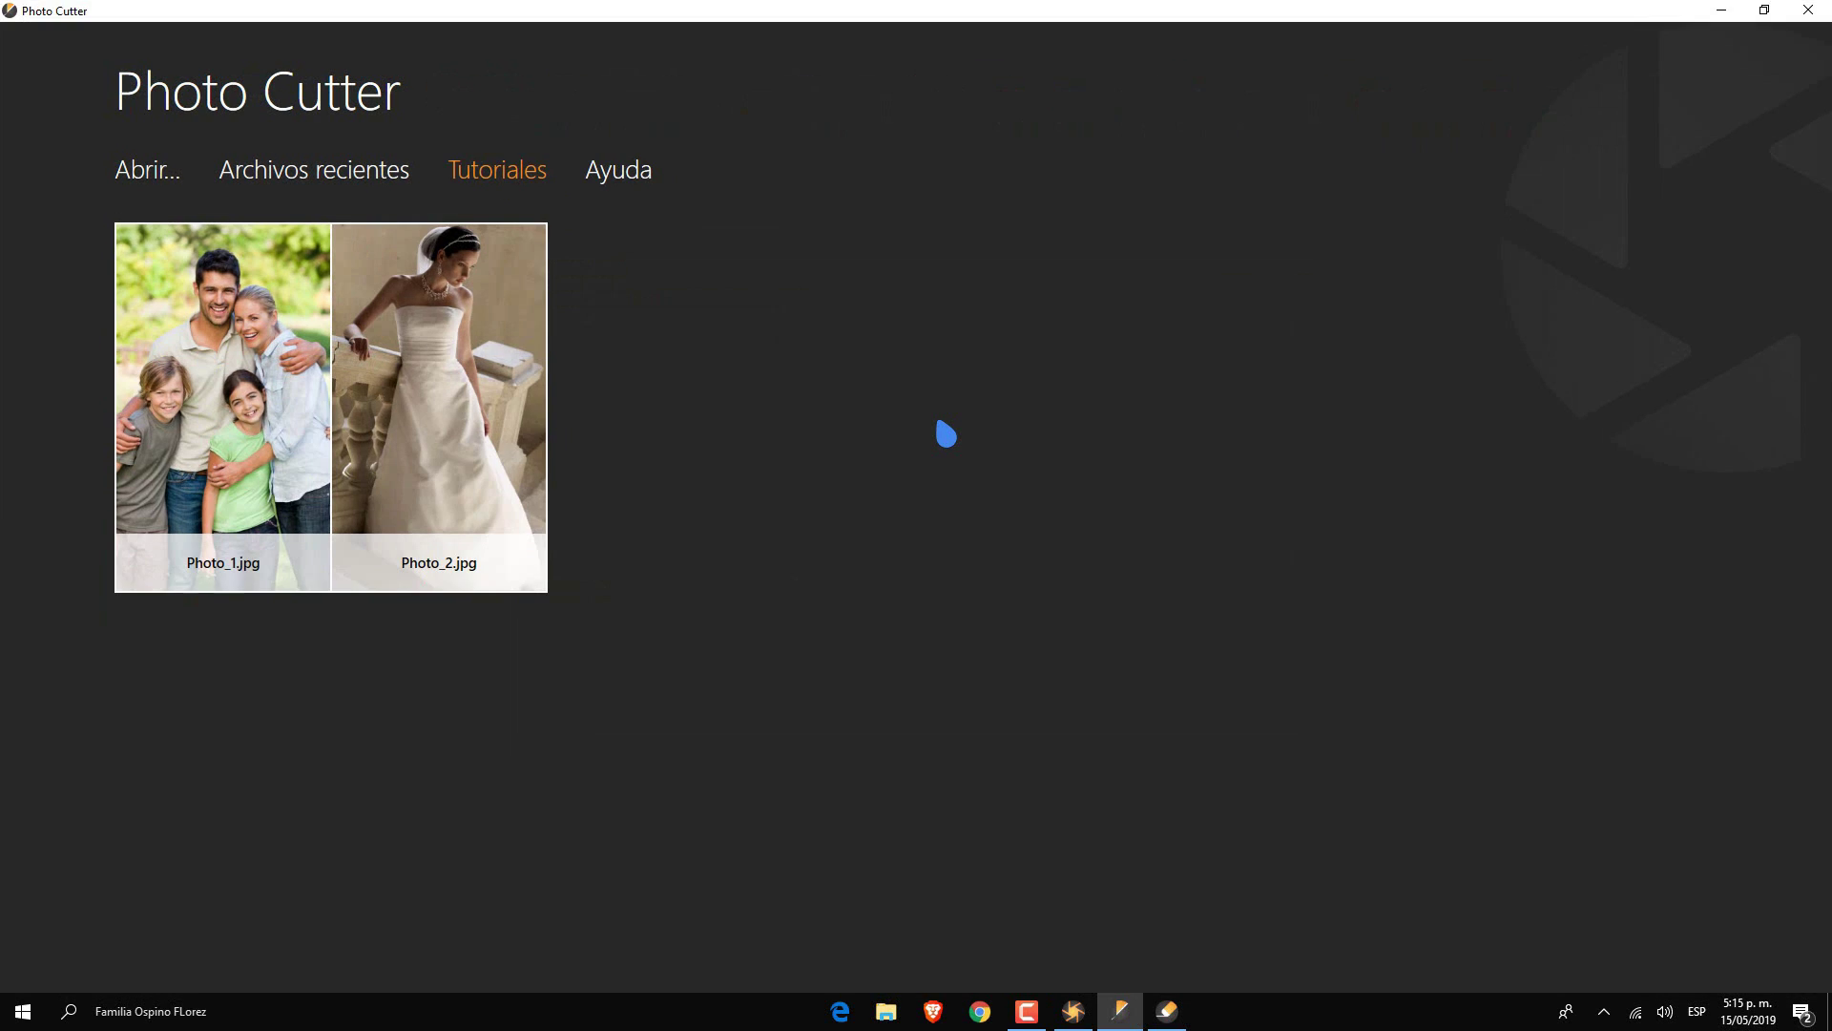
{"action": "mouse_move", "coordinate": [438, 335]}
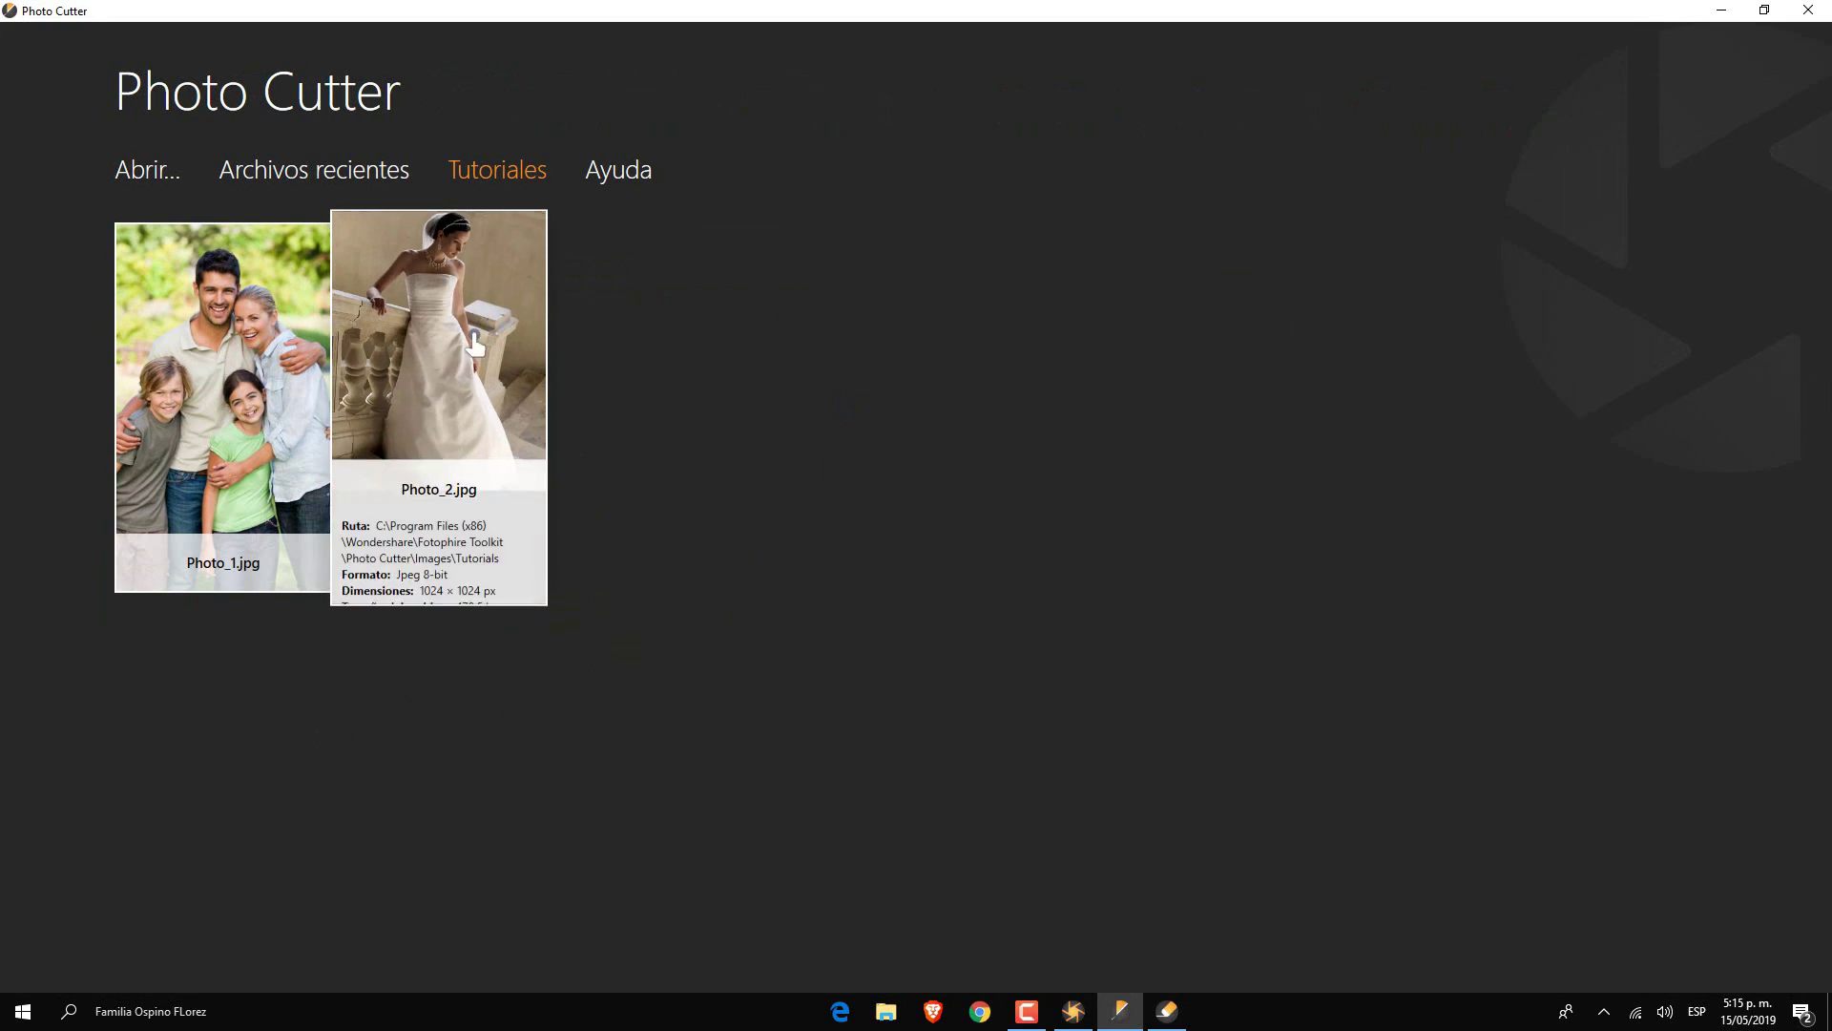
- Open Photo_1 and paint keep strokes over the family's faces and shirts to cut them out
{"action": "left_click", "coordinate": [459, 297]}
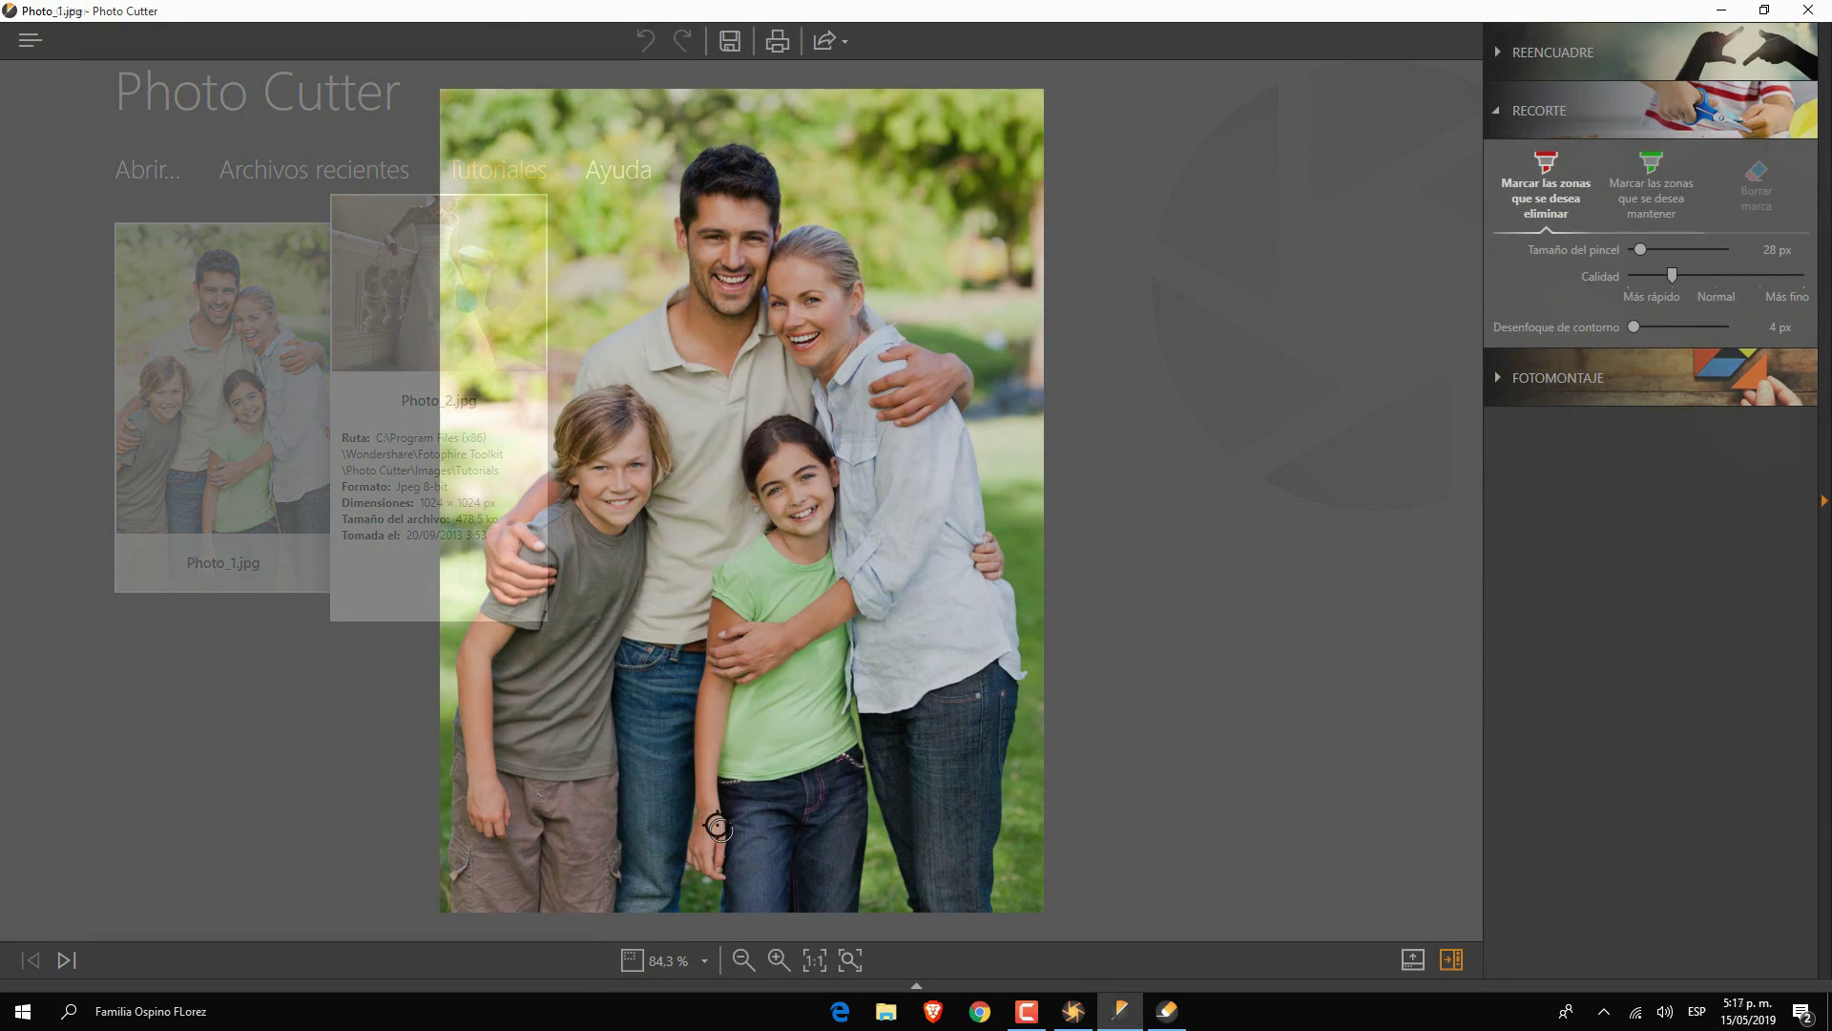
{"action": "left_click", "coordinate": [1654, 200]}
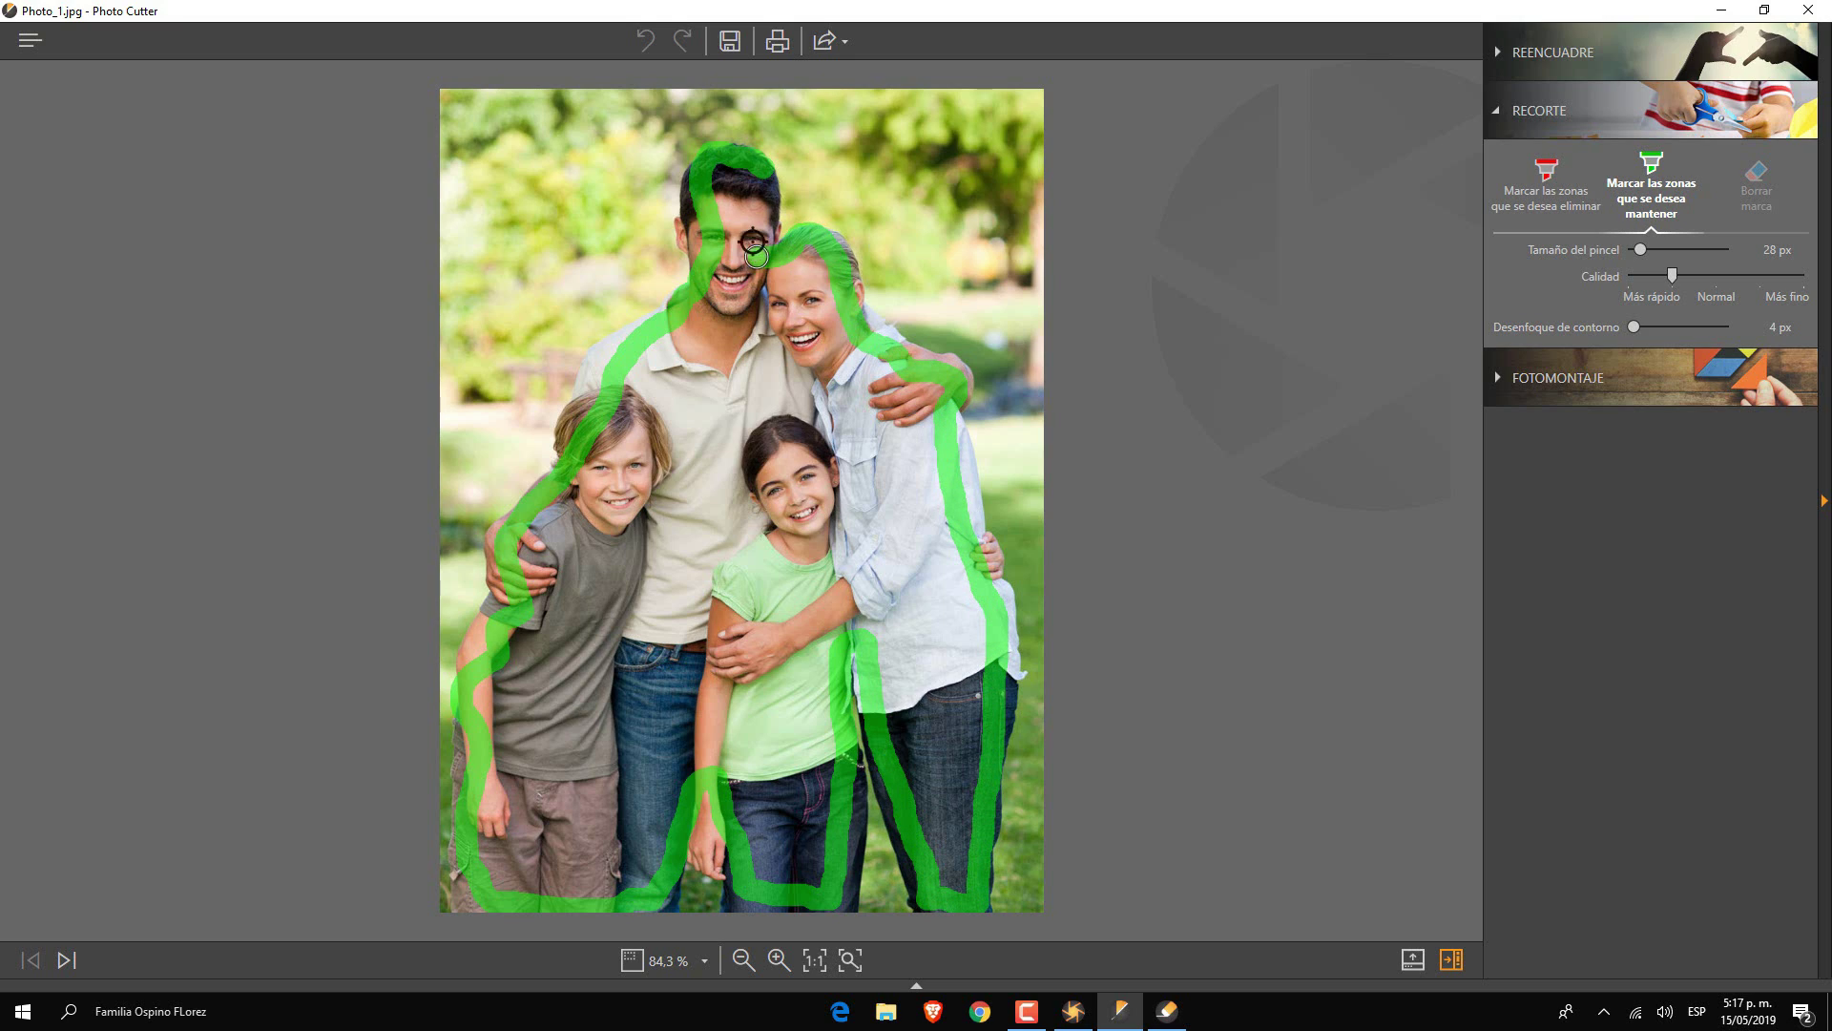
{"action": "left_click_drag", "start_coordinate": [754, 250], "coordinate": [760, 196]}
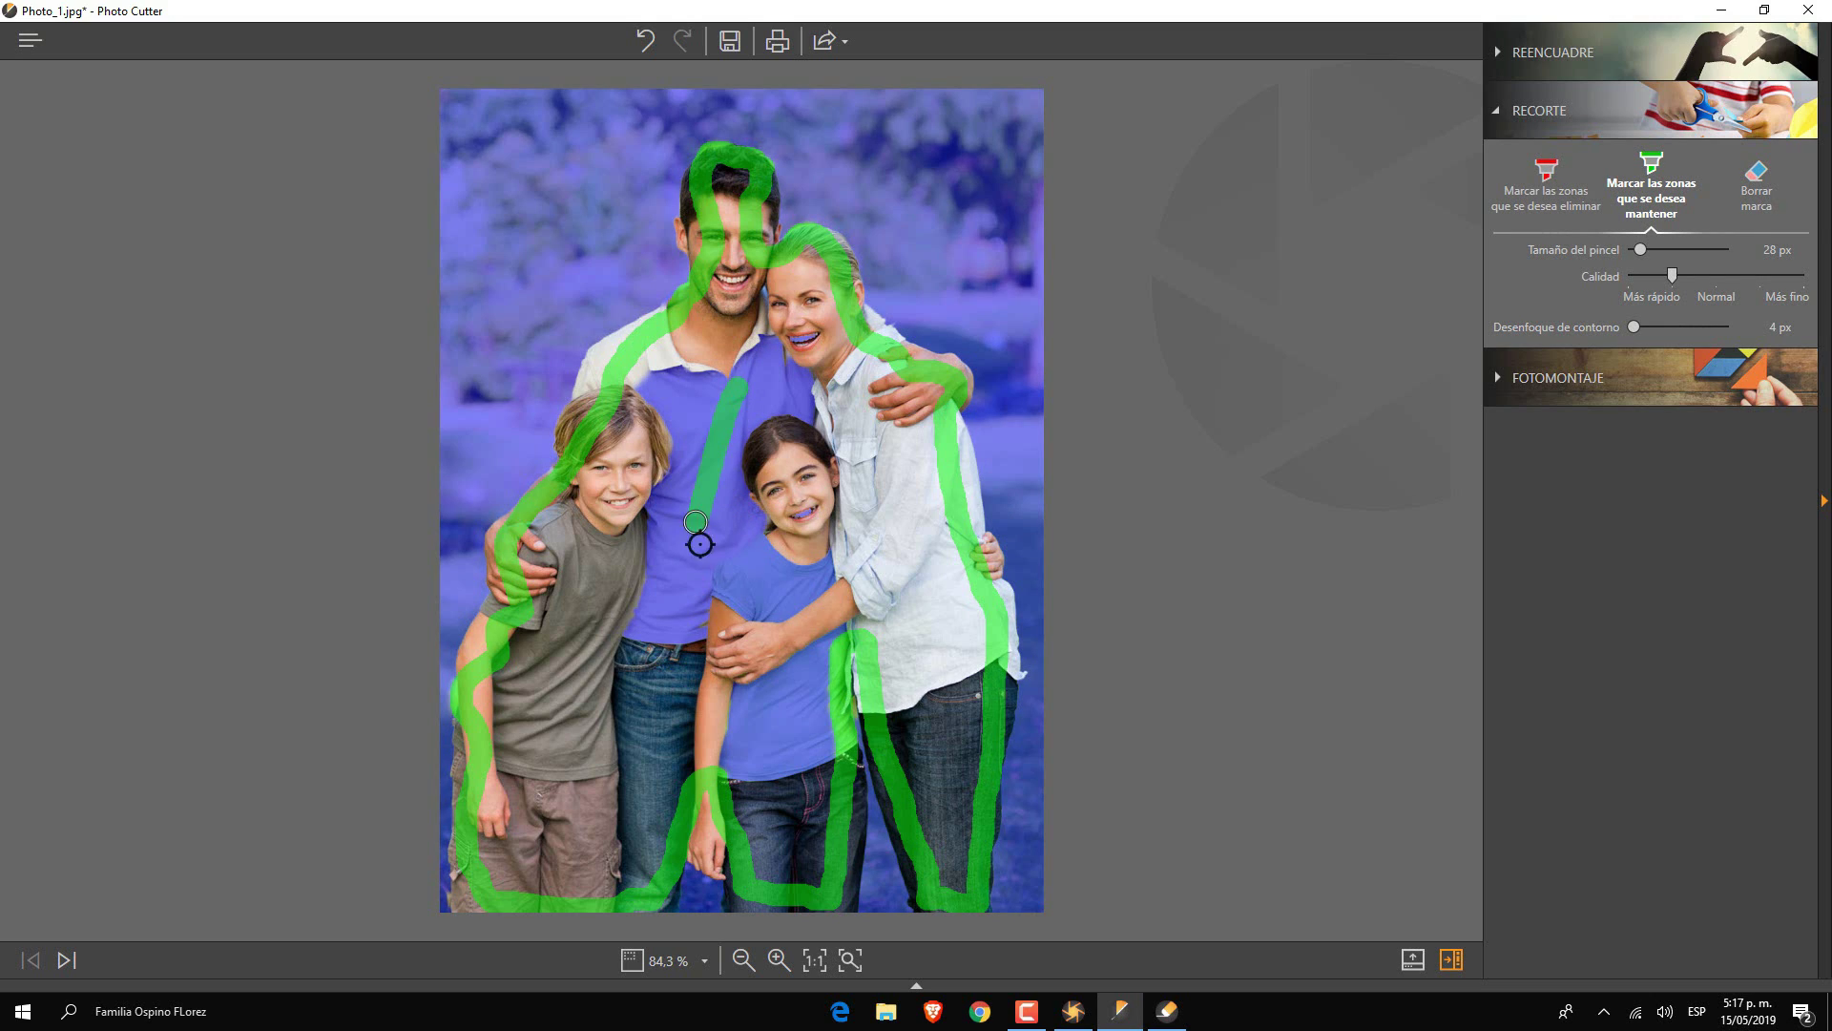
{"action": "left_click_drag", "start_coordinate": [699, 544], "coordinate": [771, 741]}
{"action": "left_click_drag", "start_coordinate": [800, 341], "coordinate": [630, 672]}
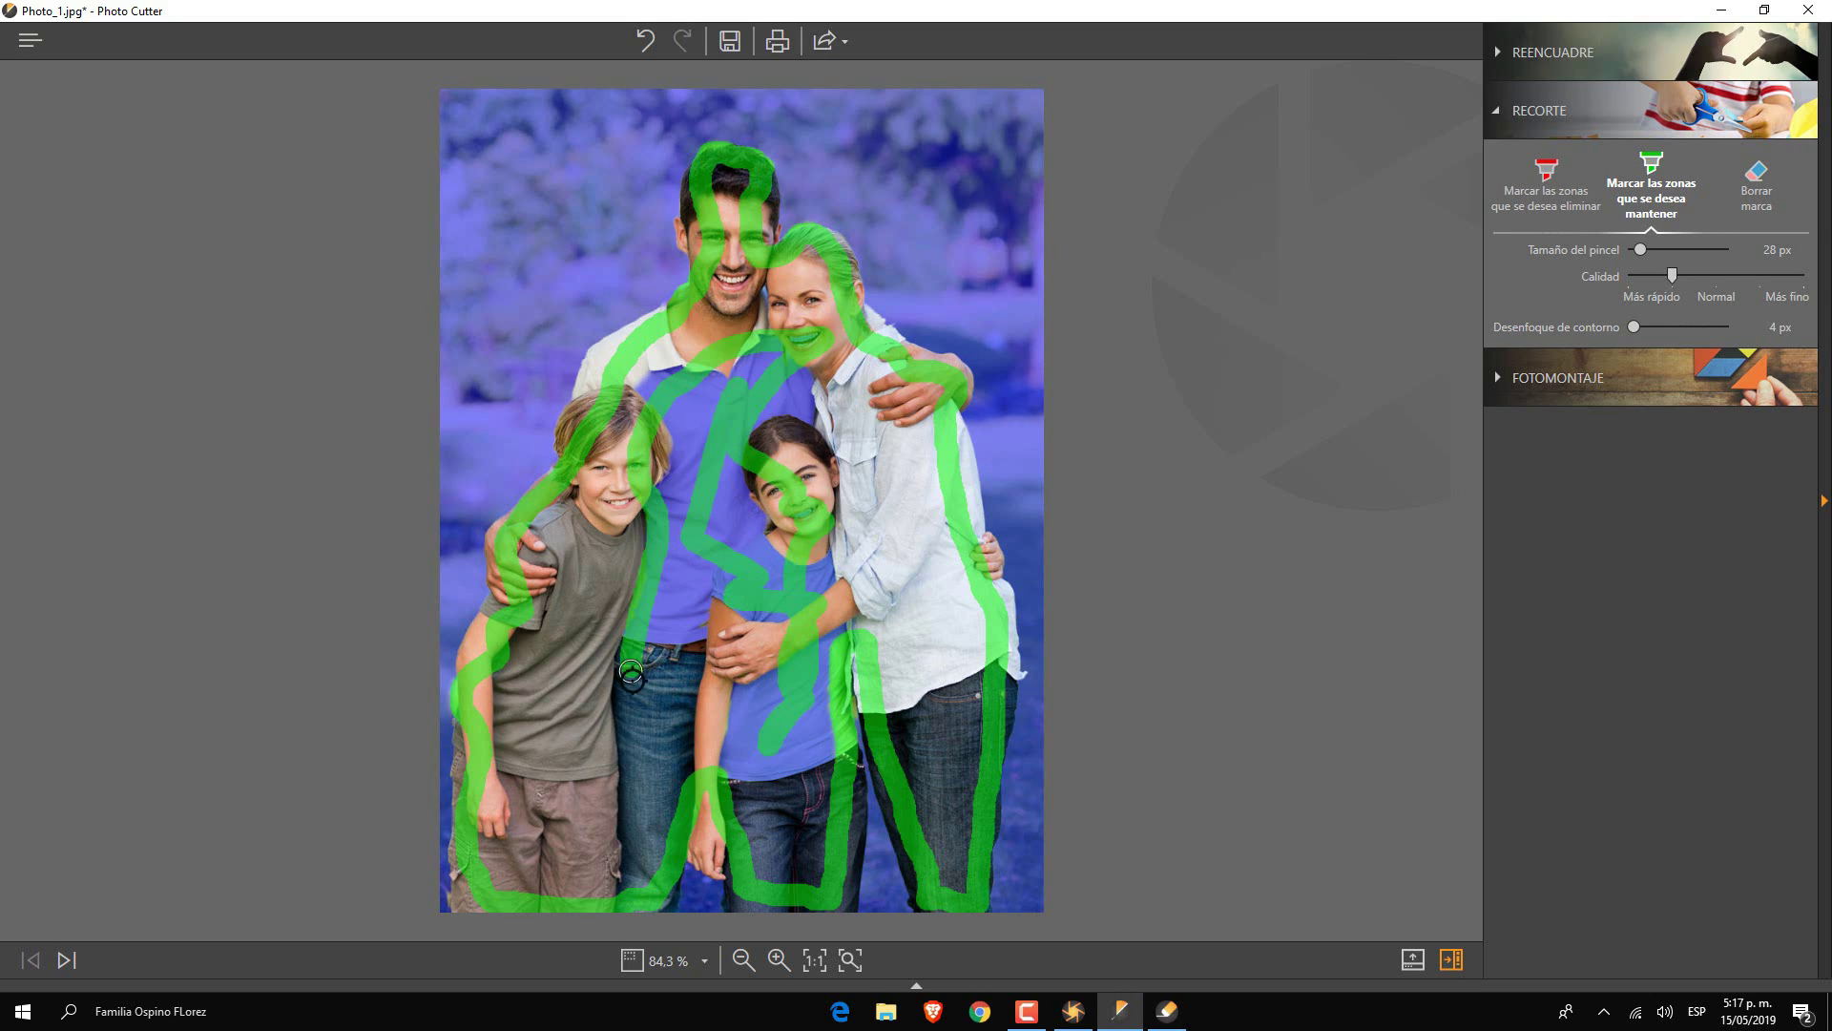
{"action": "left_click_drag", "start_coordinate": [701, 773], "coordinate": [715, 773]}
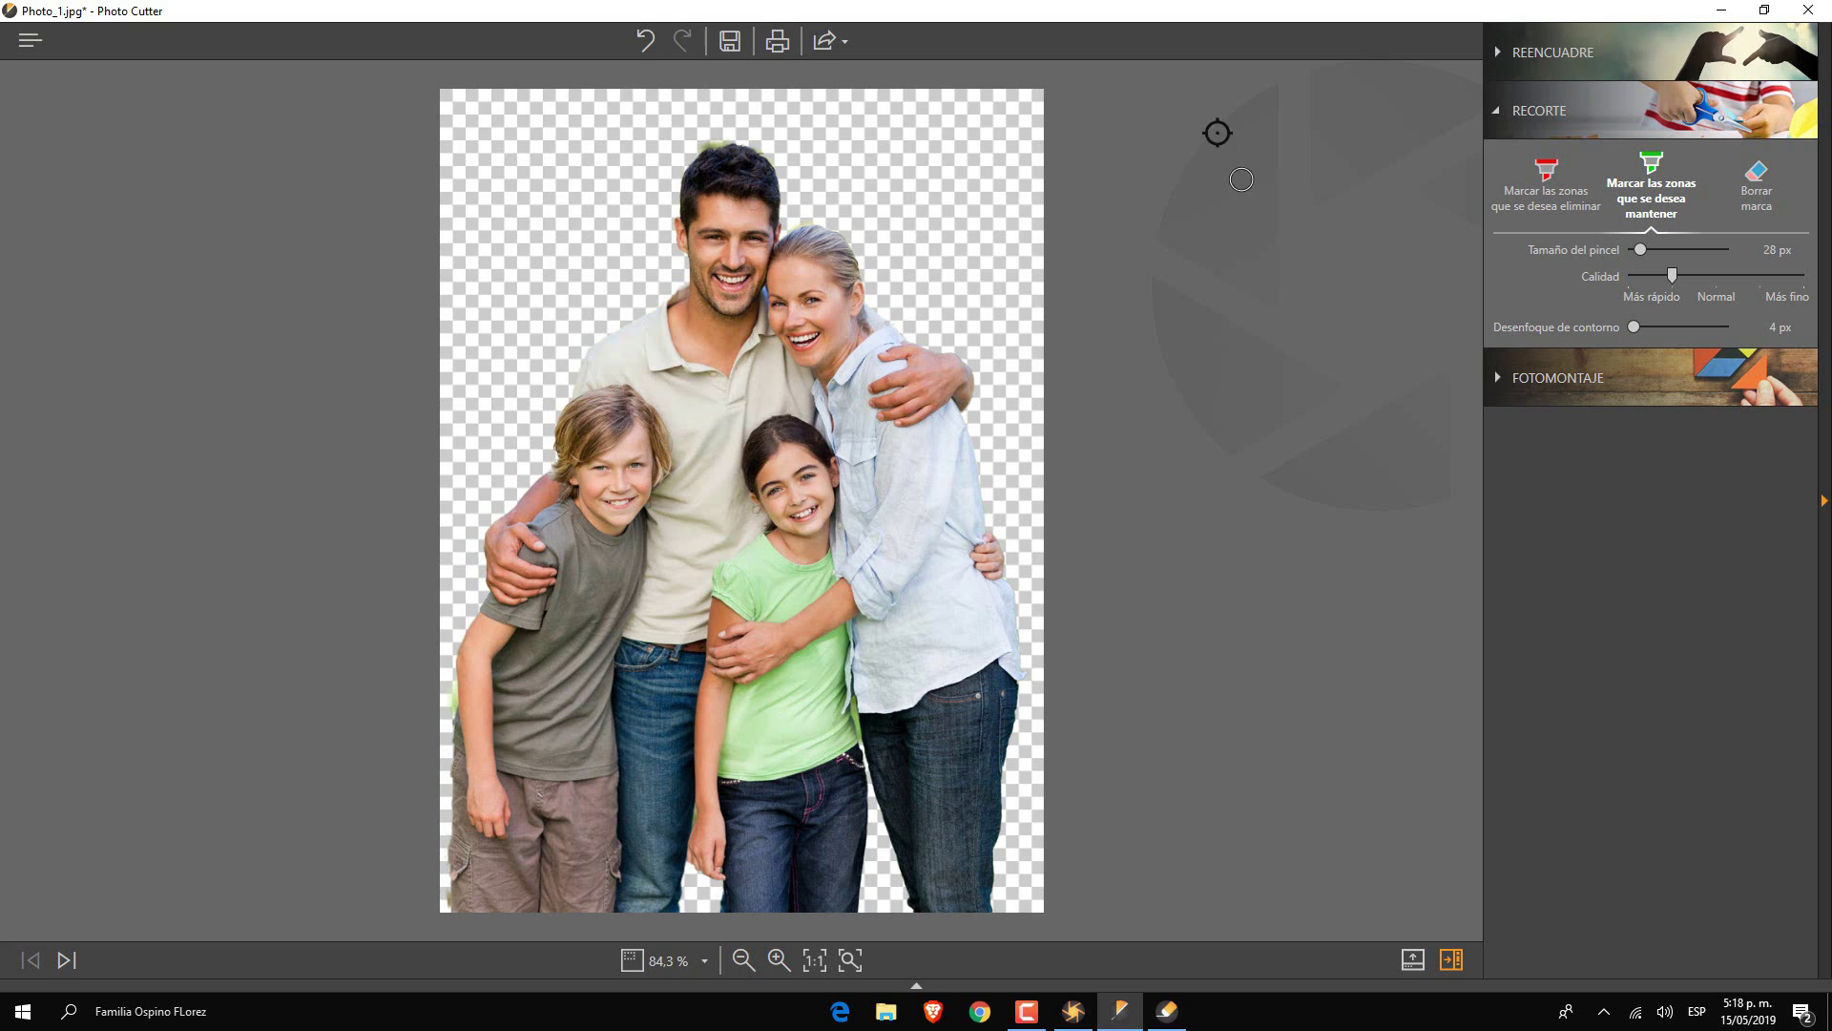
- Save the family cutout as Photo_1_Wondershare.png in Documentos
{"action": "left_click", "coordinate": [730, 43]}
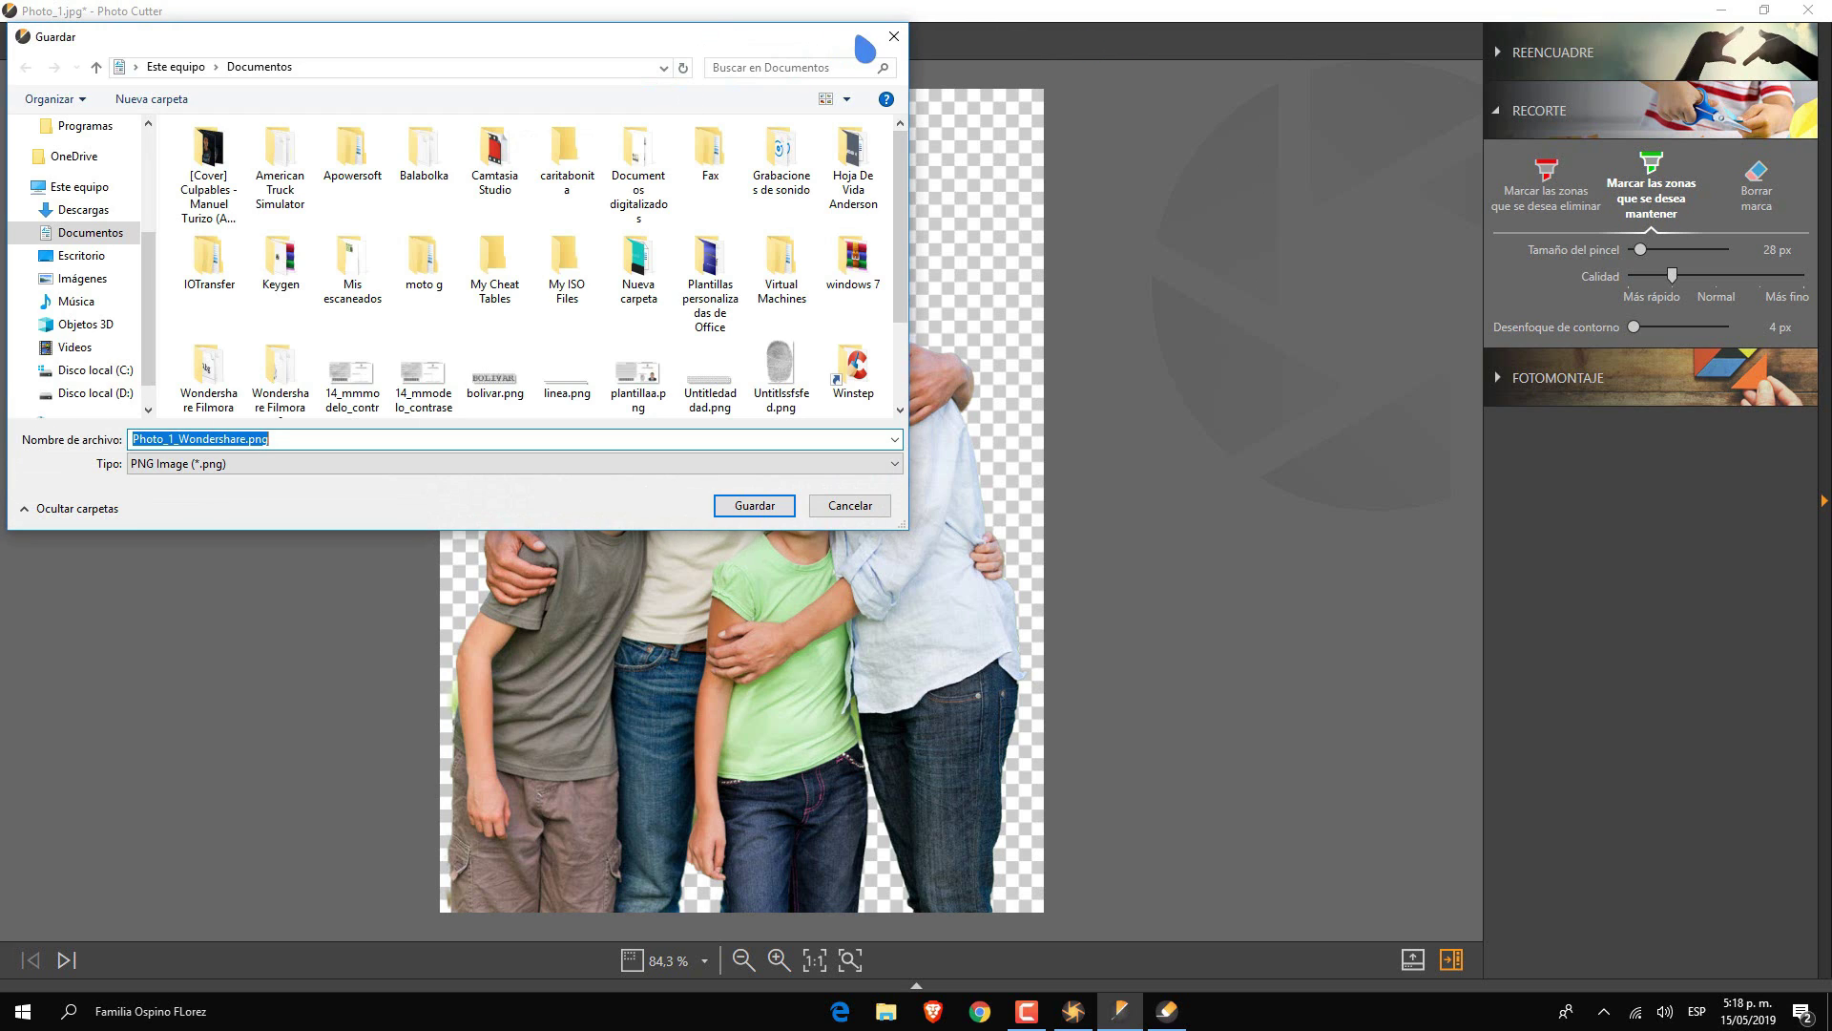
{"action": "key", "text": "Return"}
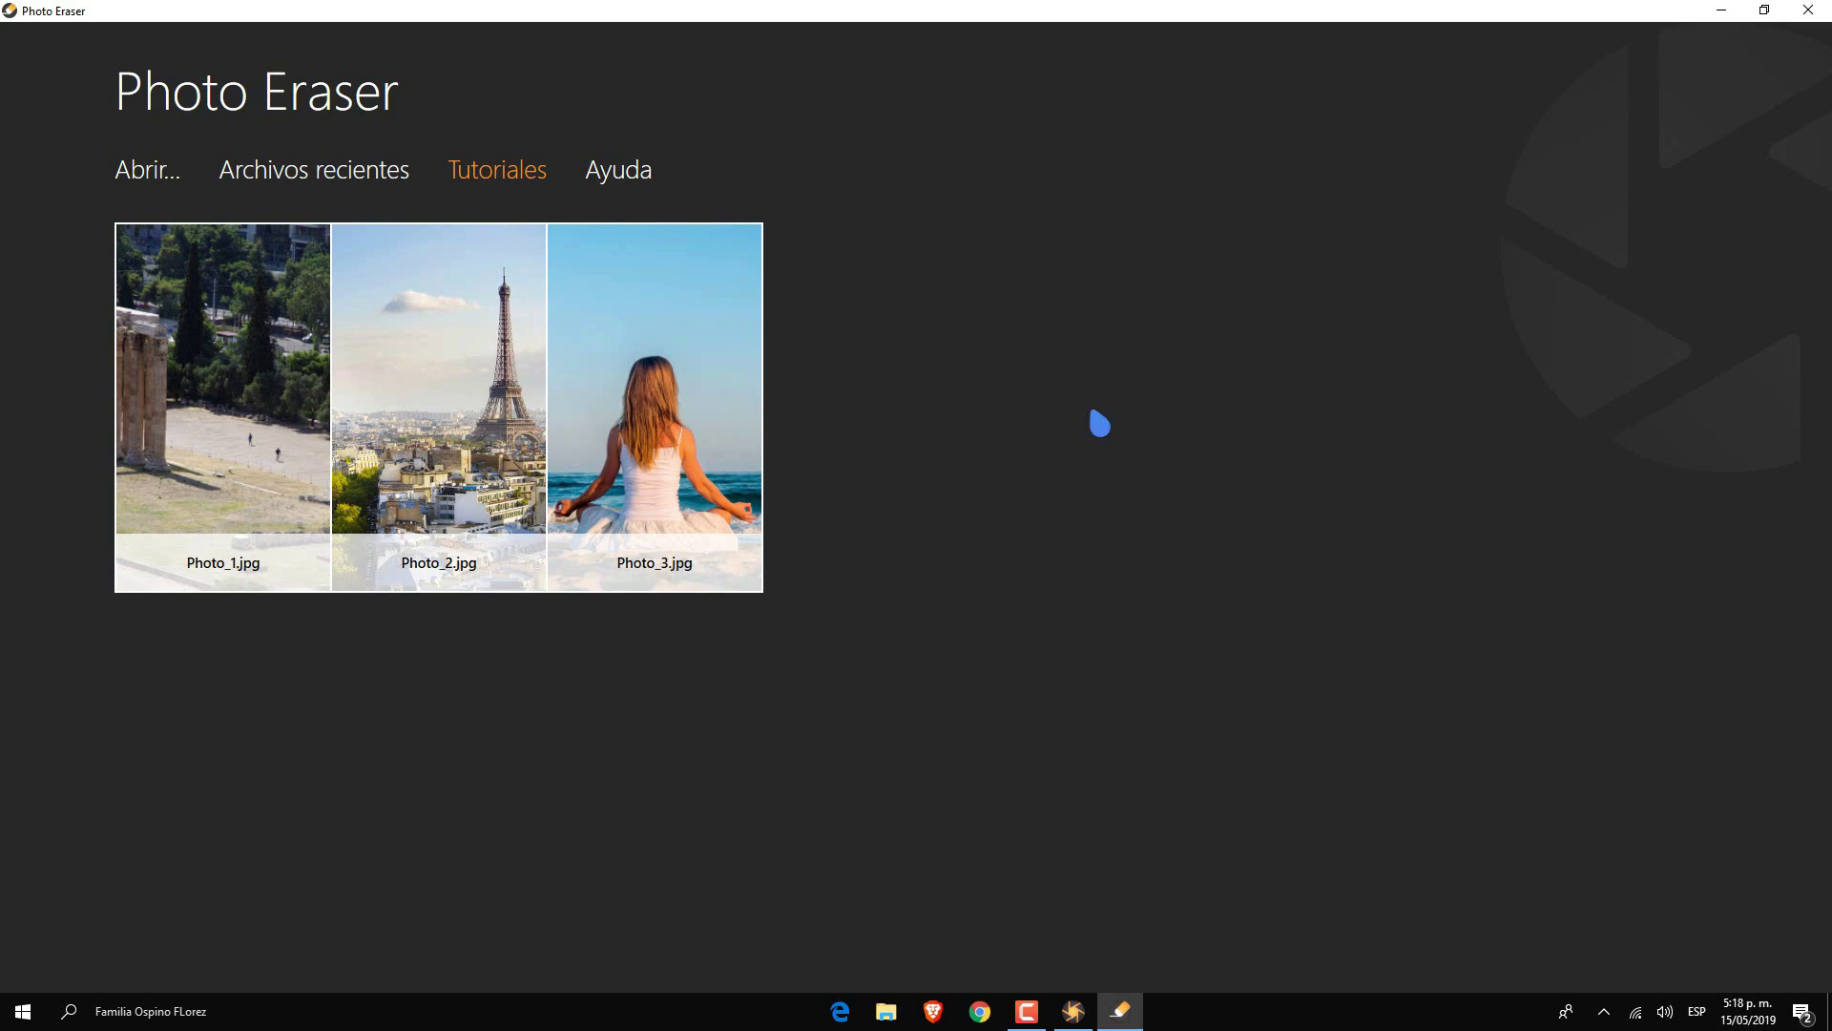
- Open Photo_2 and lasso-erase the Eiffel Tower so only sky remains
{"action": "left_click", "coordinate": [439, 330]}
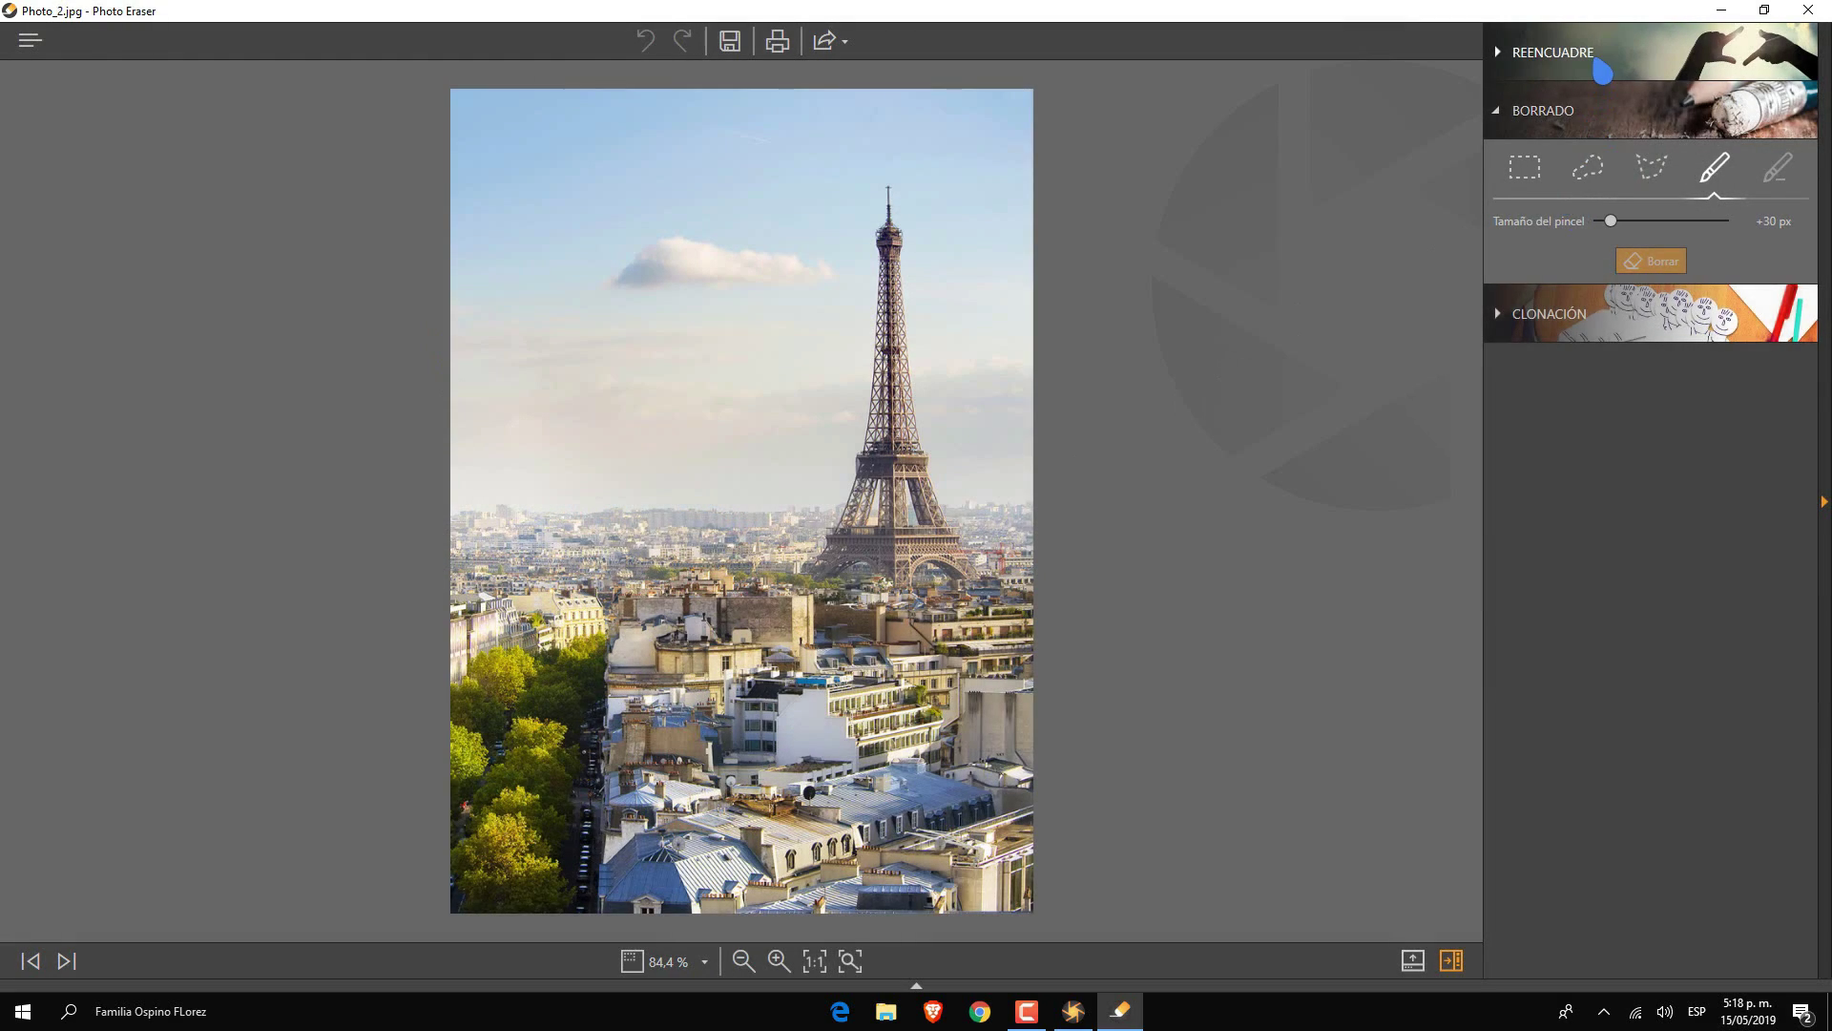
{"action": "left_click", "coordinate": [1551, 186]}
{"action": "left_click", "coordinate": [1555, 120]}
{"action": "left_click", "coordinate": [1584, 189]}
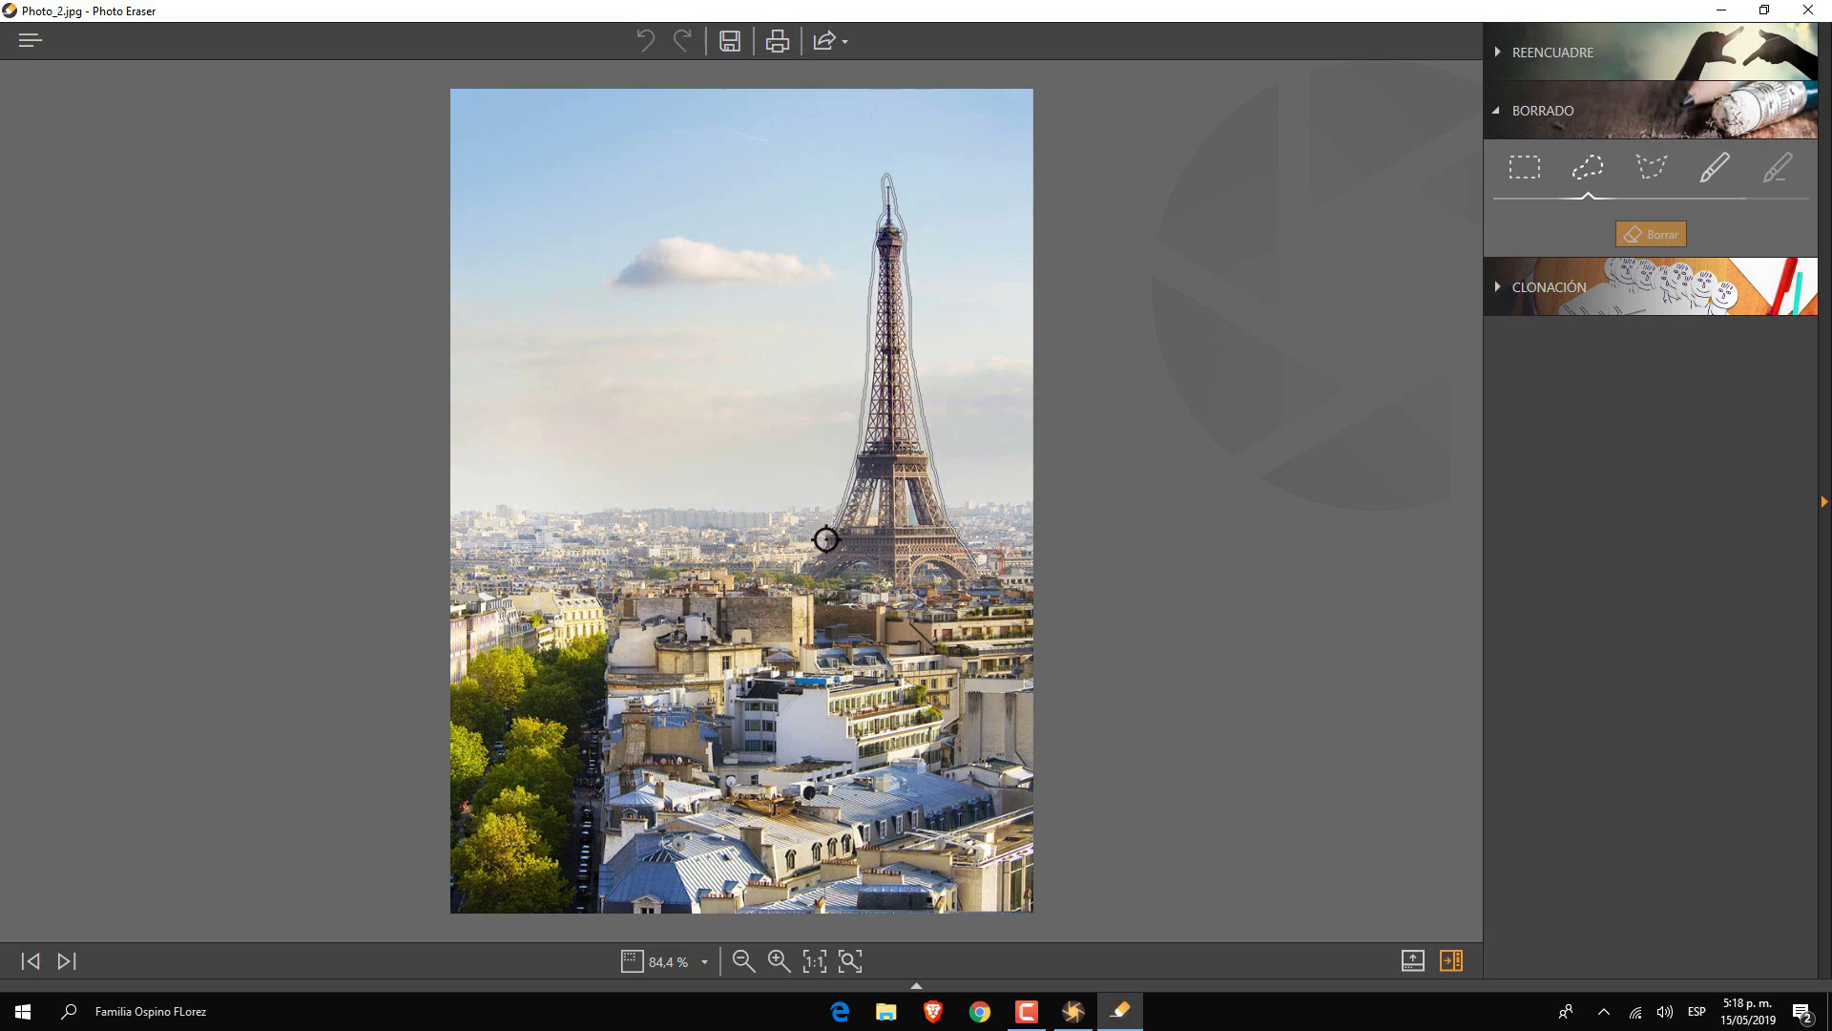
{"action": "left_click_drag", "start_coordinate": [978, 566], "coordinate": [980, 570]}
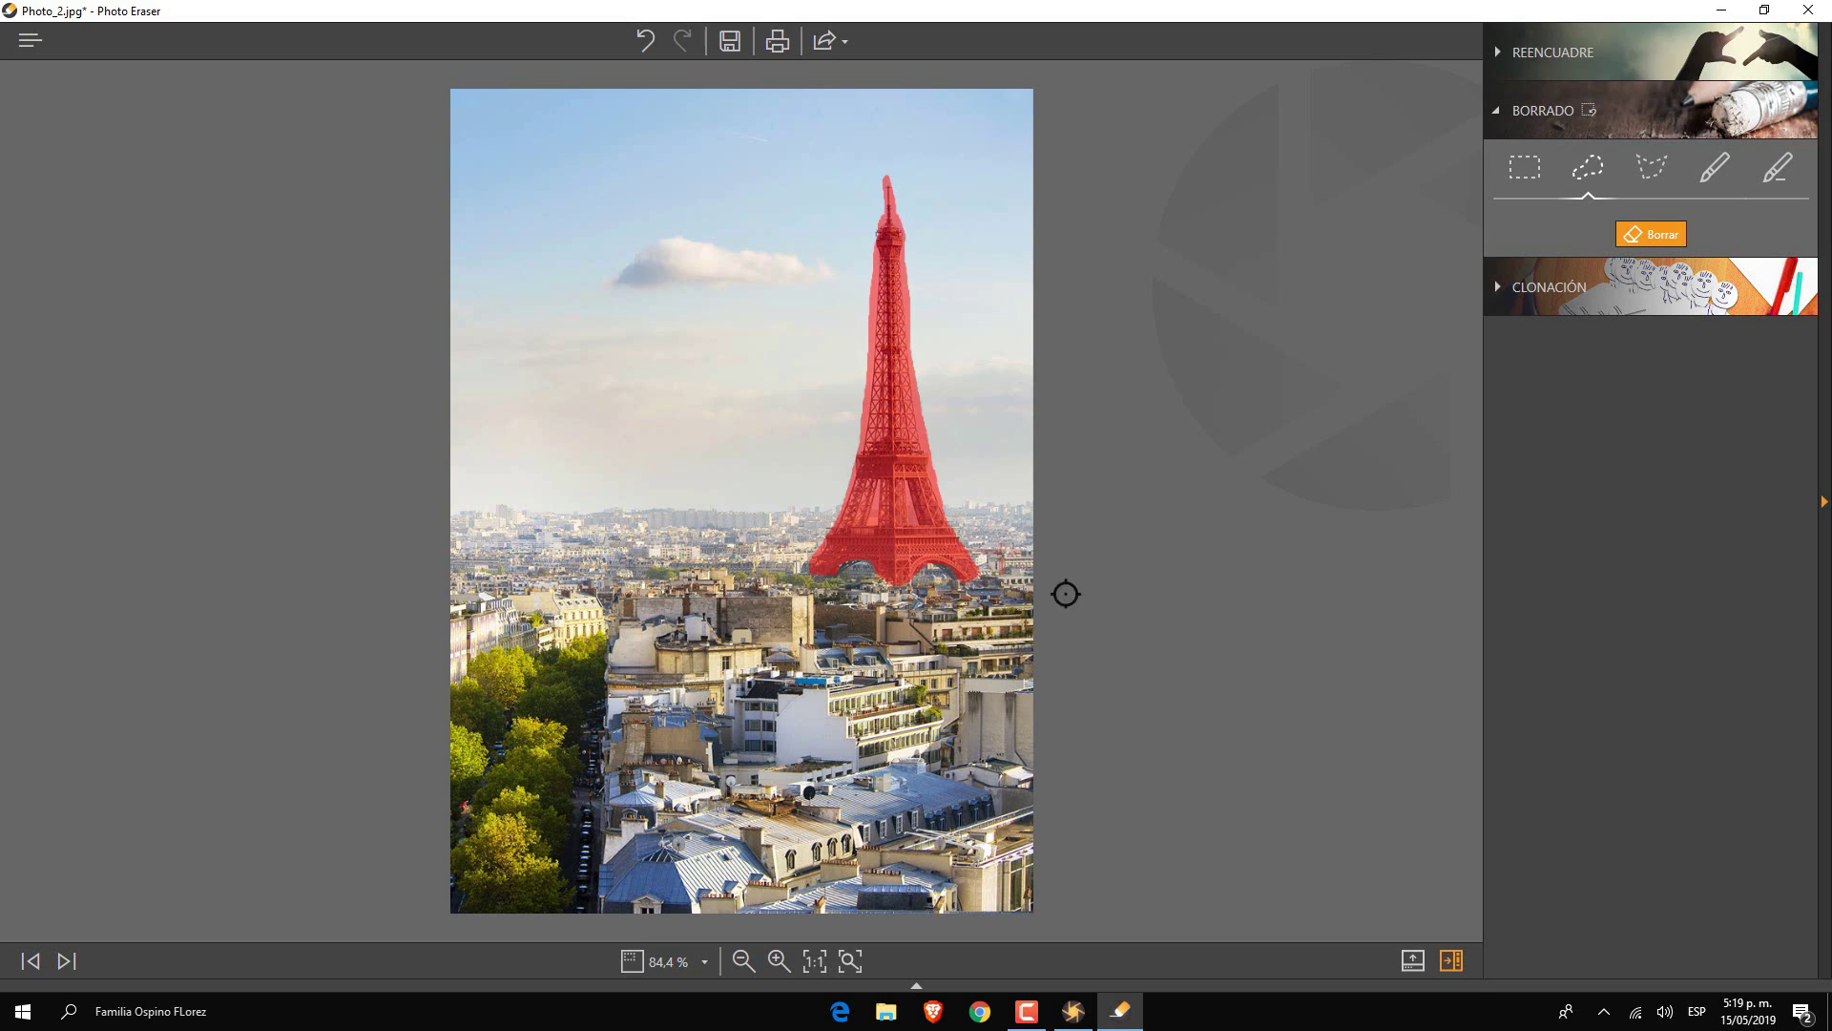
{"action": "left_click", "coordinate": [1672, 239]}
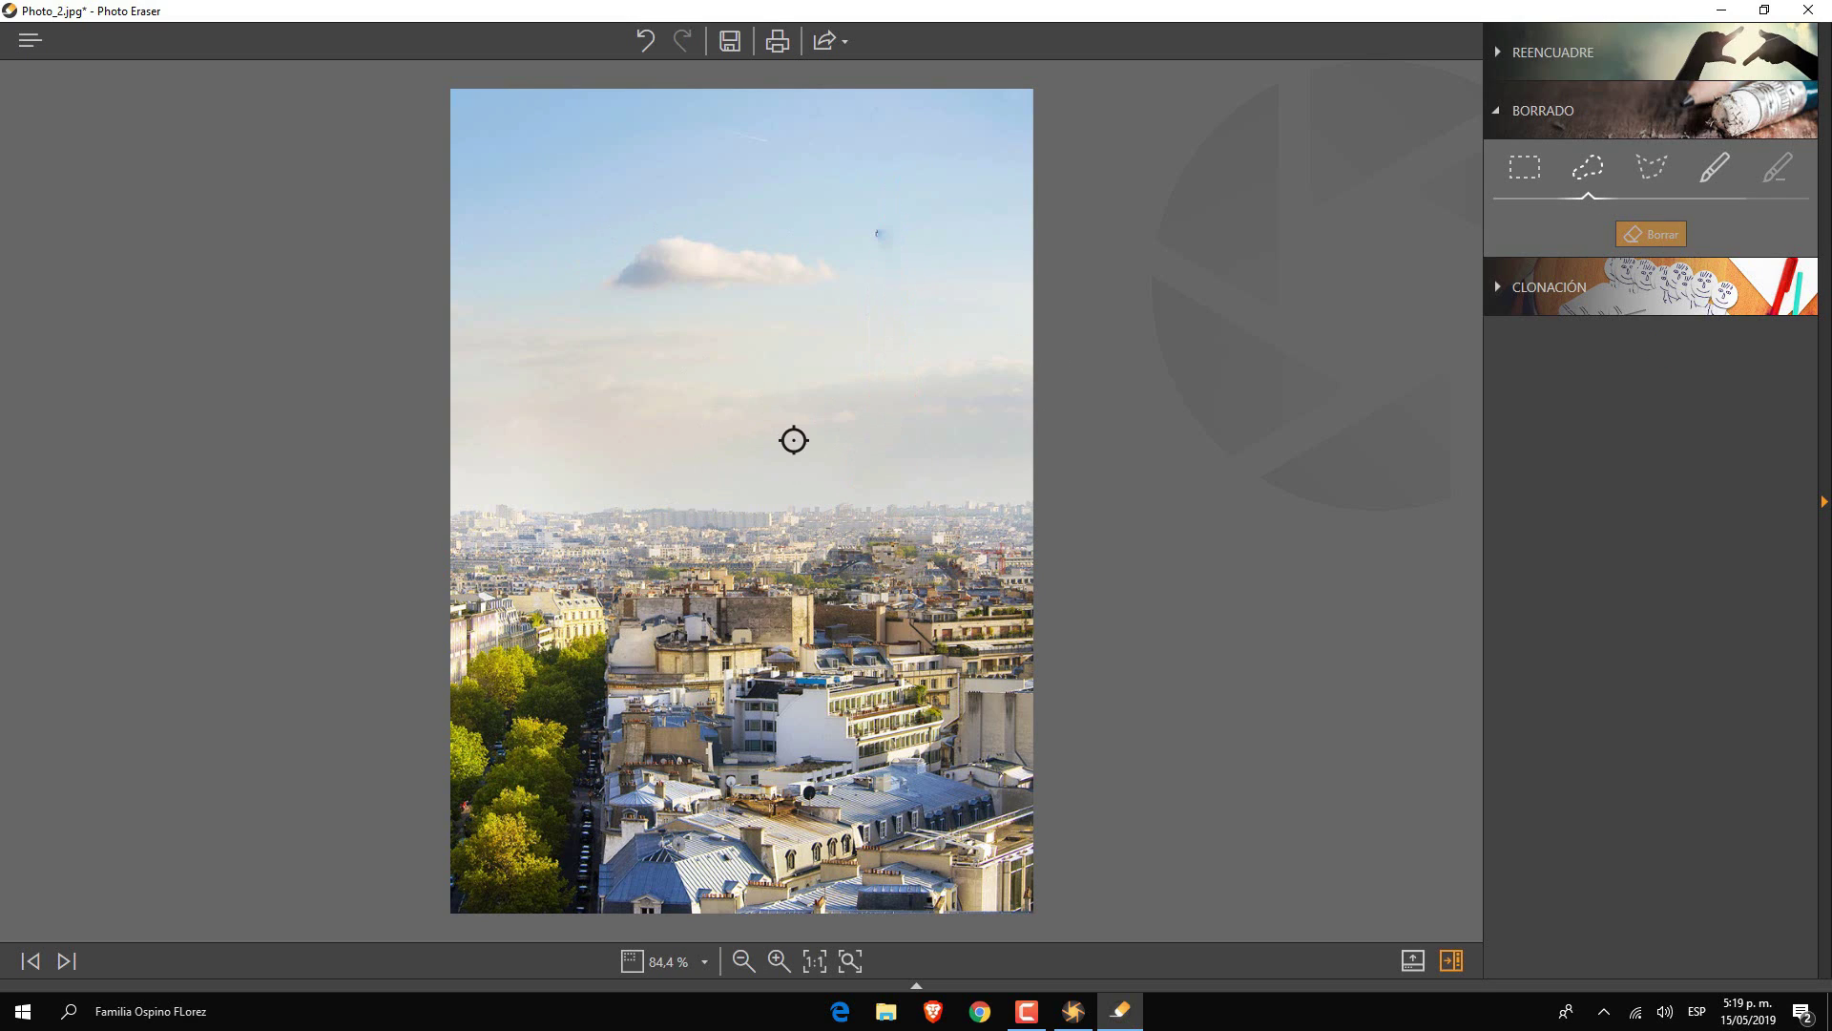
- Brush over the cloud streak in the sky and erase it
{"action": "left_click", "coordinate": [1717, 174]}
{"action": "left_click_drag", "start_coordinate": [831, 278], "coordinate": [634, 263]}
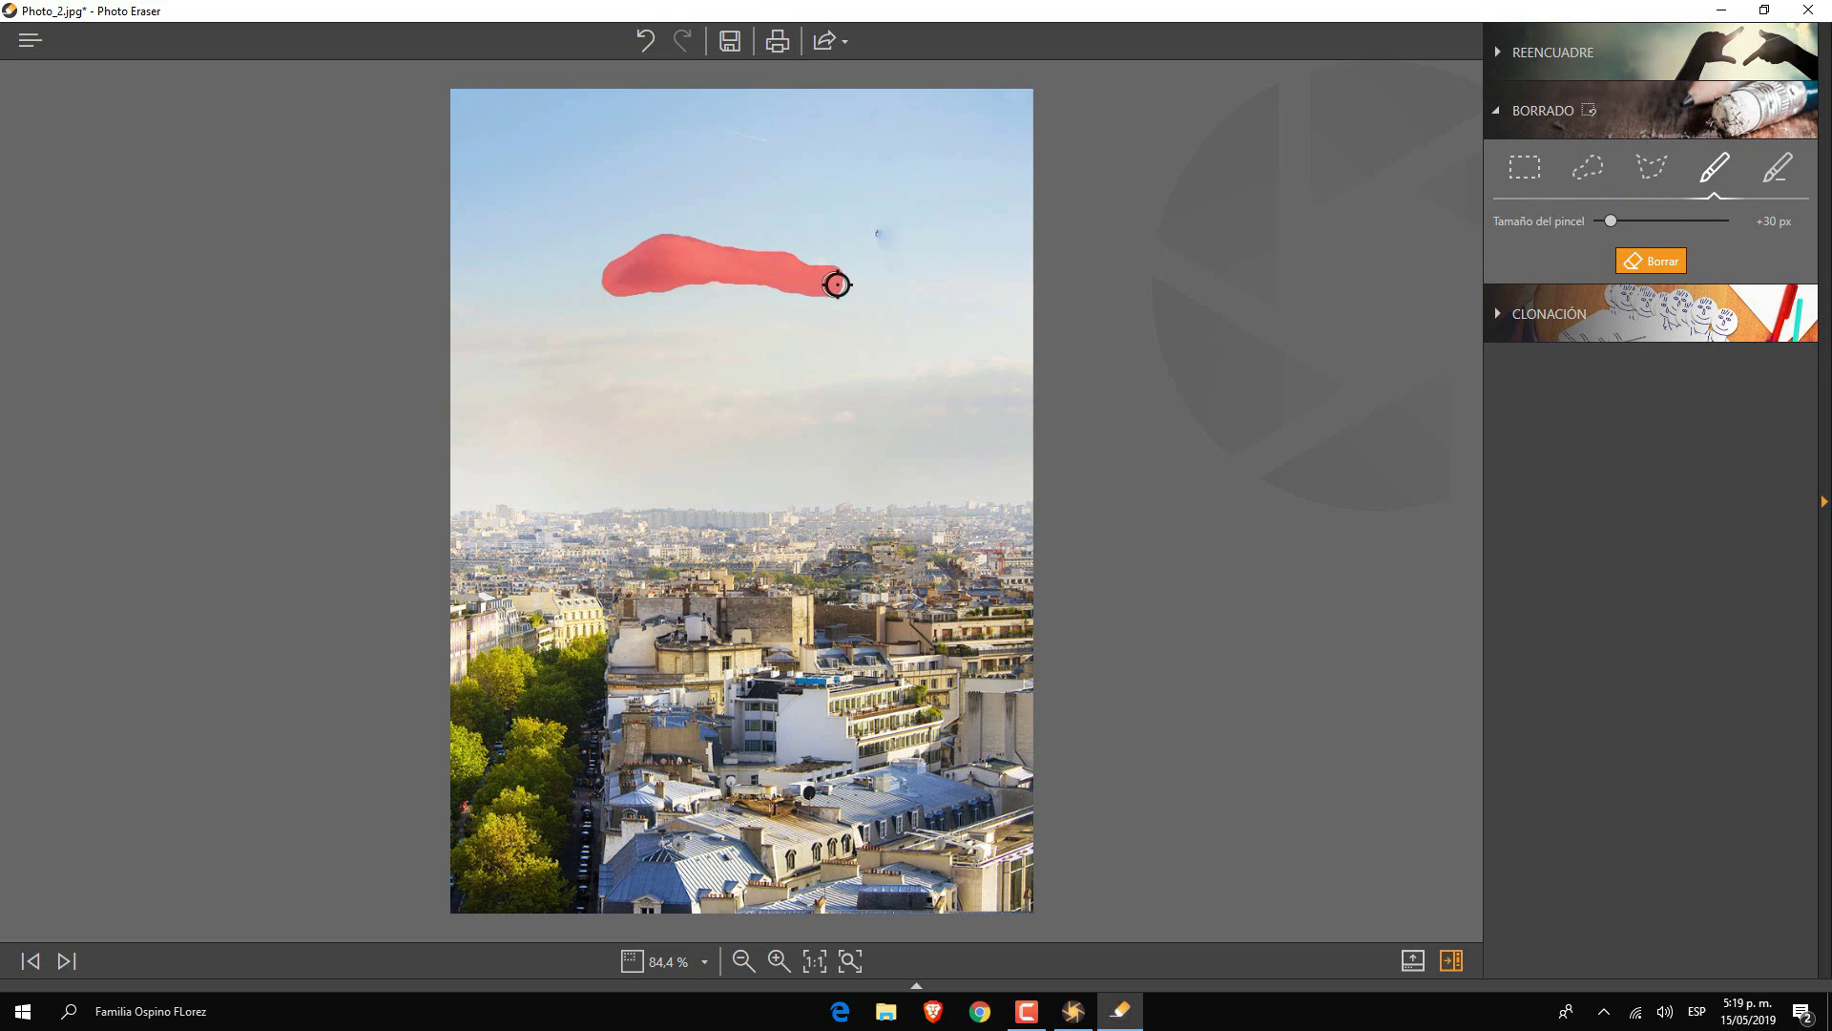
{"action": "left_click", "coordinate": [1651, 260]}
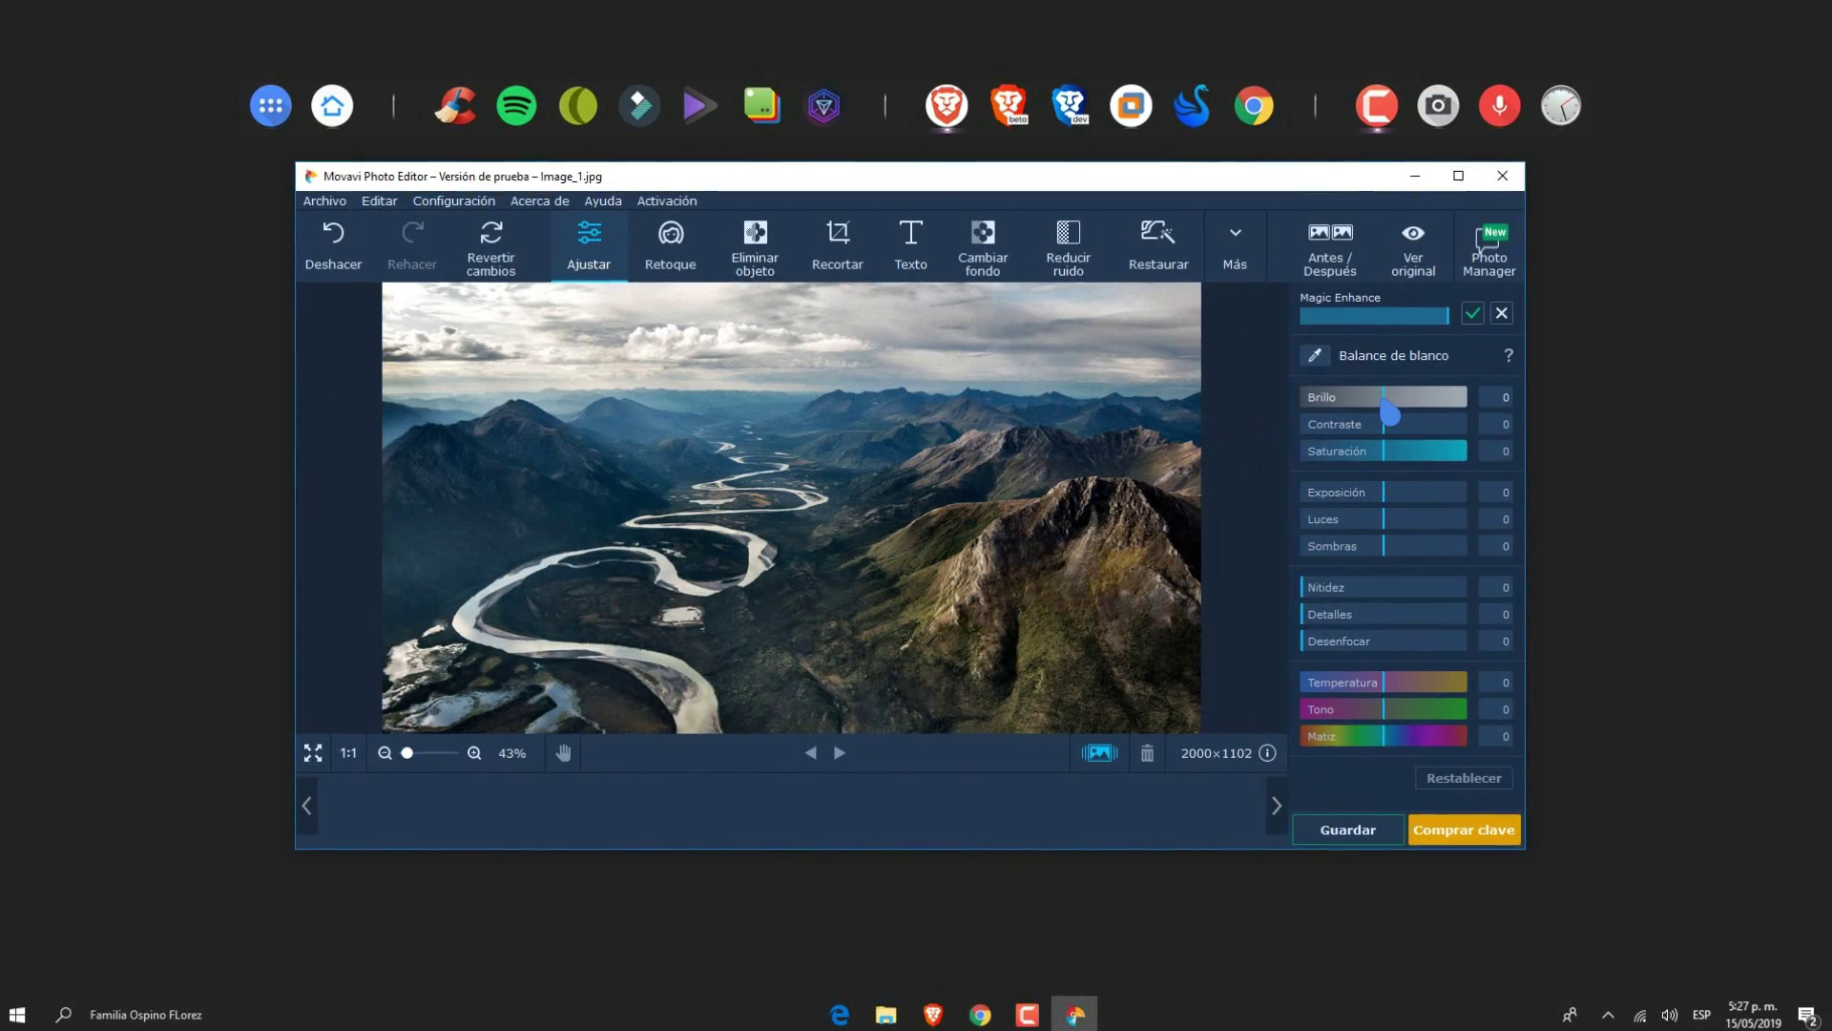
- Brighten the river-valley photo and raise its contrast in the Ajustar panel
{"action": "left_click_drag", "start_coordinate": [1385, 405], "coordinate": [1393, 406]}
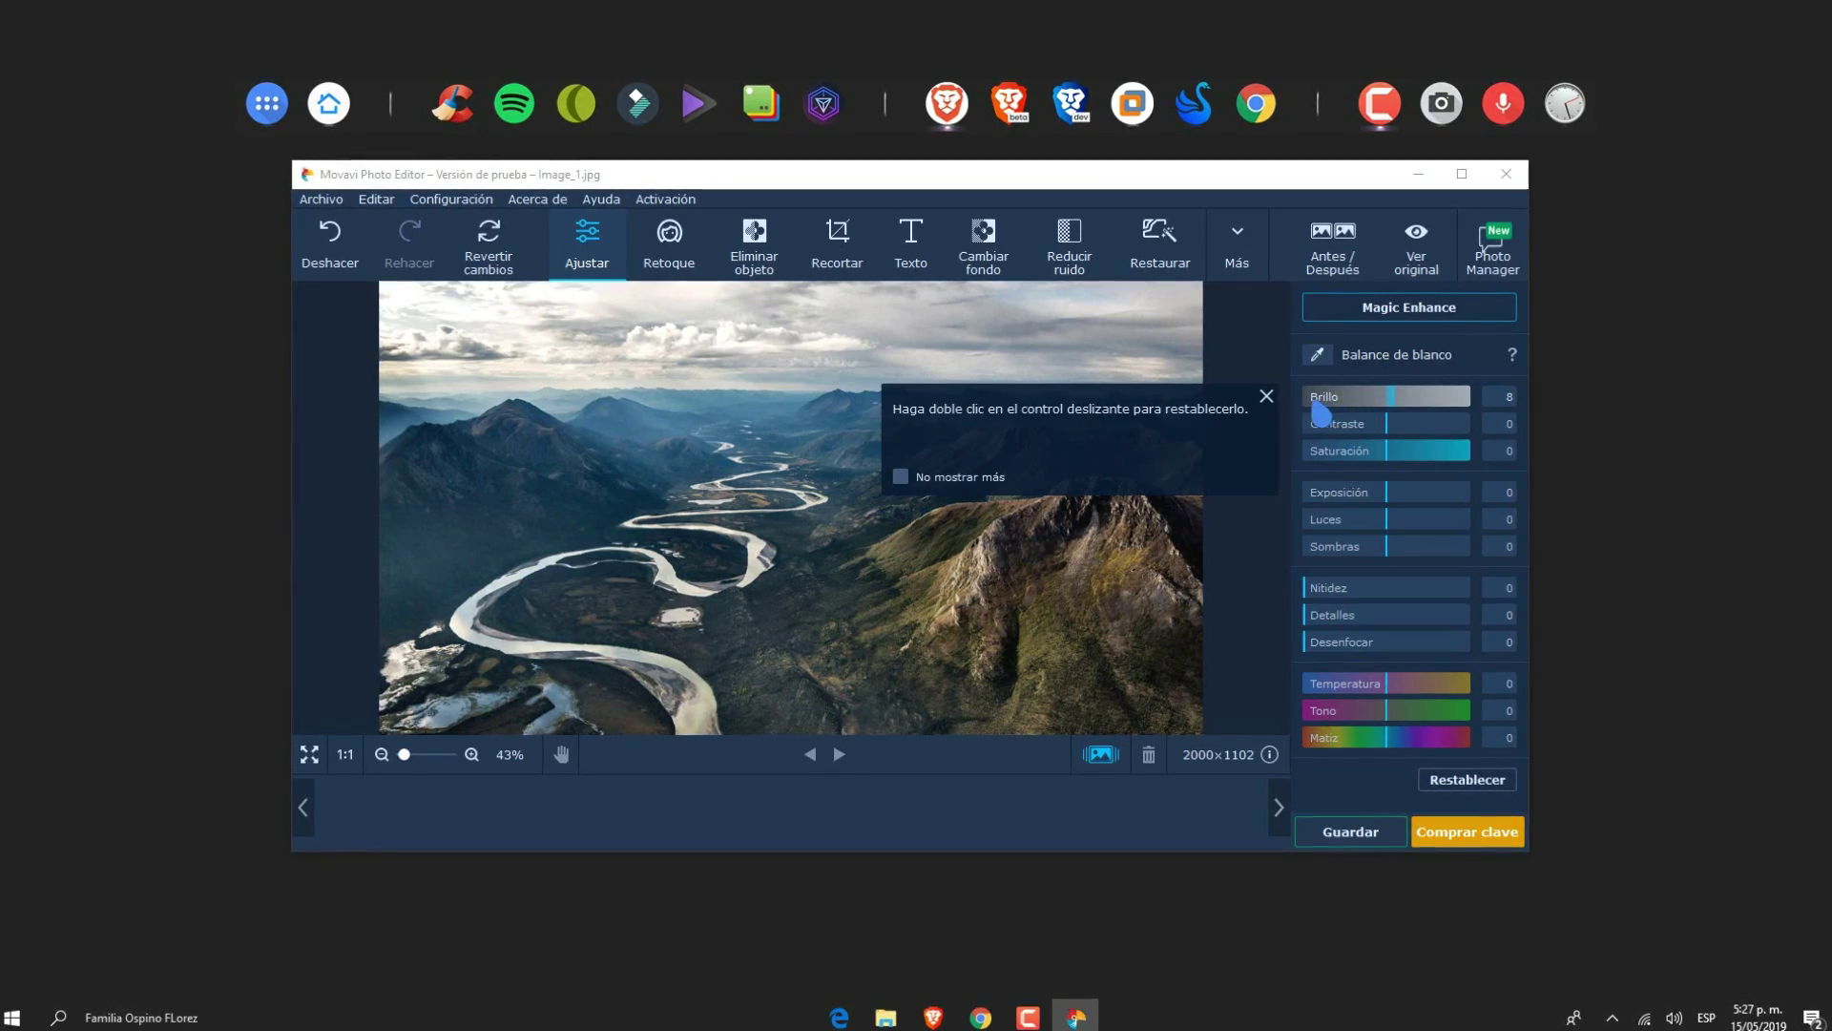
{"action": "left_click", "coordinate": [1268, 397]}
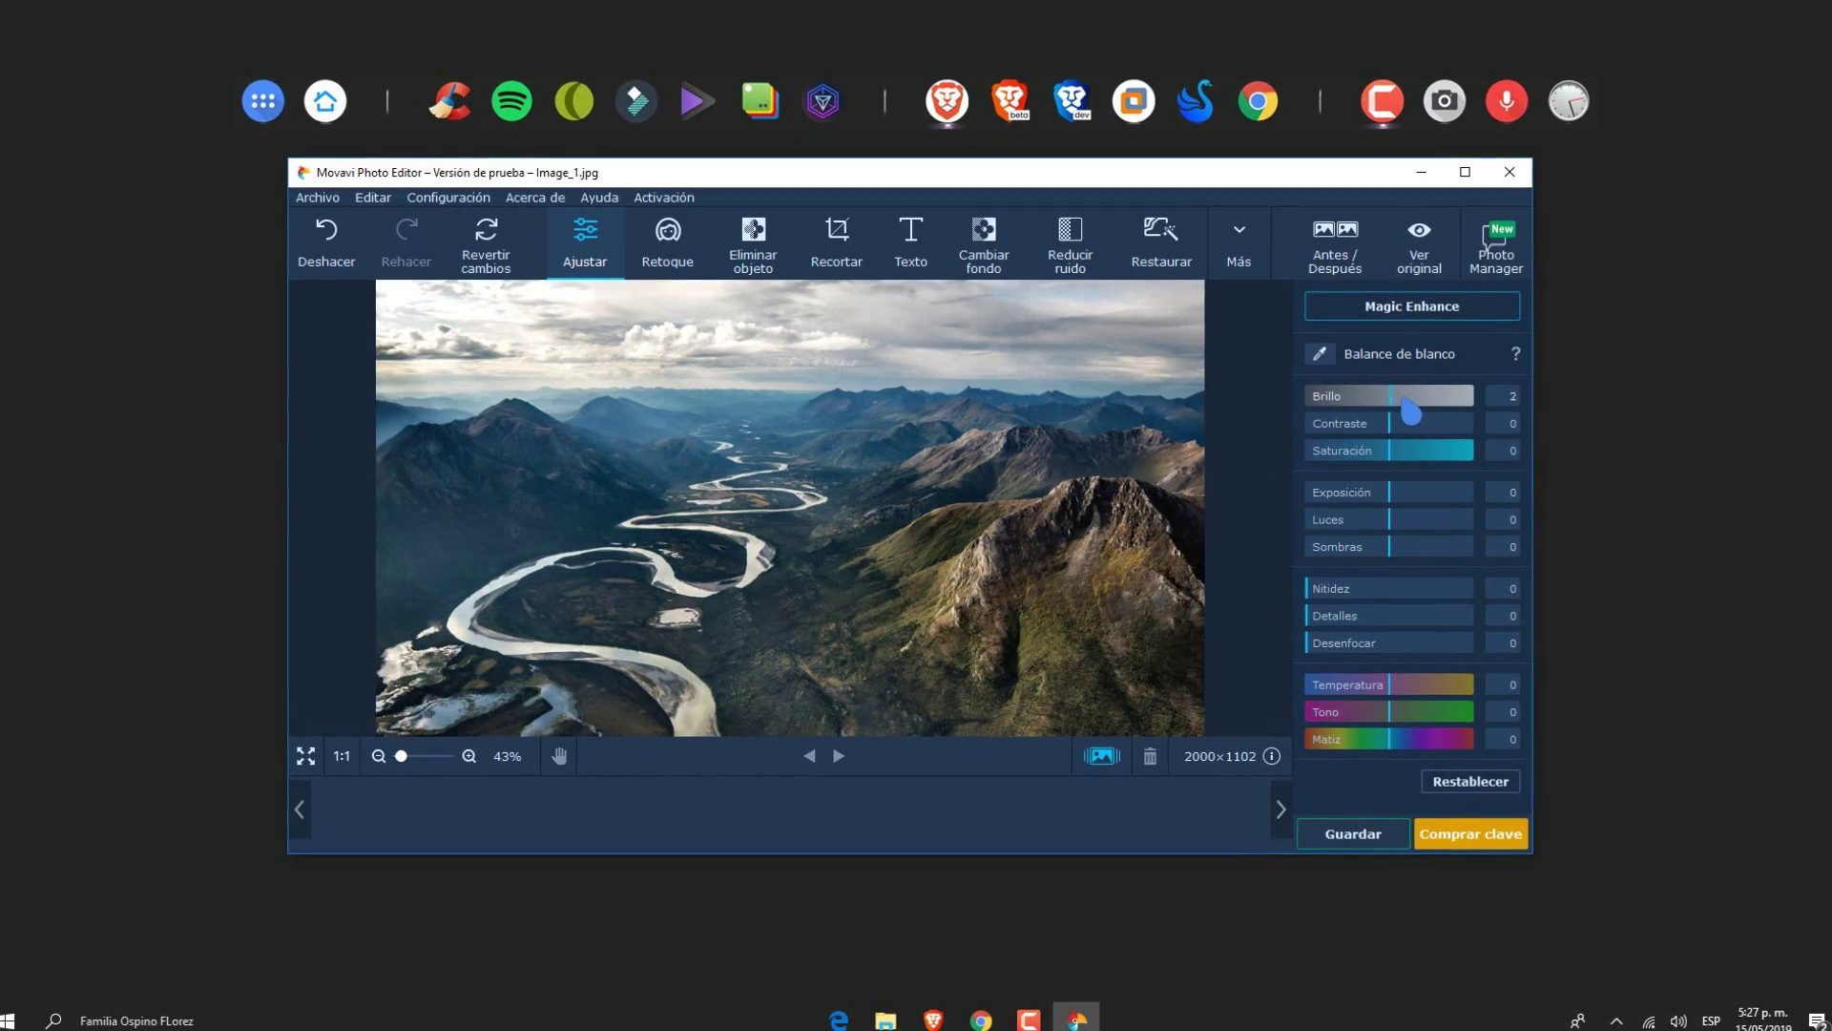
{"action": "left_click_drag", "start_coordinate": [1411, 410], "coordinate": [1417, 408]}
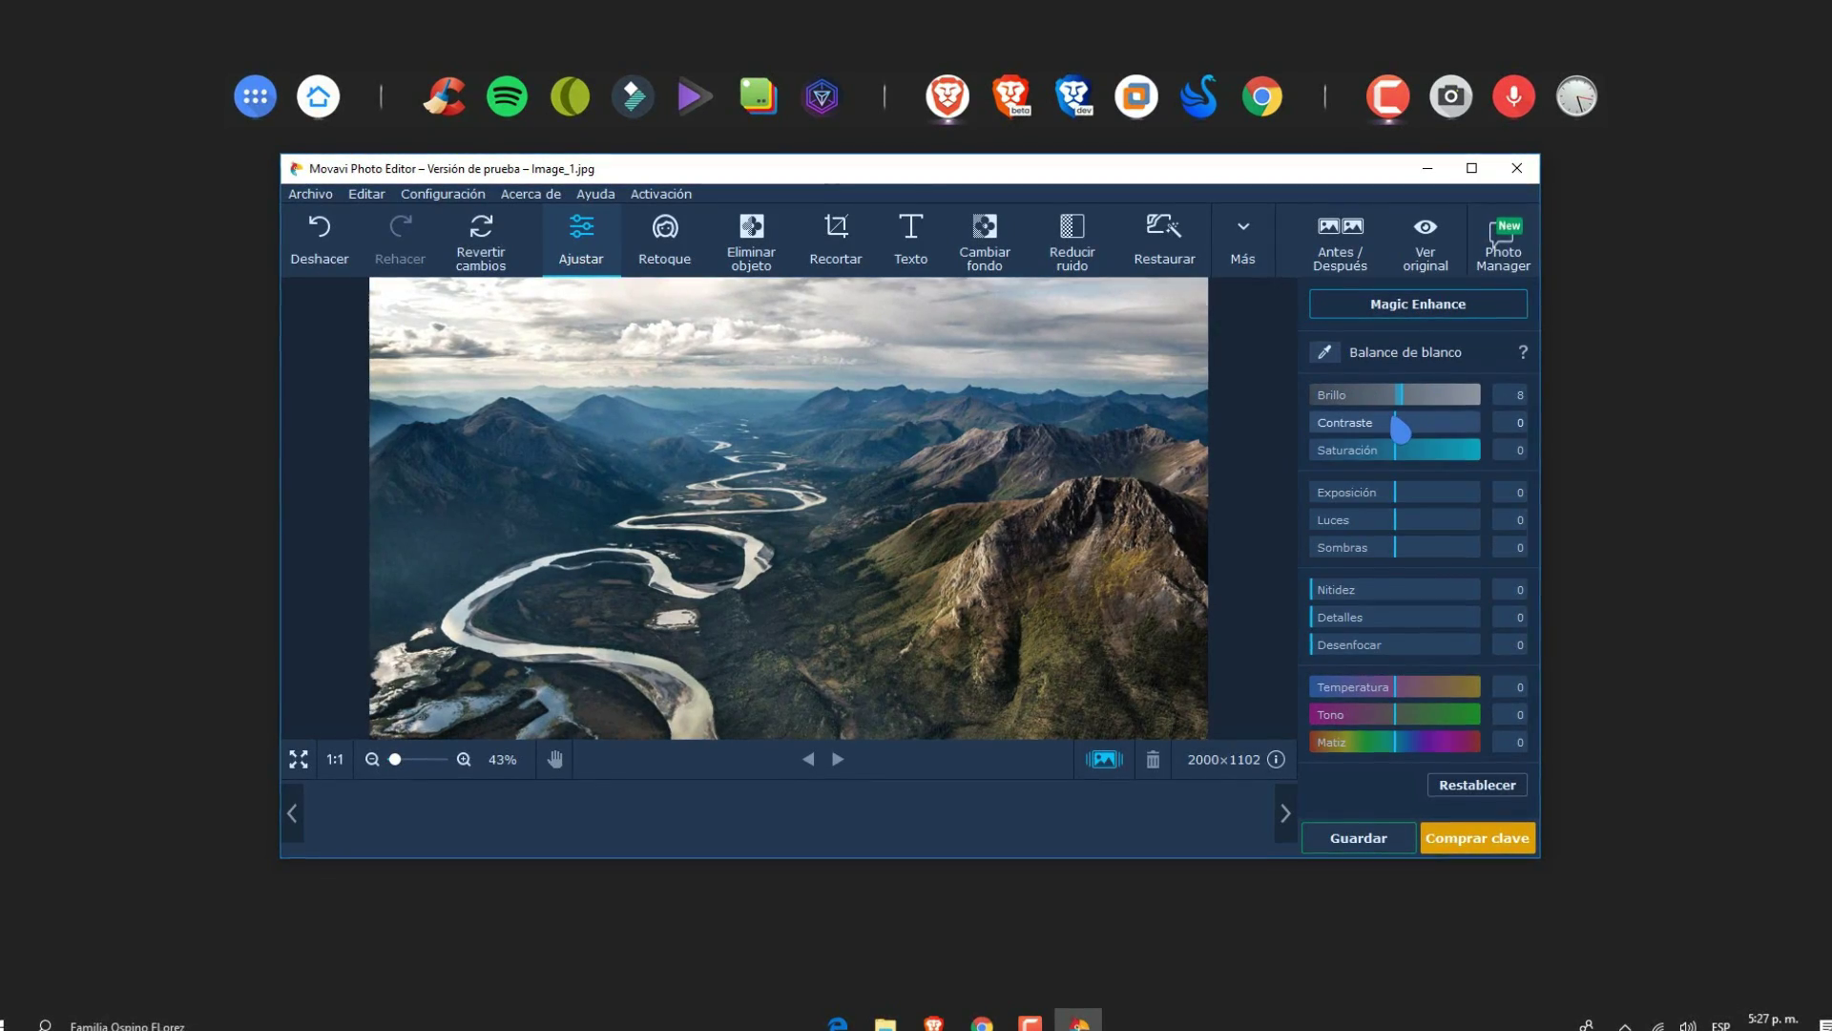
{"action": "left_click_drag", "start_coordinate": [1393, 423], "coordinate": [1435, 535]}
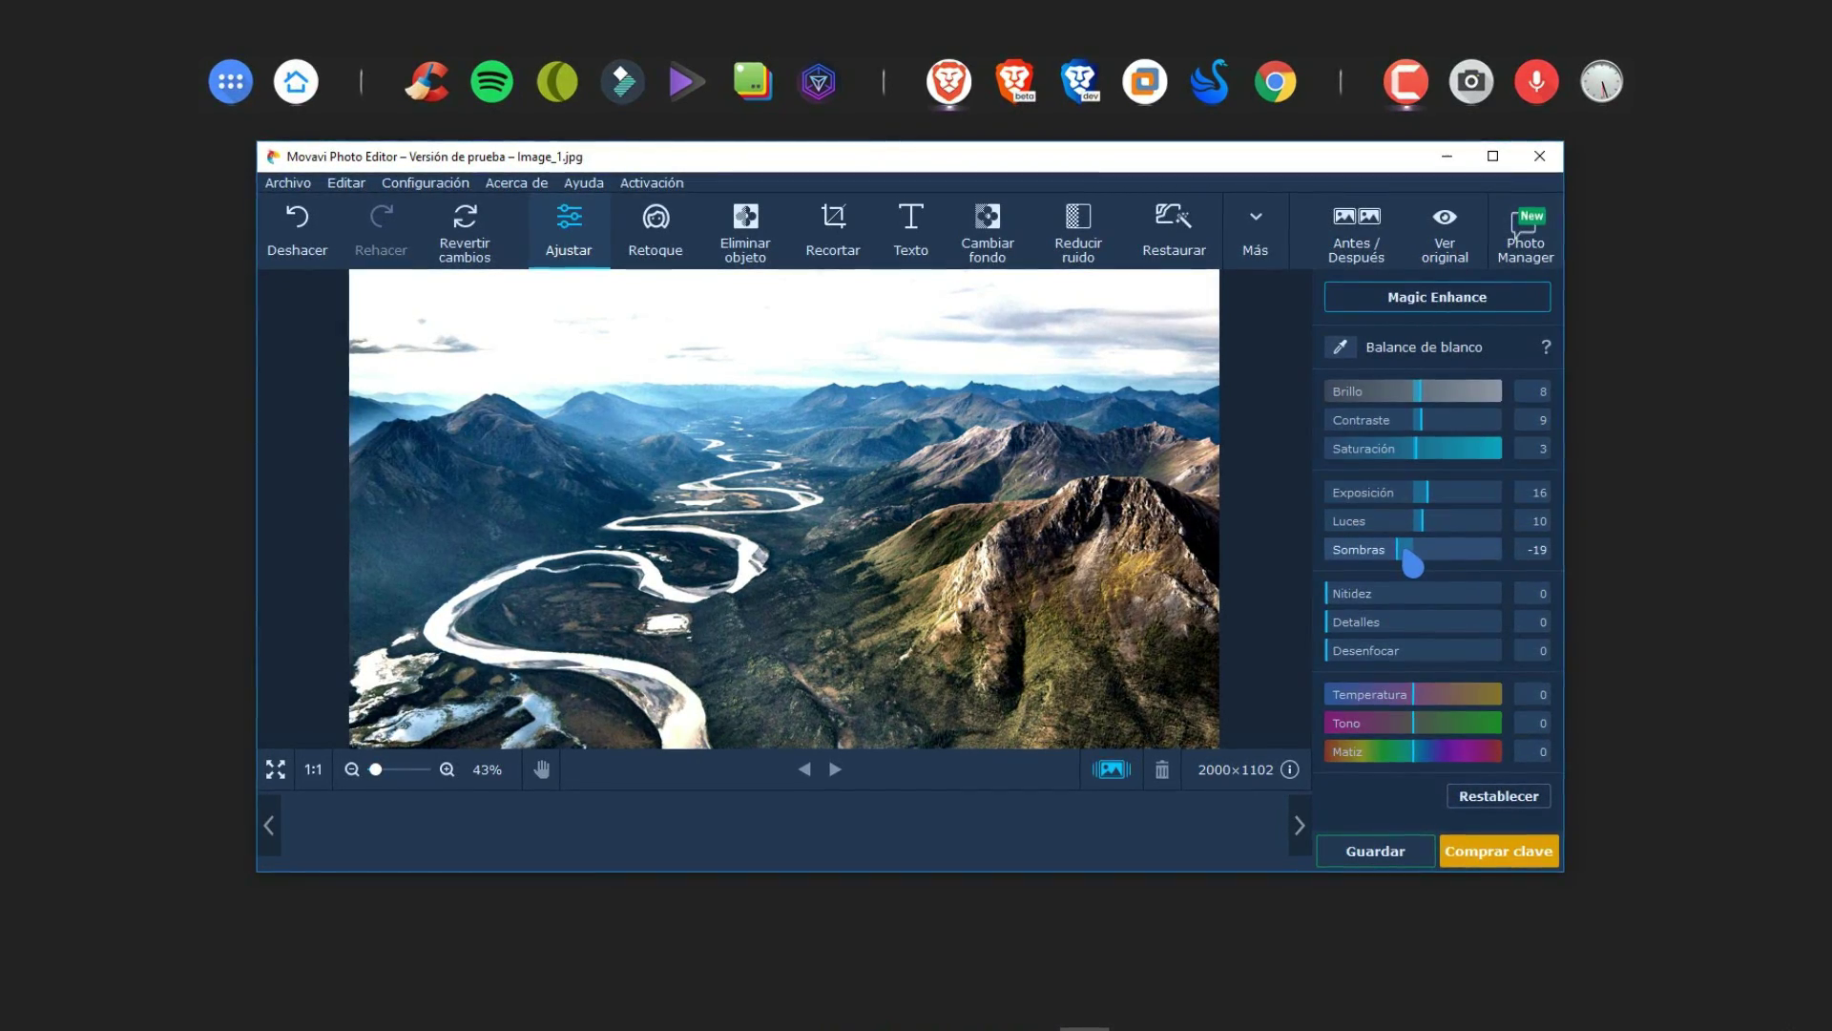
- Sharpen the photo, boost detail, warm temperature to 12 and lighten the shadows
{"action": "left_click_drag", "start_coordinate": [1421, 593], "coordinate": [1362, 637]}
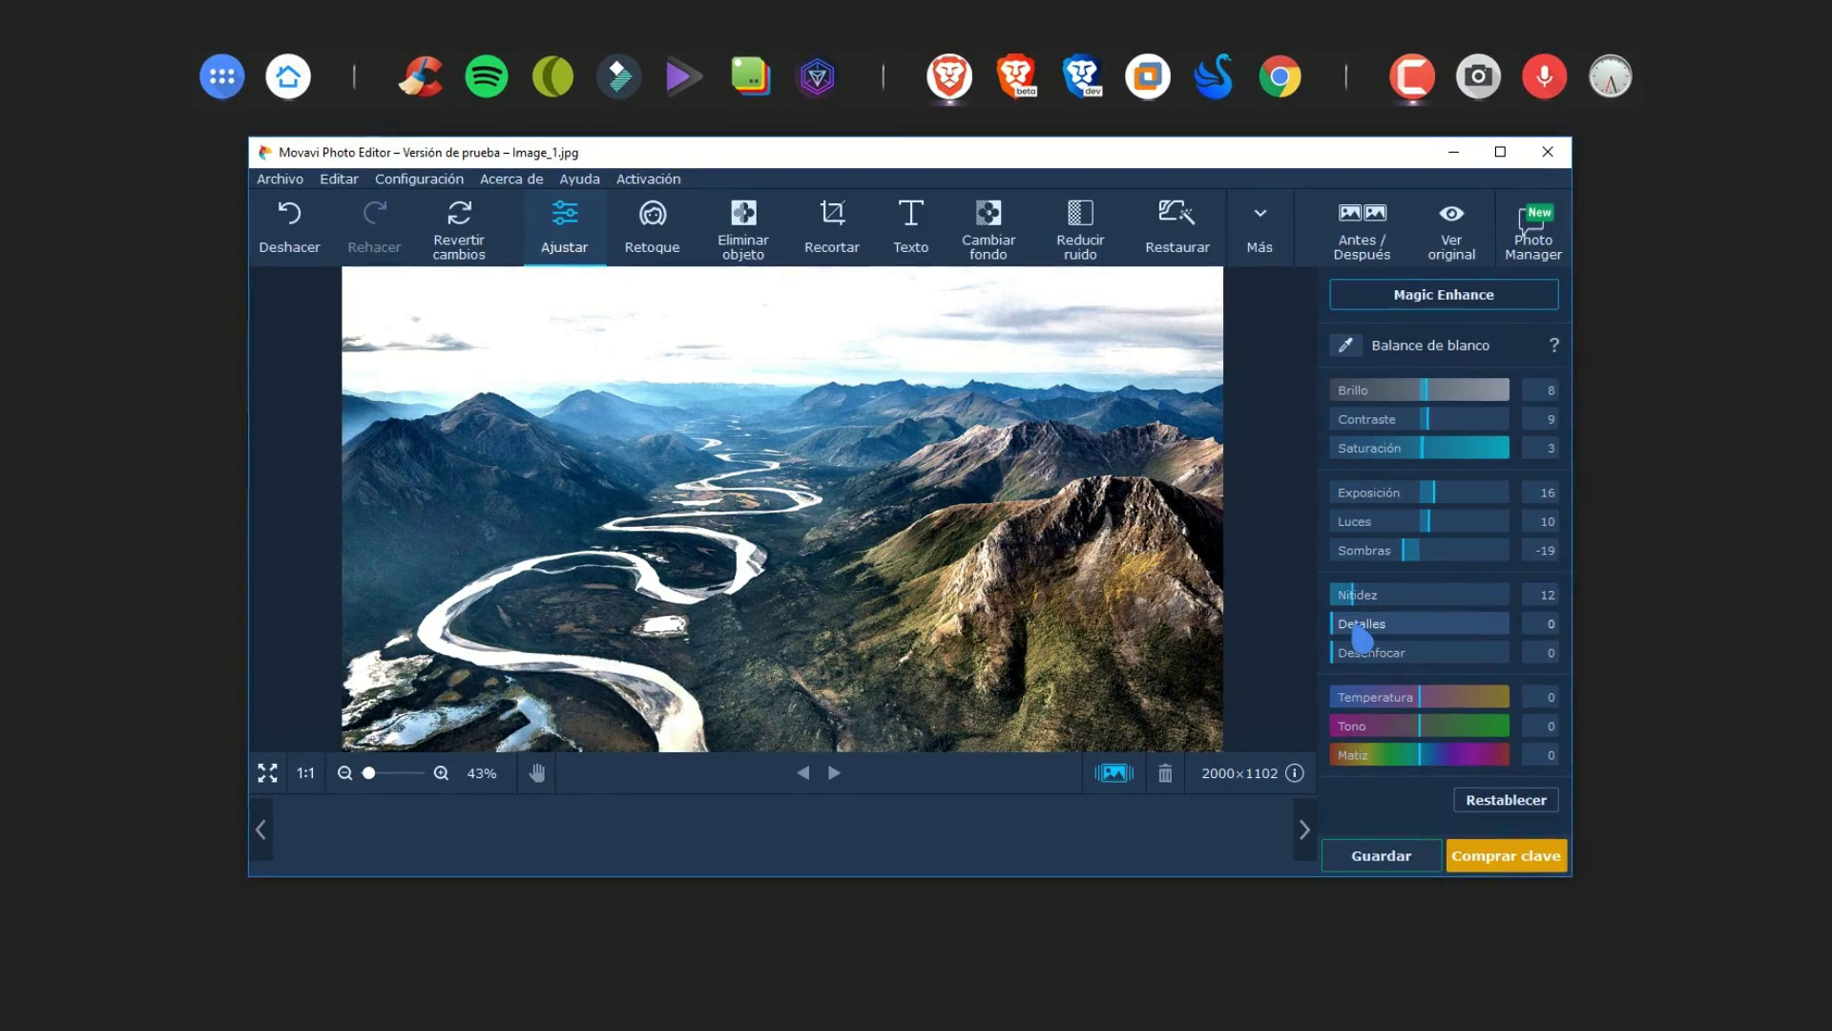
{"action": "left_click_drag", "start_coordinate": [1408, 625], "coordinate": [1395, 635]}
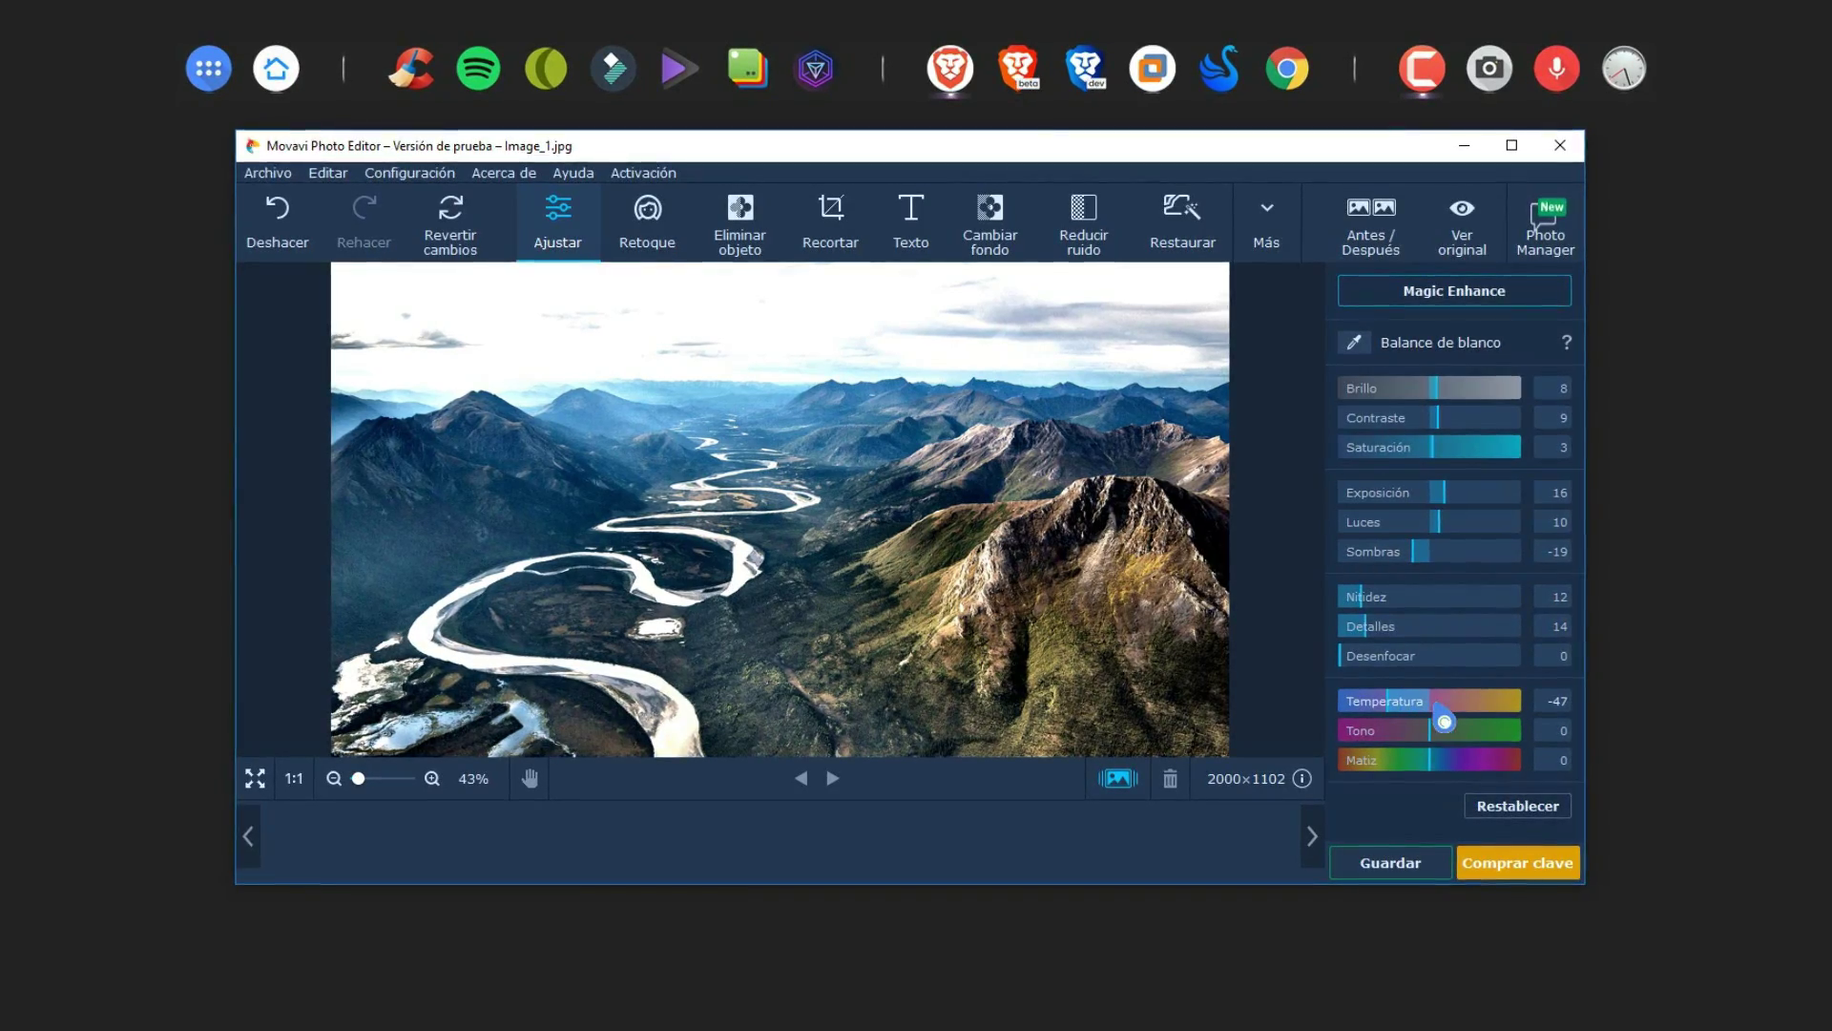
{"action": "left_click", "coordinate": [1458, 714]}
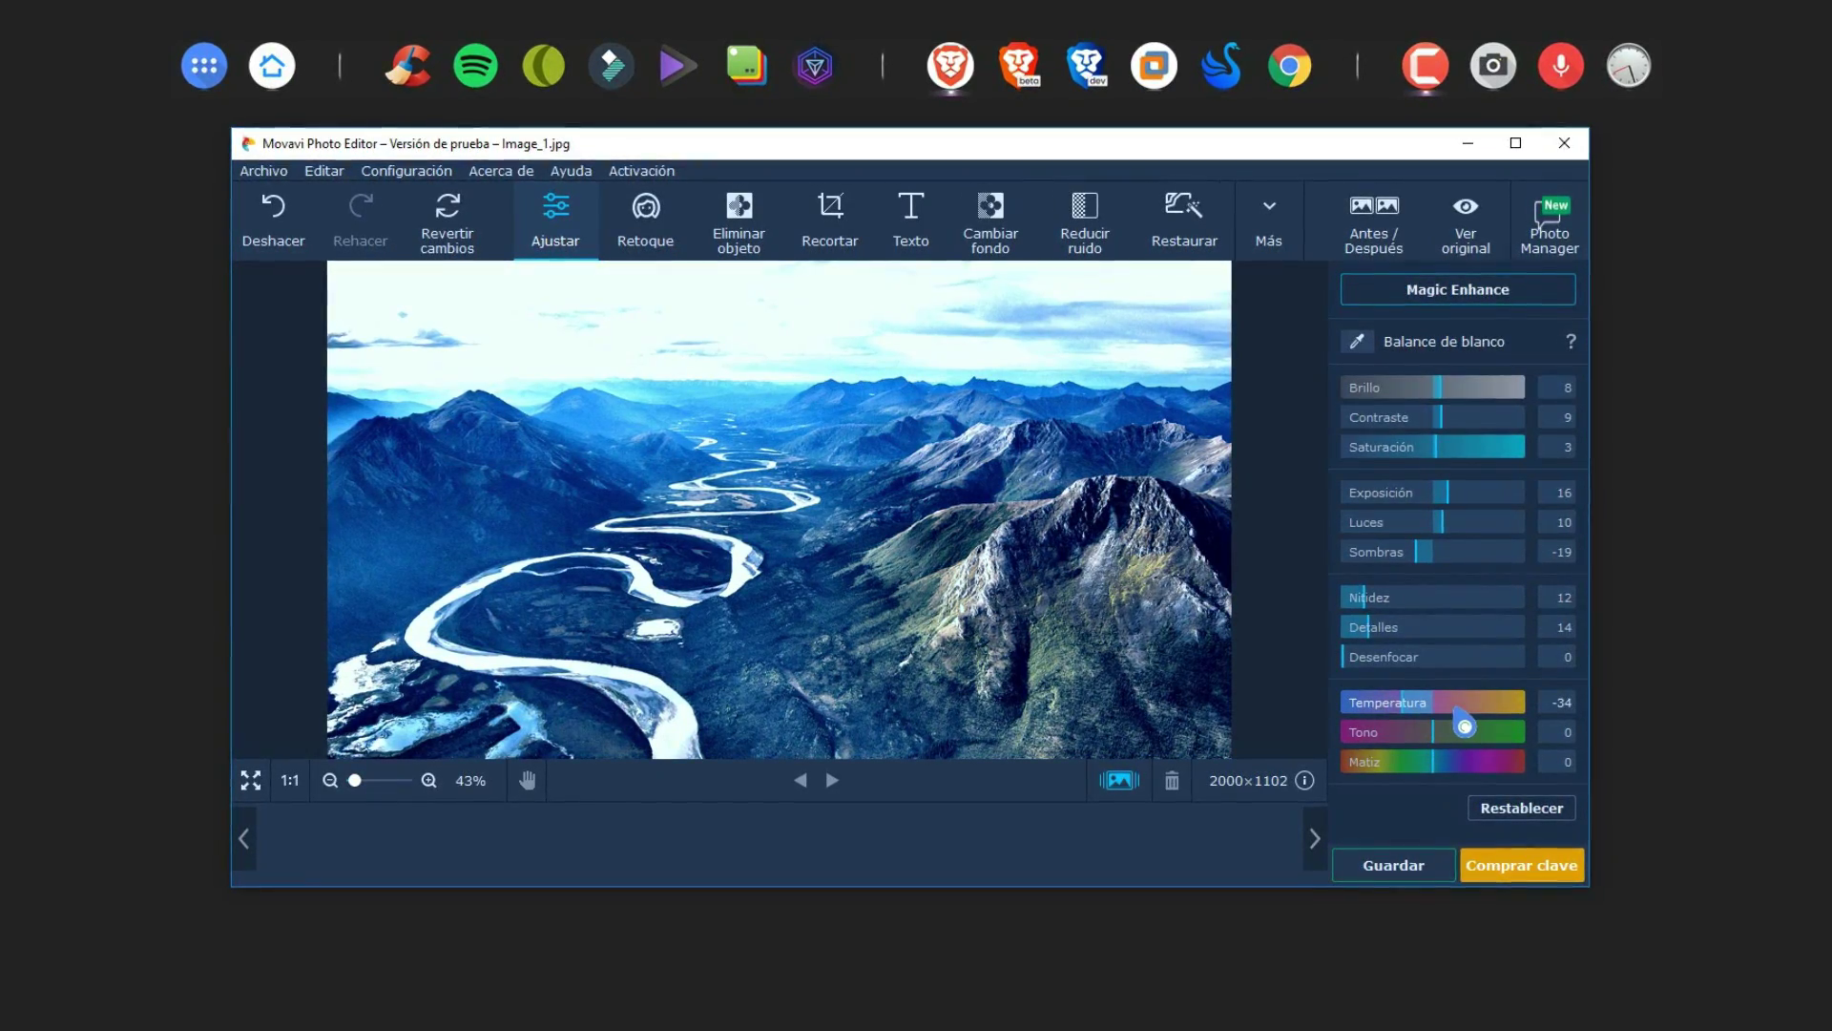
{"action": "left_click", "coordinate": [1447, 711]}
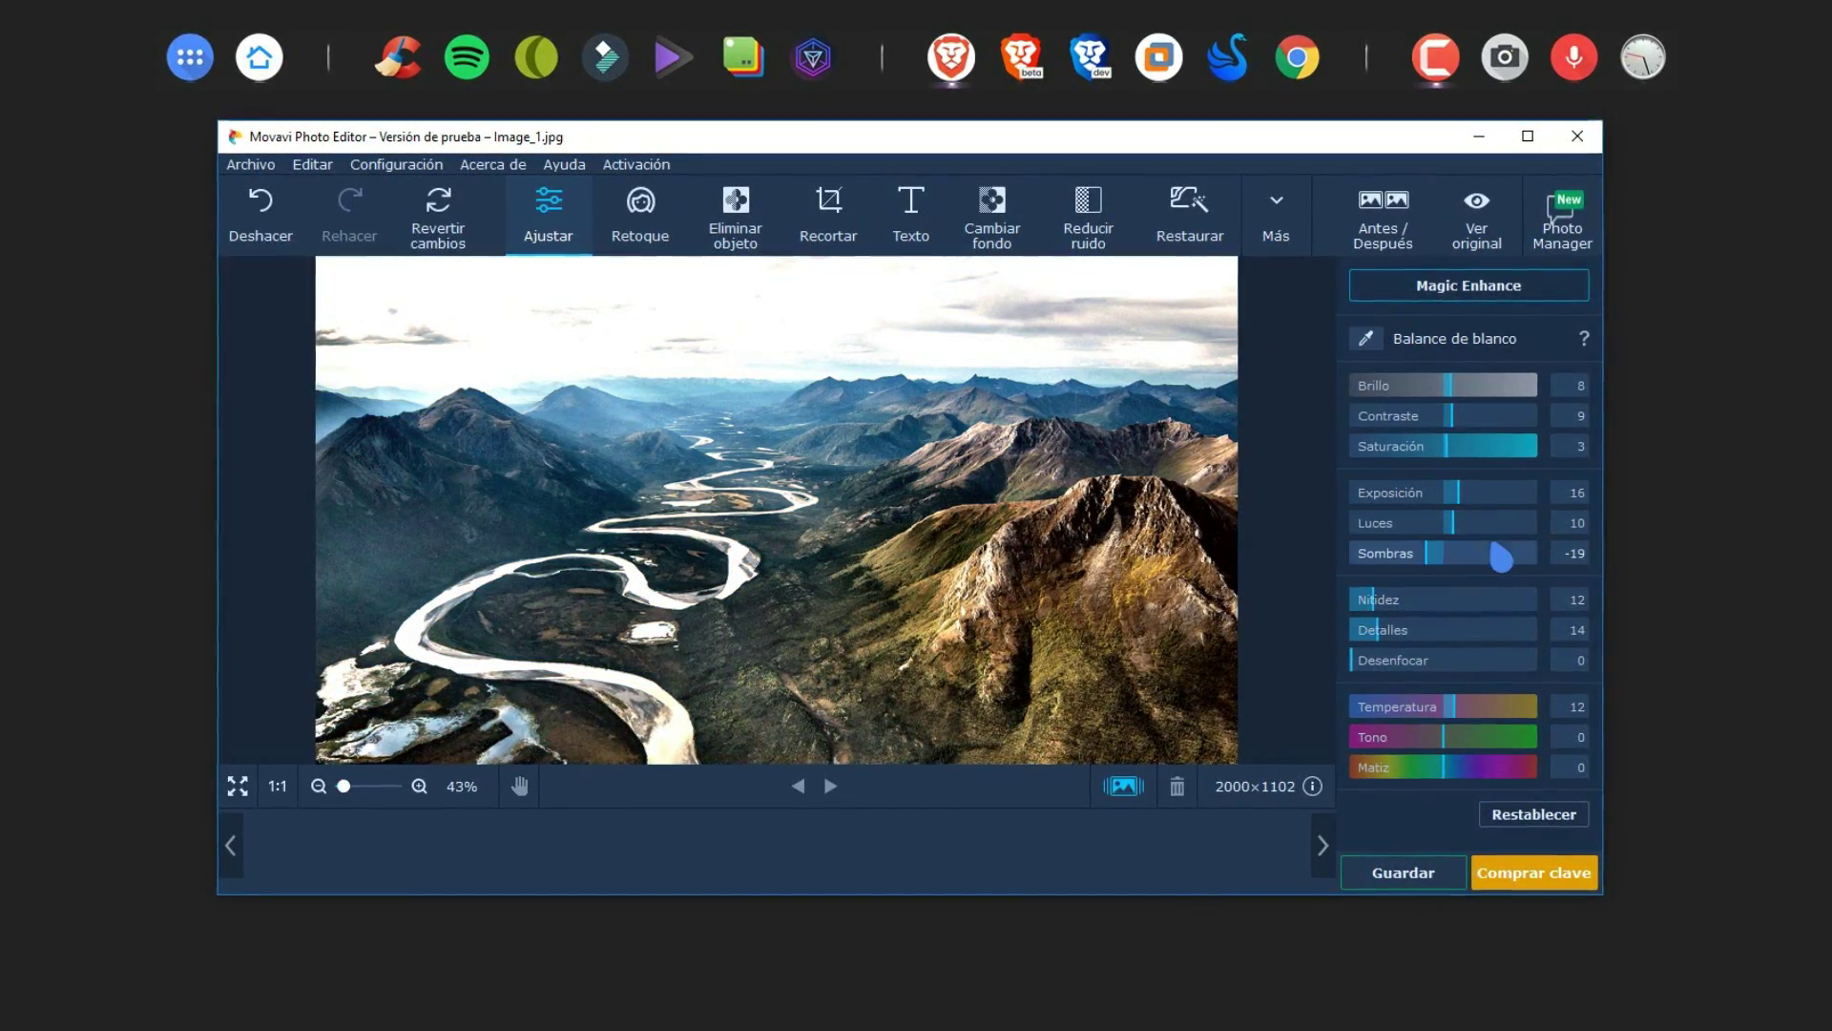
{"action": "left_click", "coordinate": [1494, 553]}
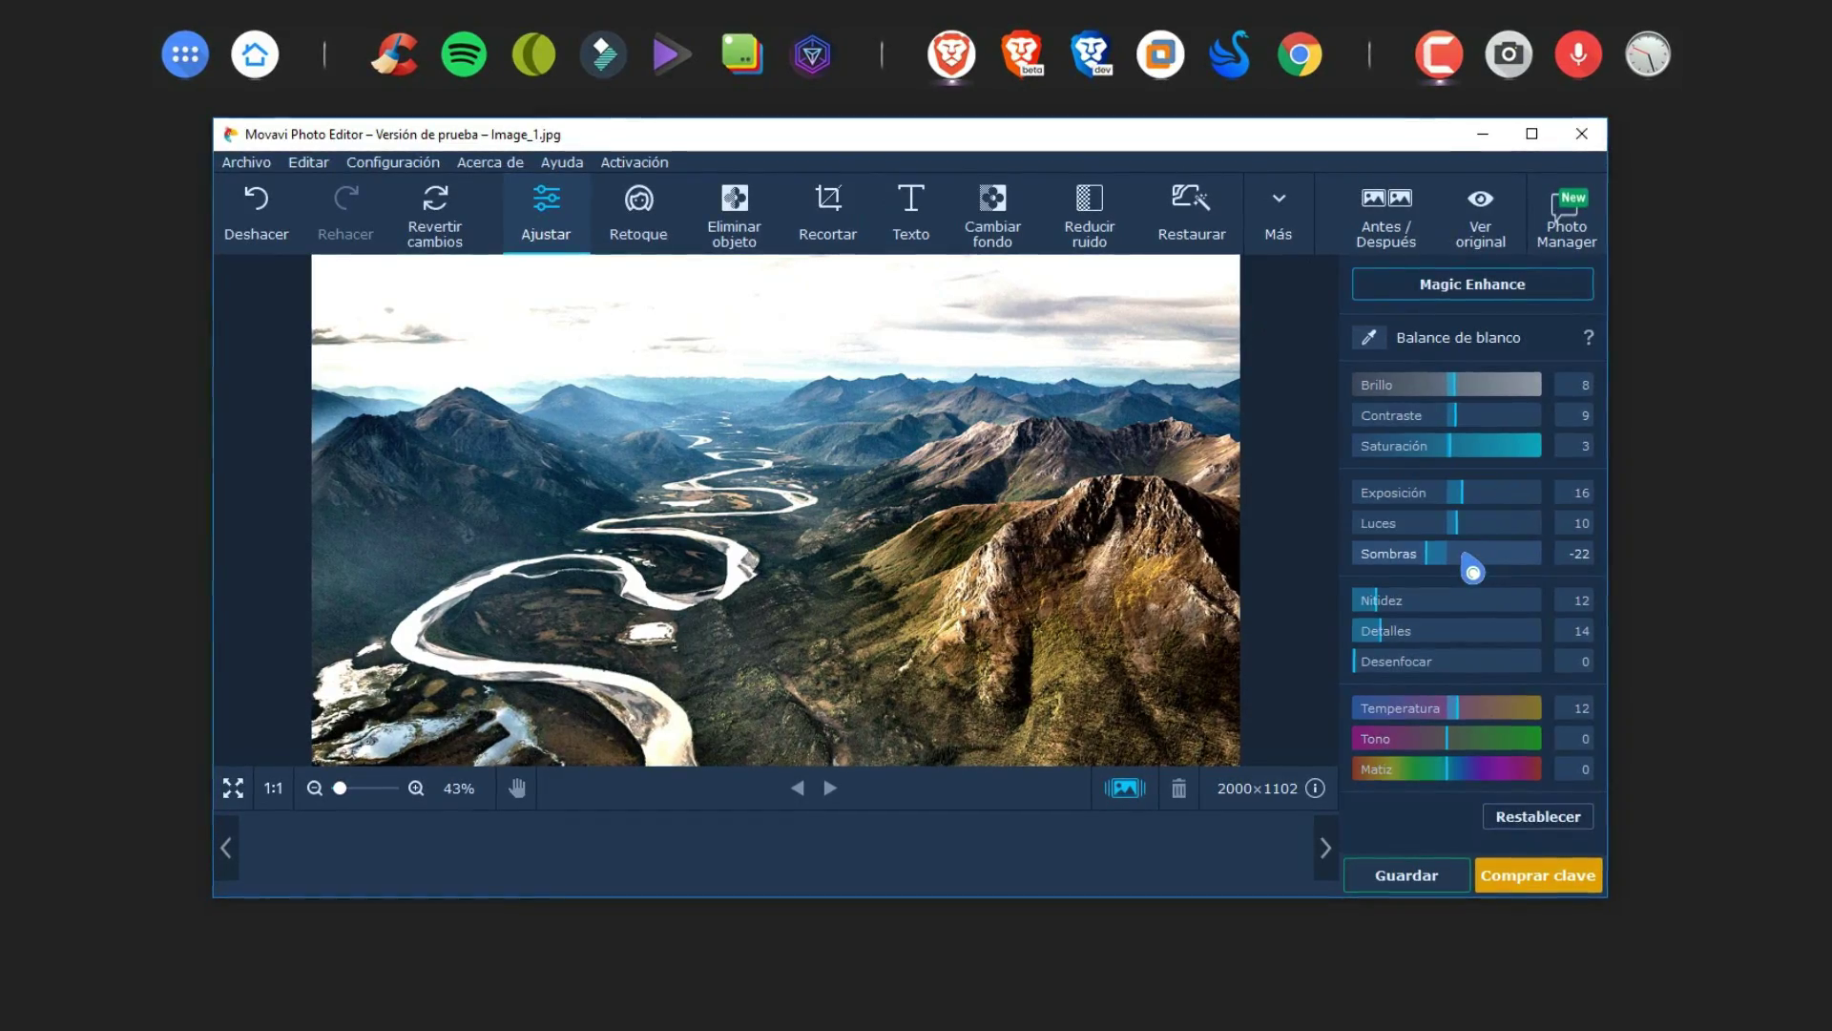
{"action": "left_click", "coordinate": [1434, 553]}
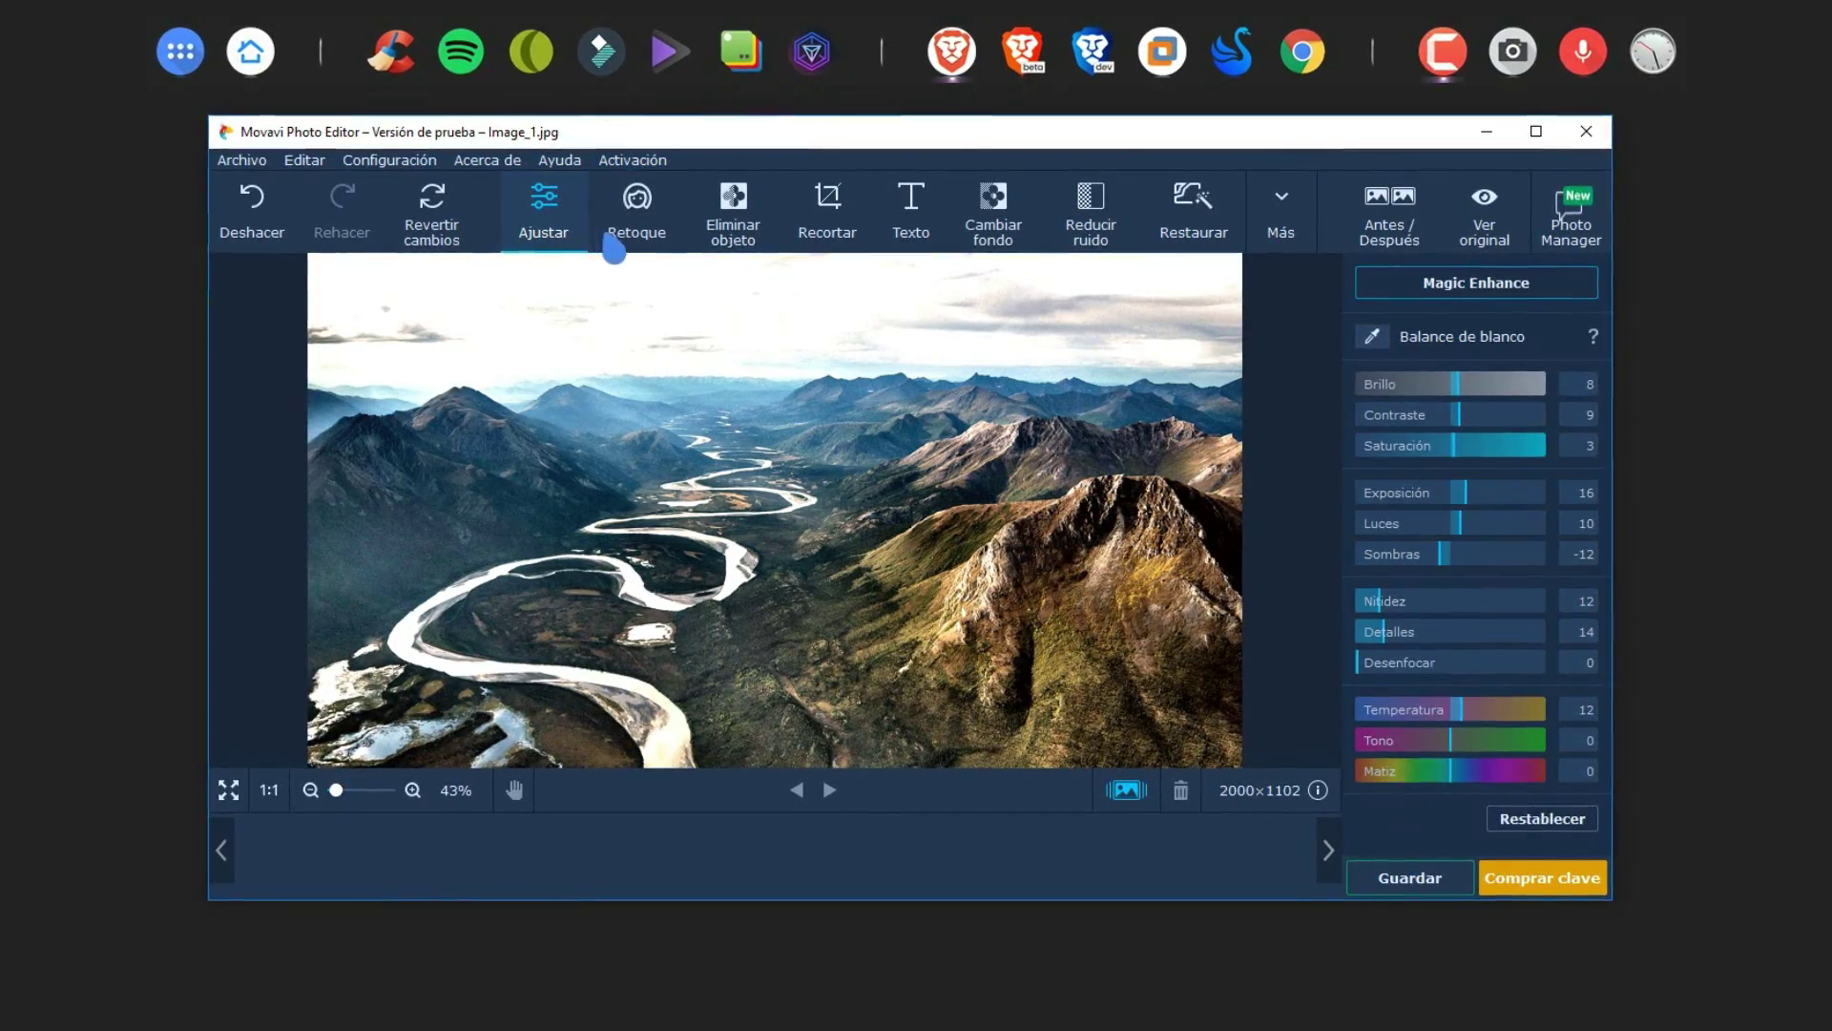
- Browse the Retoque tool list and toggle the Antes/Después comparison on and off
{"action": "left_click", "coordinate": [636, 232]}
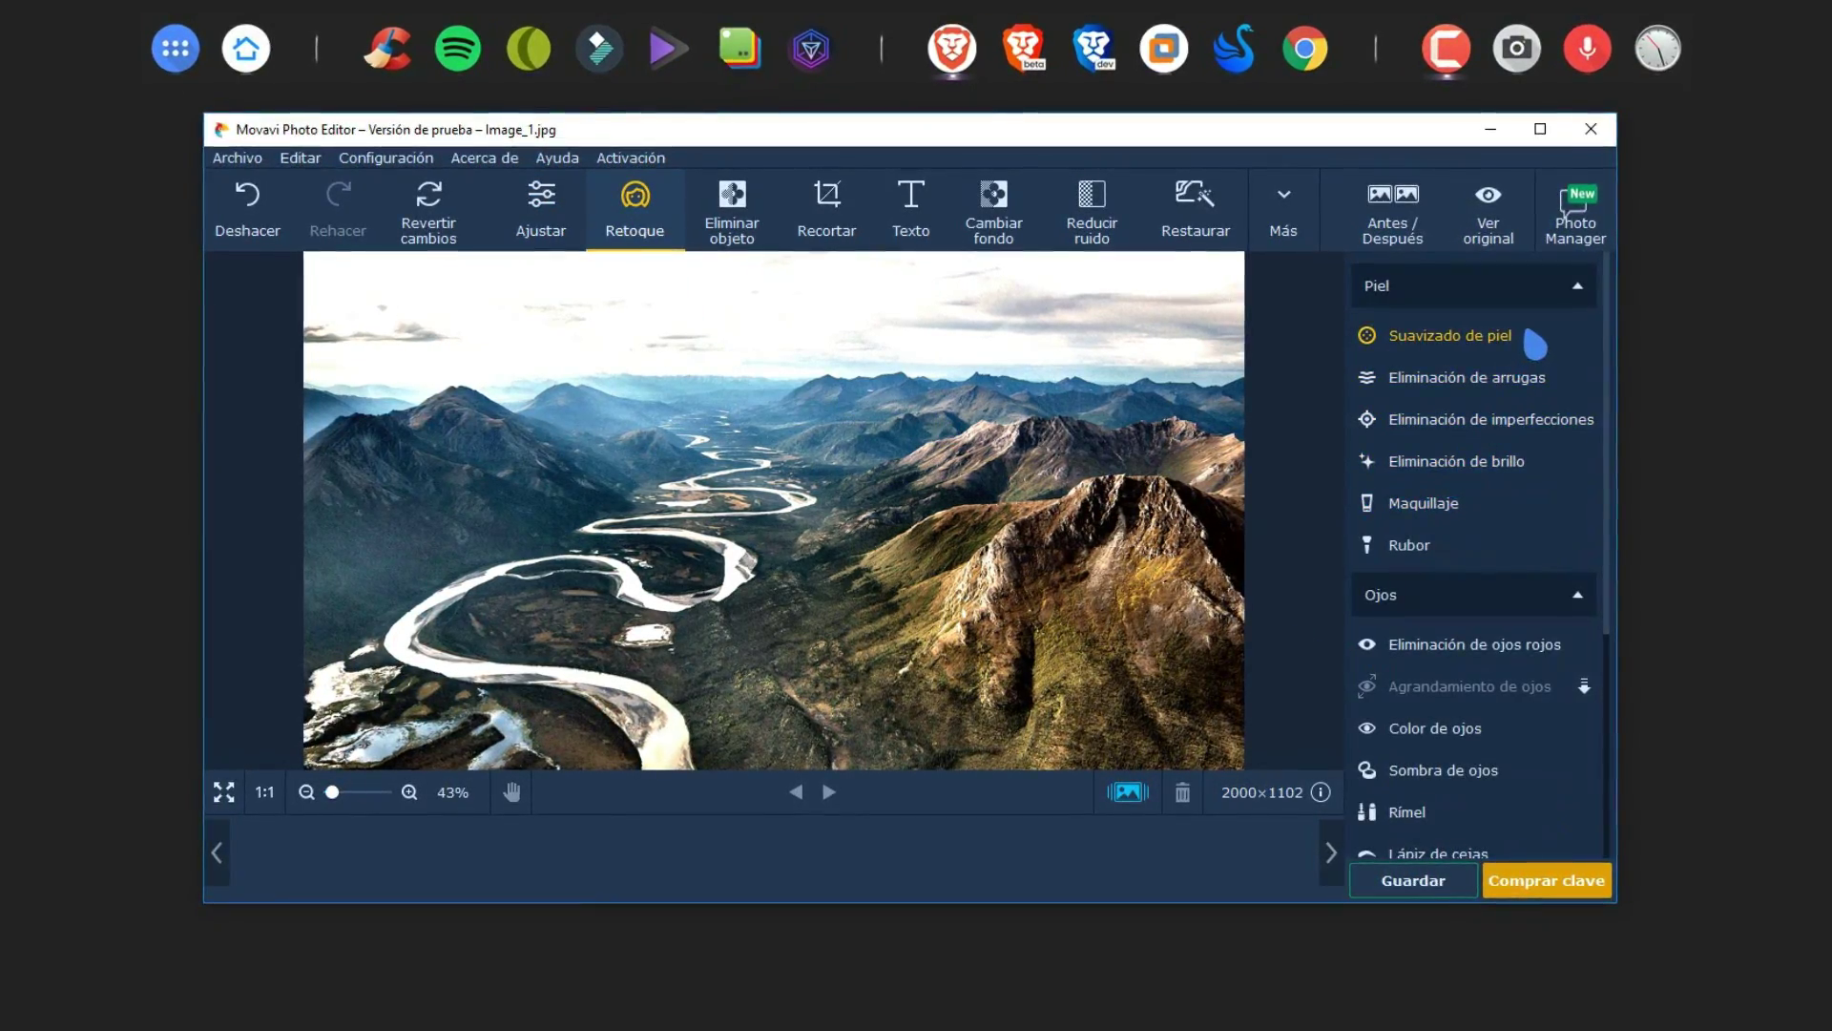
{"action": "scroll", "coordinate": [1481, 551], "scroll_direction": "down", "scroll_amount": 3}
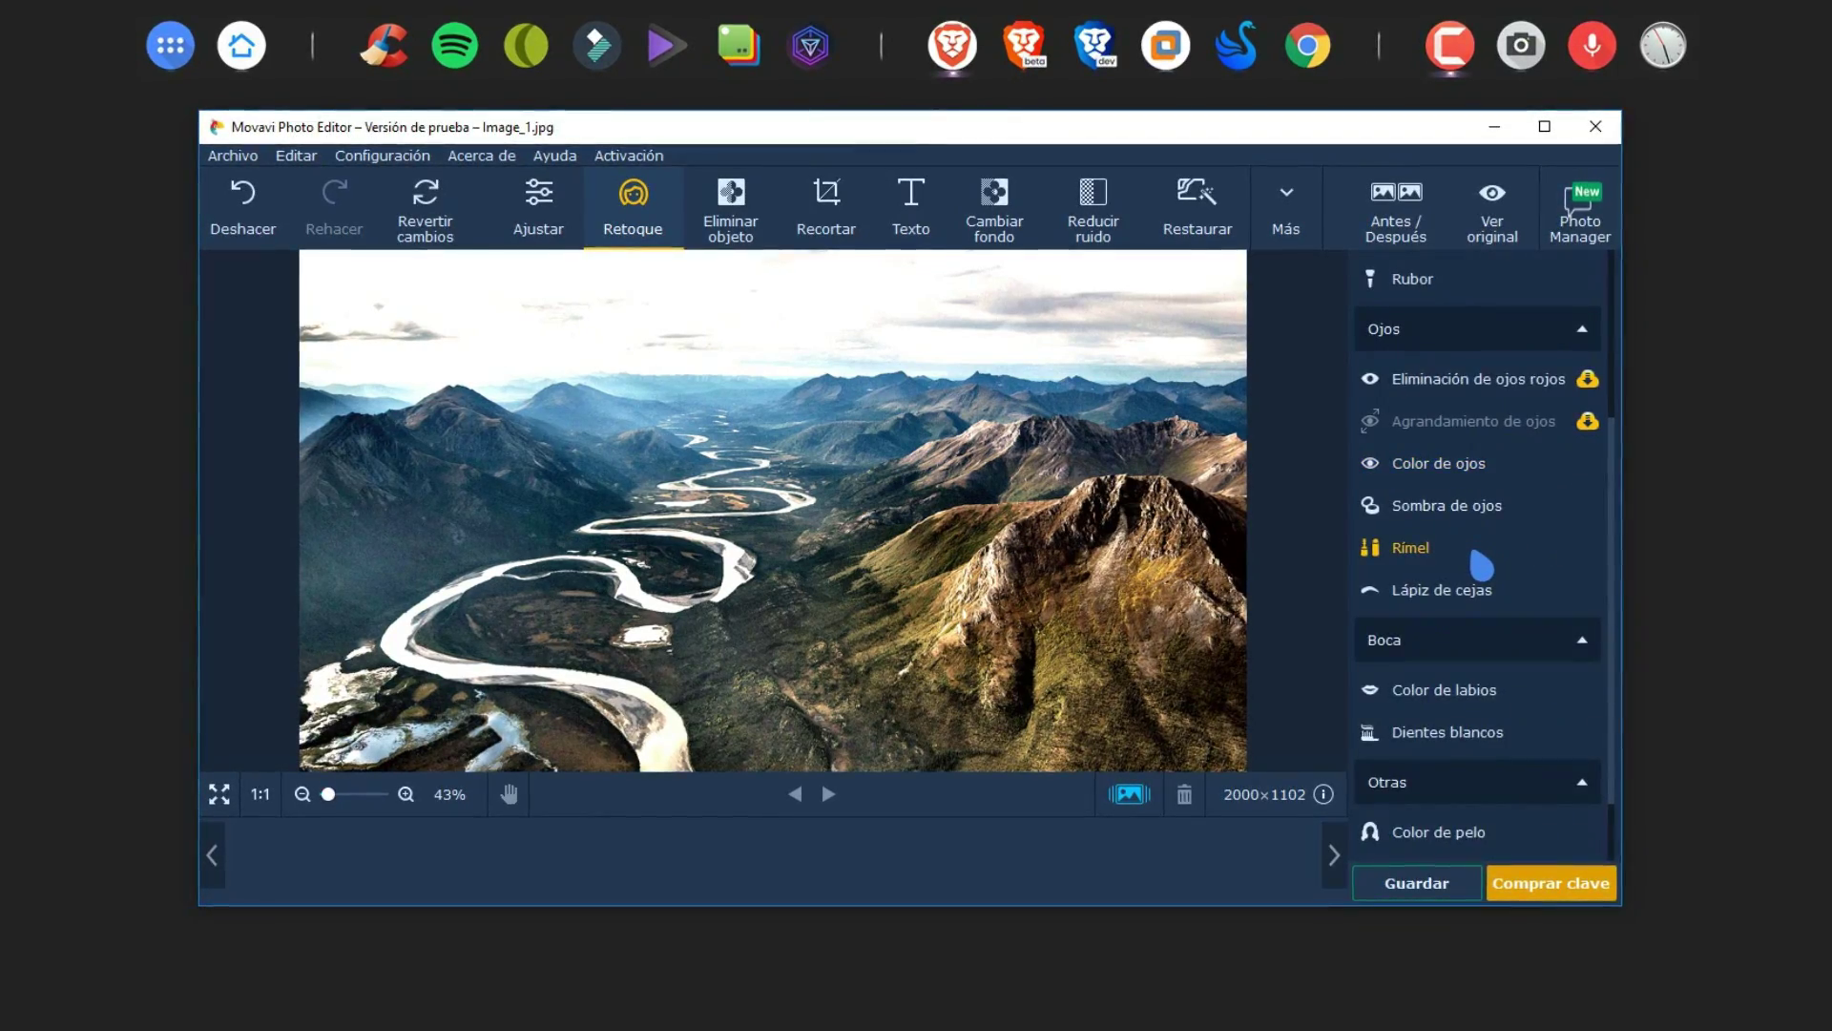
{"action": "scroll", "coordinate": [1469, 535], "scroll_direction": "up", "scroll_amount": 2}
{"action": "scroll", "coordinate": [1463, 532], "scroll_direction": "up", "scroll_amount": 1}
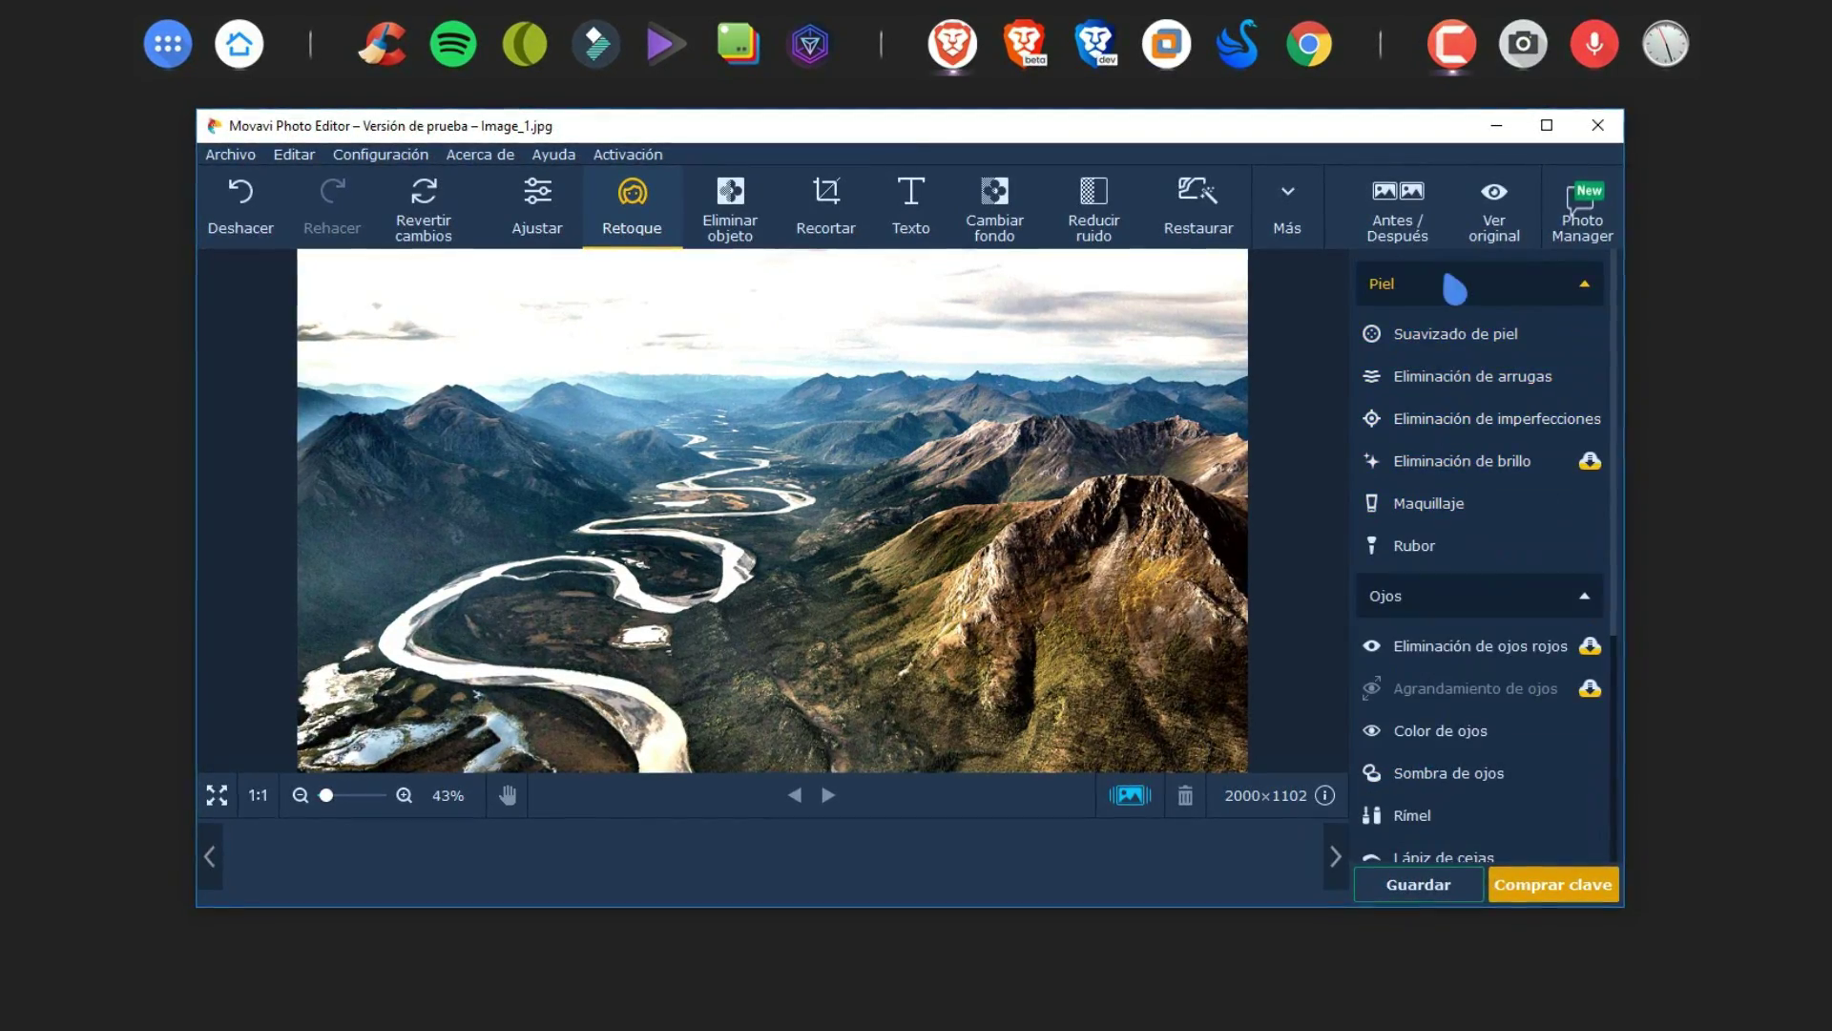
{"action": "left_click", "coordinate": [1437, 229]}
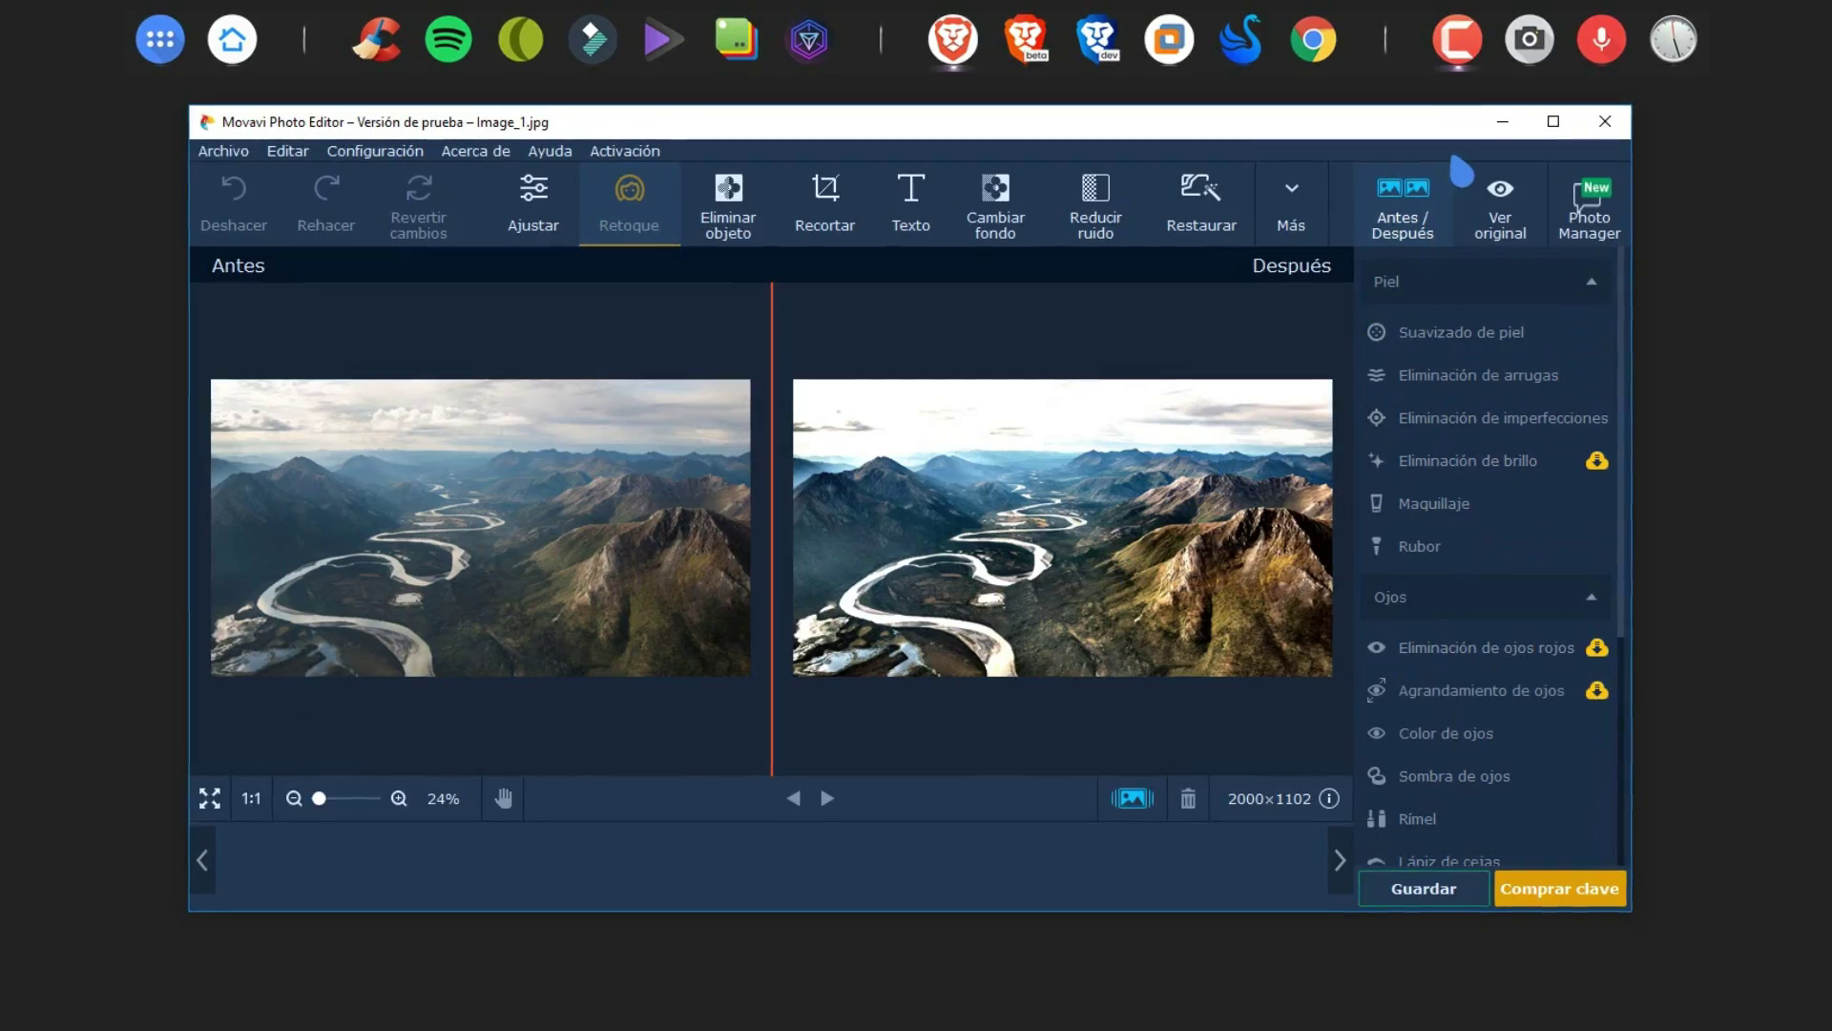
{"action": "left_click", "coordinate": [1425, 223]}
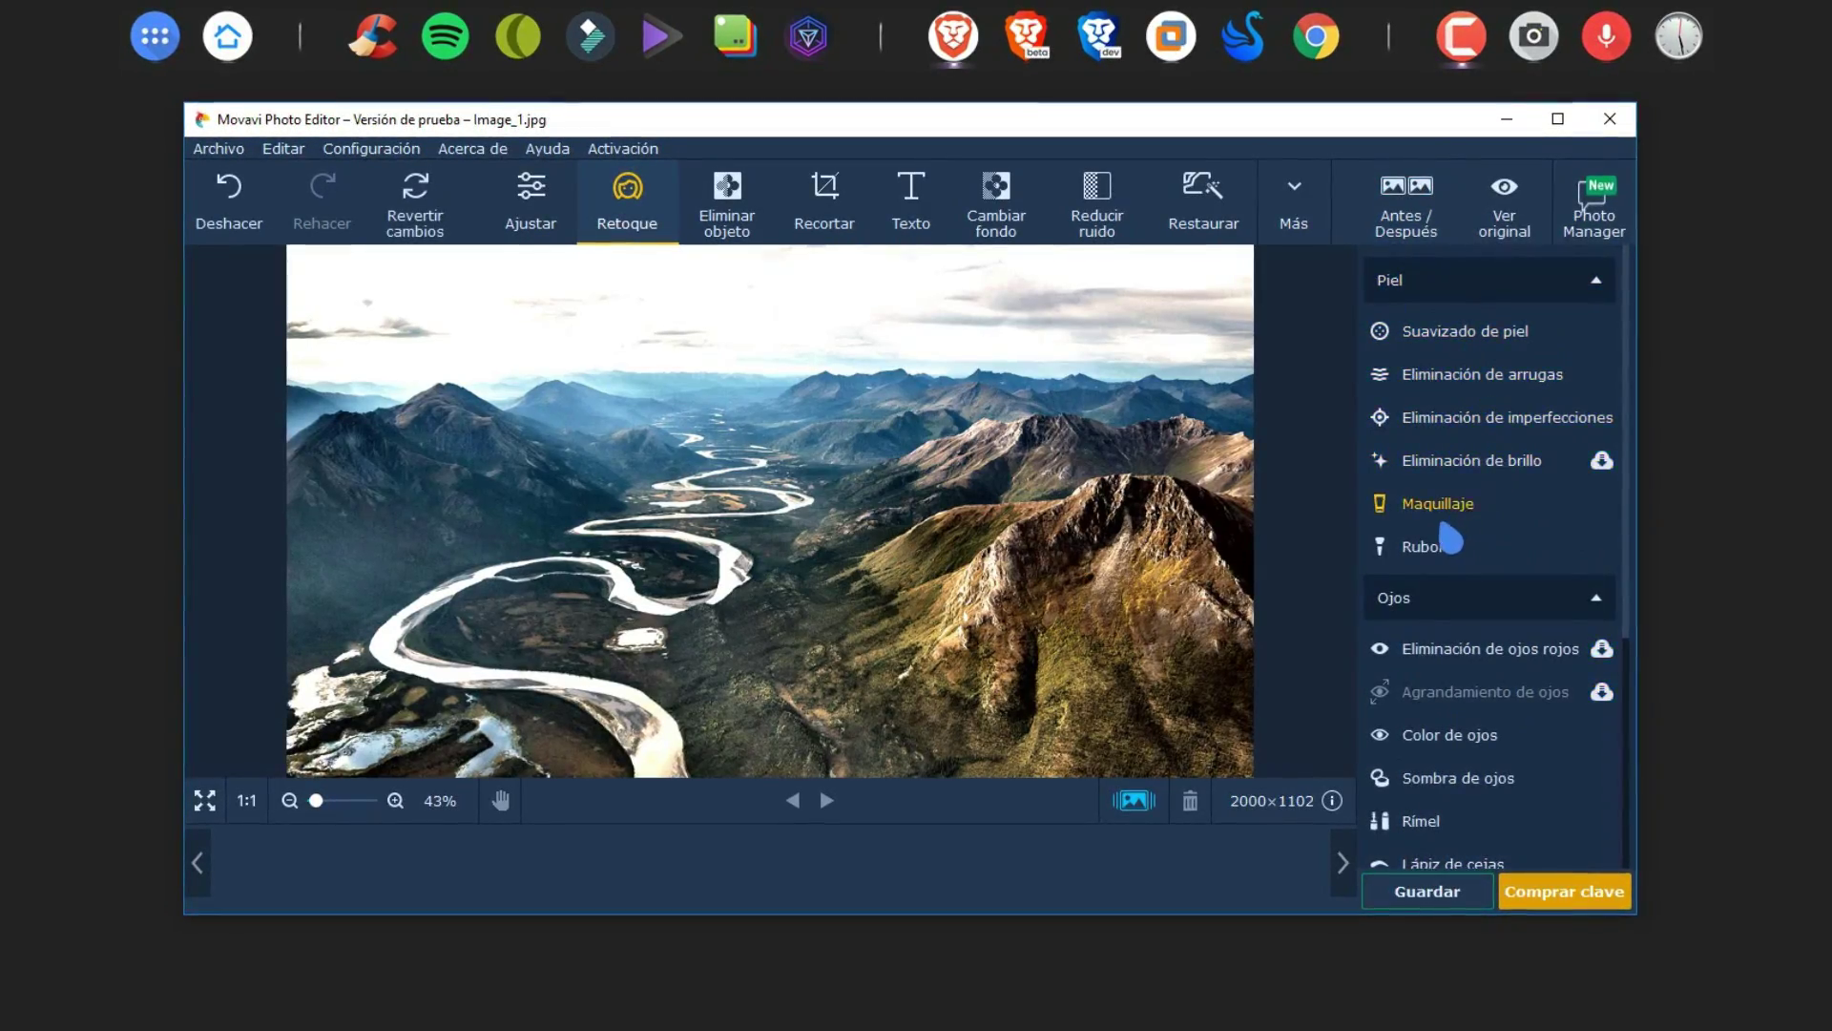
{"action": "scroll", "coordinate": [1443, 535], "scroll_direction": "down", "scroll_amount": 3}
{"action": "left_click", "coordinate": [740, 220]}
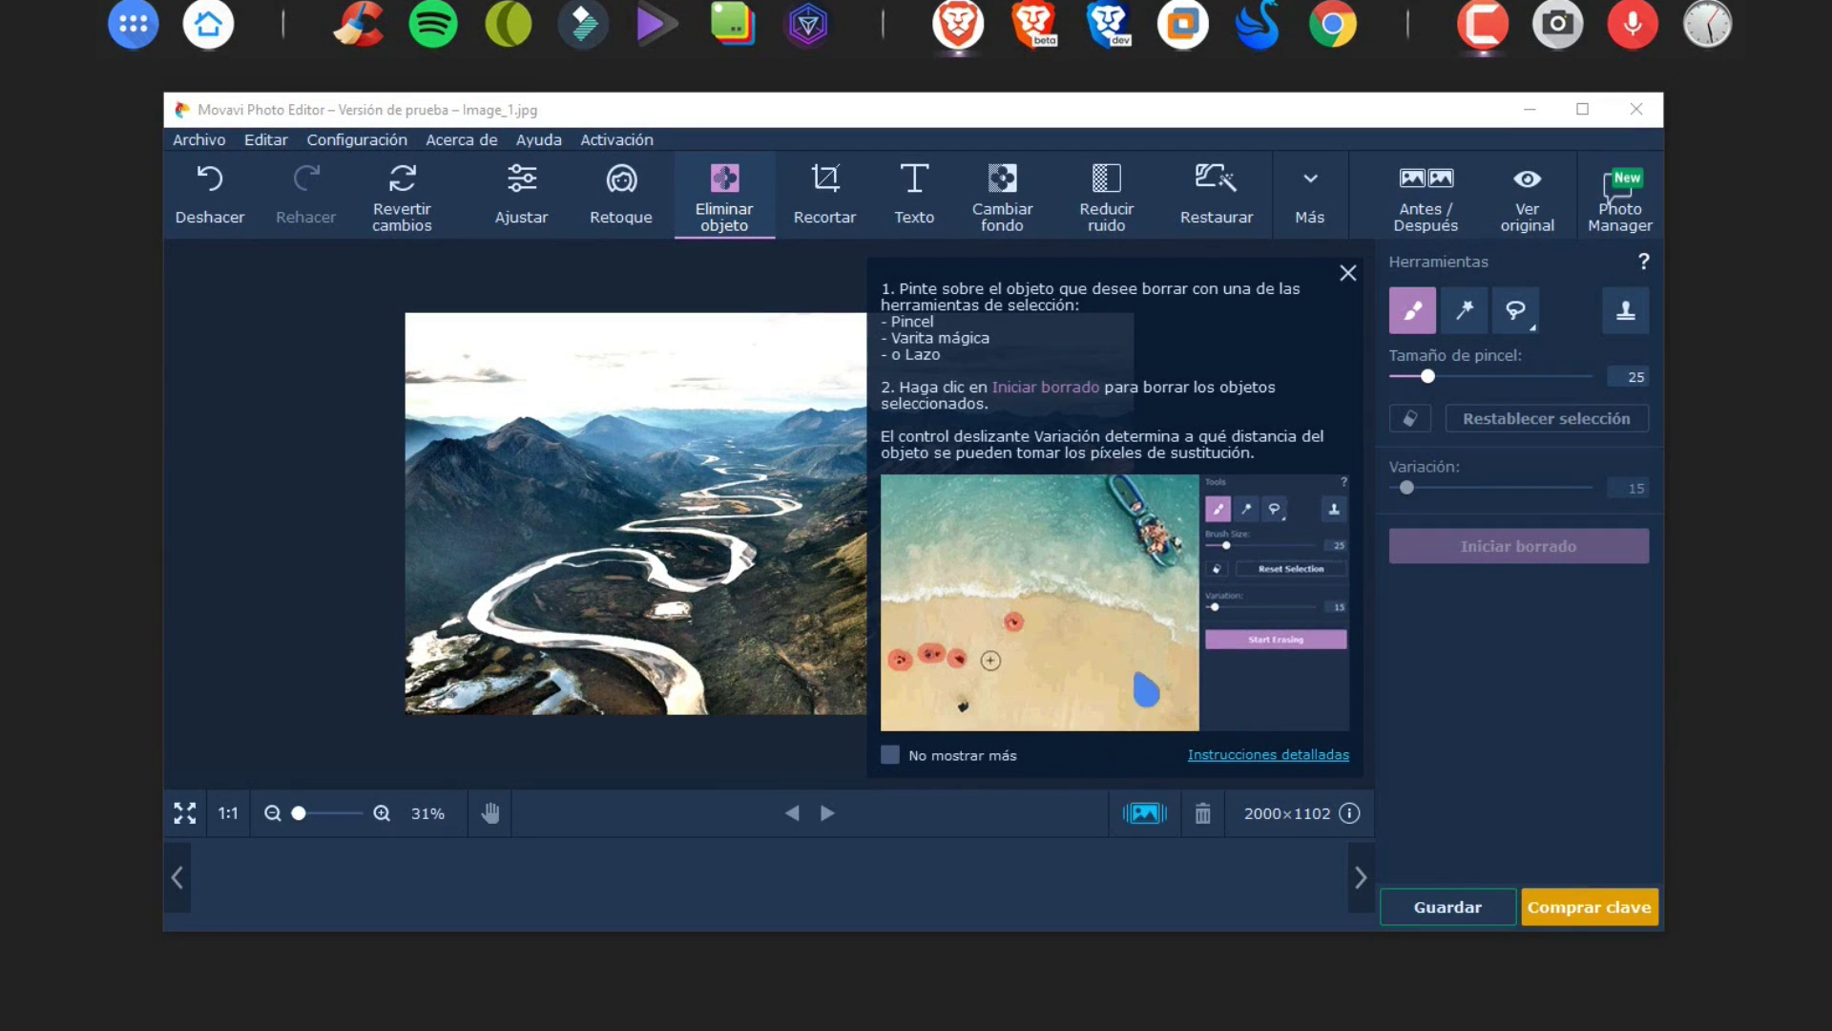
- Erase two small spots near the river and the lower edge
{"action": "left_click", "coordinate": [1349, 273]}
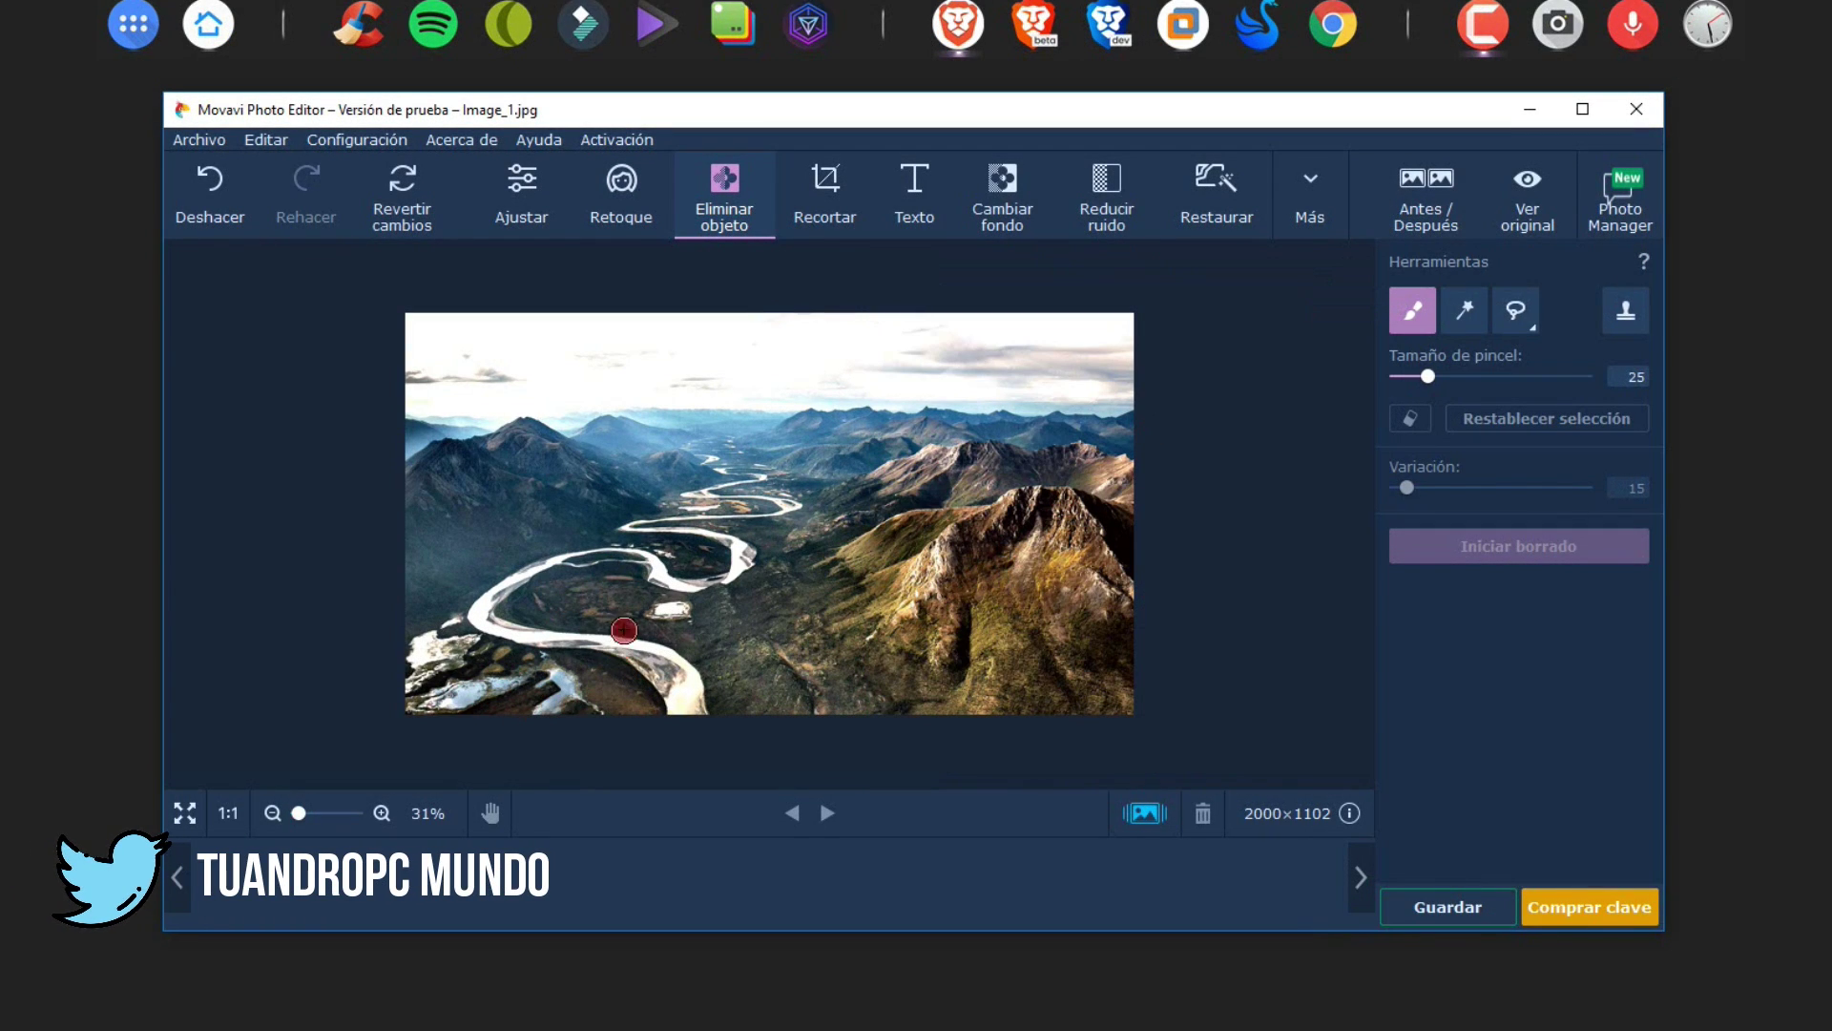
{"action": "left_click_drag", "start_coordinate": [682, 612], "coordinate": [659, 611]}
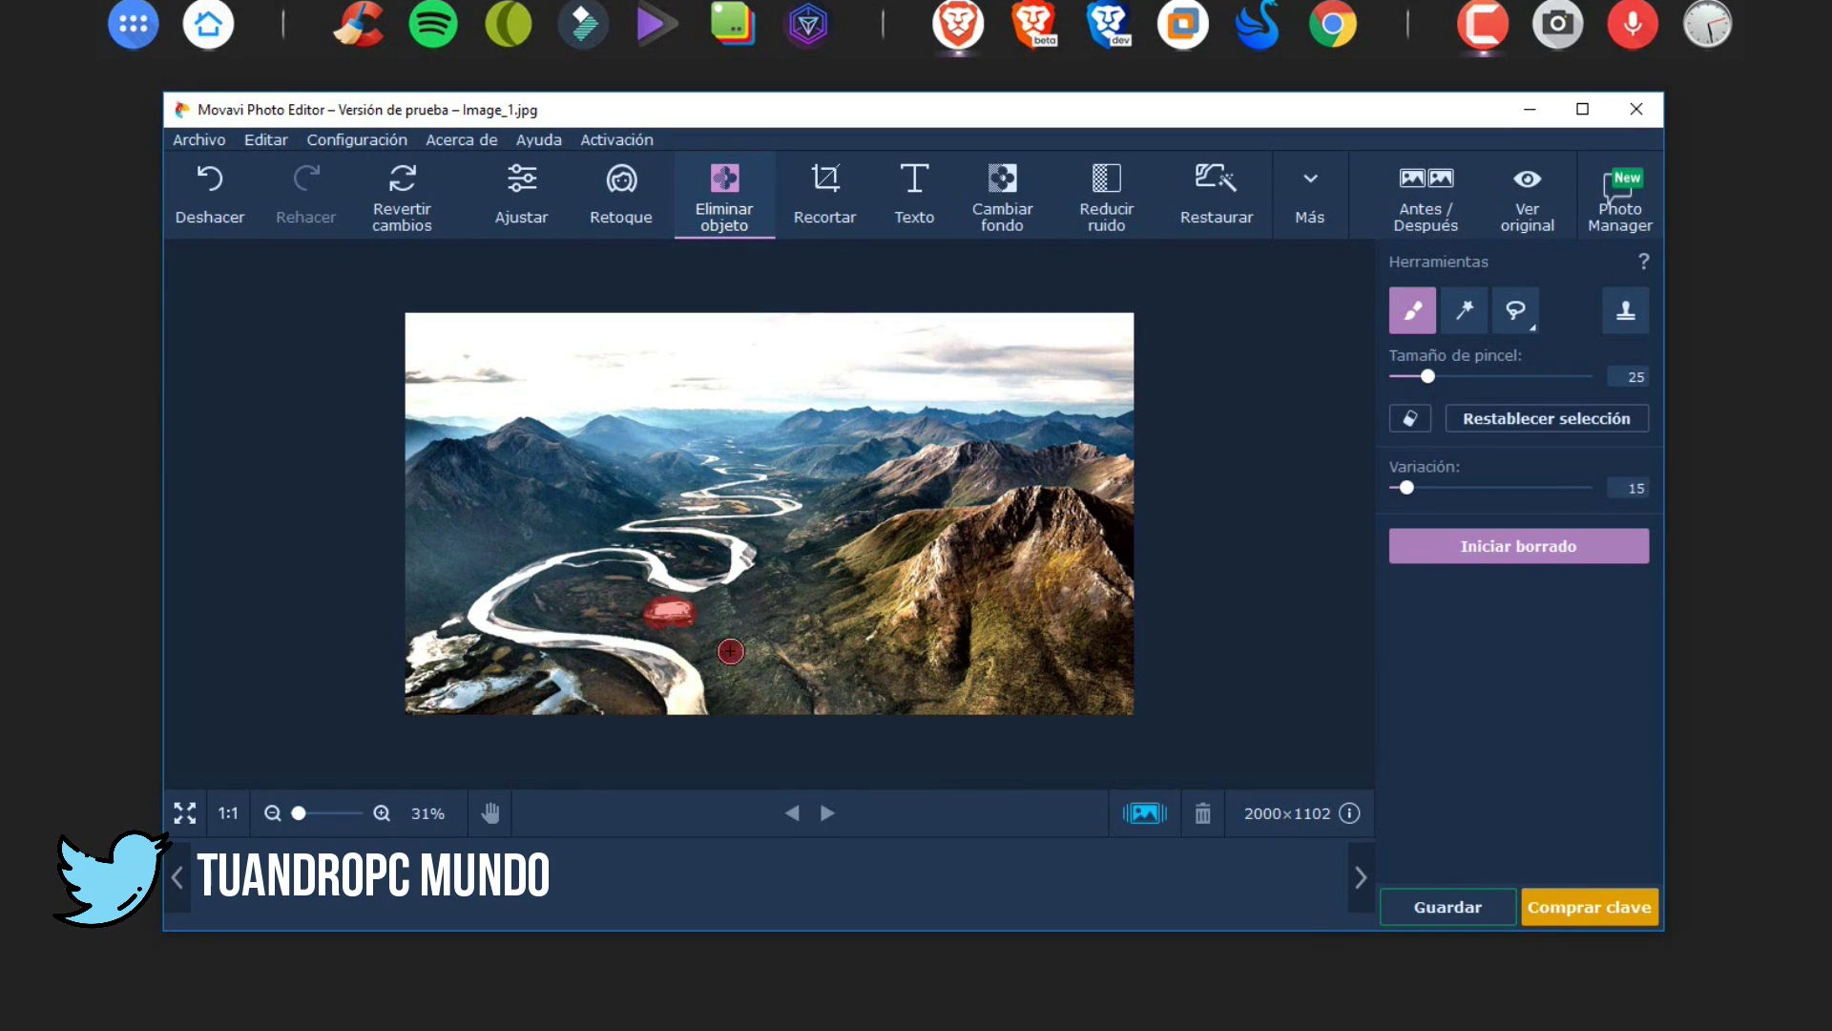
{"action": "left_click", "coordinate": [1532, 555]}
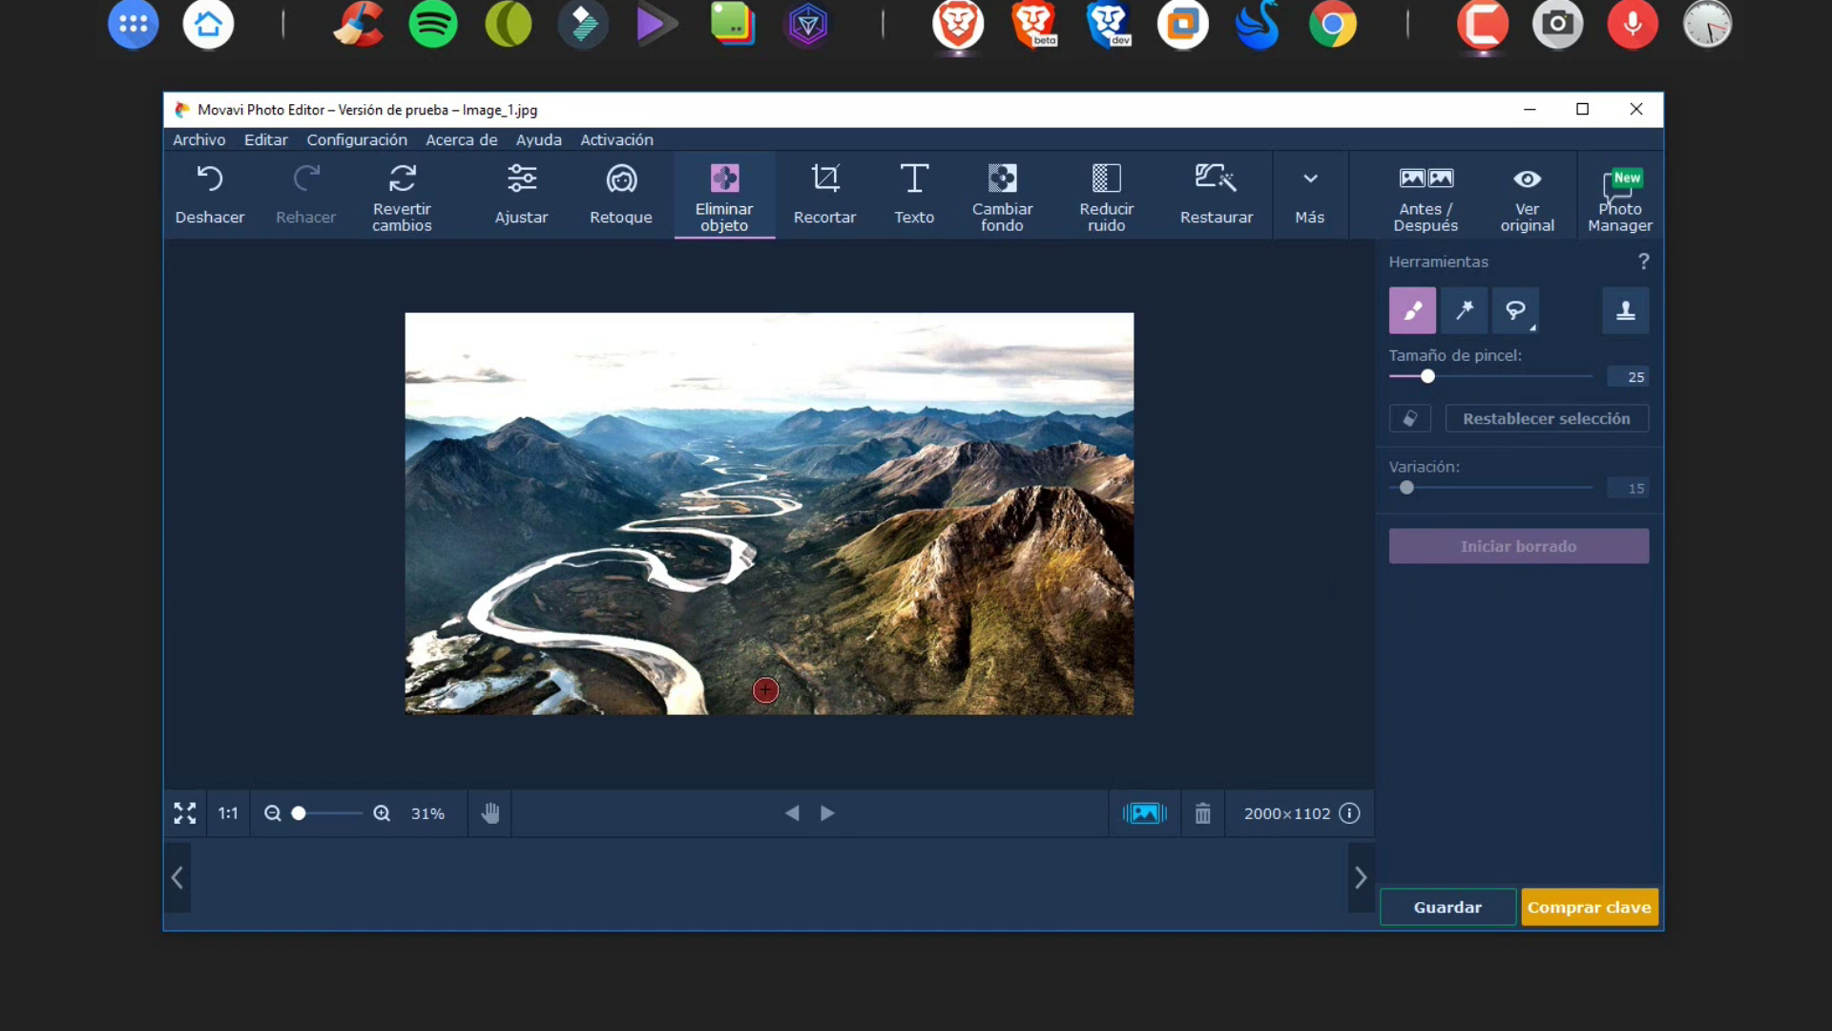
{"action": "left_click_drag", "start_coordinate": [452, 621], "coordinate": [448, 624]}
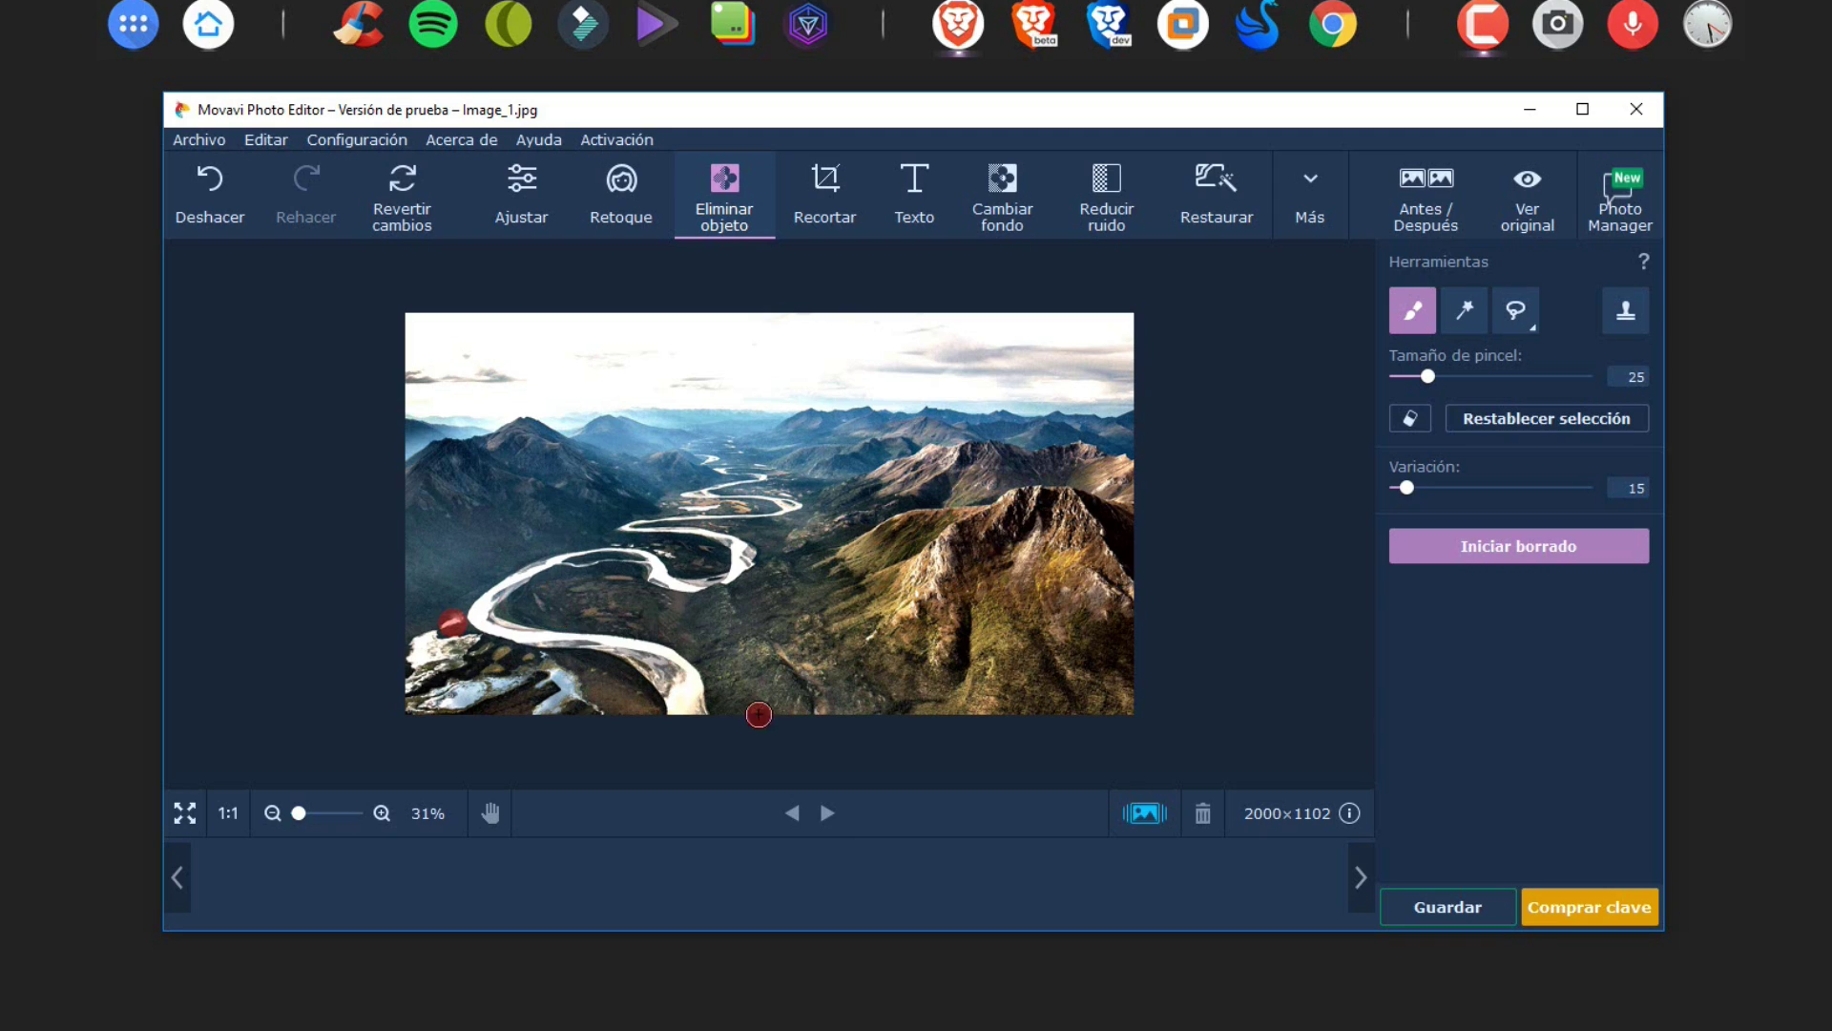
{"action": "left_click", "coordinate": [1577, 550]}
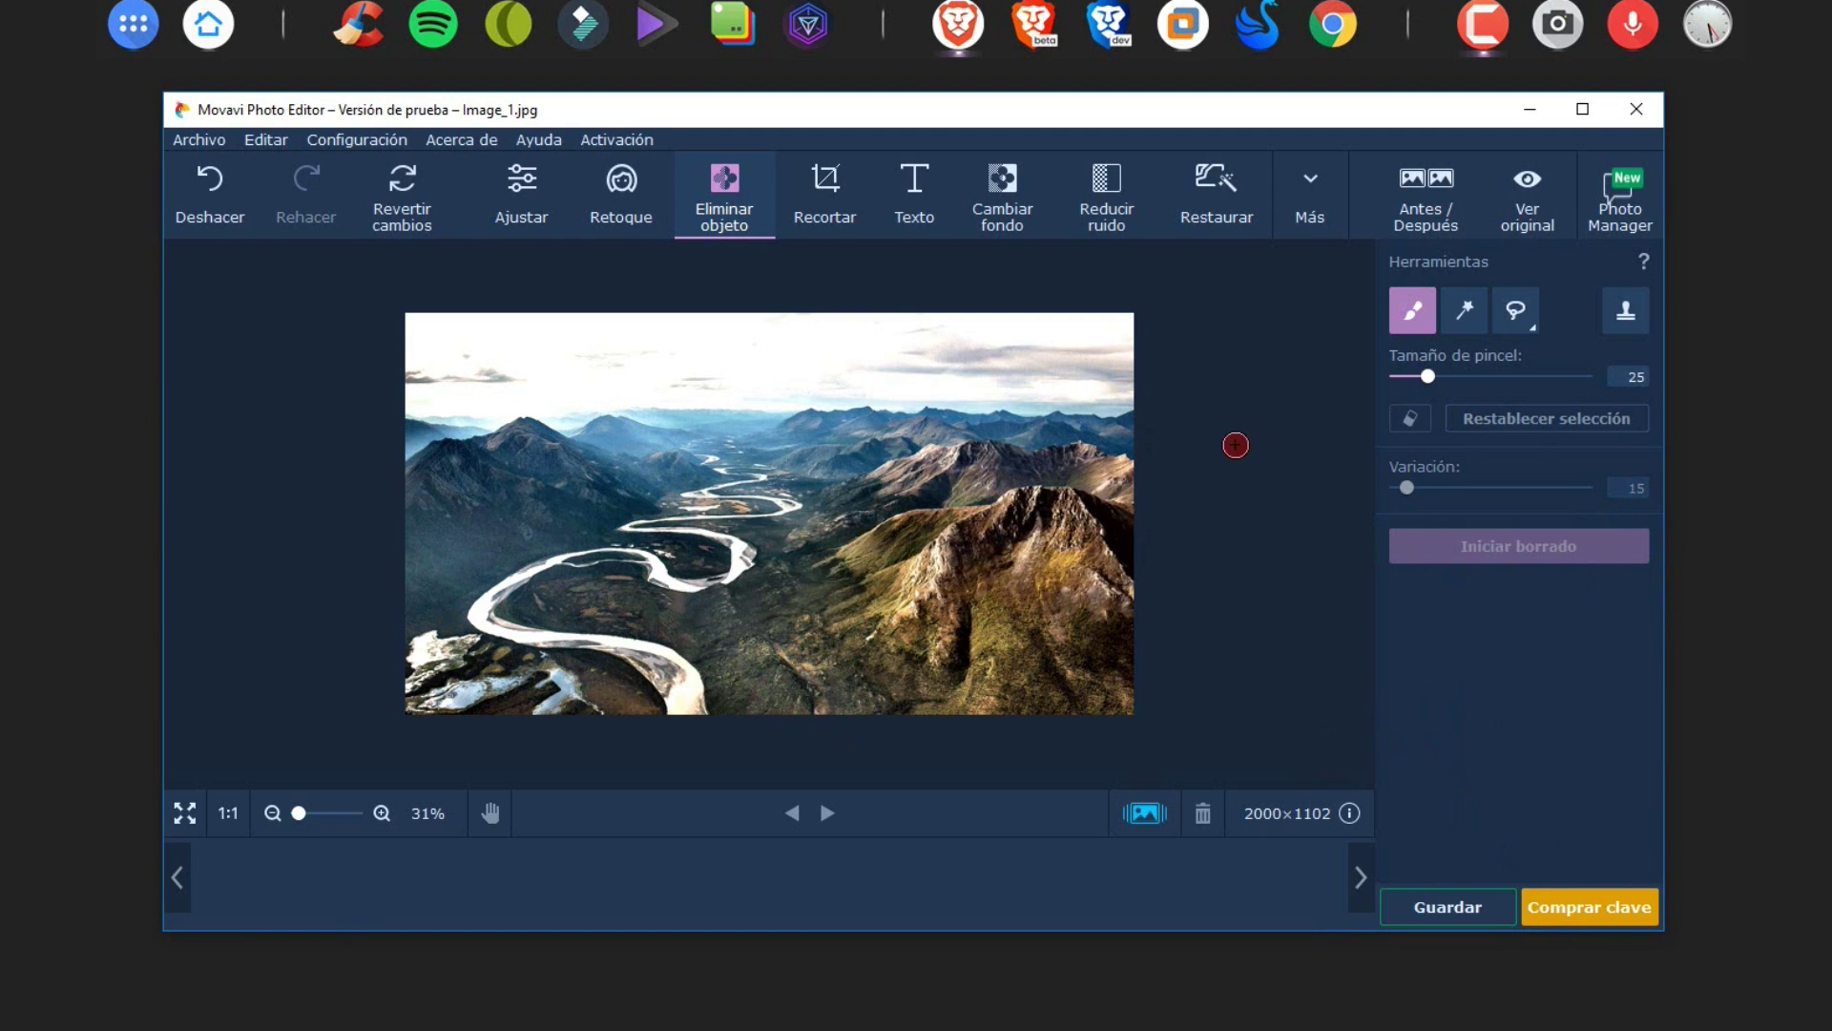
- Paint over the cloud band in the upper-right sky and start erasing it
{"action": "left_click_drag", "start_coordinate": [957, 381], "coordinate": [1115, 366]}
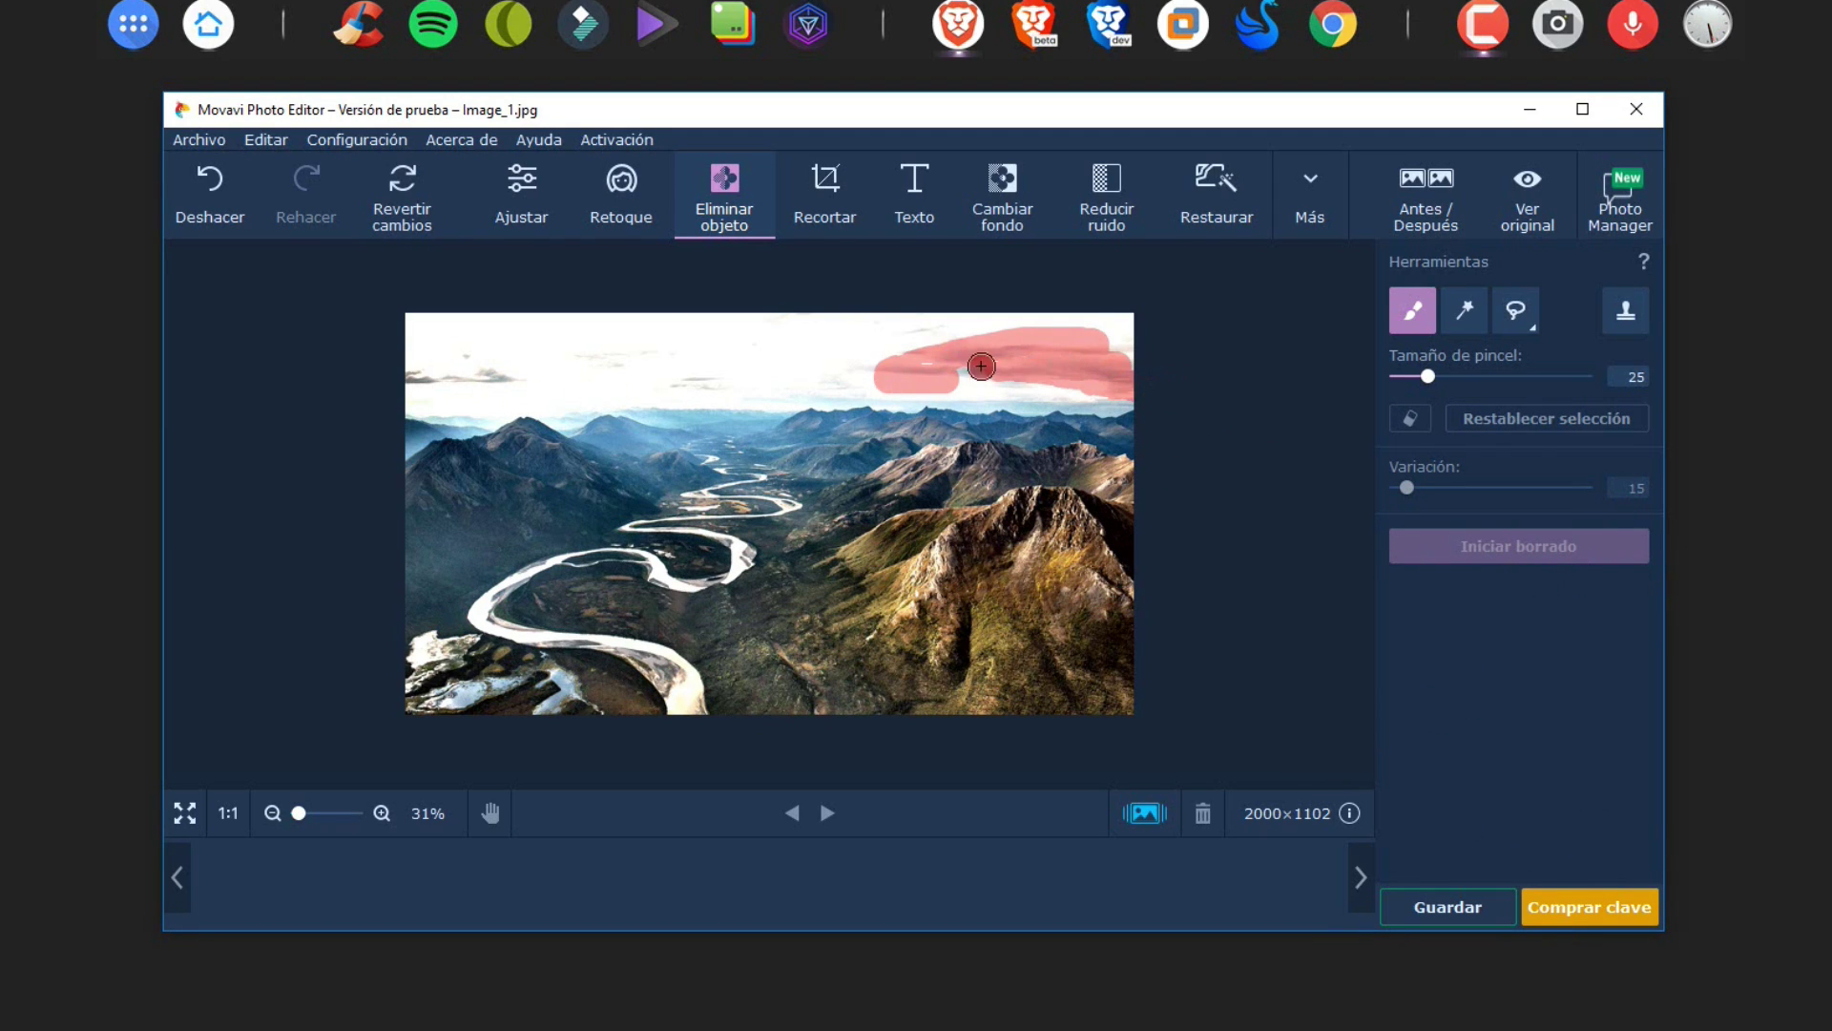
{"action": "left_click_drag", "start_coordinate": [981, 366], "coordinate": [927, 368]}
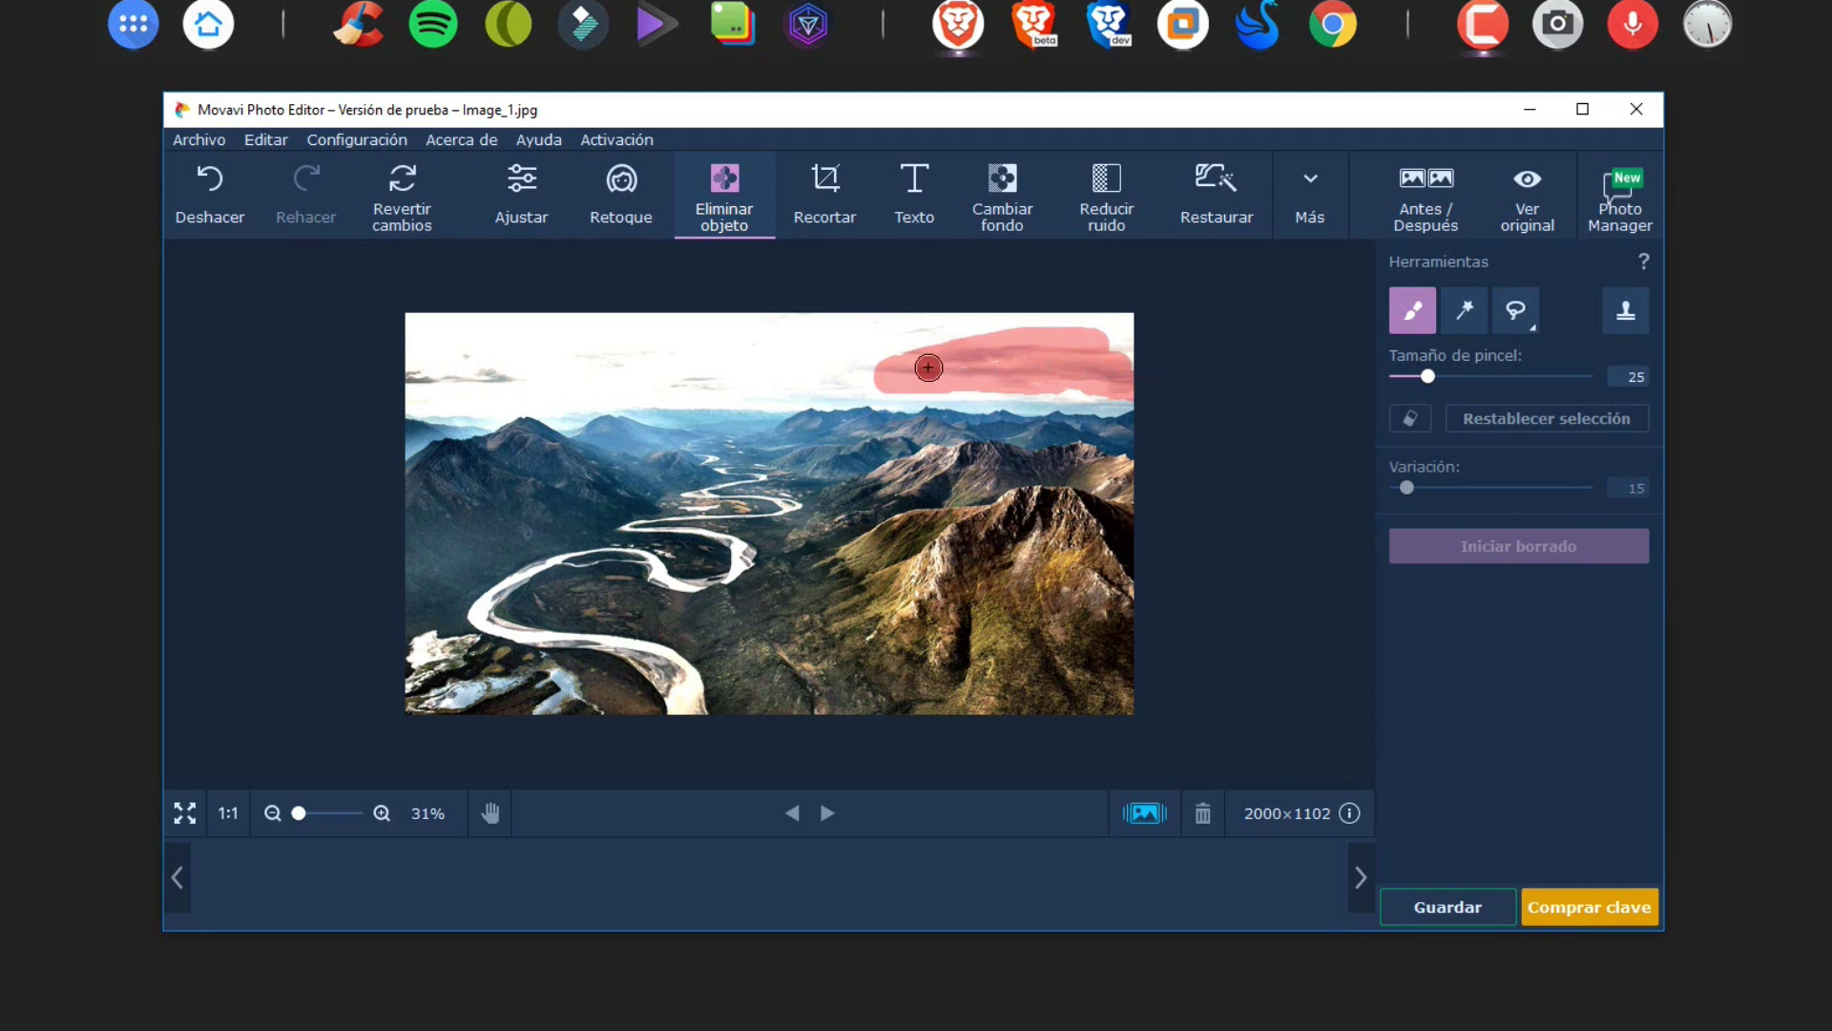
{"action": "left_click", "coordinate": [1588, 558]}
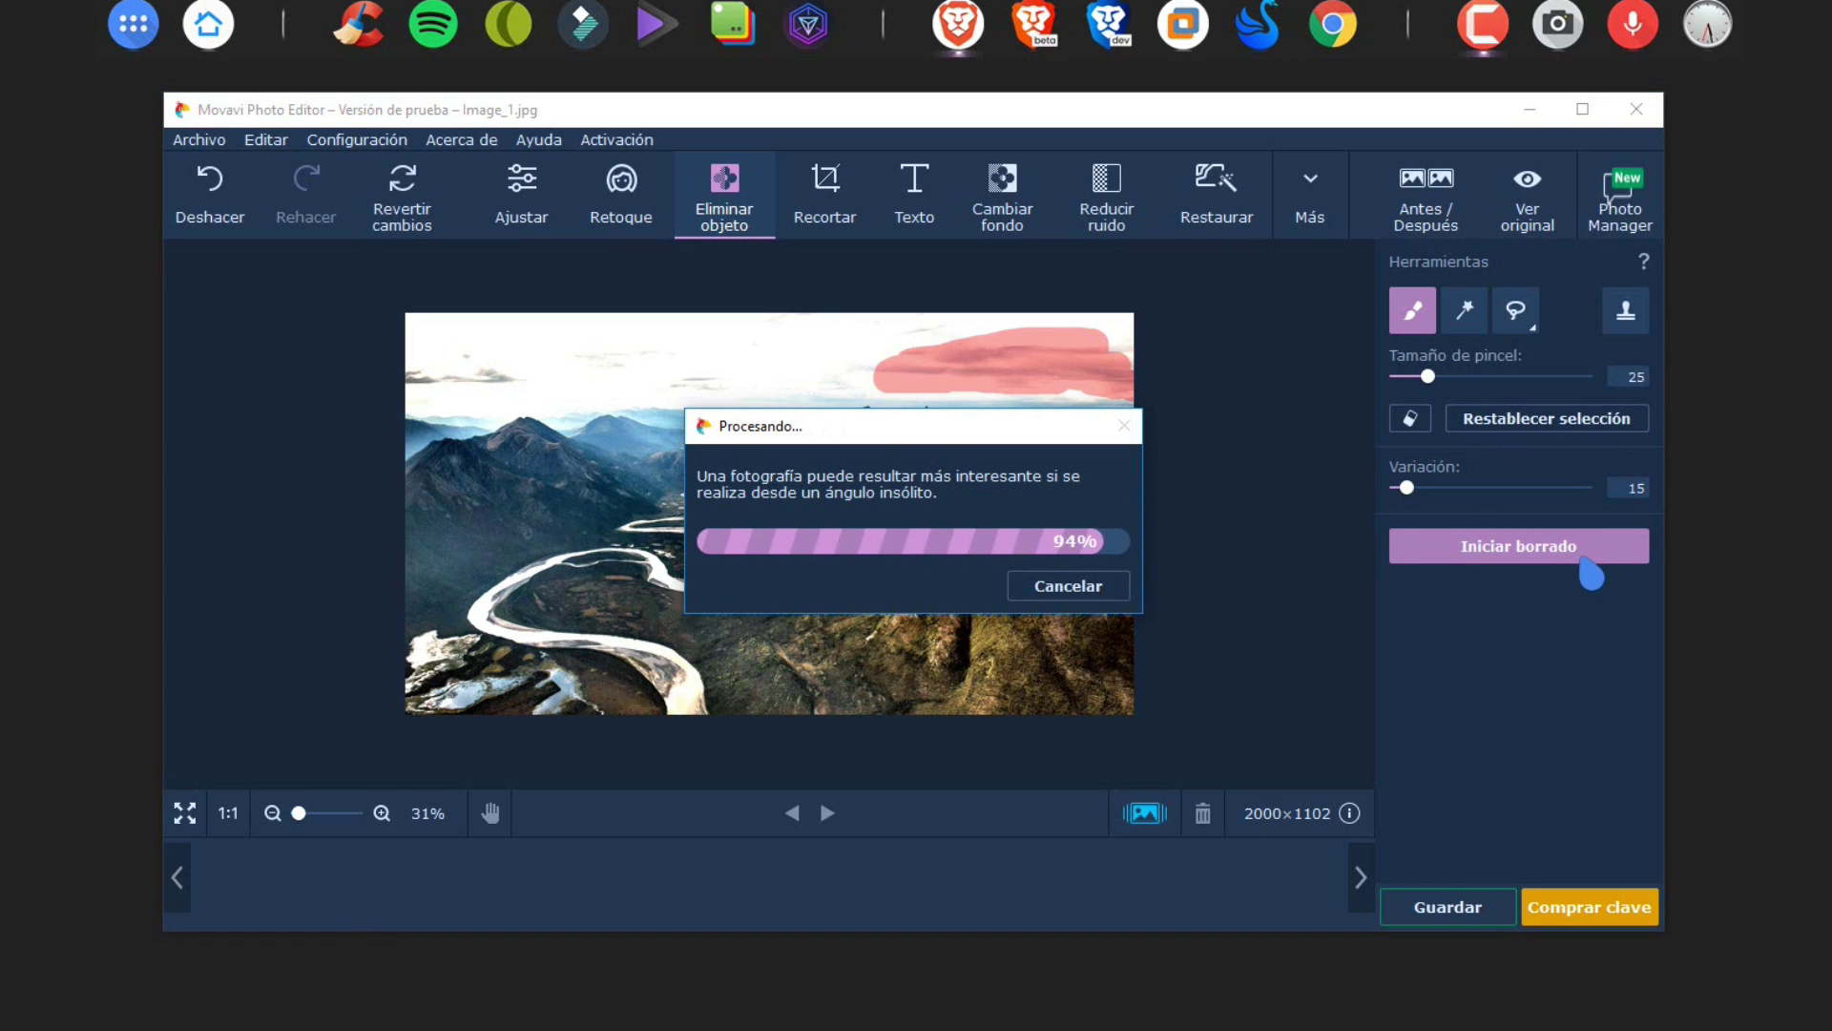
- Browse the crop, text and background options, then apply Magic Enhance under Ajustar
{"action": "left_click", "coordinate": [825, 191]}
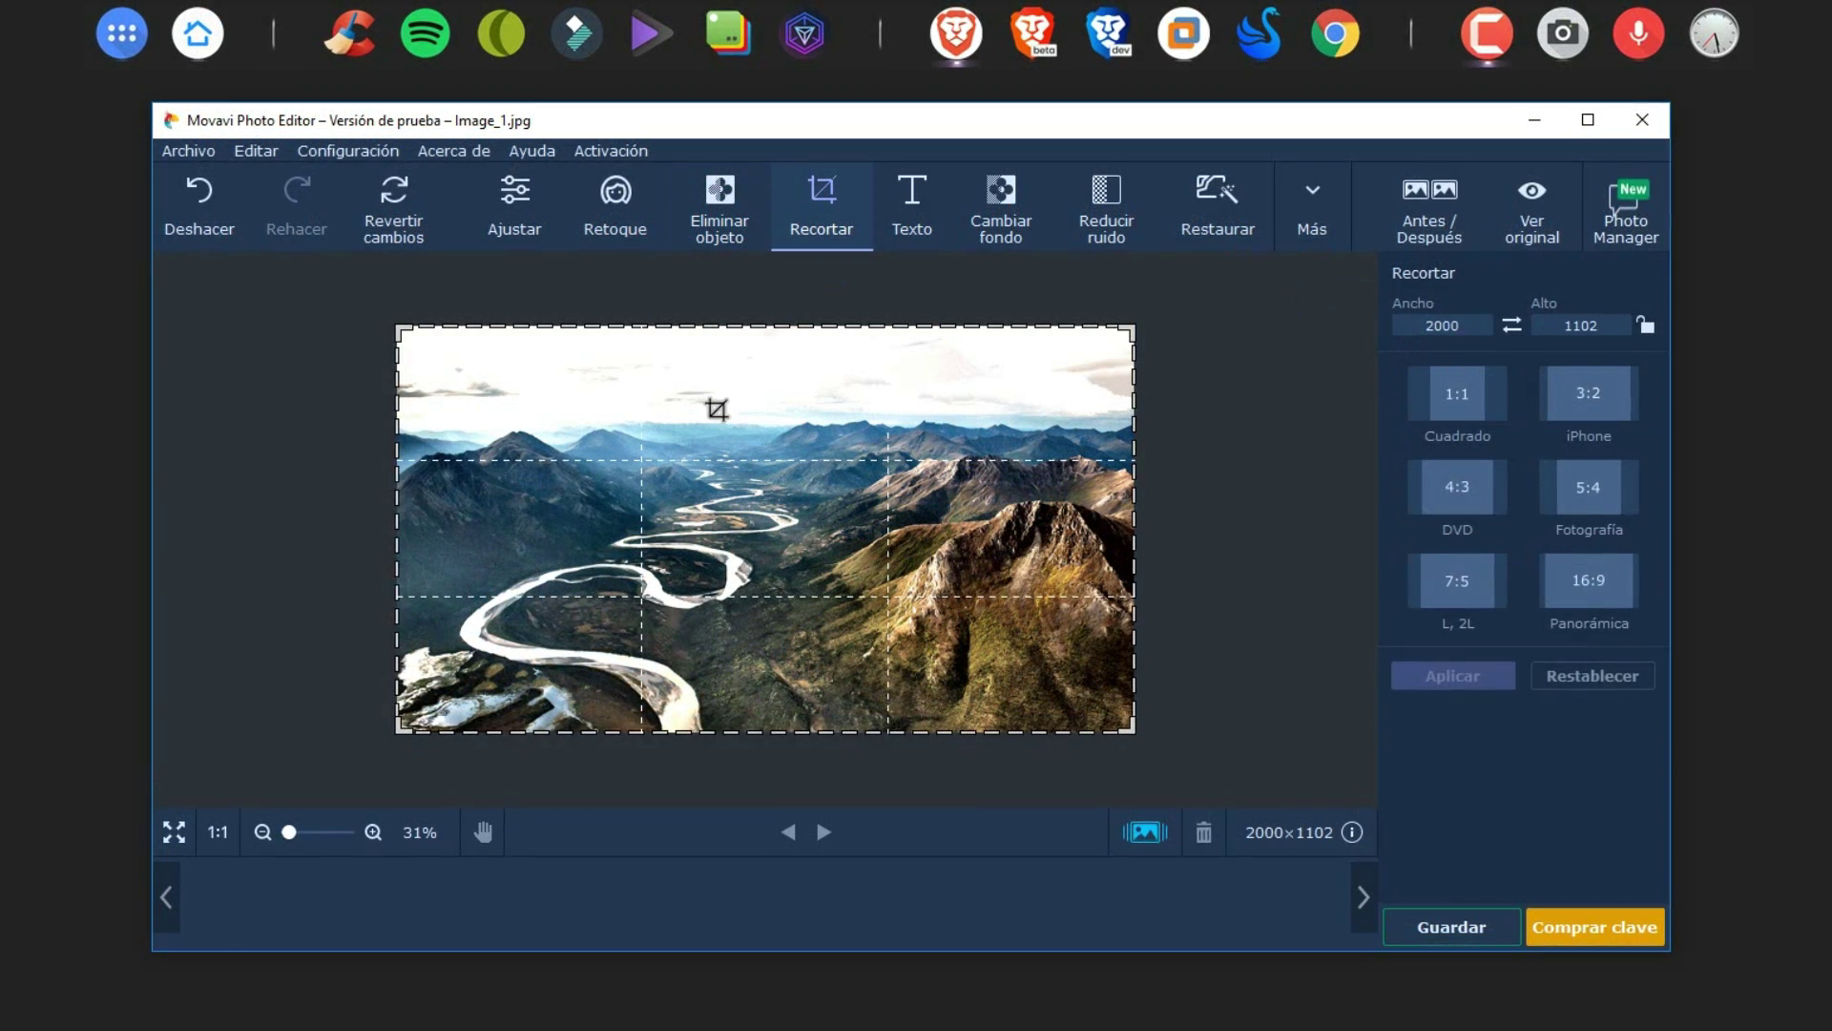
{"action": "left_click", "coordinate": [917, 206]}
{"action": "left_click", "coordinate": [999, 214]}
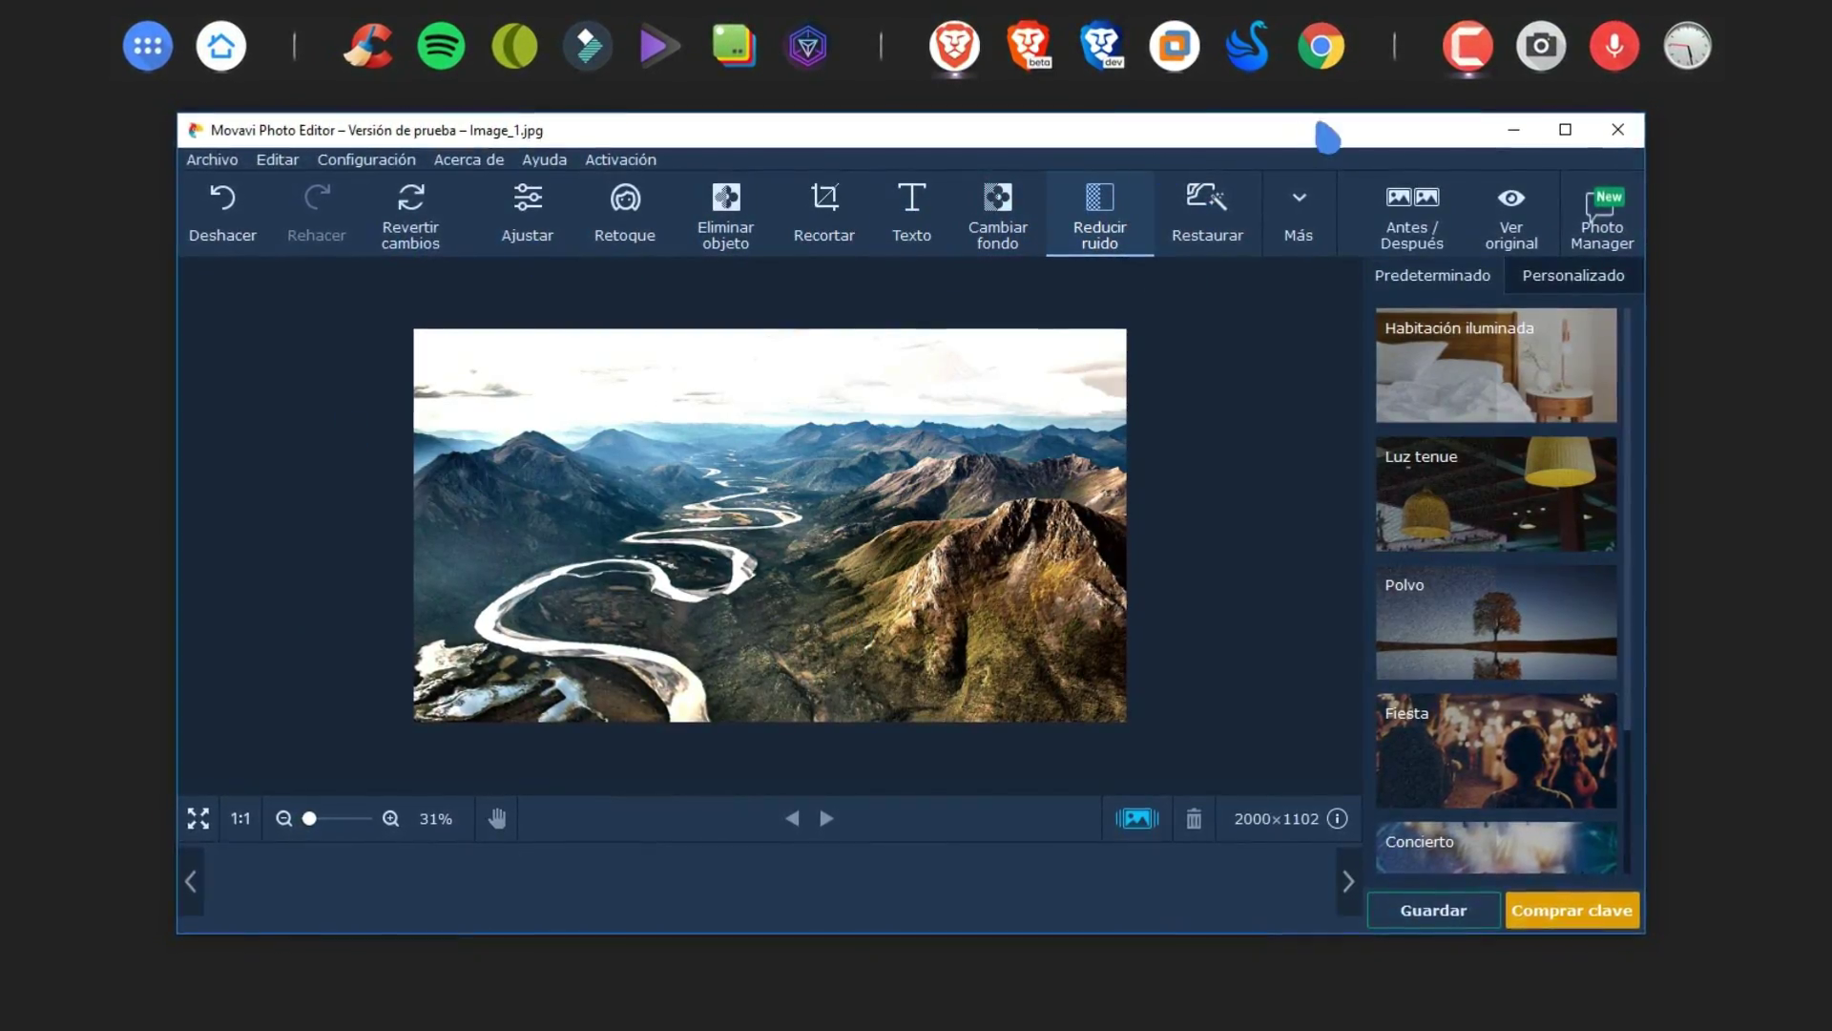
{"action": "left_click", "coordinate": [233, 205]}
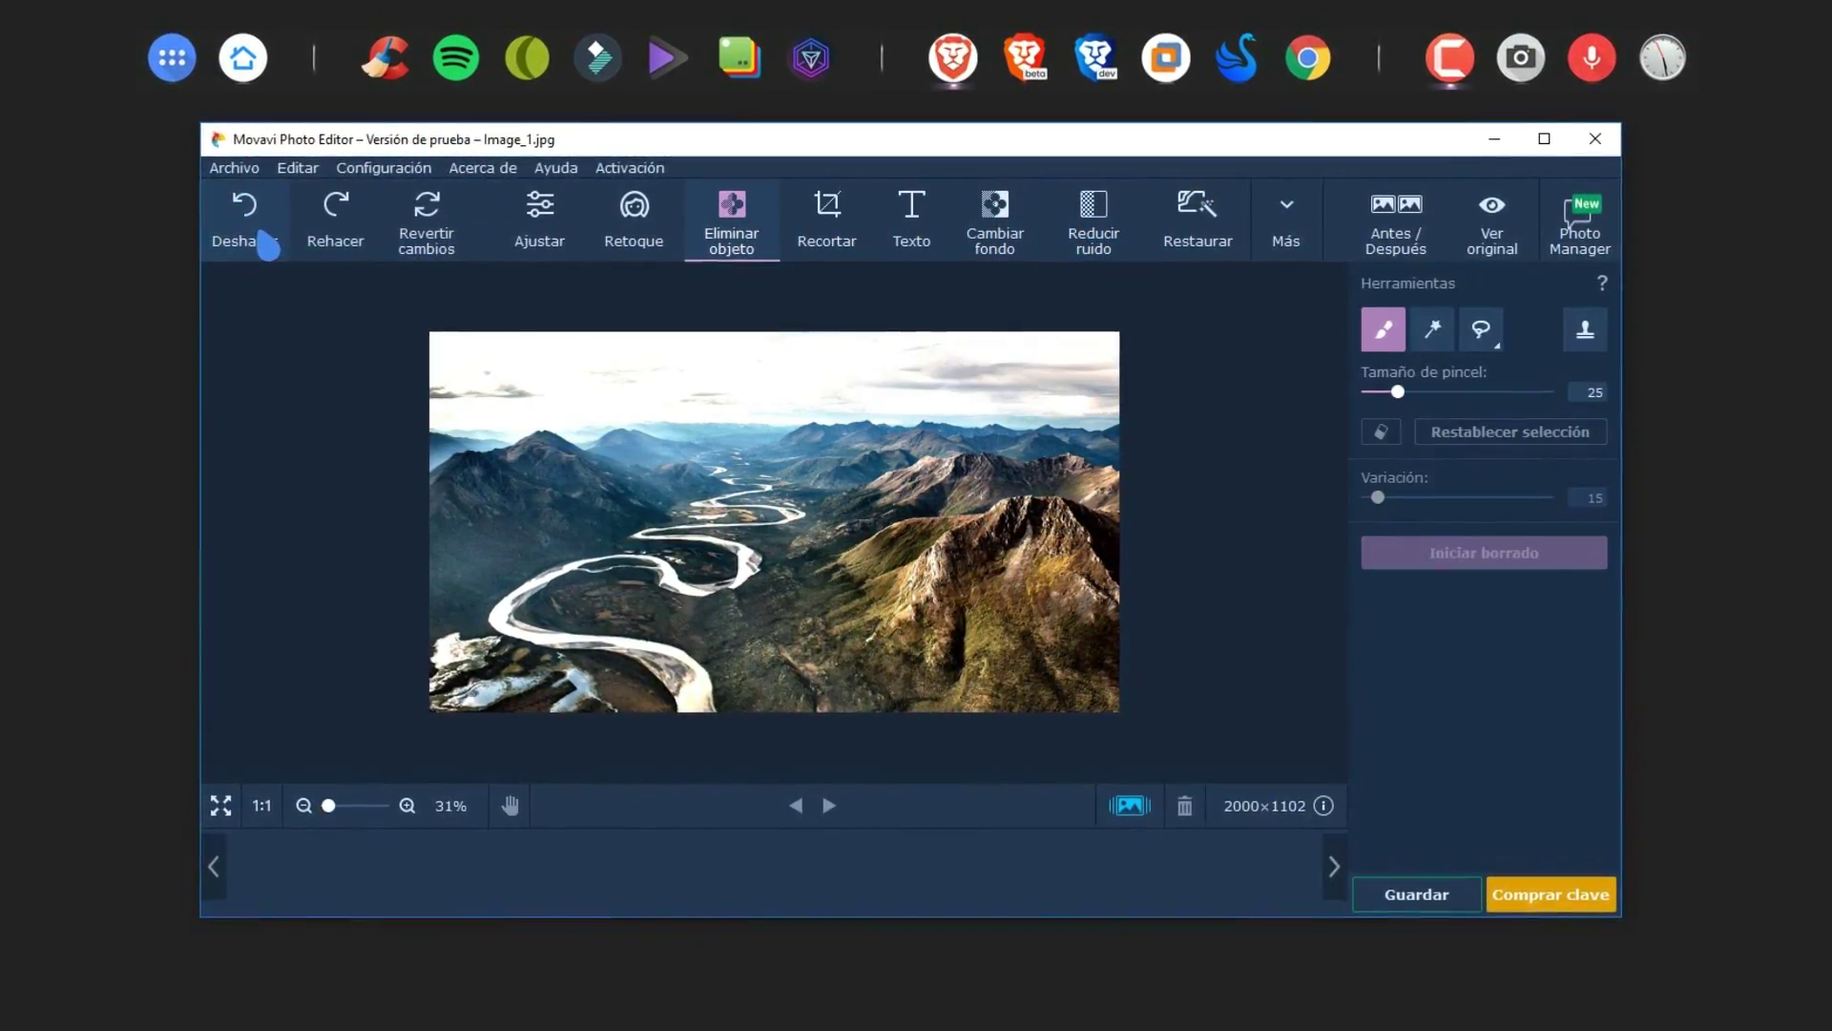
{"action": "left_click", "coordinate": [1423, 330]}
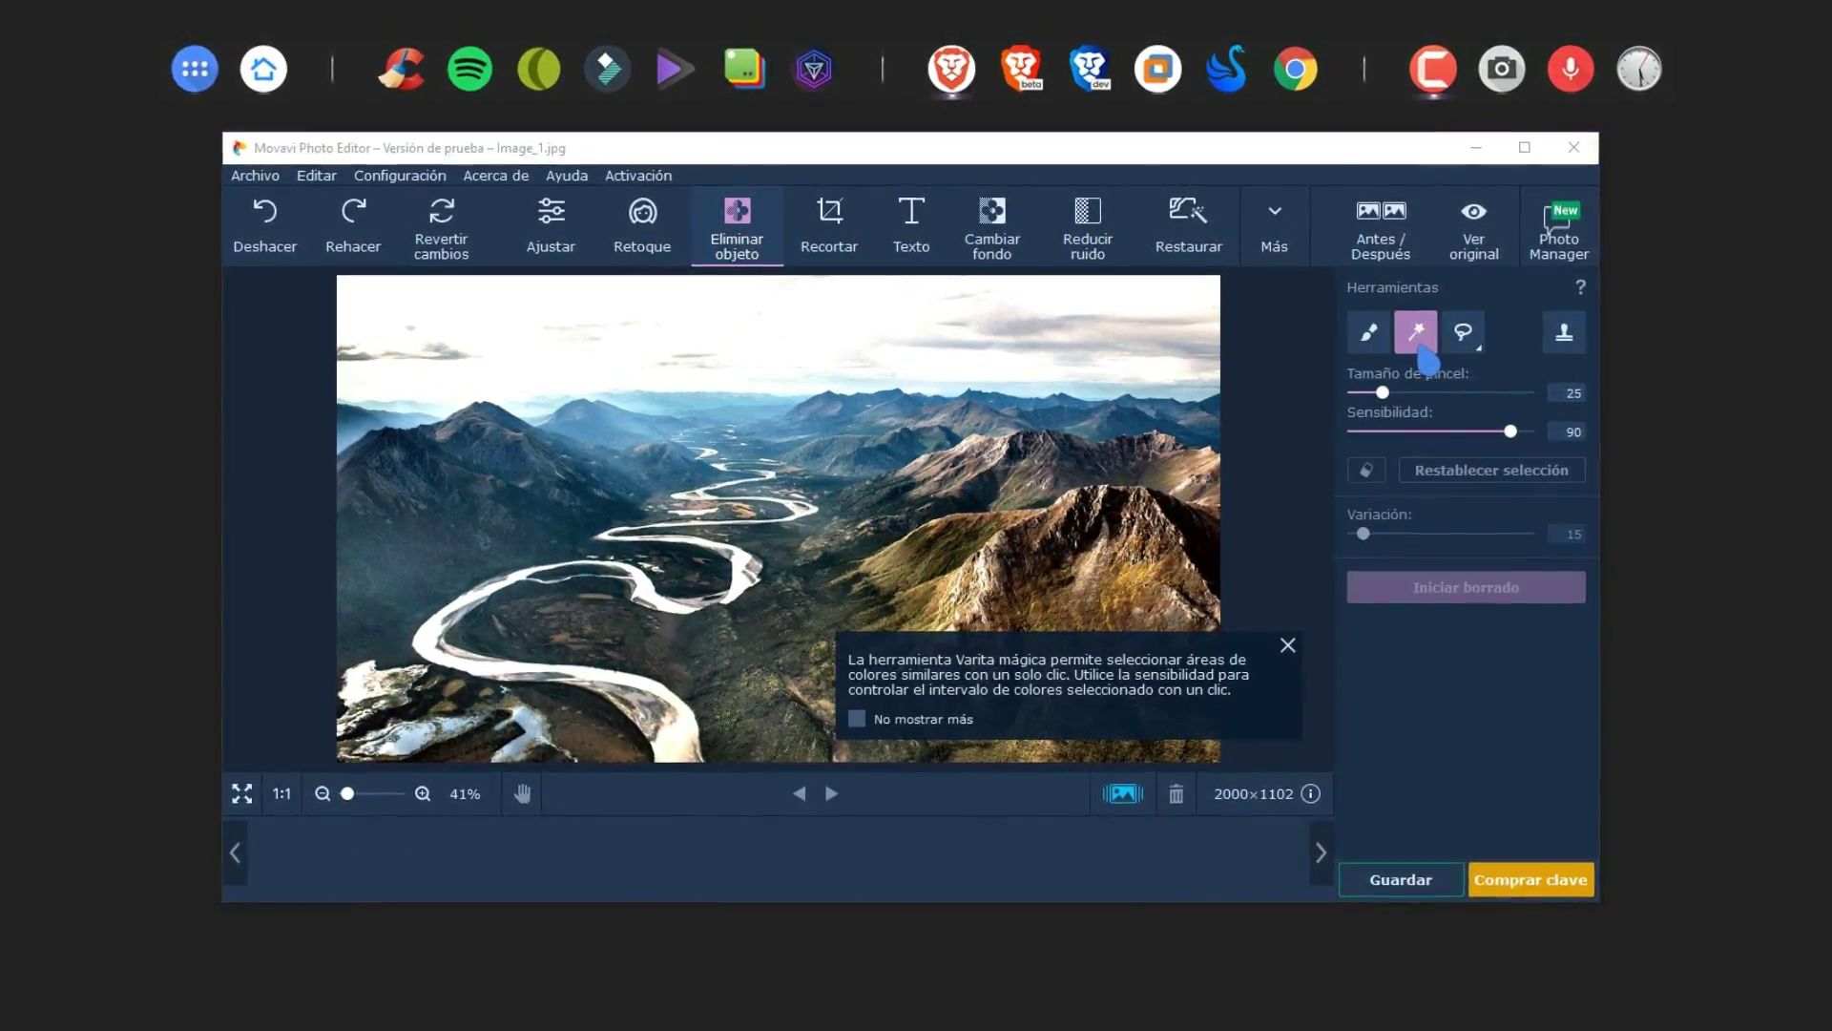
{"action": "left_click", "coordinate": [545, 224]}
{"action": "left_click", "coordinate": [1480, 308]}
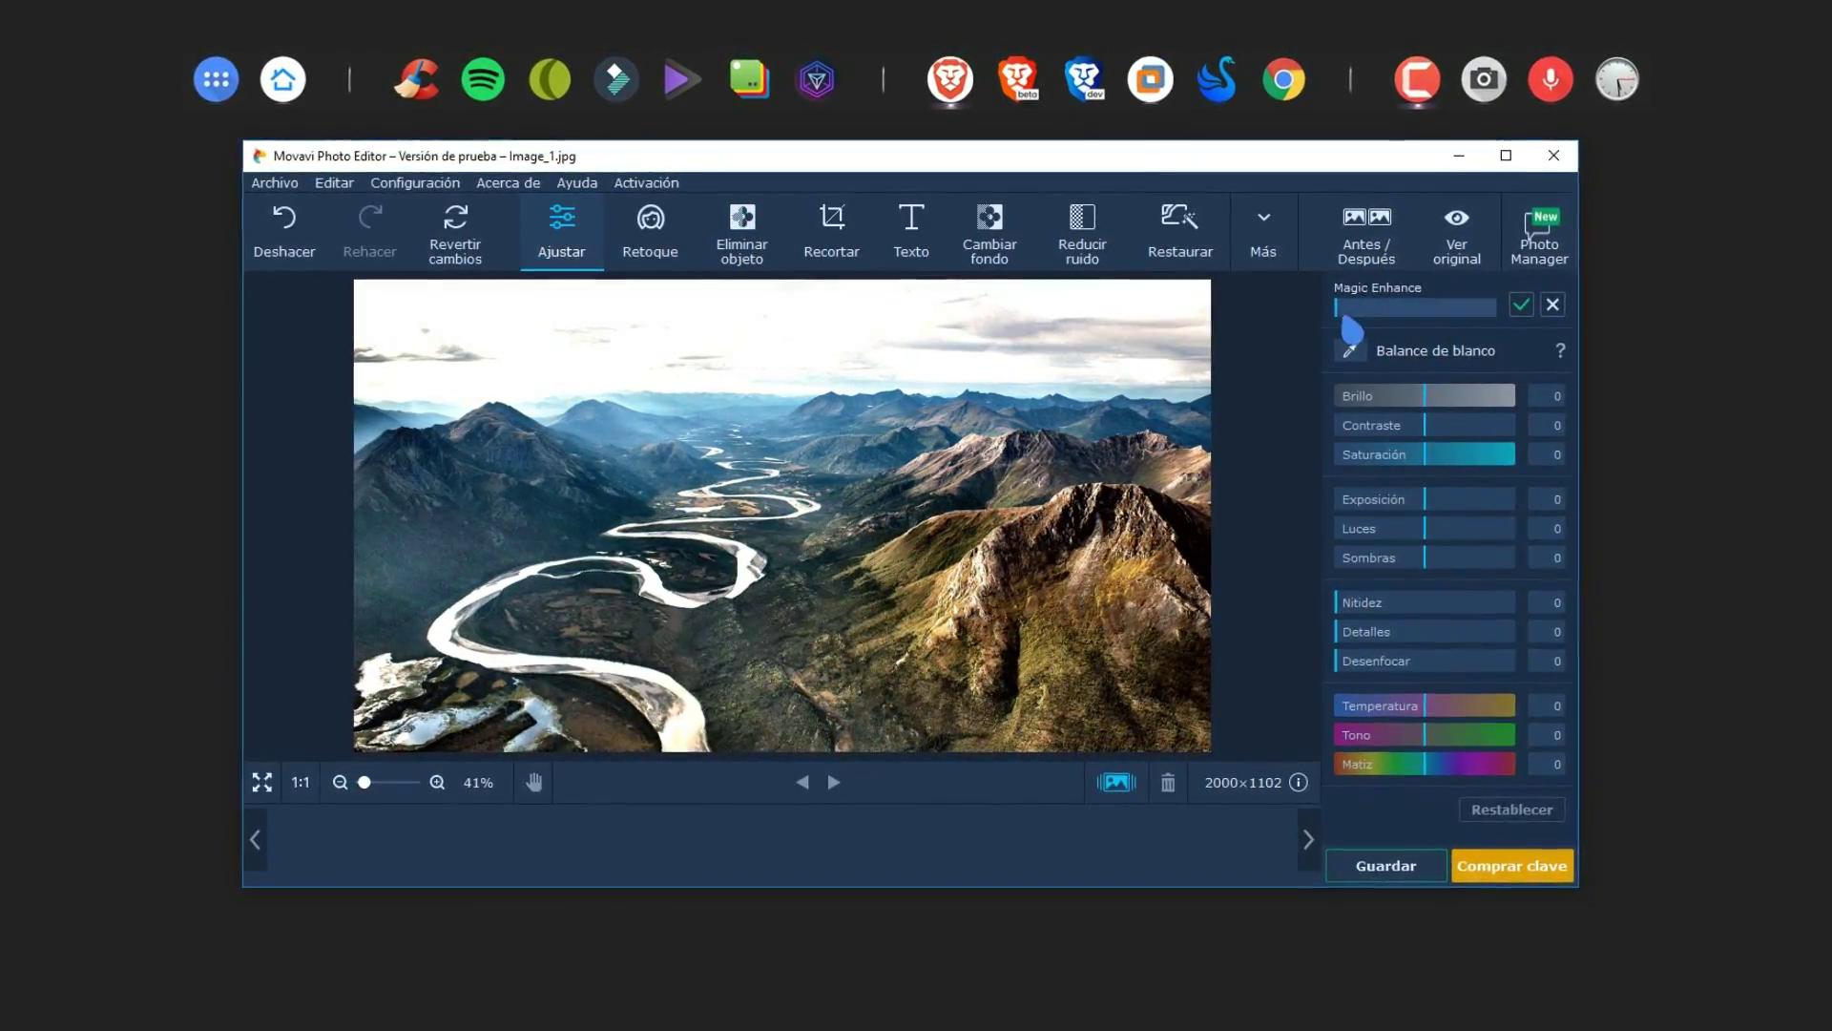
- Add a text box, then remove it with Editar > Deshacer
{"action": "left_click", "coordinate": [912, 234]}
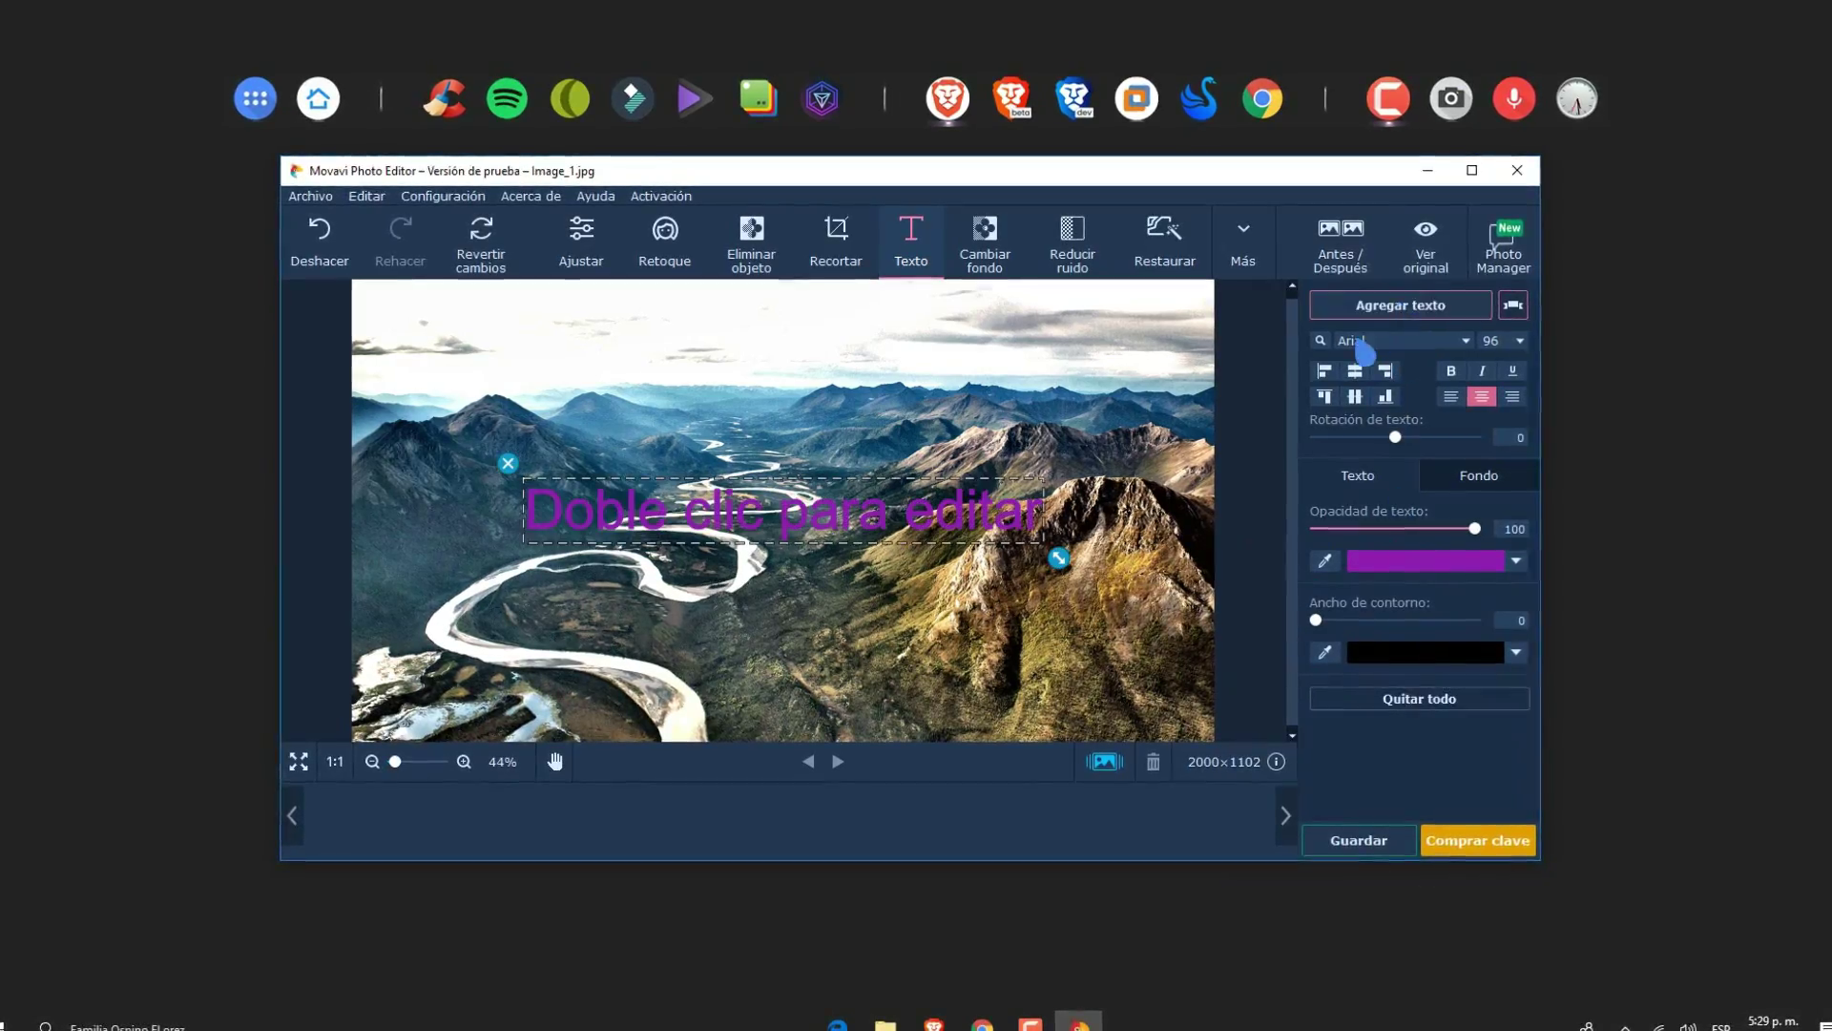
{"action": "left_click", "coordinate": [480, 205]}
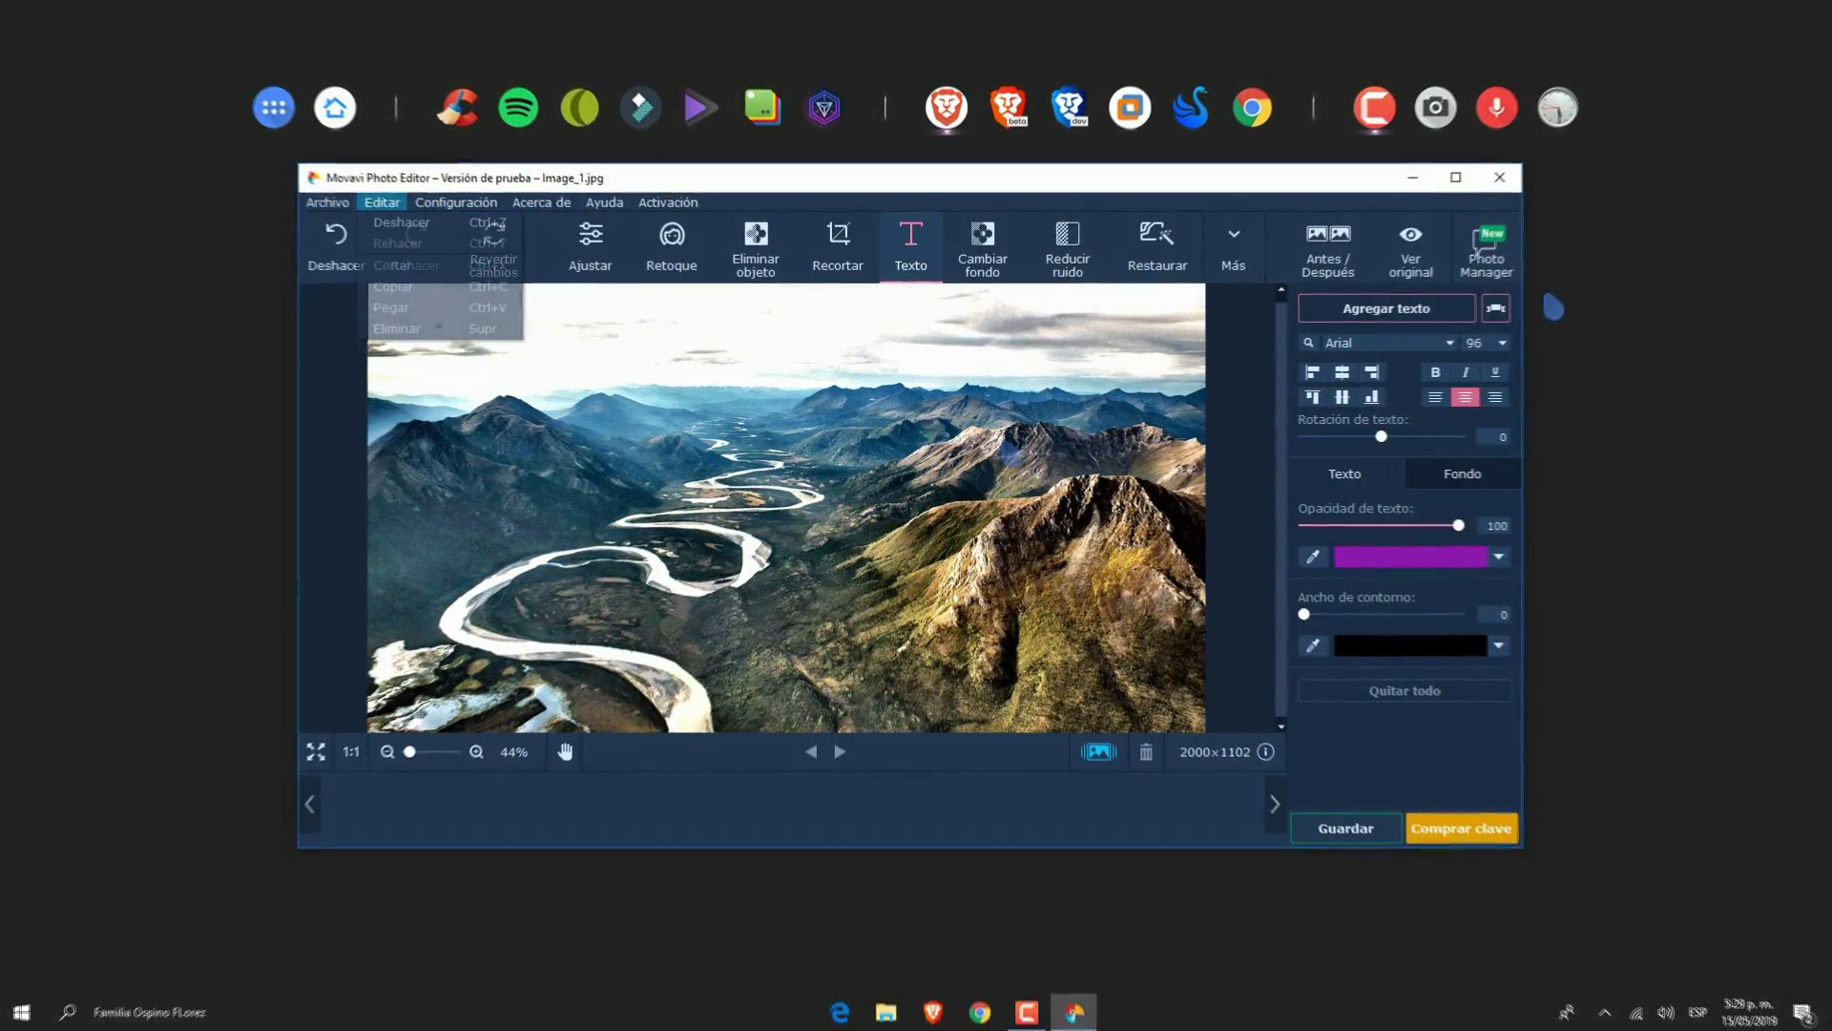
{"action": "left_click", "coordinate": [1007, 456]}
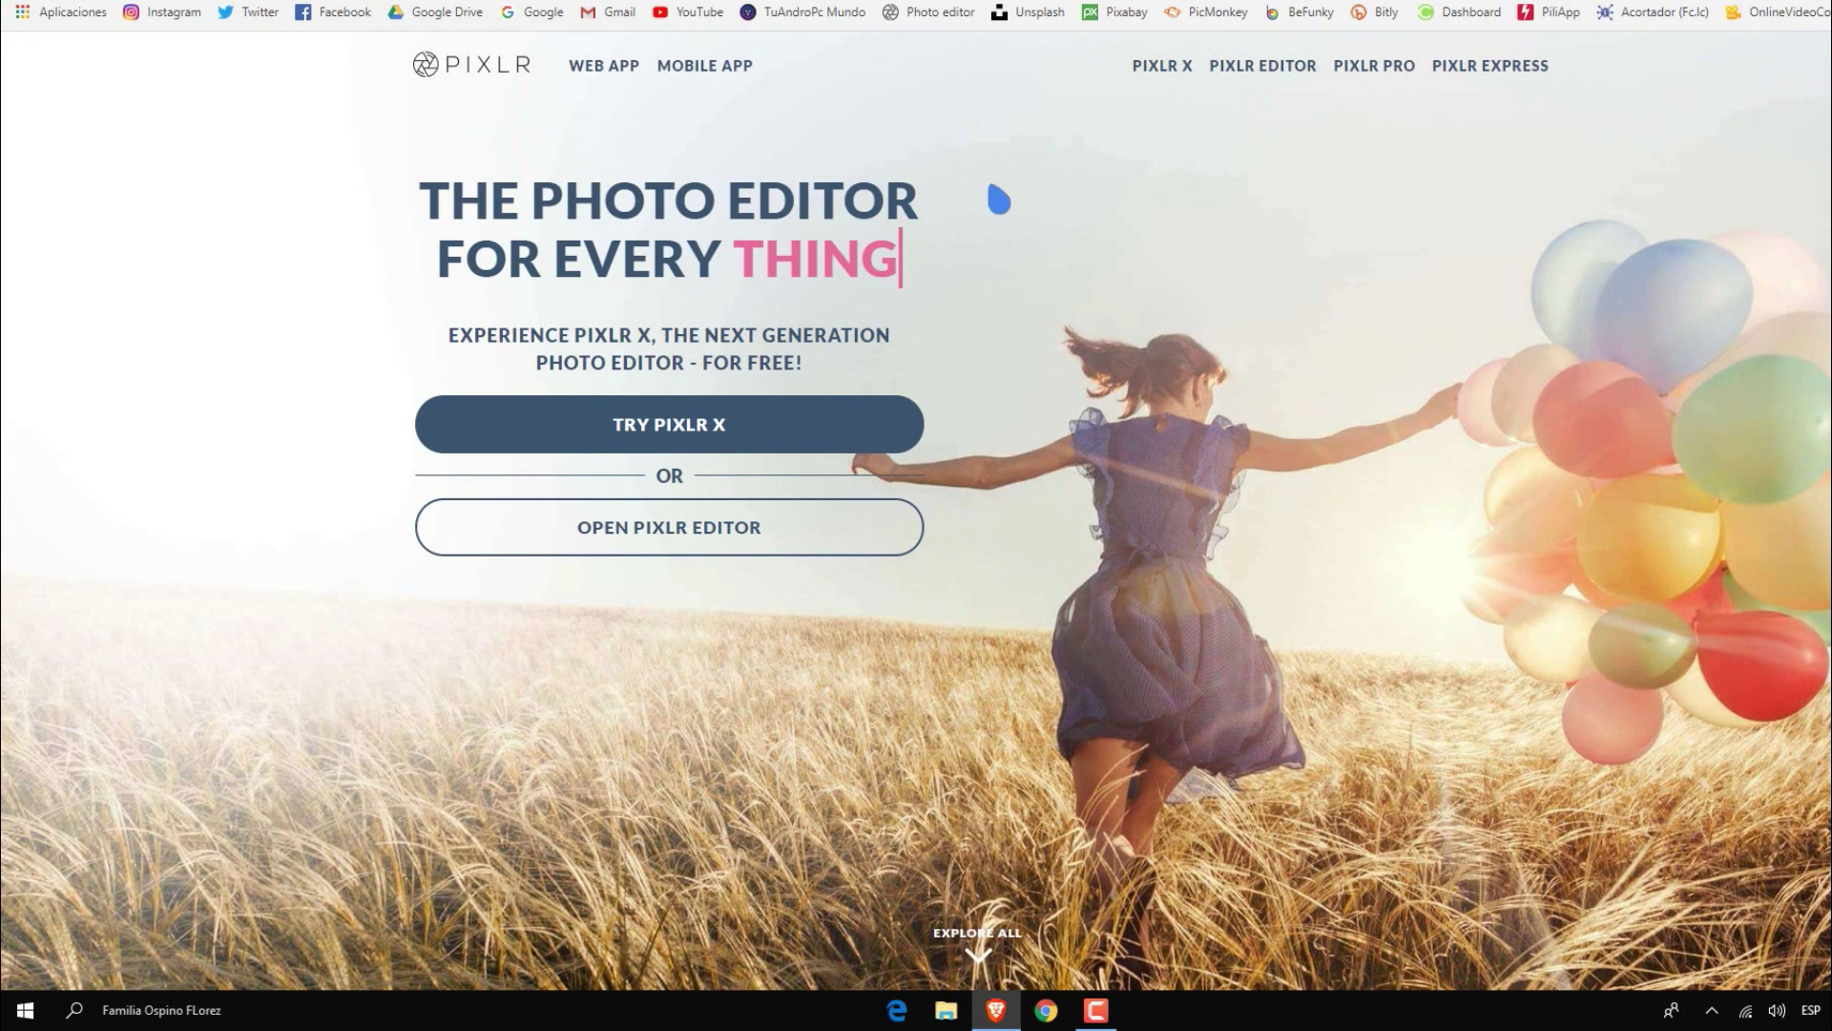
- Launch Pixlr Editor from the homepage and allow Flash so it runs
{"action": "left_click", "coordinate": [716, 534]}
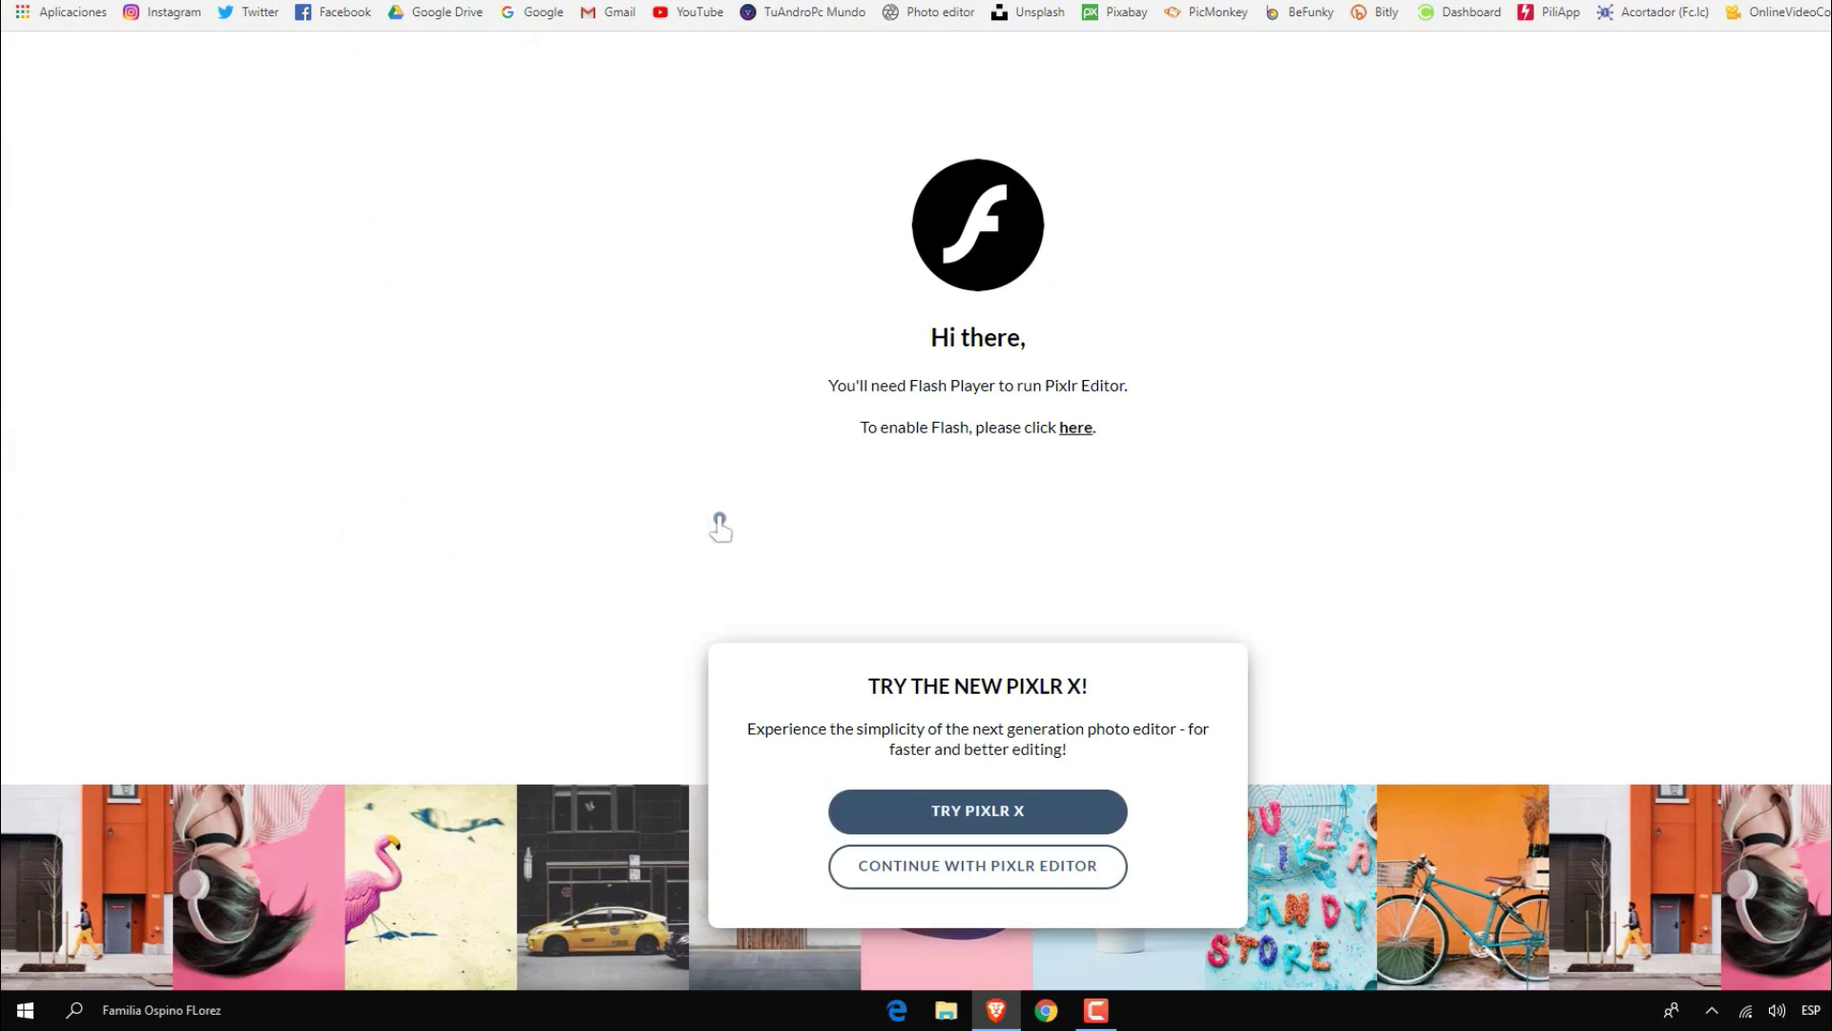
{"action": "left_click", "coordinate": [1076, 429]}
{"action": "left_click", "coordinate": [611, 101]}
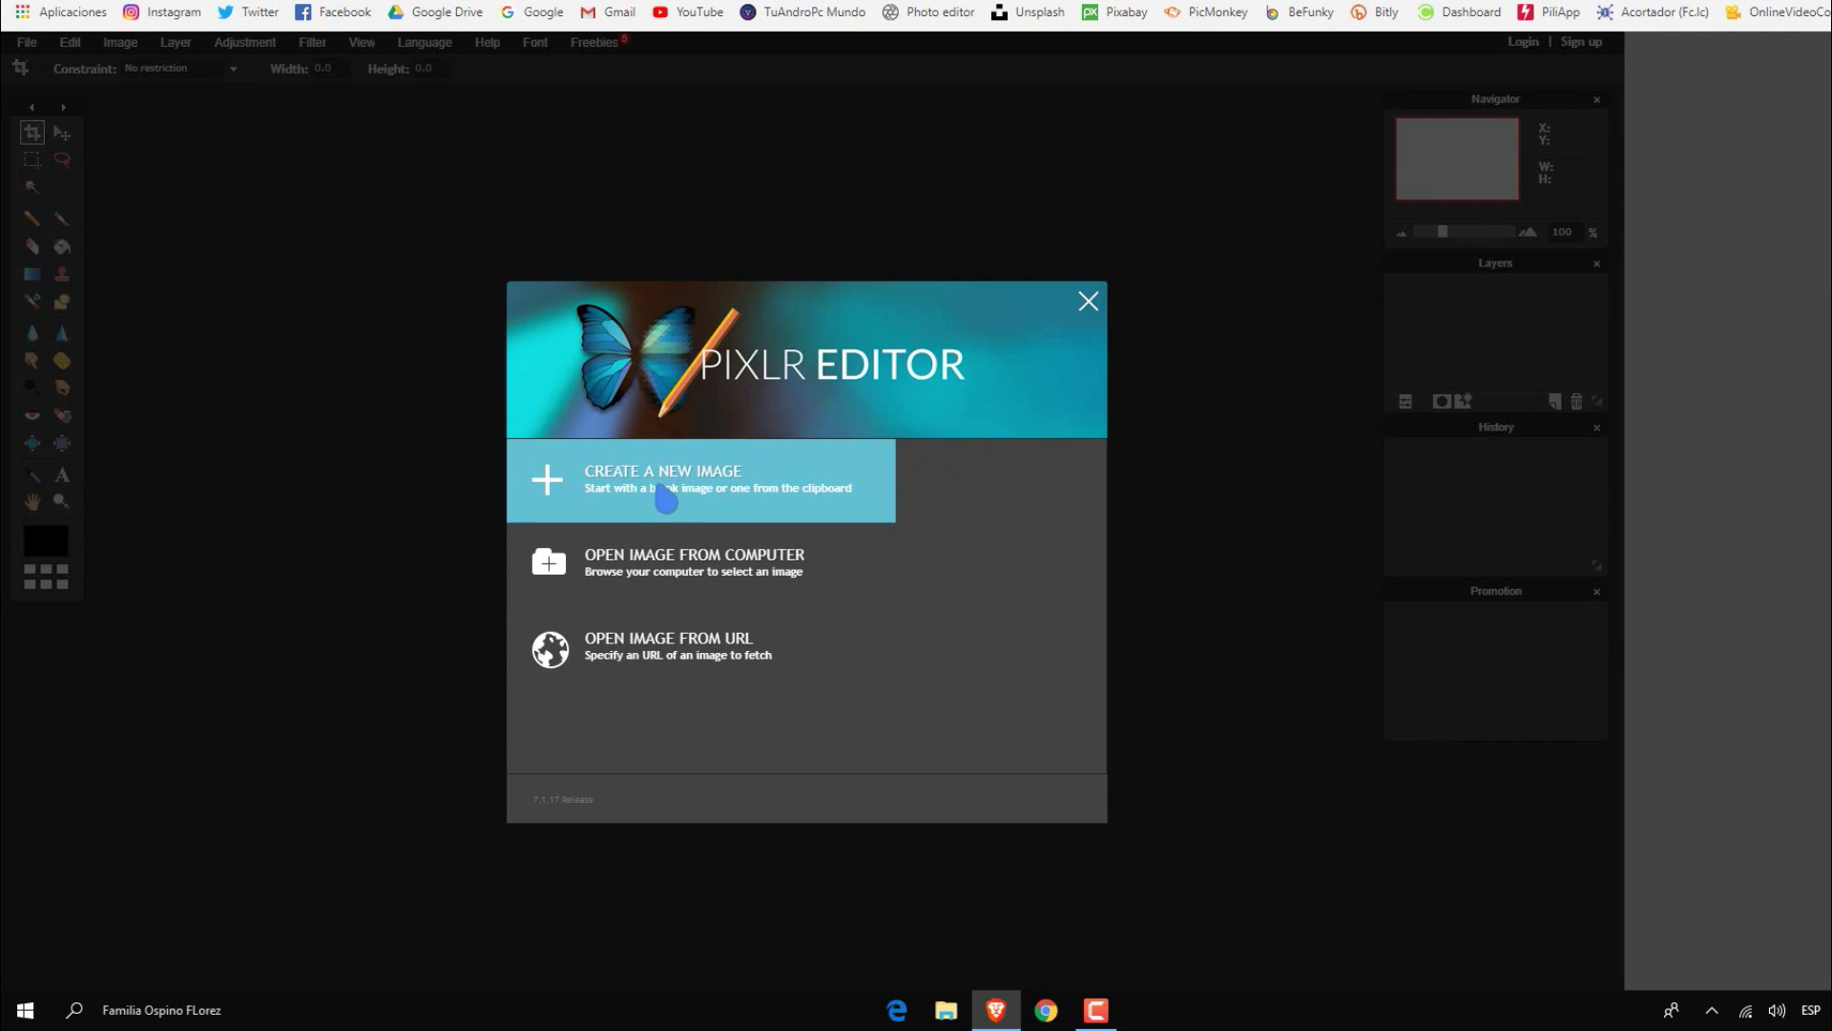
- Open the glowing-phone photo from the computer and shrink its document window
{"action": "left_click", "coordinate": [710, 579]}
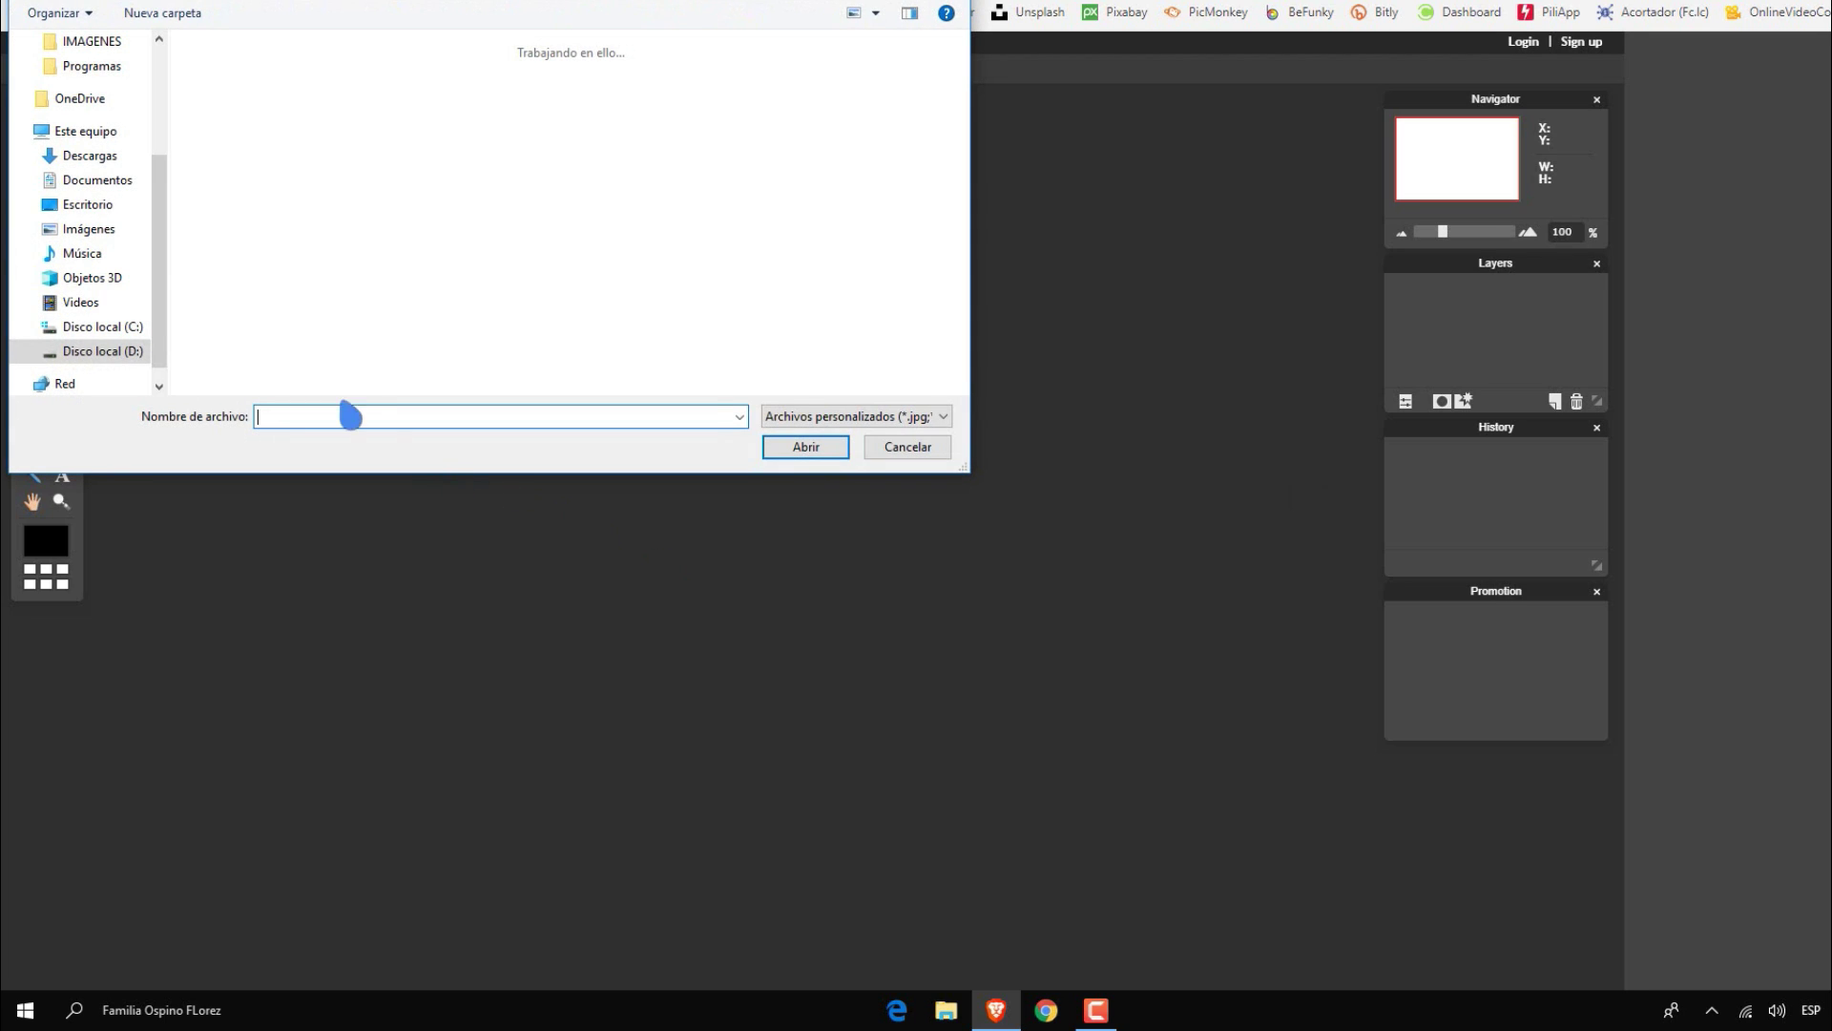
{"action": "key", "text": "Escape"}
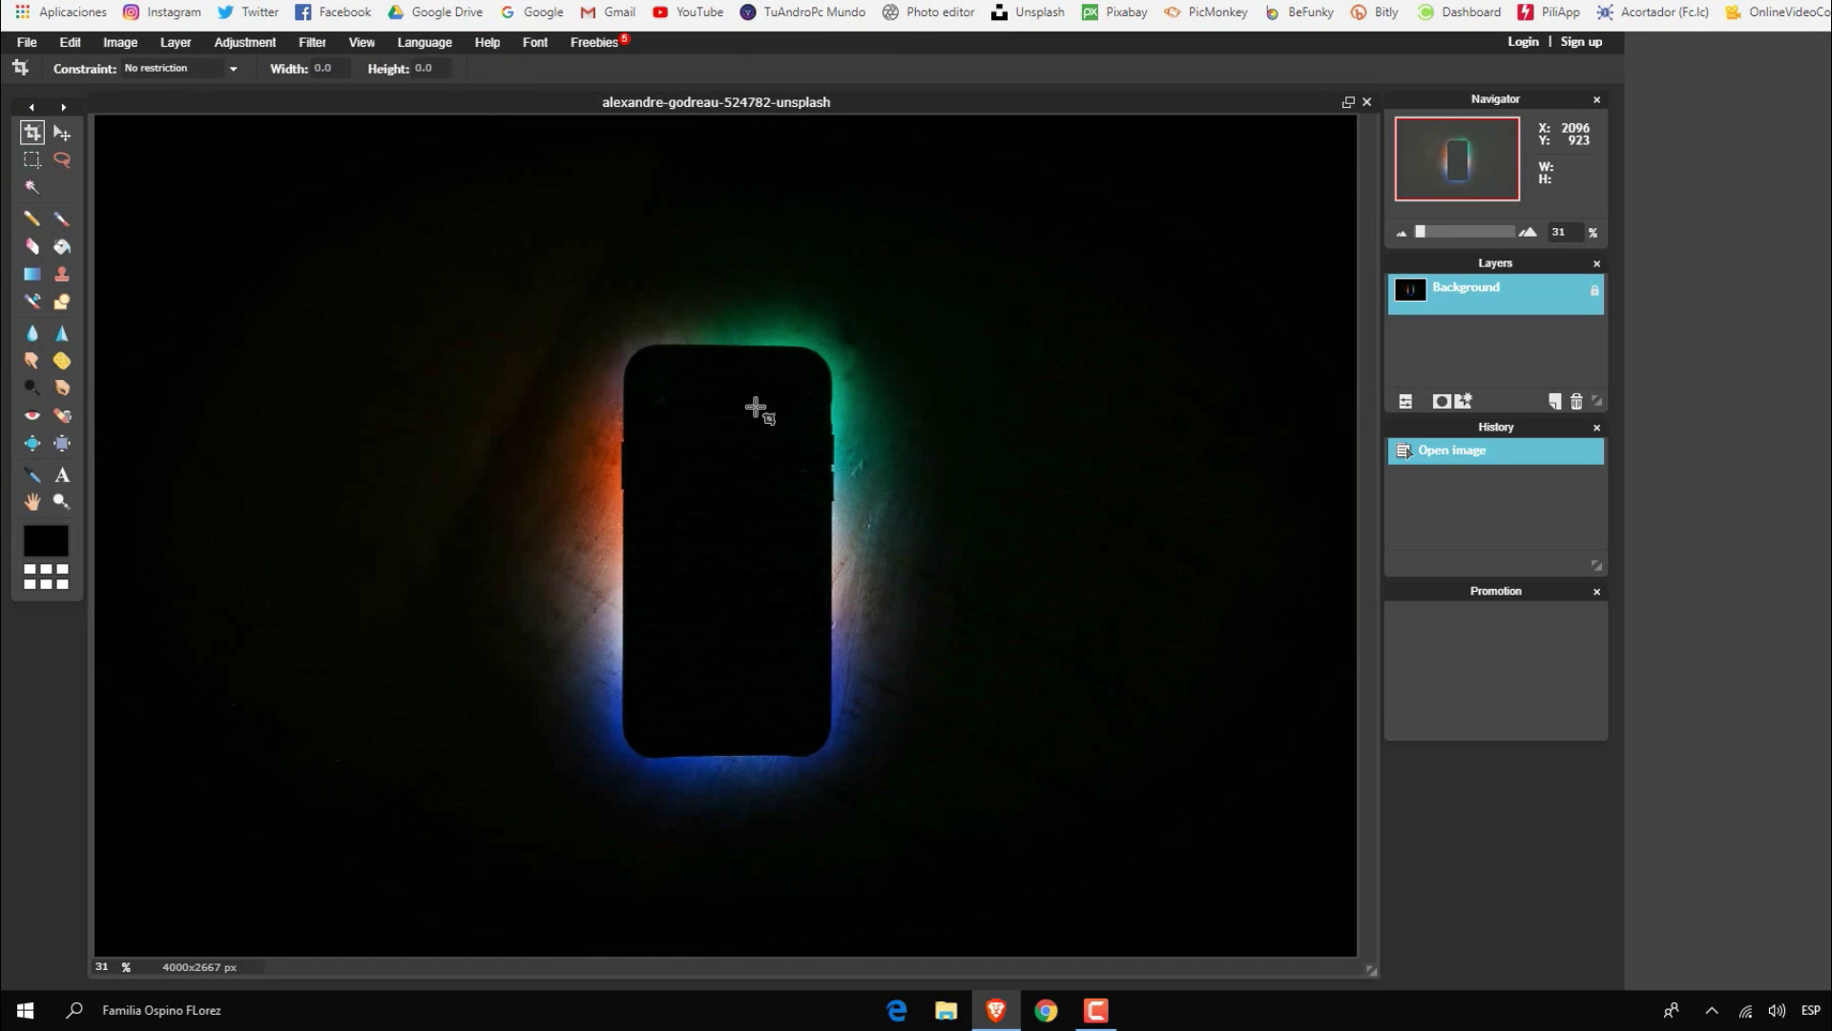
{"action": "left_click_drag", "start_coordinate": [1371, 964], "coordinate": [1308, 778]}
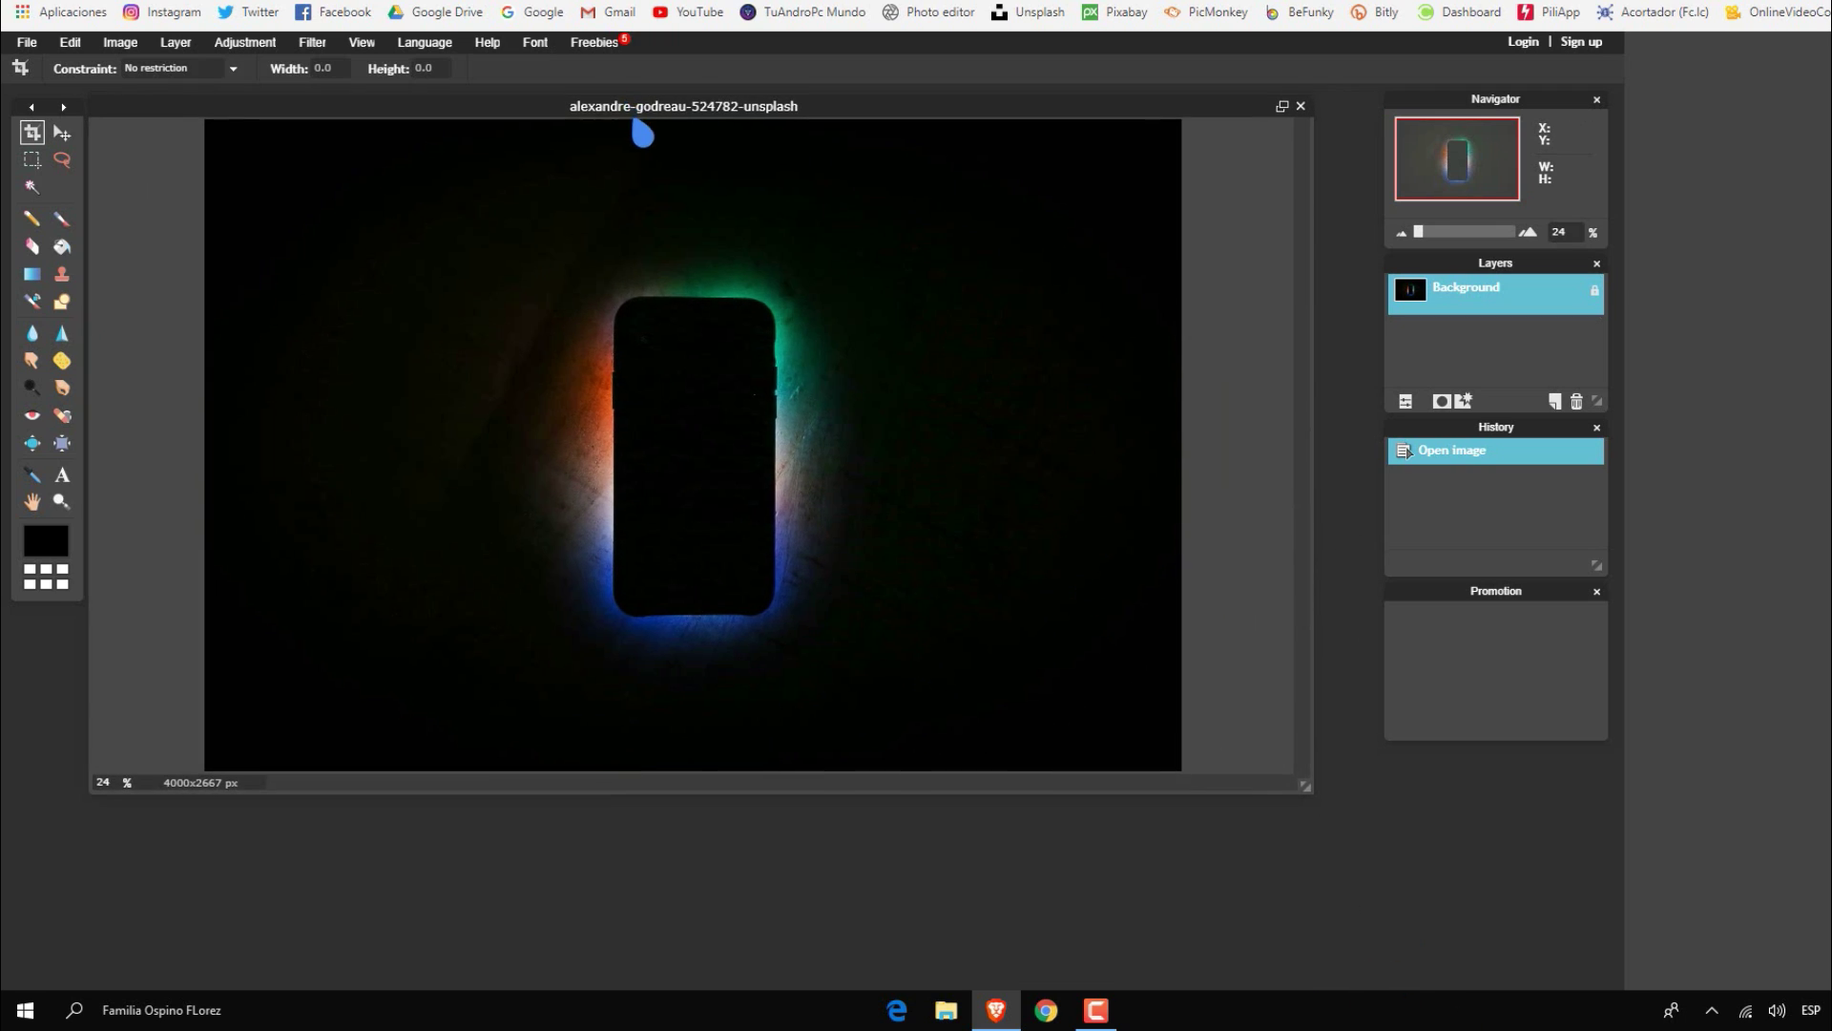
{"action": "left_click_drag", "start_coordinate": [630, 102], "coordinate": [662, 136]}
{"action": "scroll", "coordinate": [706, 537], "scroll_direction": "down", "scroll_amount": 1}
- Select the Lasso tool and set its freehand drawing mode
{"action": "left_click", "coordinate": [31, 160]}
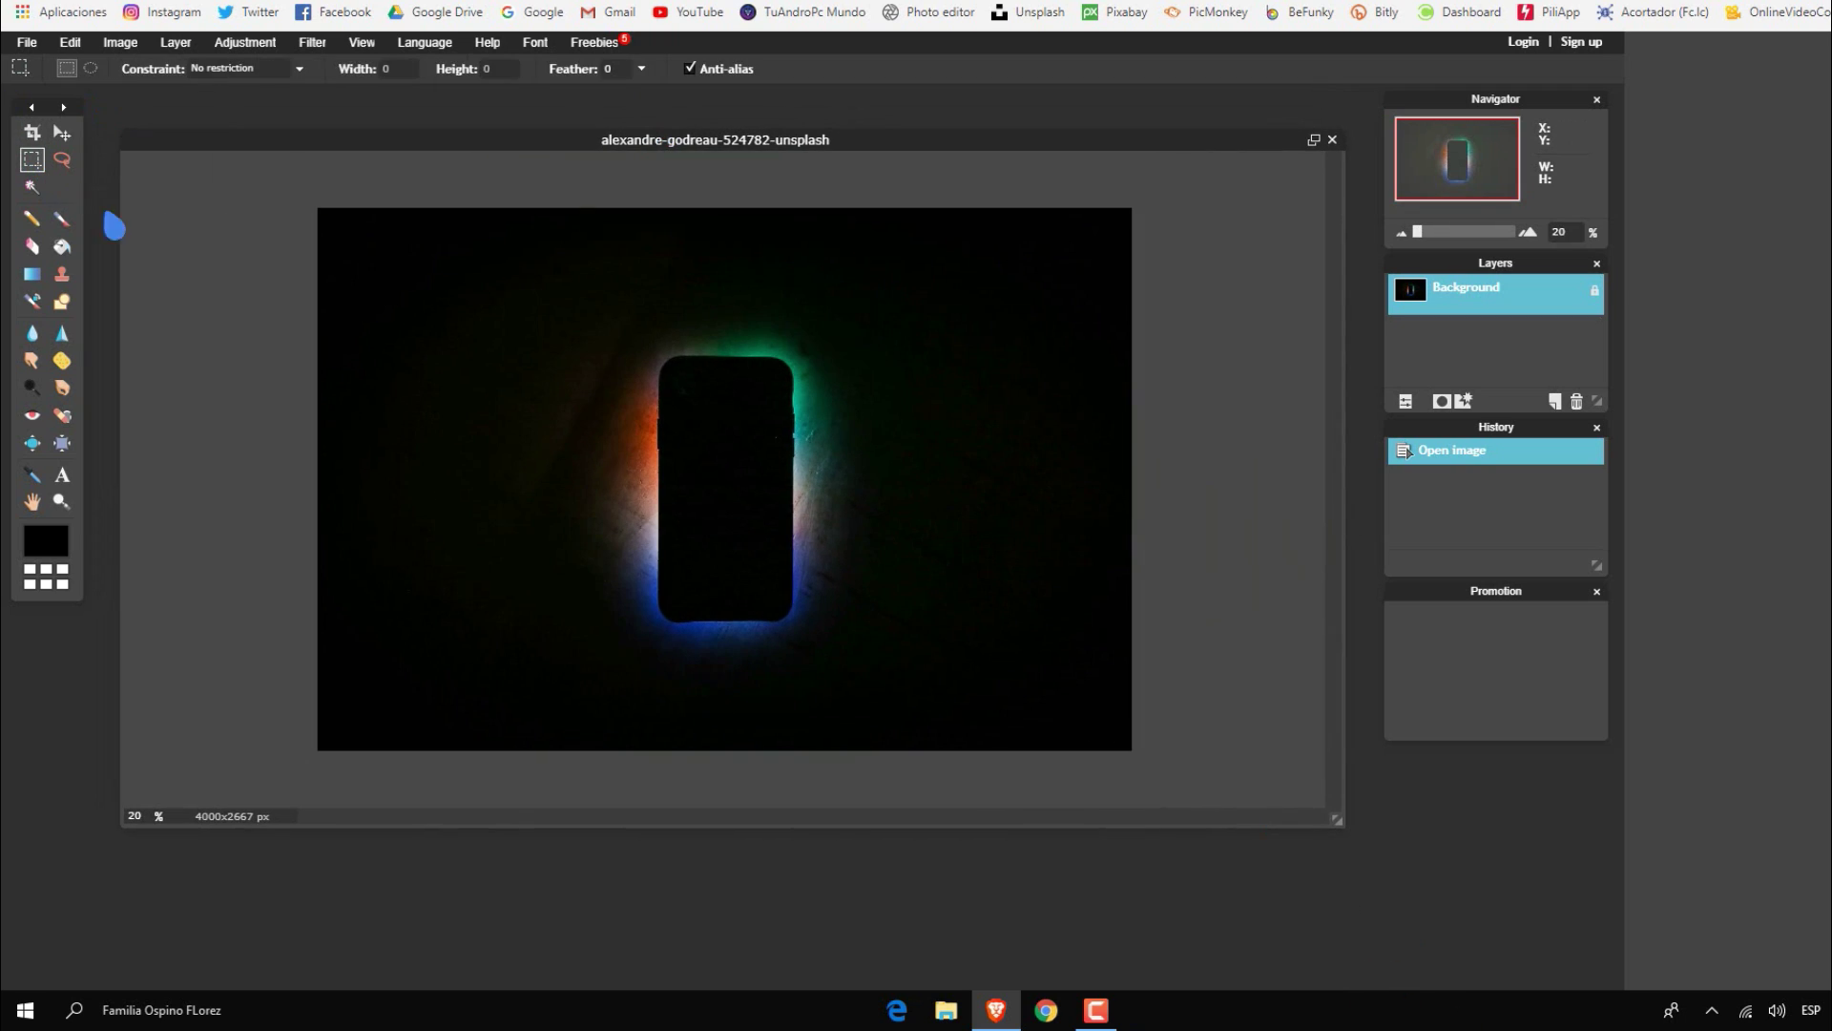
{"action": "left_click", "coordinate": [36, 221]}
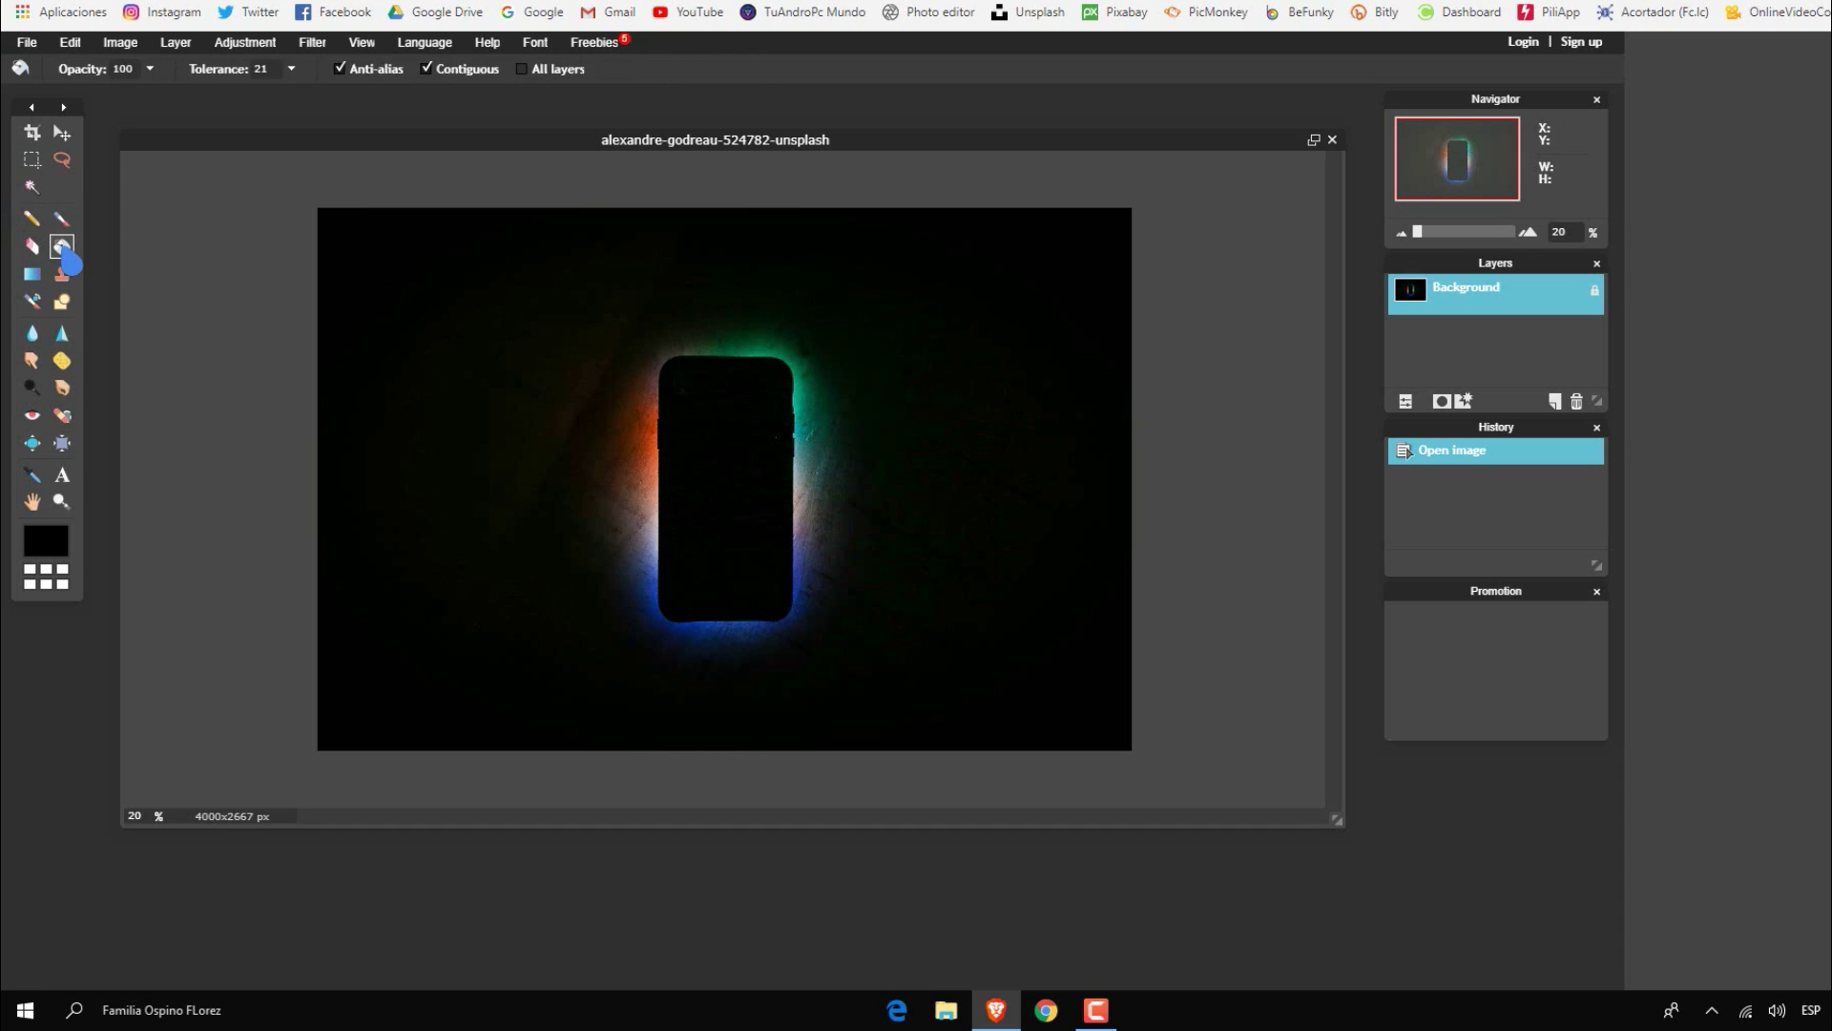
{"action": "left_click", "coordinate": [62, 159]}
{"action": "left_click", "coordinate": [91, 68]}
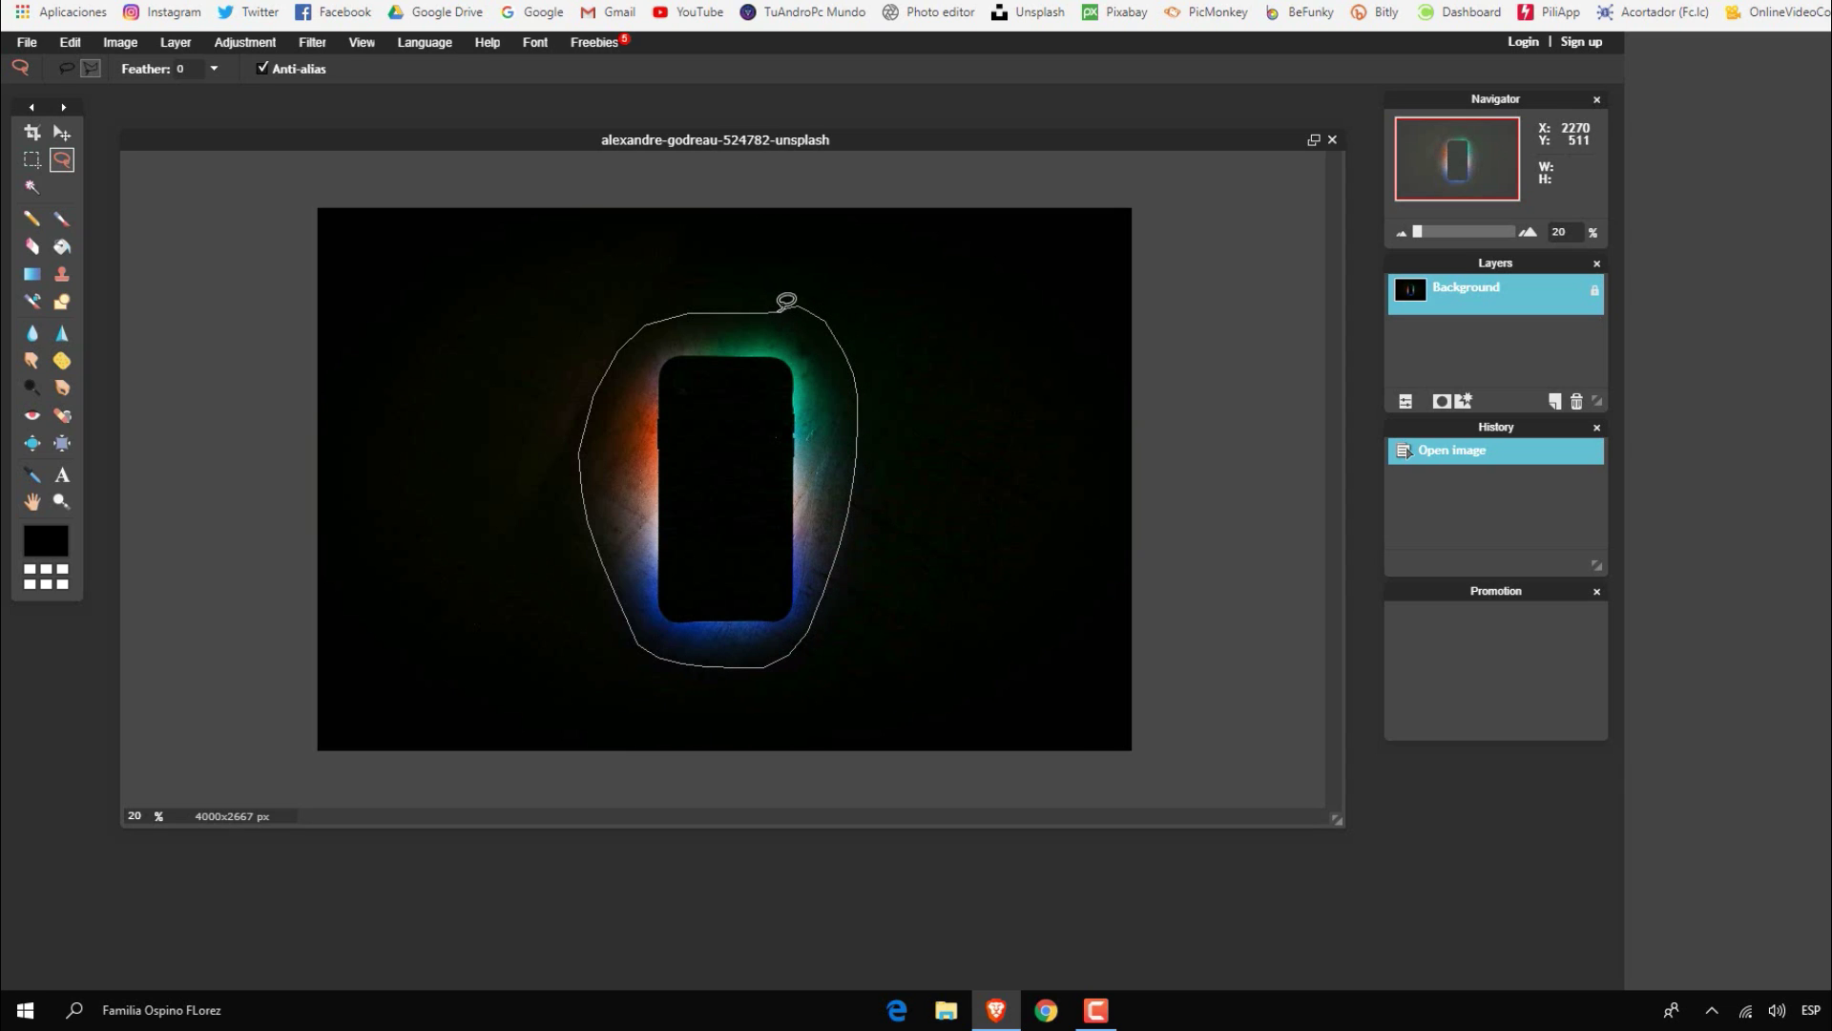
- Select the phone and glow by magic-wanding the dark background and inverting
{"action": "left_click_drag", "start_coordinate": [783, 307], "coordinate": [783, 307]}
{"action": "left_click_drag", "start_coordinate": [800, 223], "coordinate": [802, 221]}
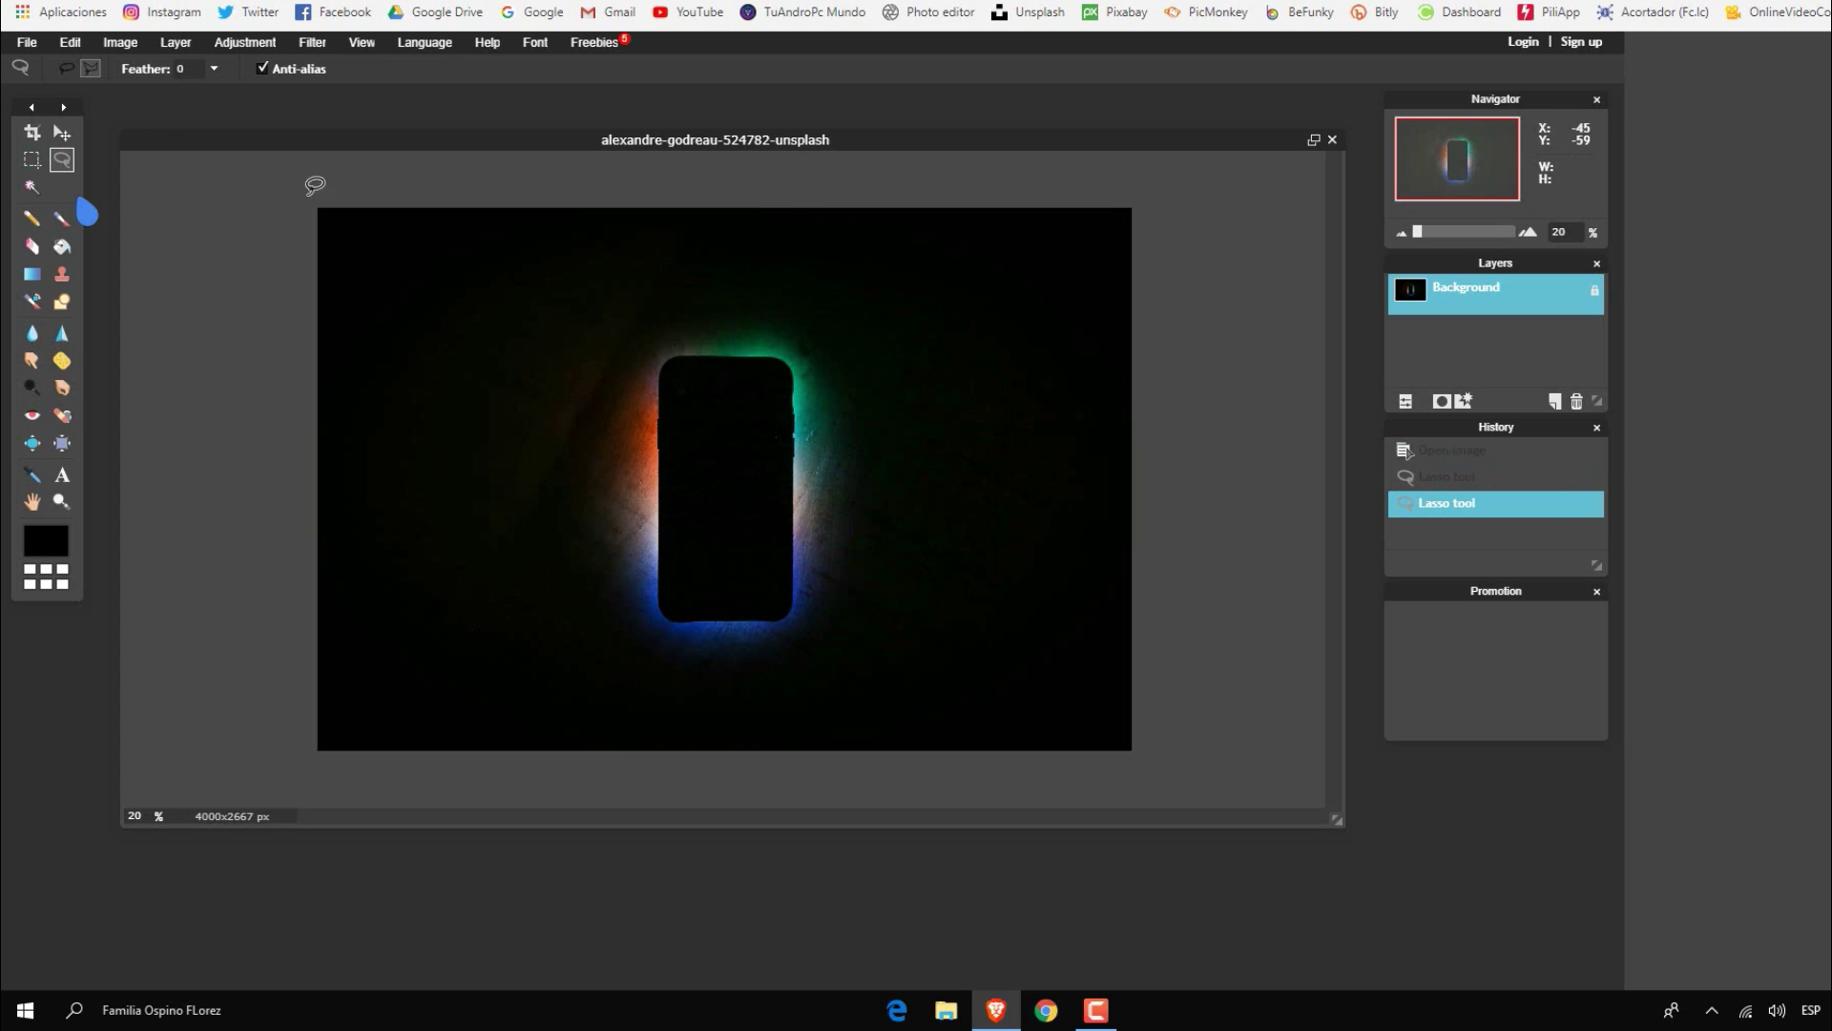
{"action": "left_click", "coordinate": [31, 187]}
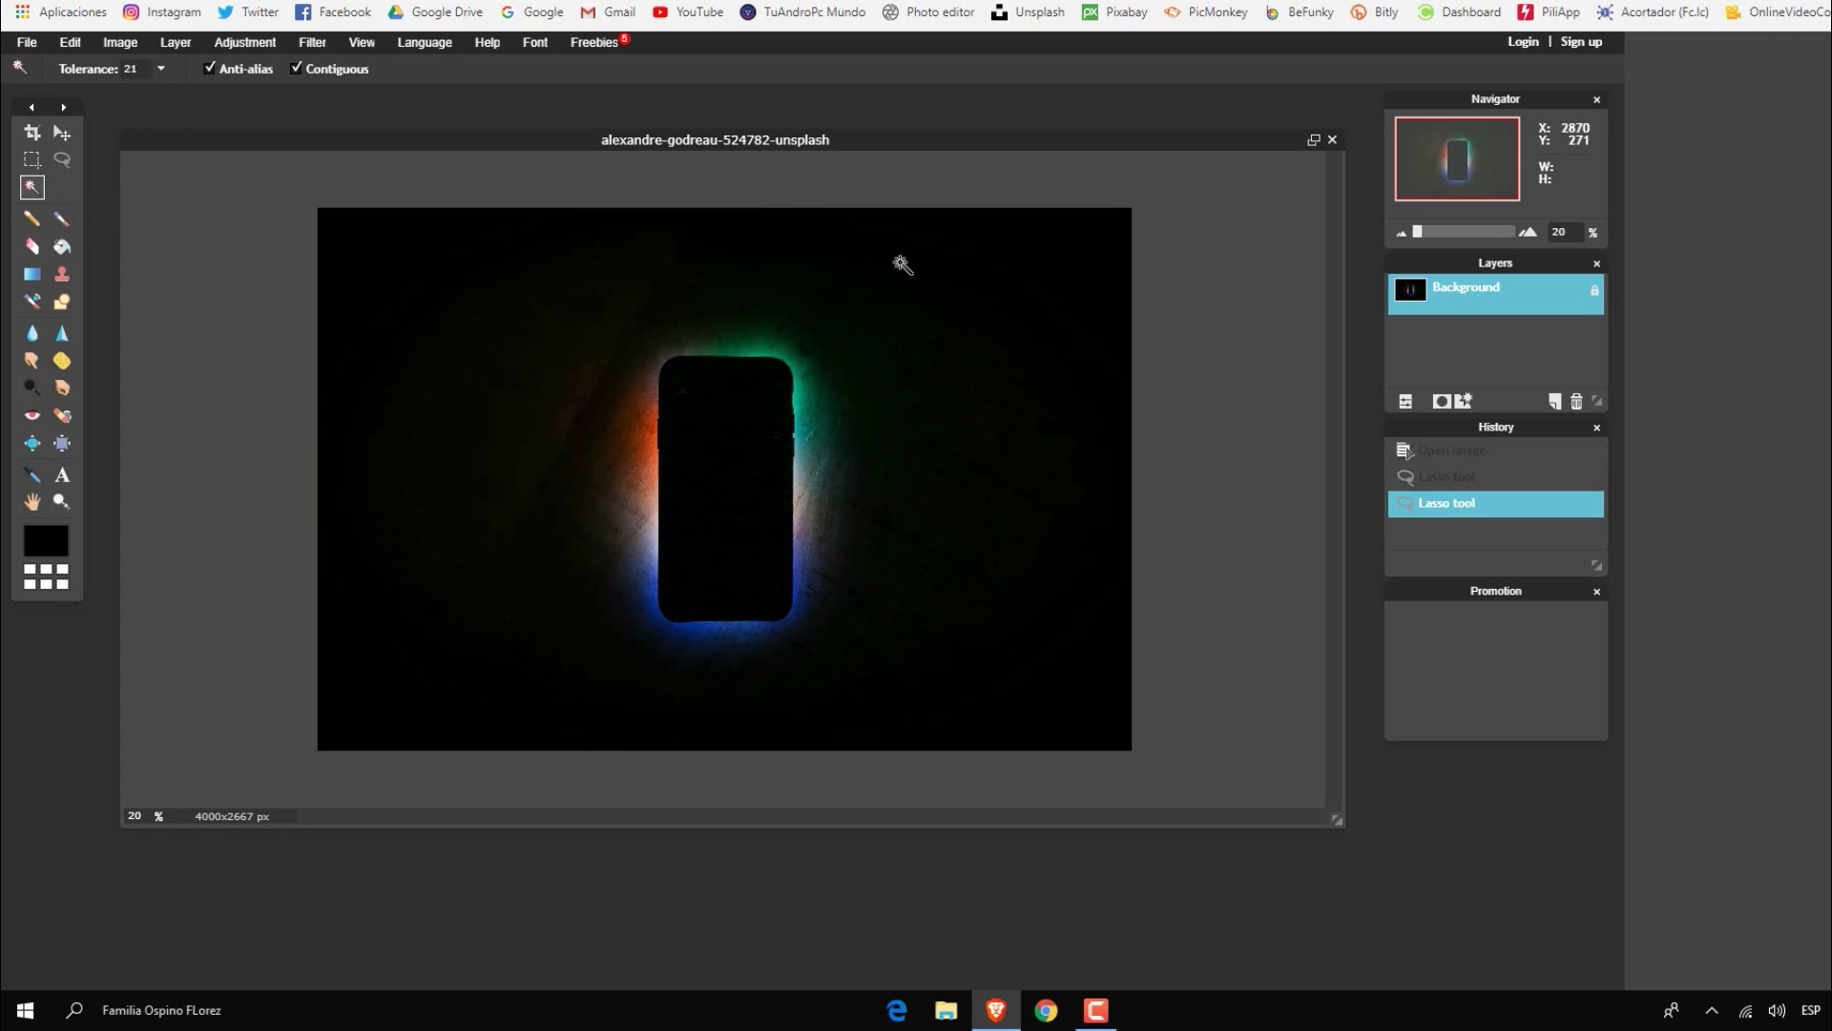
{"action": "left_click", "coordinate": [902, 264]}
{"action": "right_click", "coordinate": [970, 306]}
{"action": "left_click", "coordinate": [1014, 364]}
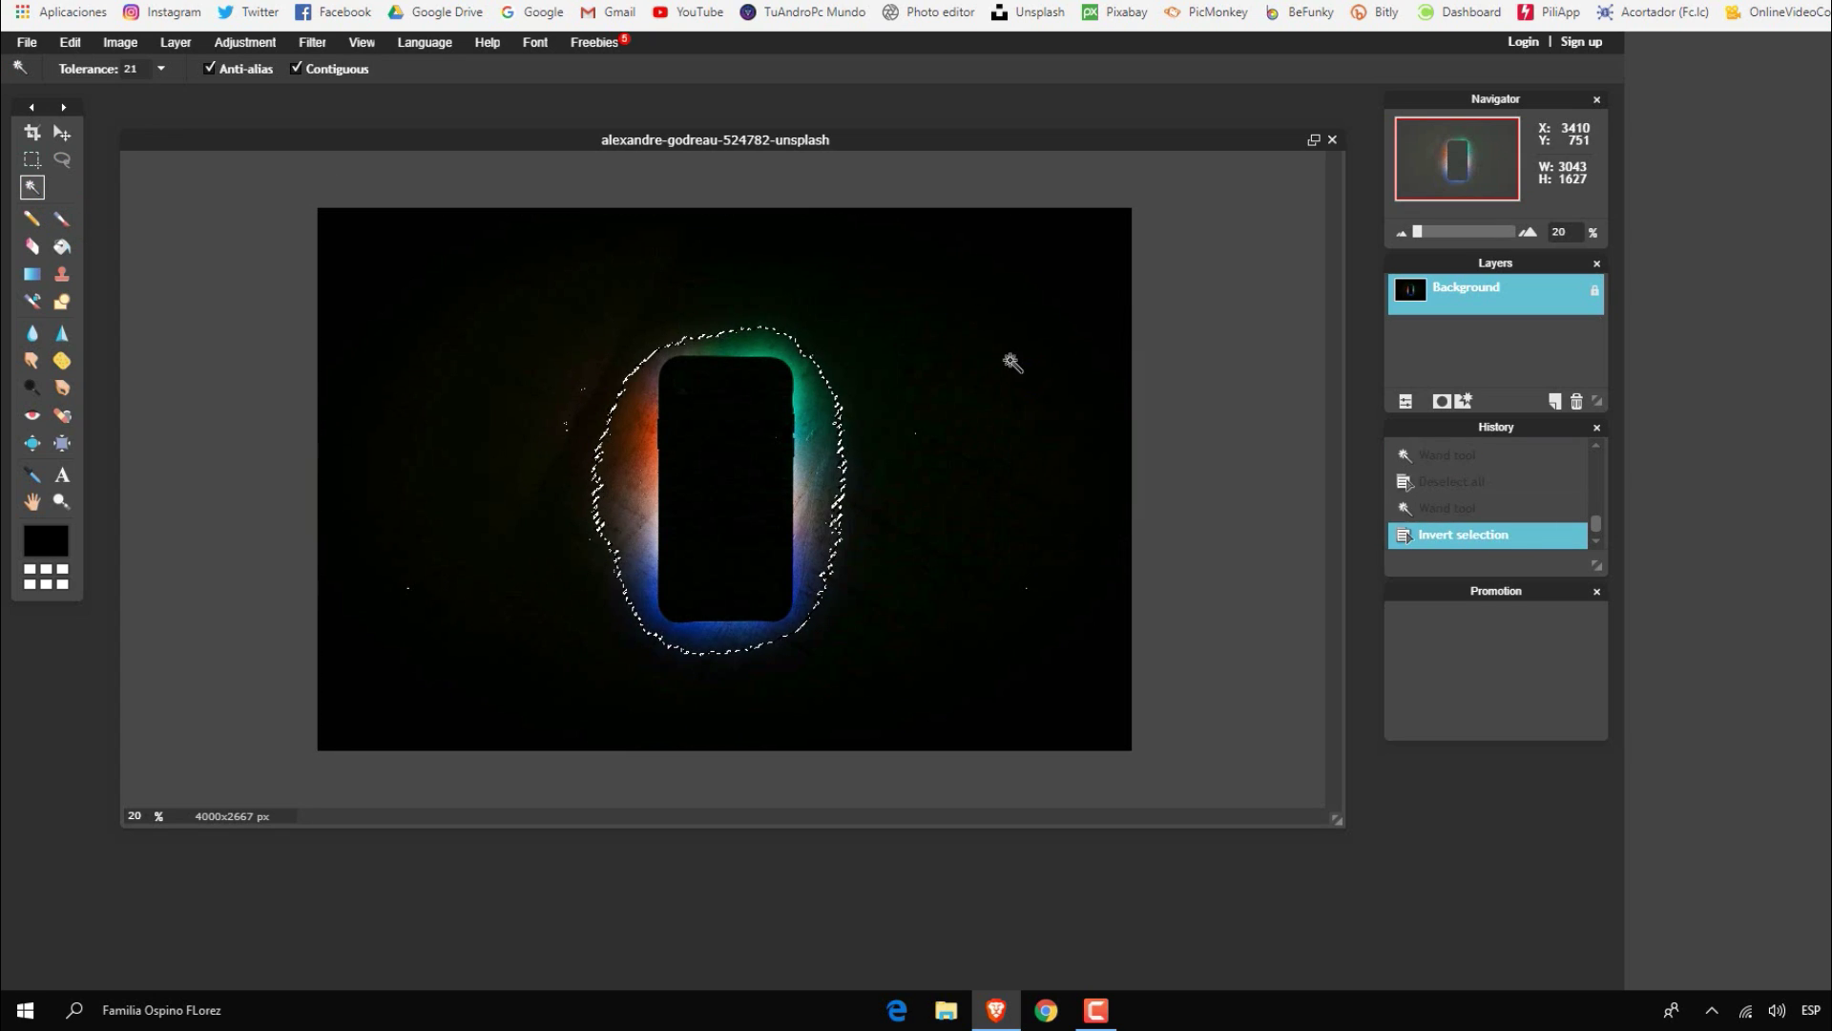
- Copy the phone cutout and paste it into a new clipboard-sized transparent image
{"action": "key", "text": "ctrl+c"}
{"action": "key", "text": "ctrl+n"}
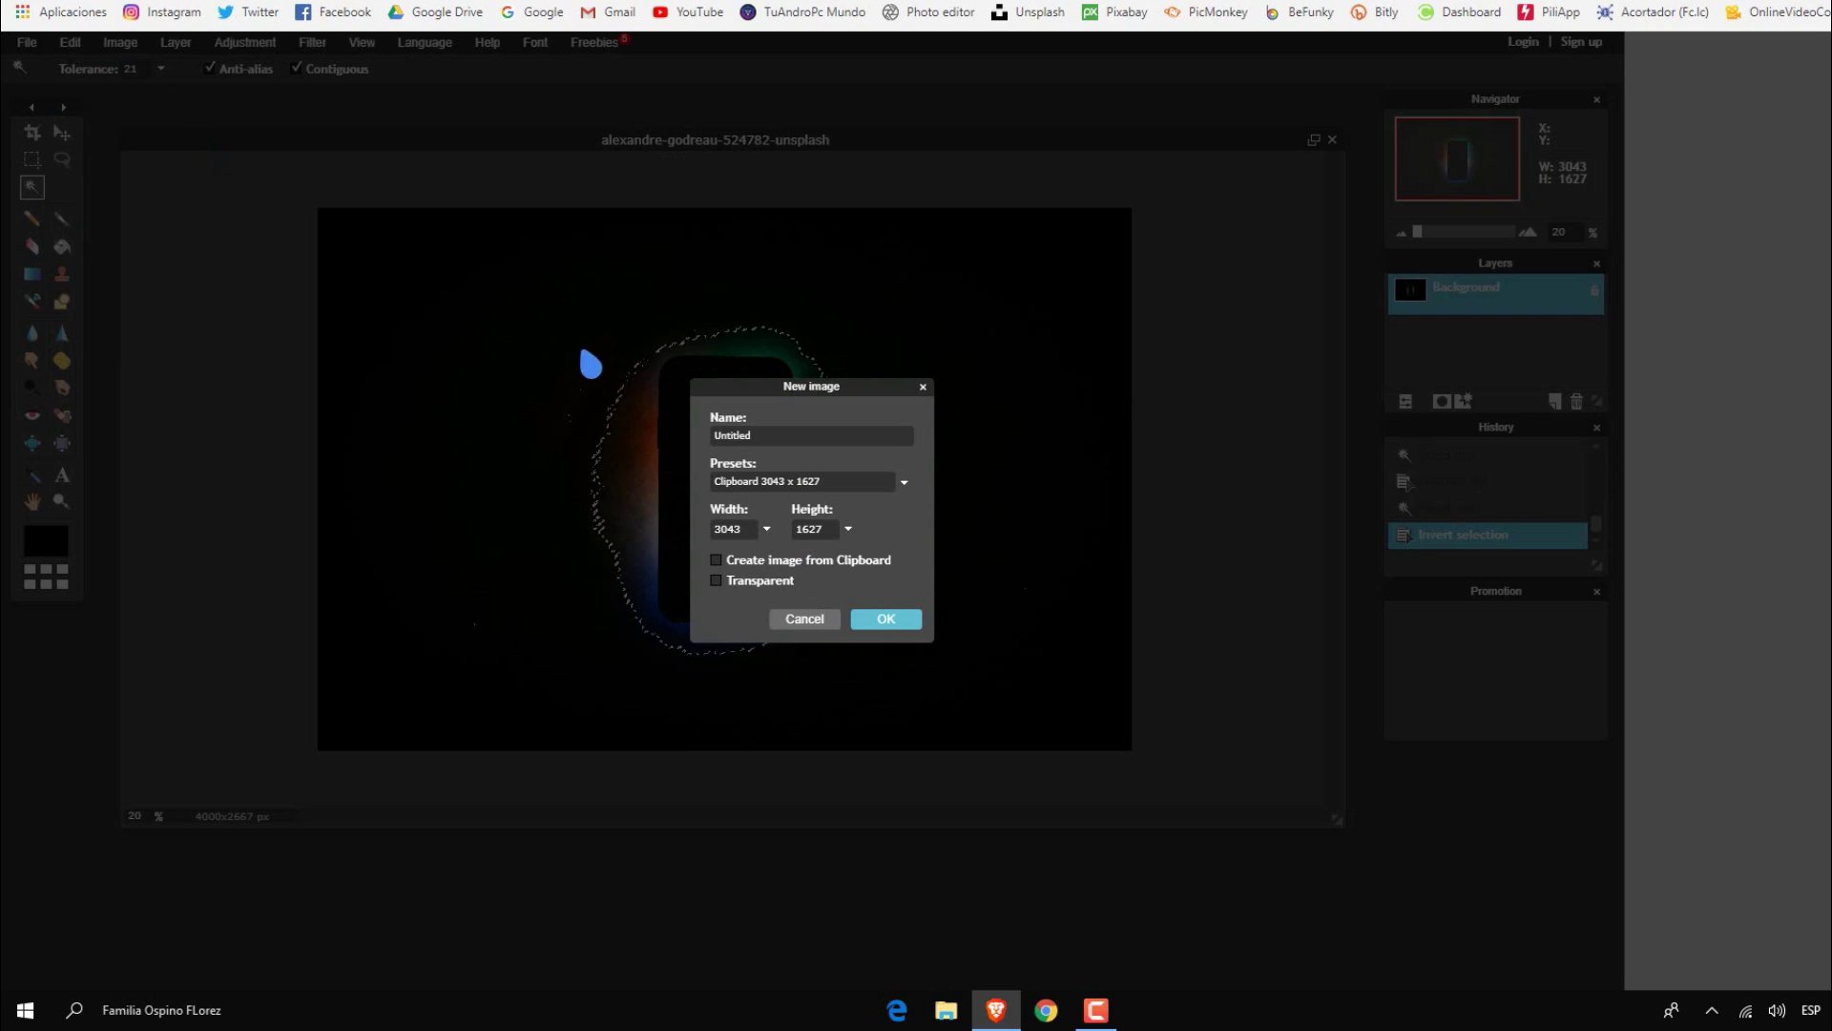
{"action": "left_click", "coordinate": [875, 630]}
{"action": "key", "text": "ctrl+v"}
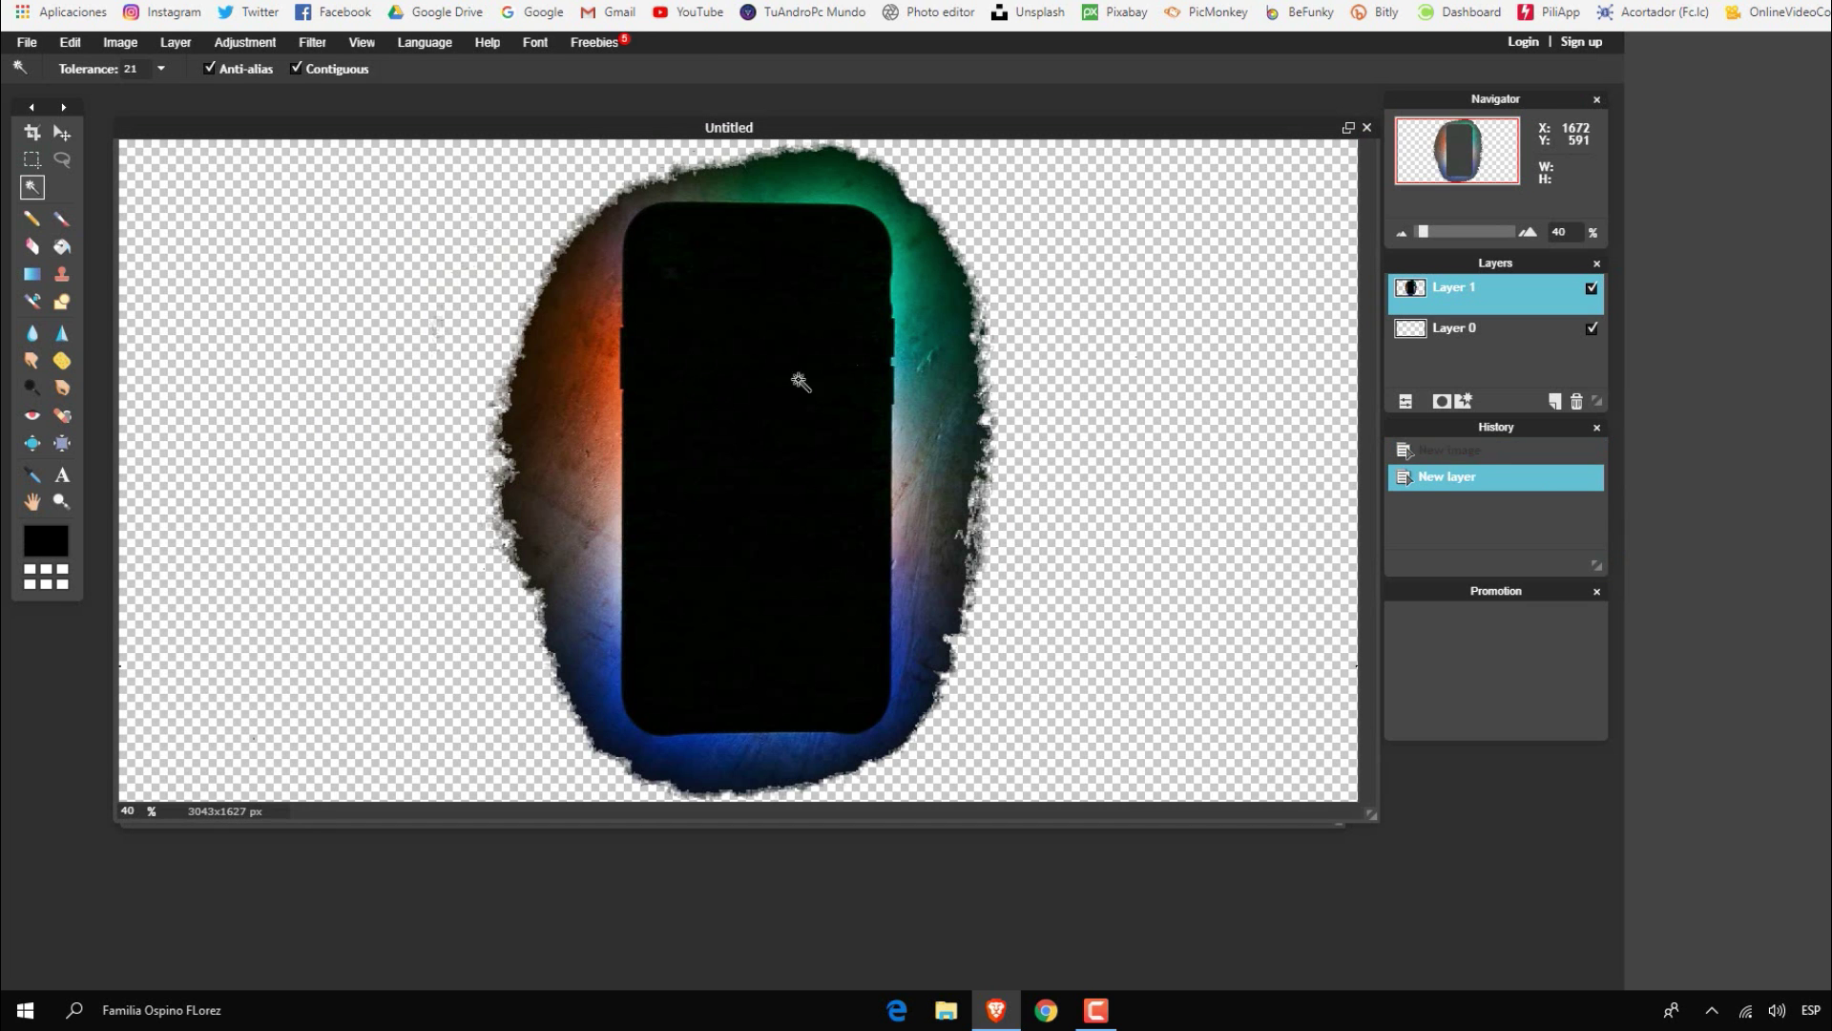
{"action": "scroll", "coordinate": [800, 382], "scroll_direction": "down", "scroll_amount": 2}
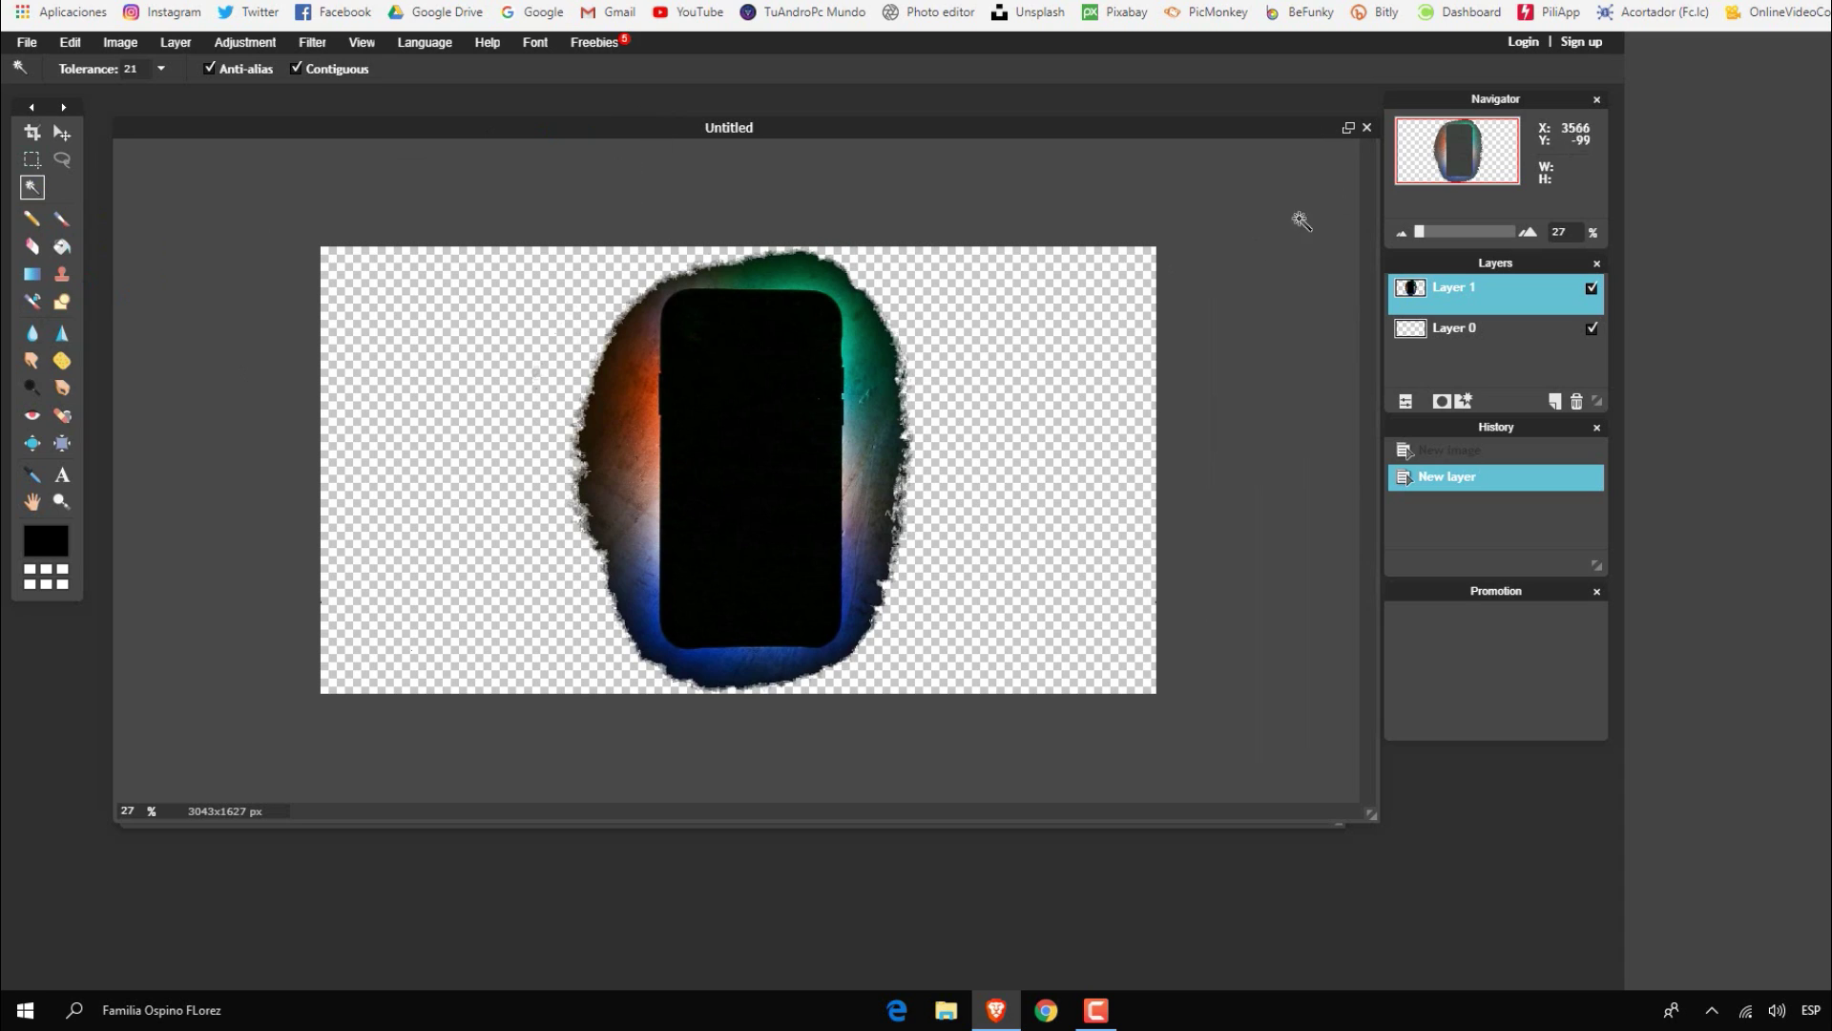
- Revert the original phone photo to its Open image state via History
{"action": "left_click", "coordinate": [1300, 828]}
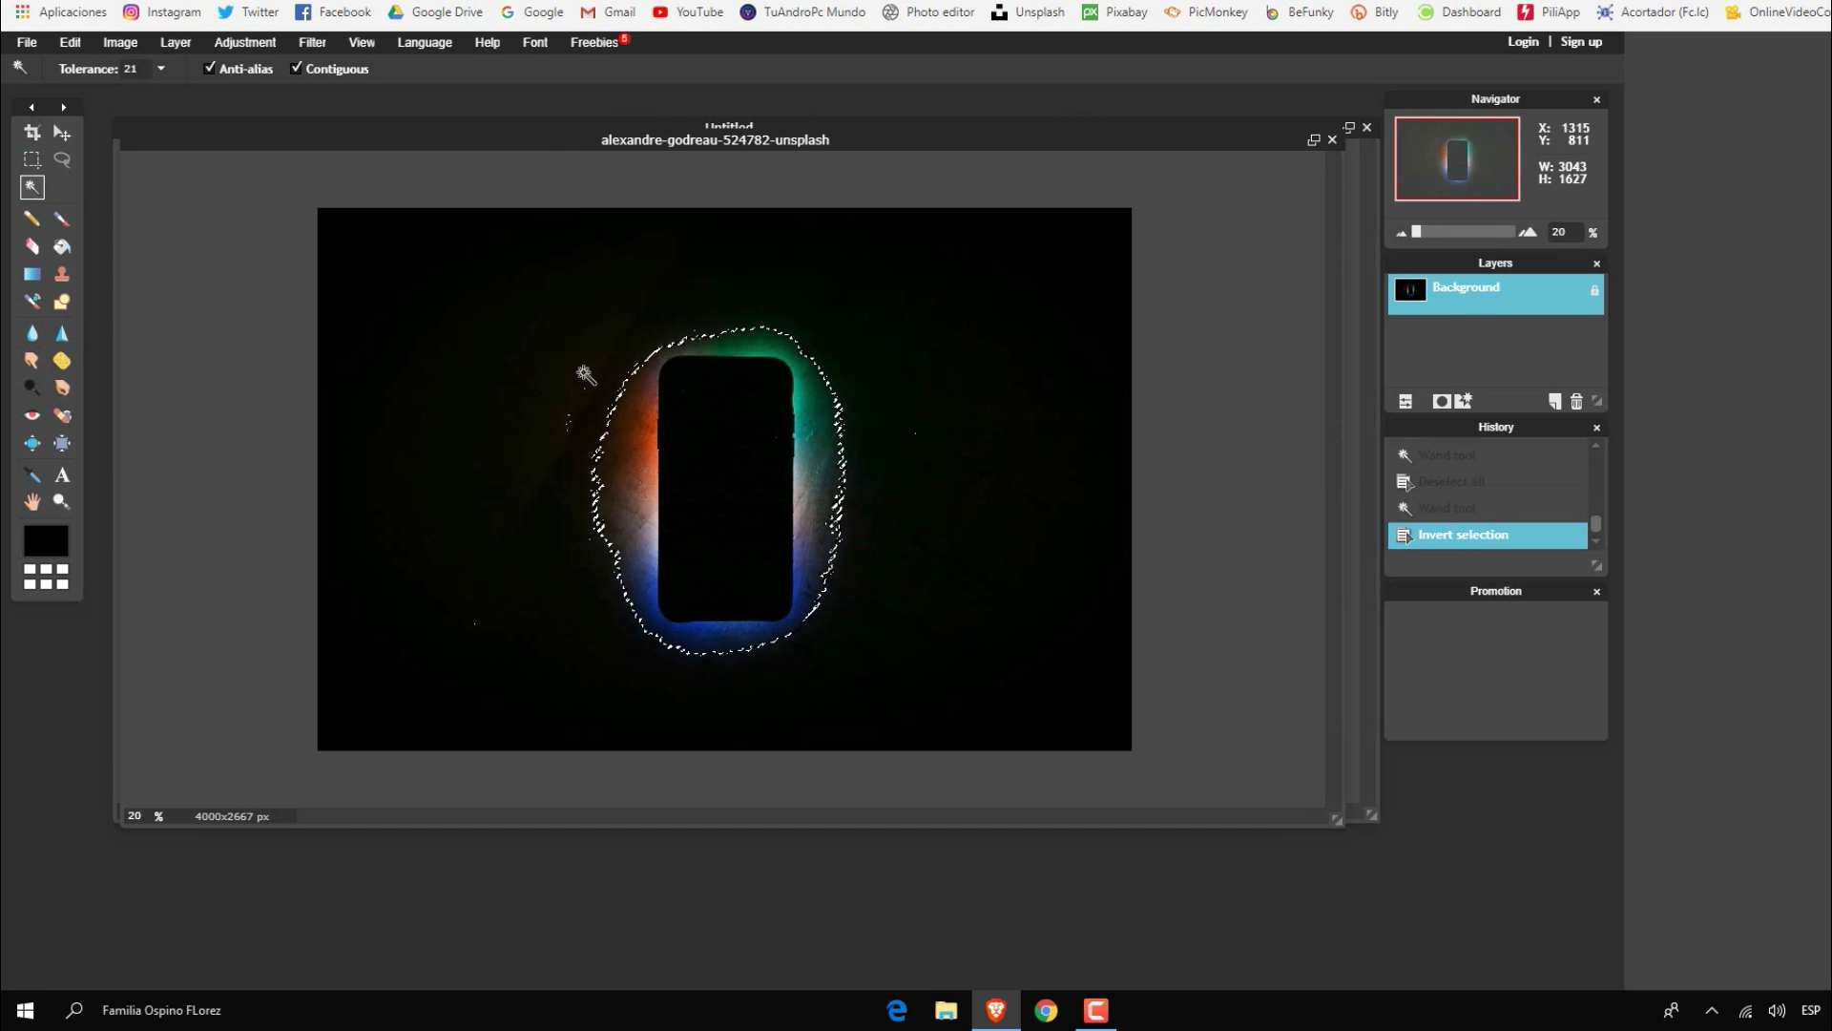
{"action": "left_click", "coordinate": [31, 133]}
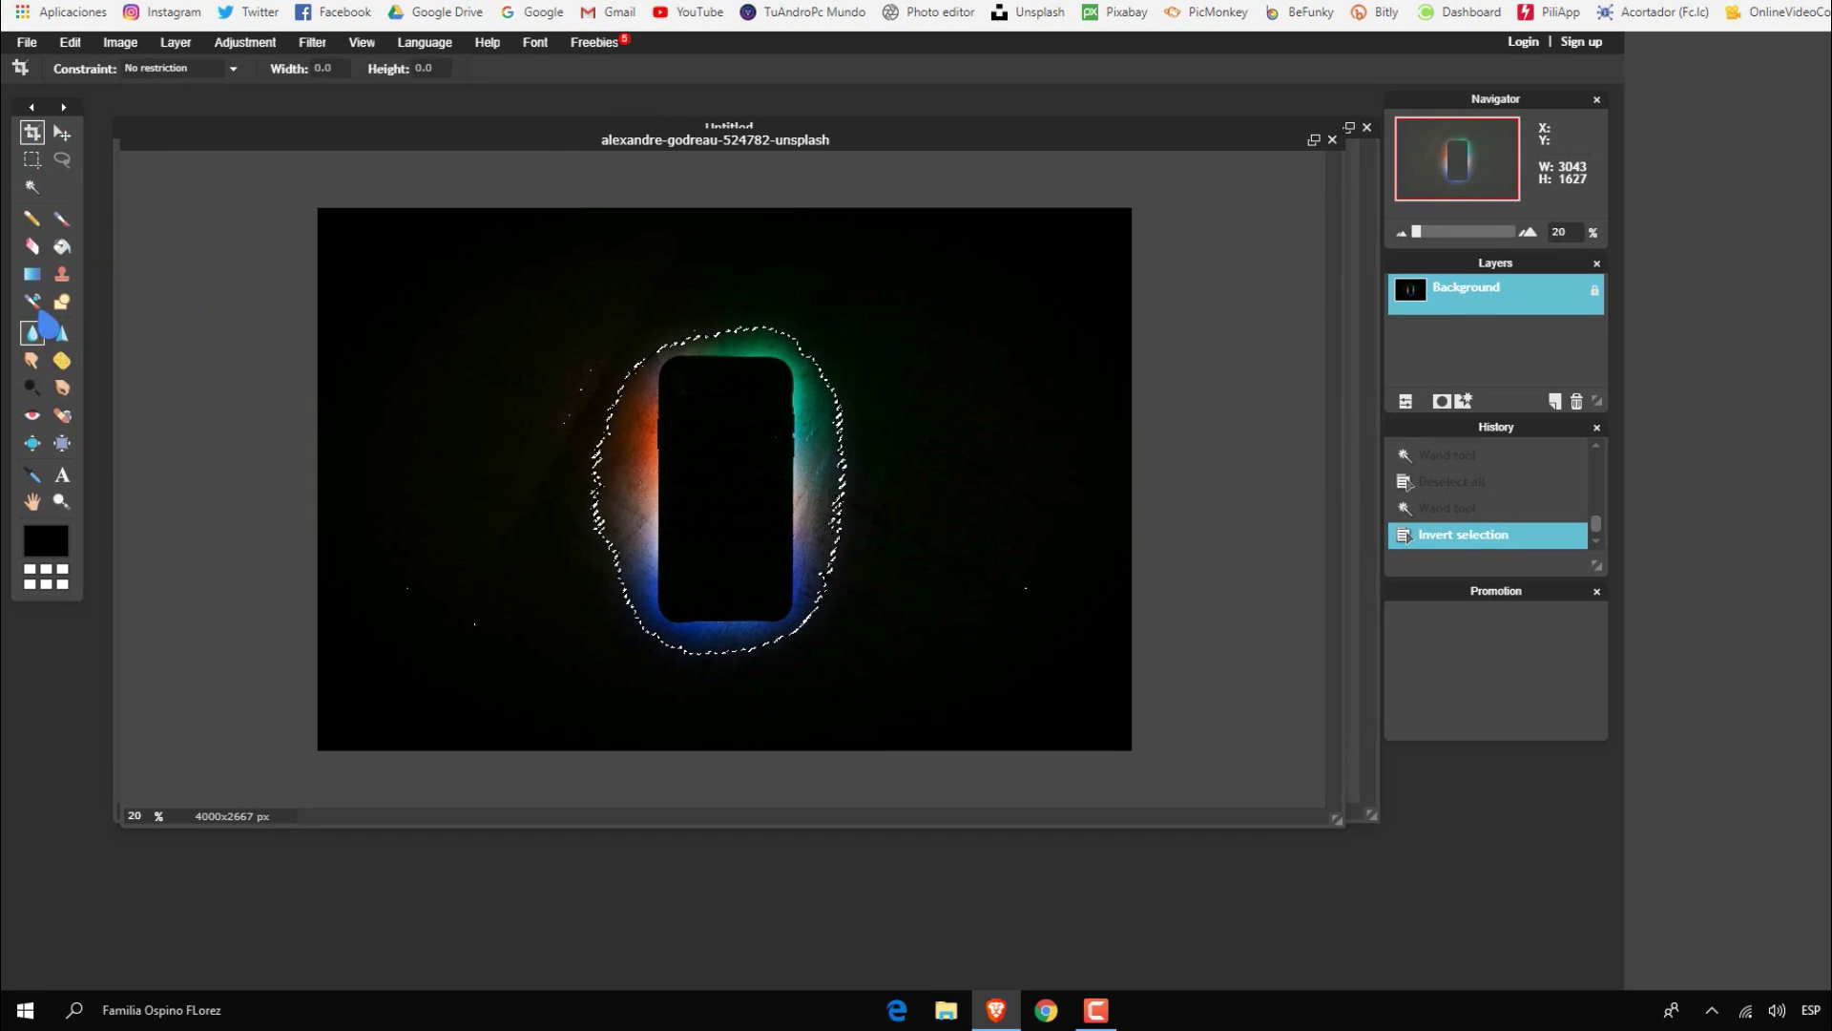
{"action": "left_click", "coordinate": [62, 133]}
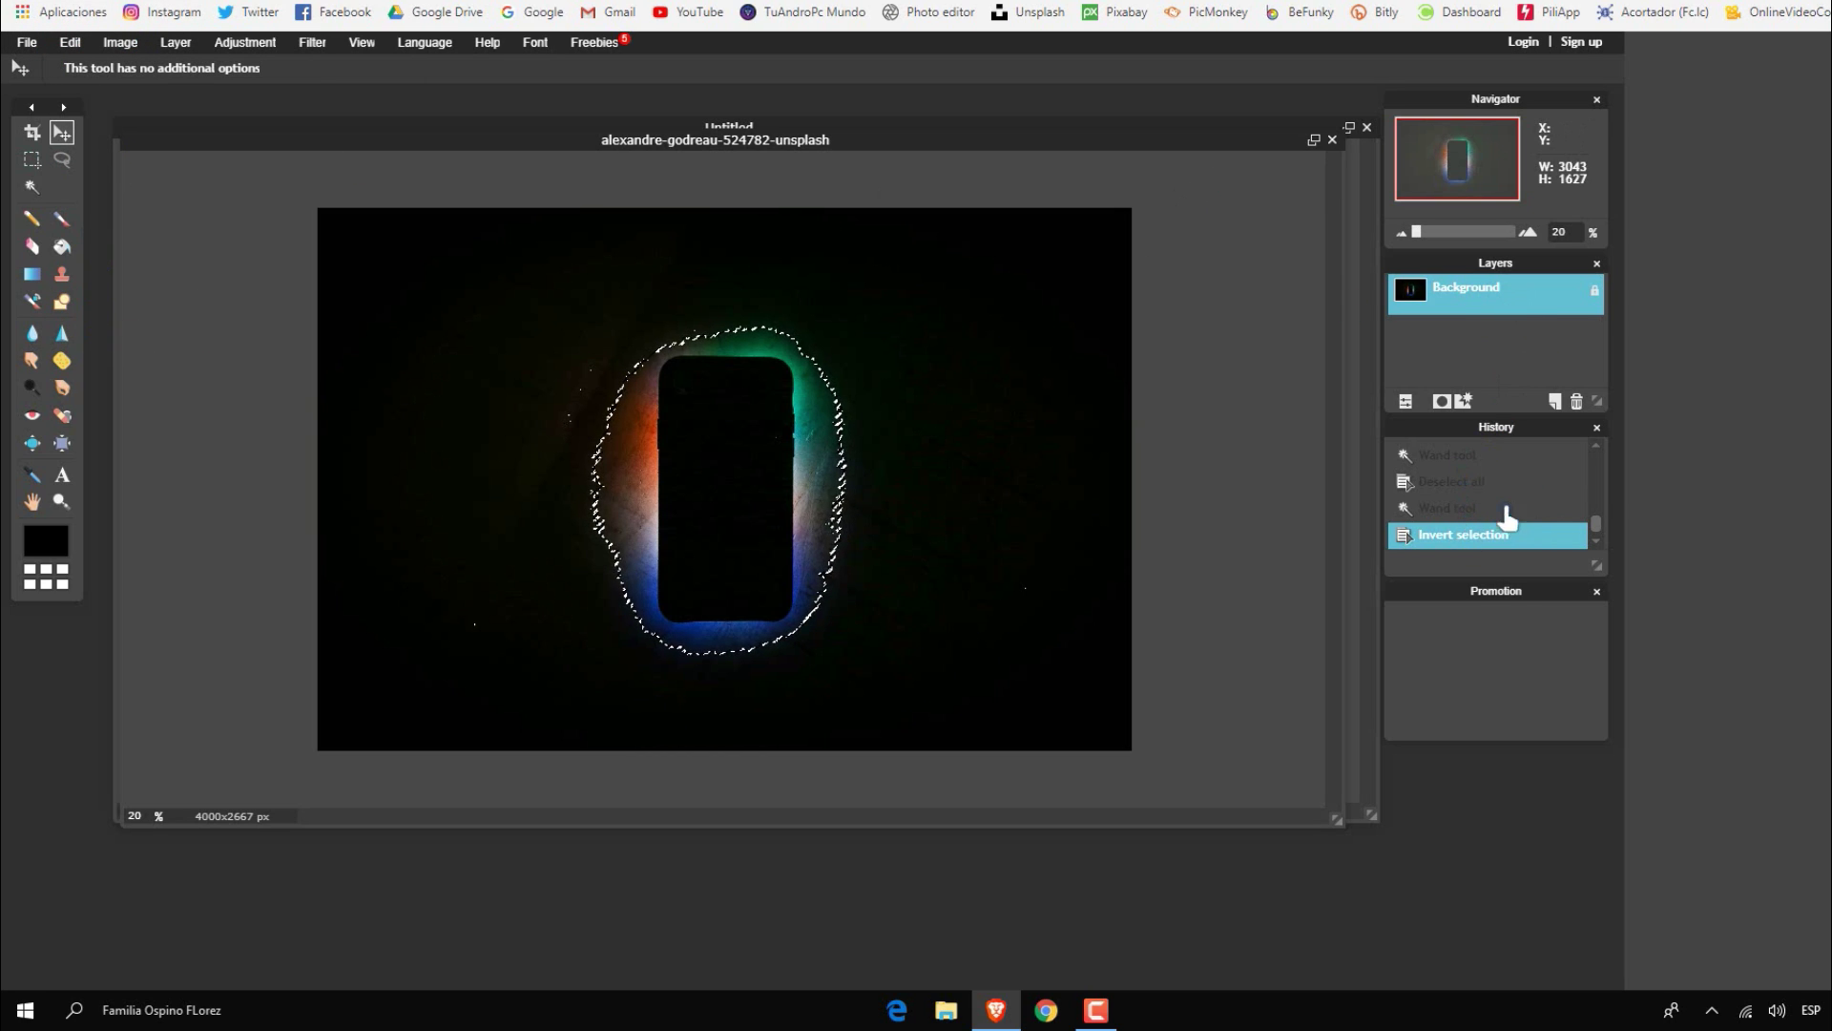
{"action": "right_click", "coordinate": [1474, 532]}
{"action": "left_click", "coordinate": [1421, 509]}
{"action": "left_click", "coordinate": [1461, 462]}
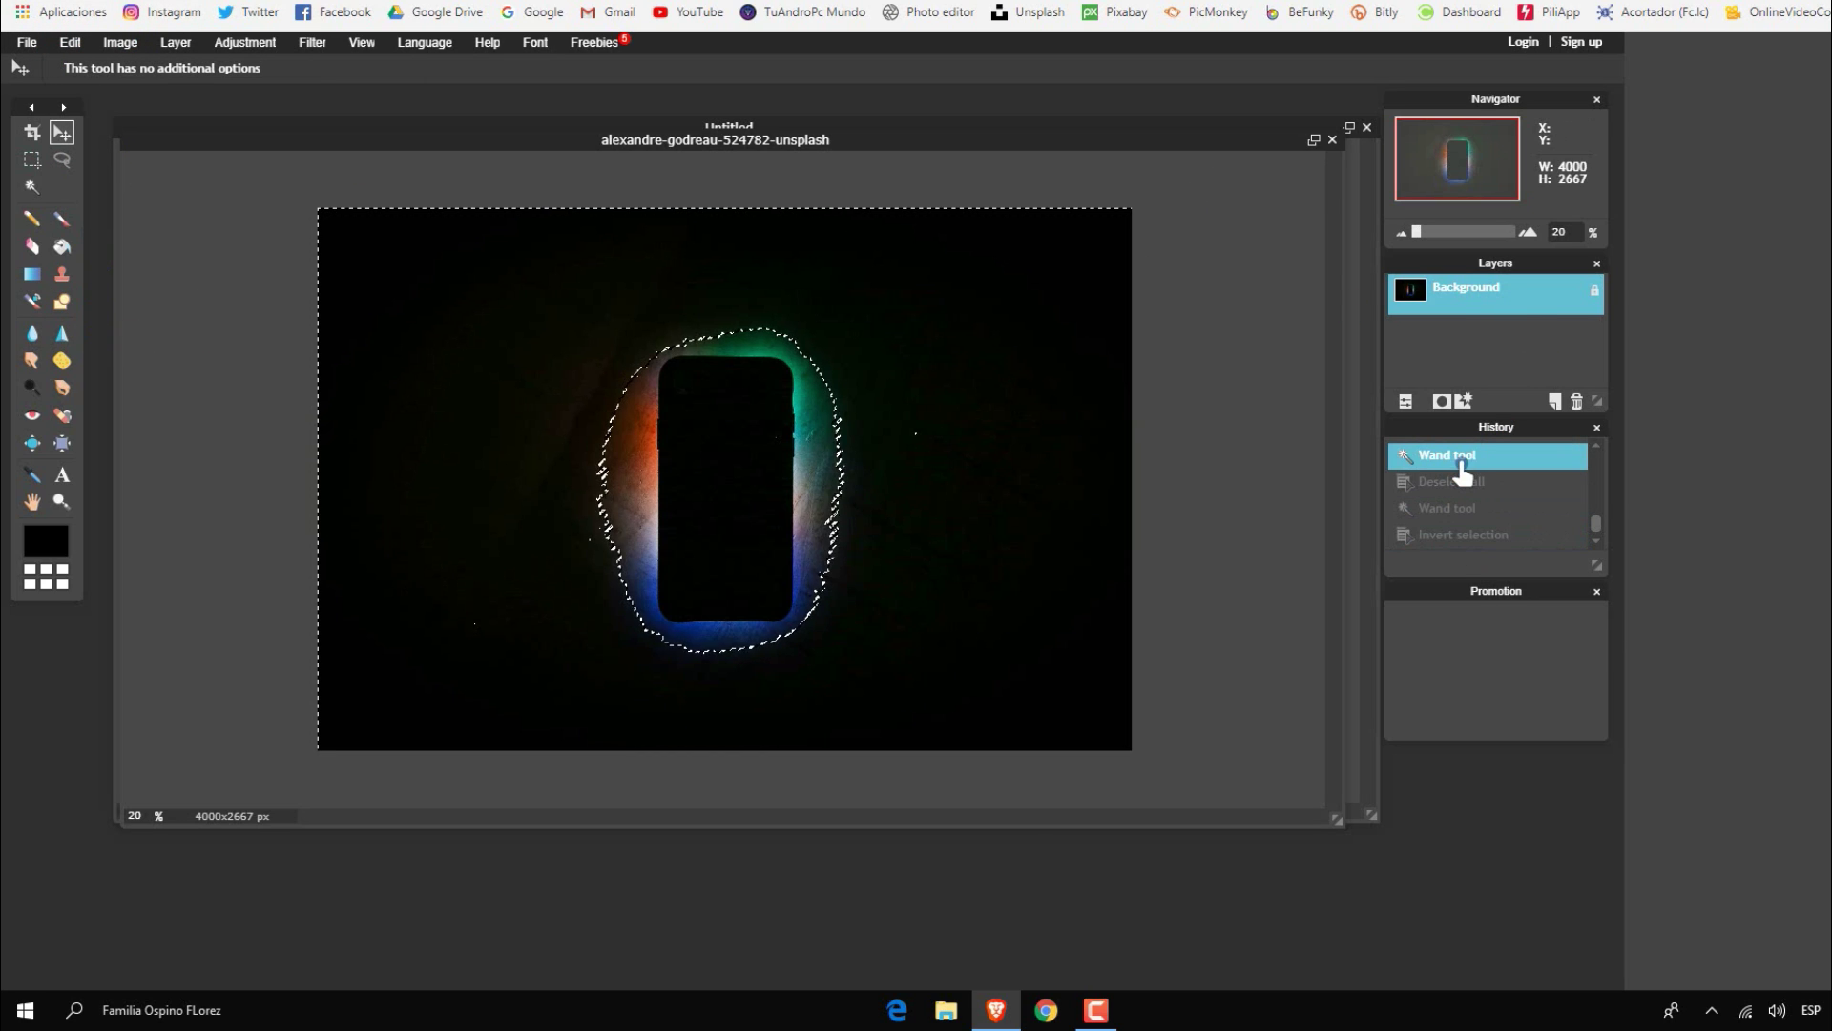
{"action": "scroll", "coordinate": [1446, 515], "scroll_direction": "up", "scroll_amount": 1}
{"action": "scroll", "coordinate": [1446, 506], "scroll_direction": "up", "scroll_amount": 2}
{"action": "left_click", "coordinate": [1452, 450]}
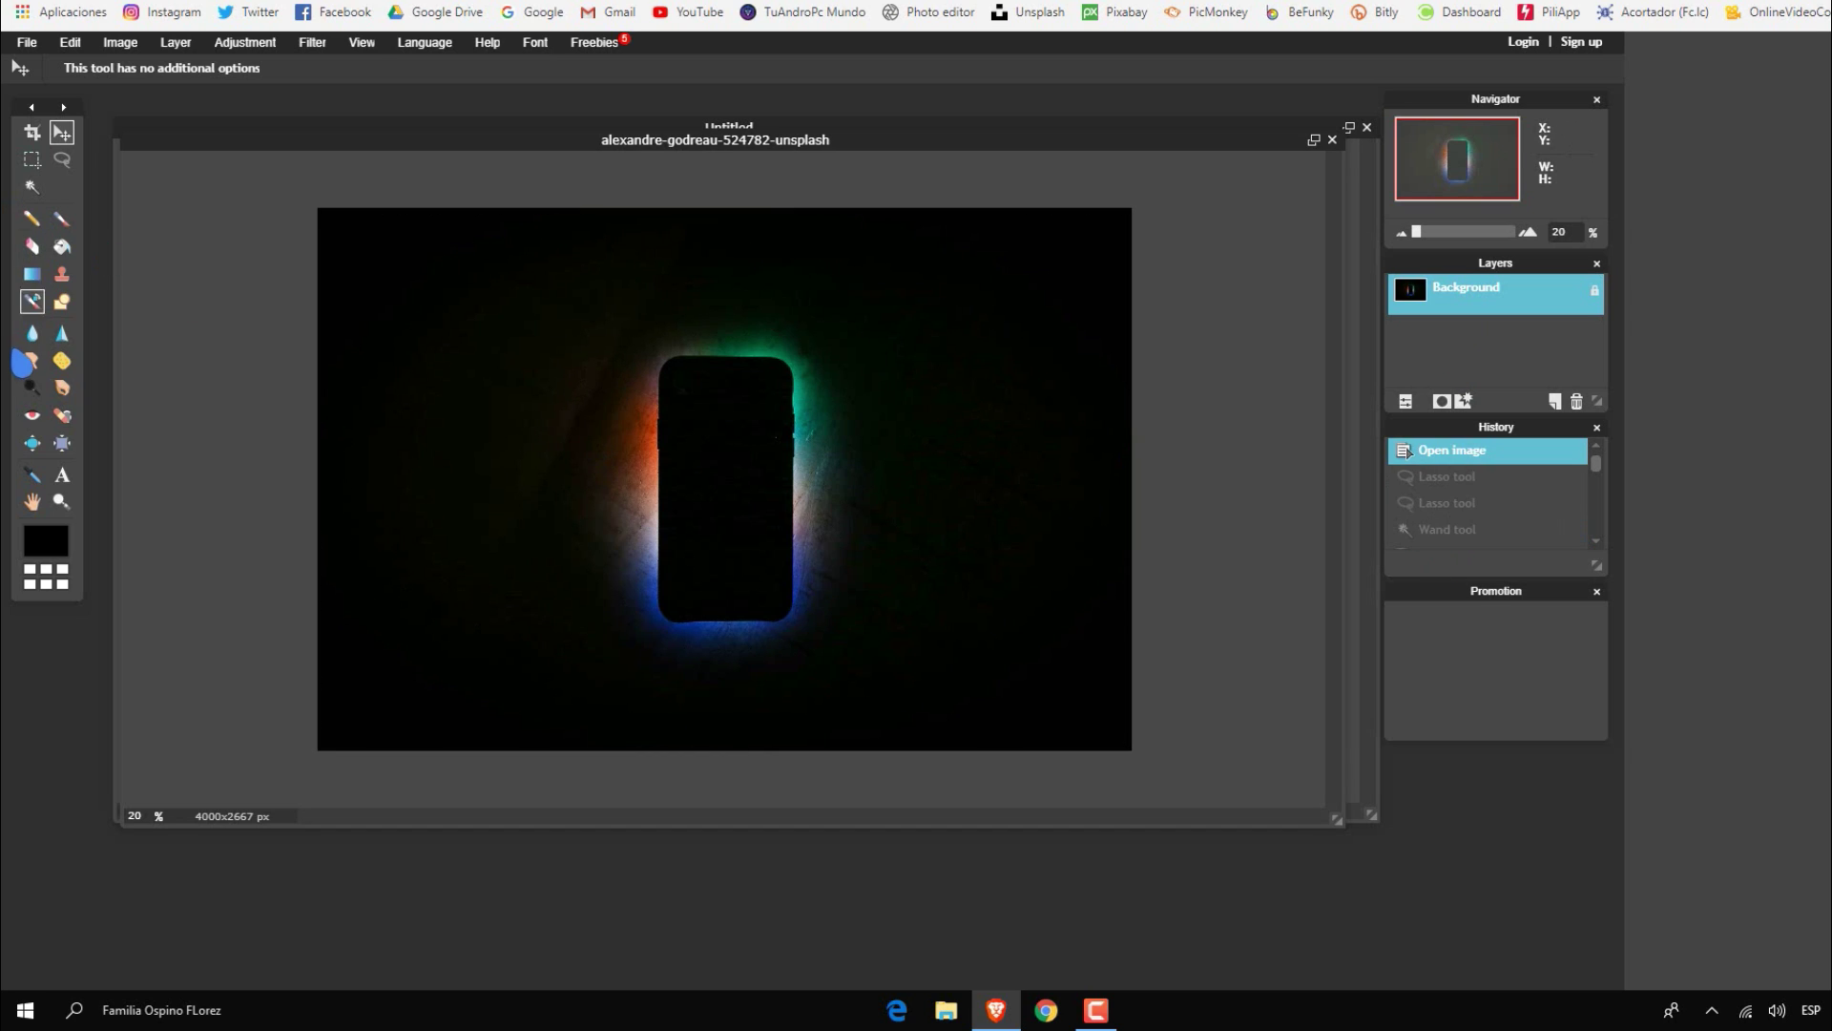
- Drag a red black-to-transparent gradient in from the photo's right side
{"action": "left_click", "coordinate": [32, 274]}
{"action": "left_click", "coordinate": [280, 74]}
{"action": "left_click", "coordinate": [349, 222]}
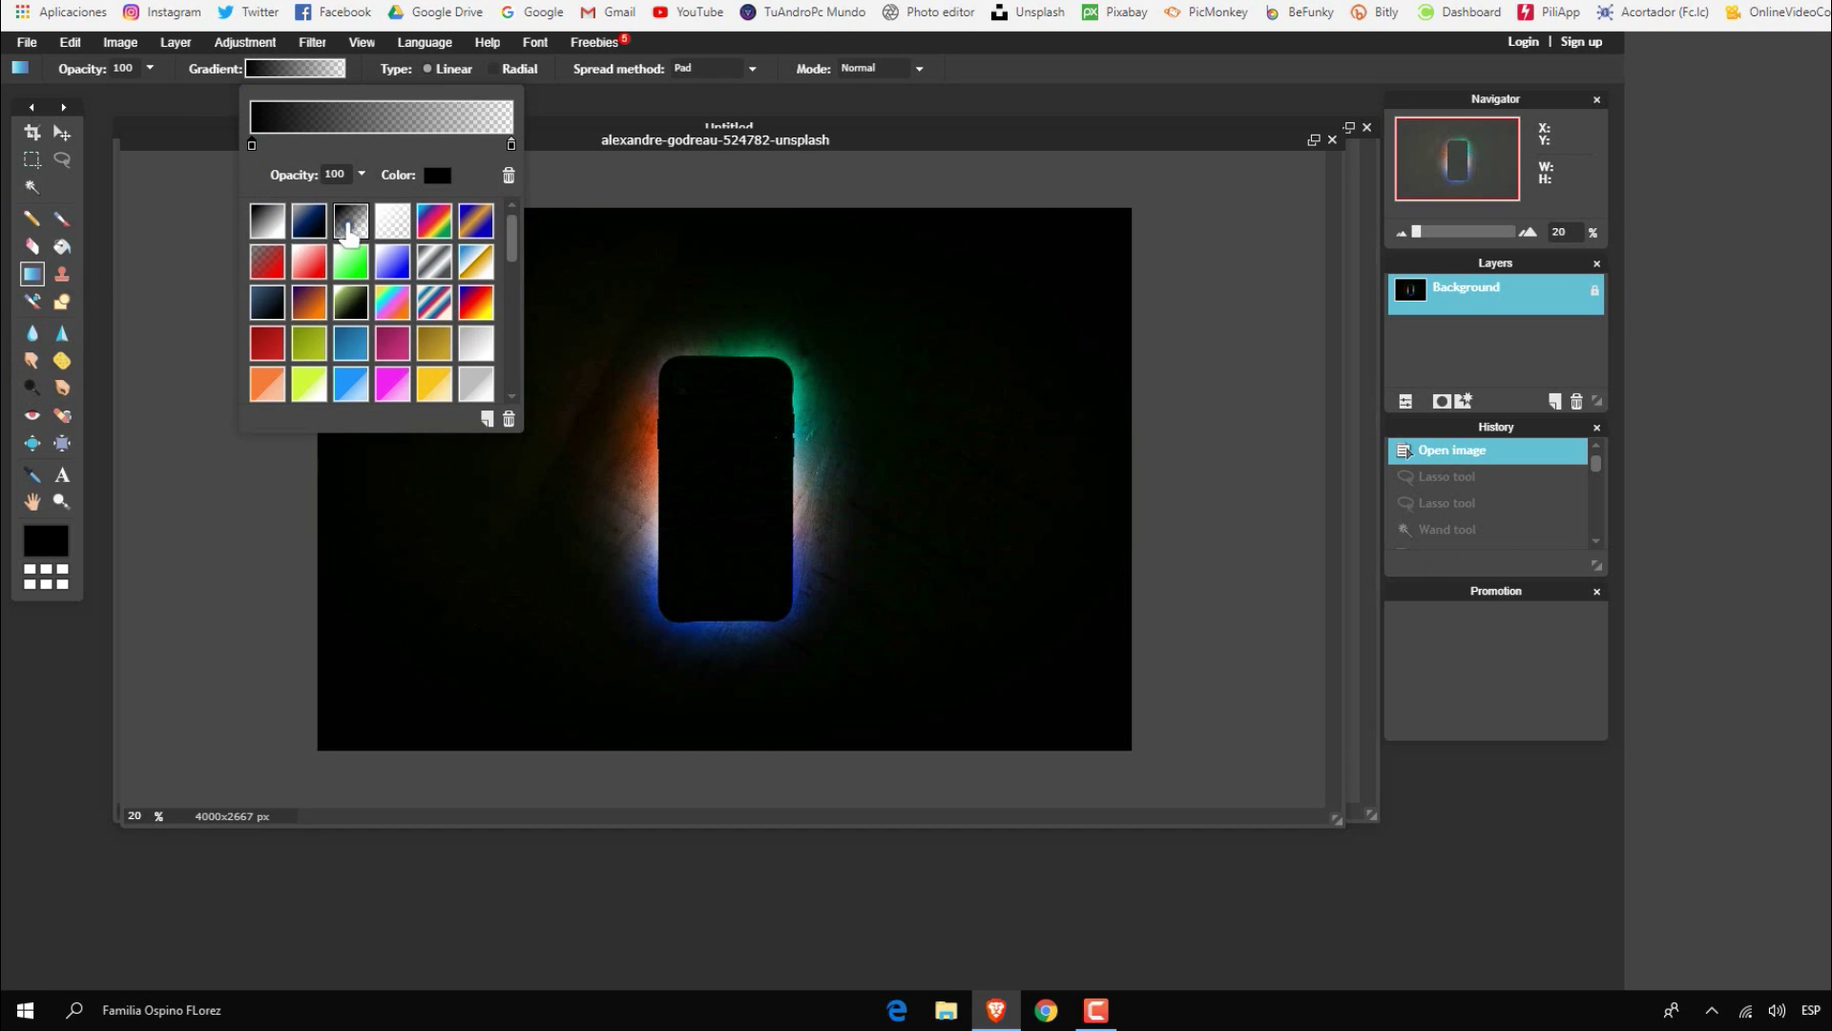
{"action": "left_click", "coordinate": [438, 175]}
{"action": "left_click", "coordinate": [728, 399]}
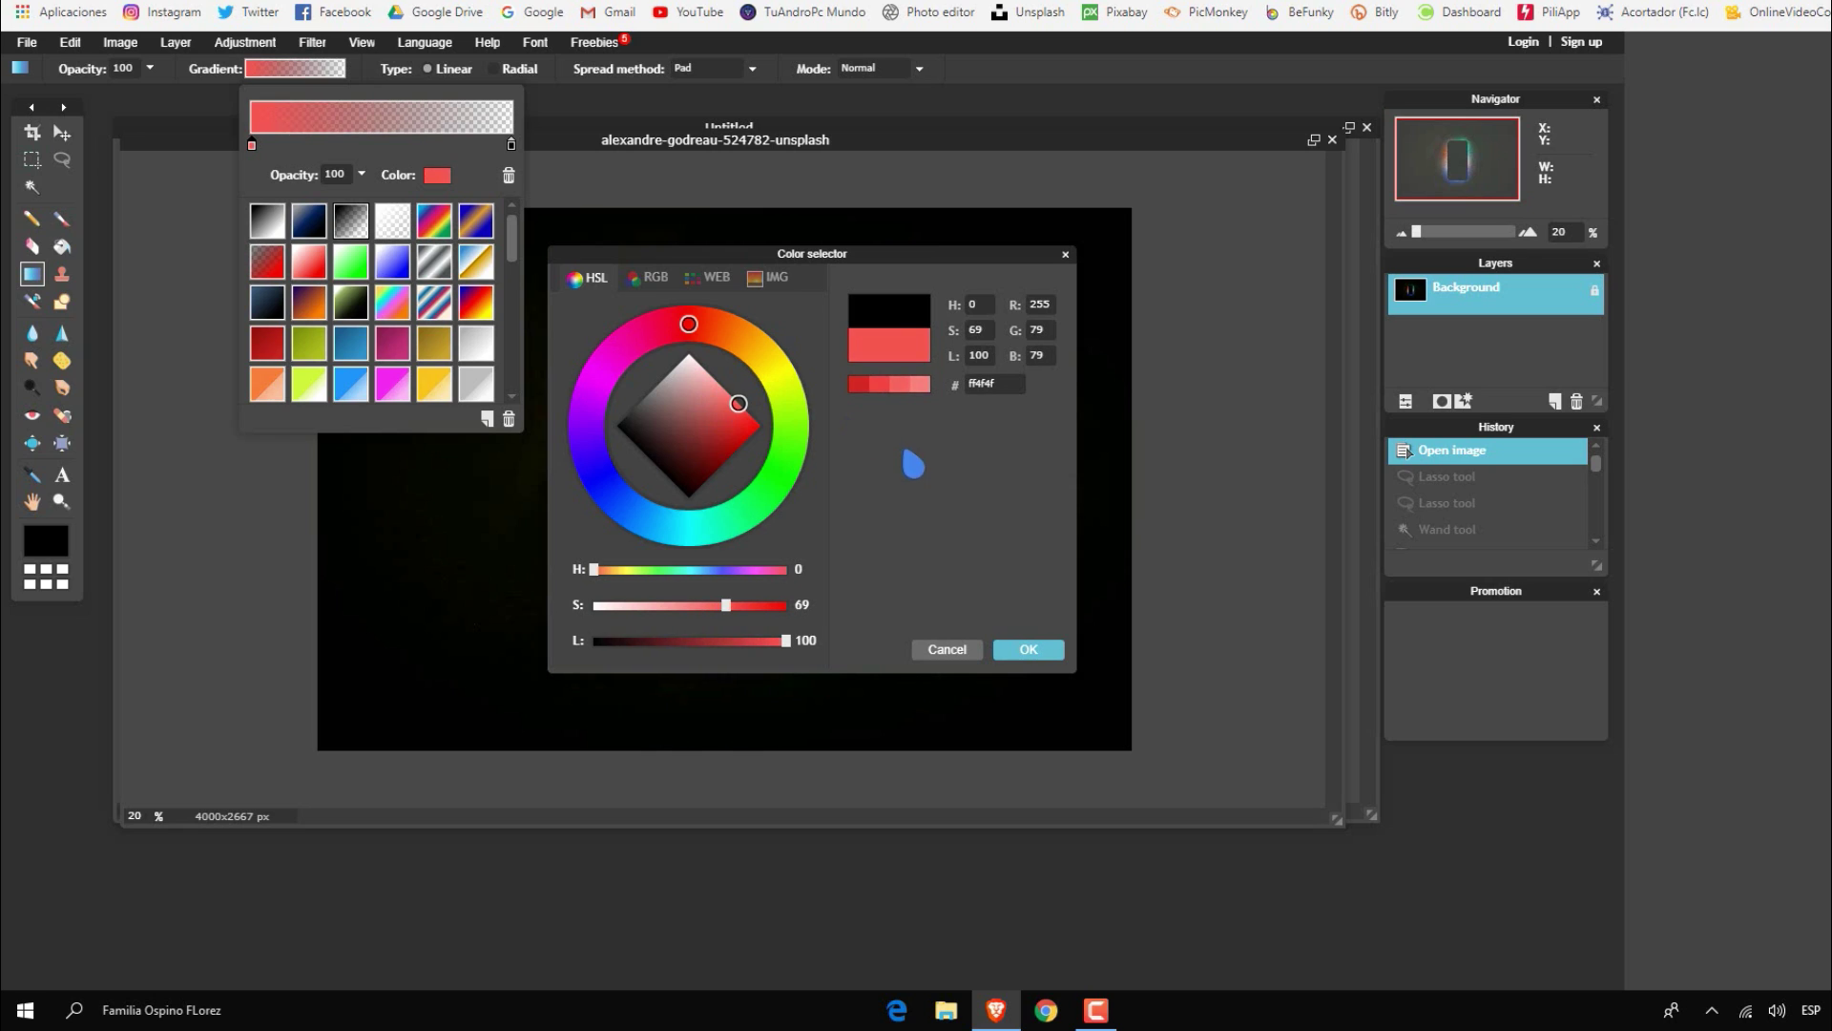
{"action": "left_click", "coordinate": [1021, 646]}
{"action": "left_click", "coordinate": [1191, 418]}
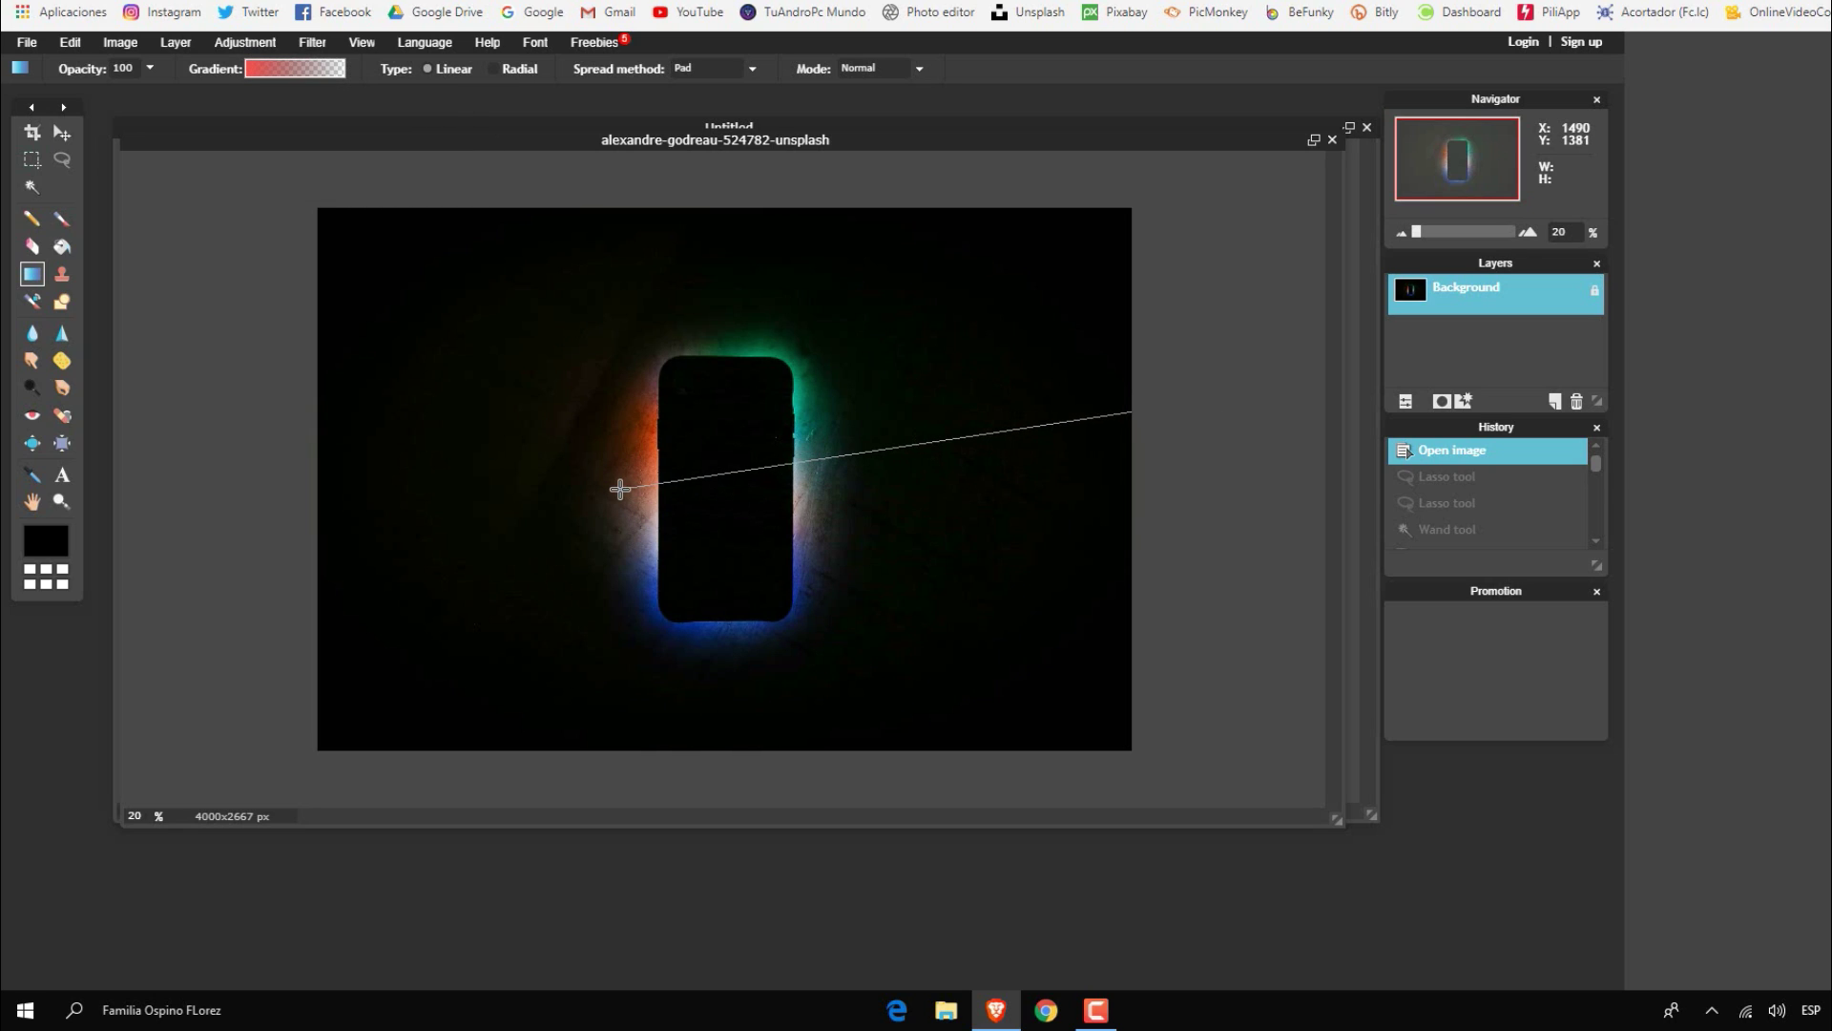
{"action": "left_click_drag", "start_coordinate": [830, 440], "coordinate": [624, 489]}
{"action": "left_click", "coordinate": [31, 132]}
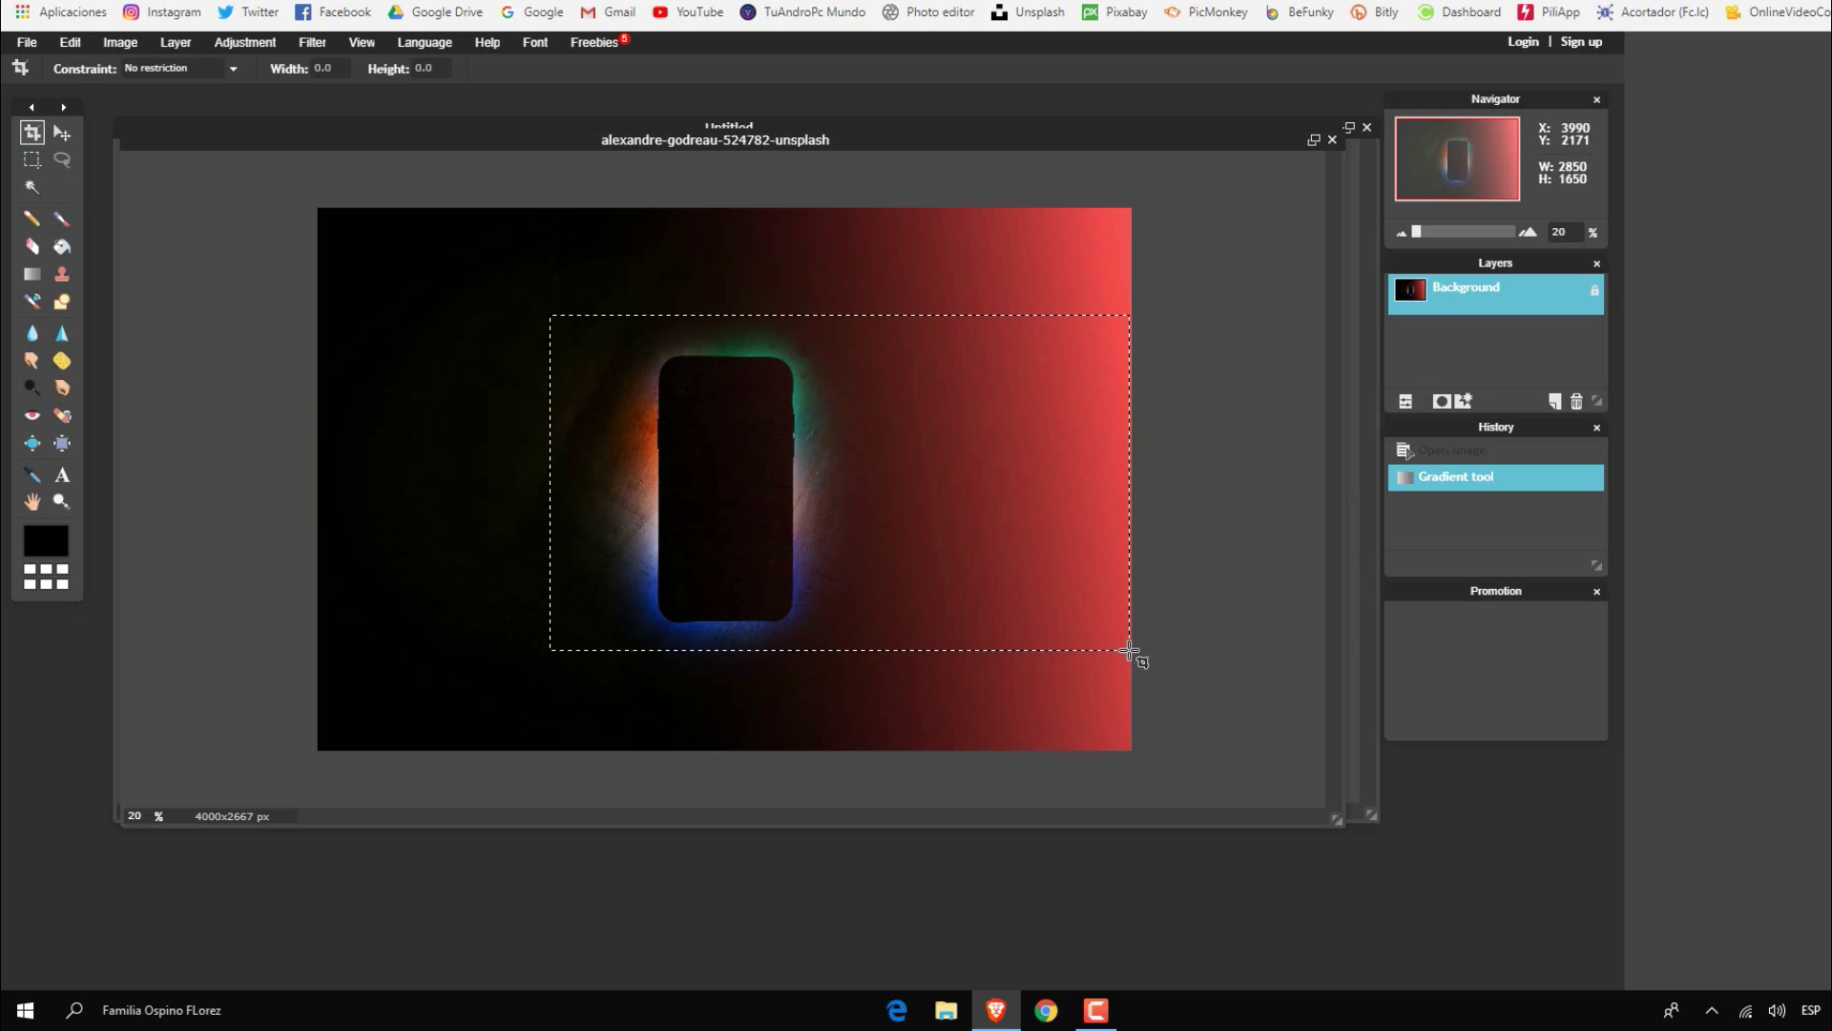
- Apply the tighter crop around the phone and begin placing text on the photo
{"action": "left_click", "coordinate": [797, 866]}
{"action": "left_click", "coordinate": [756, 551]}
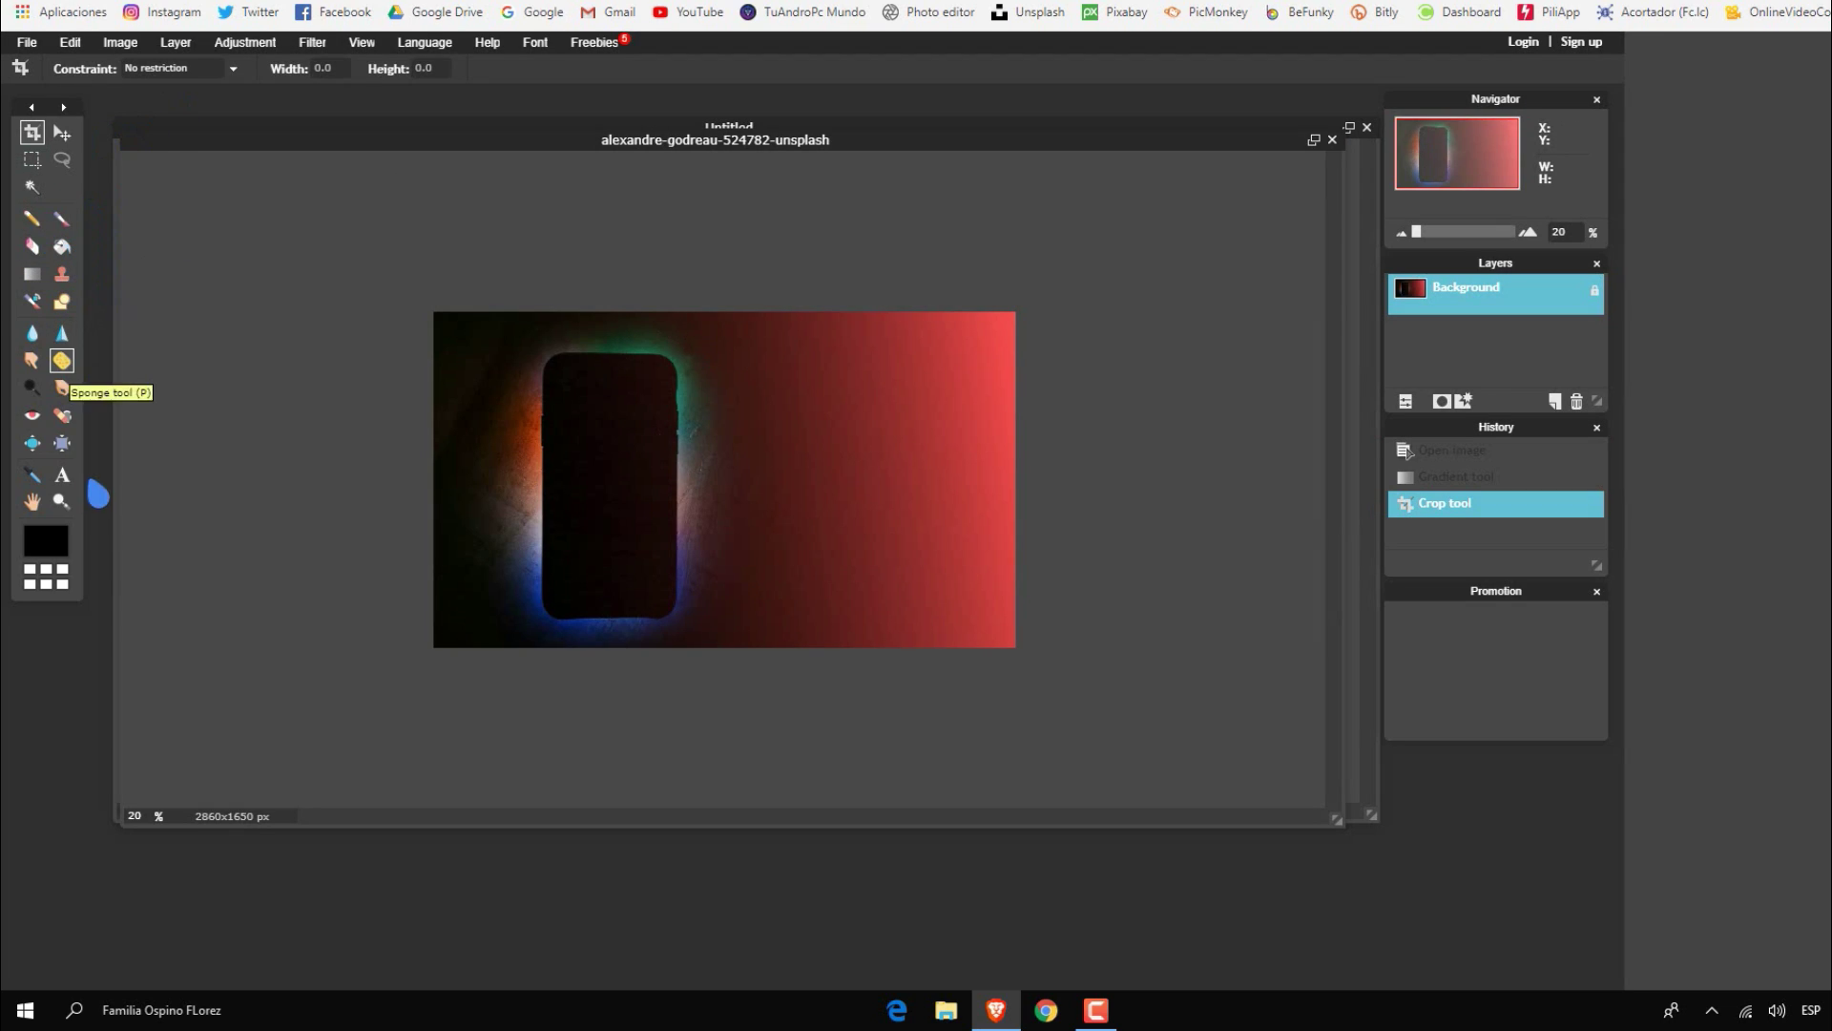
{"action": "left_click", "coordinate": [784, 404]}
{"action": "type", "text": "hola como estan"}
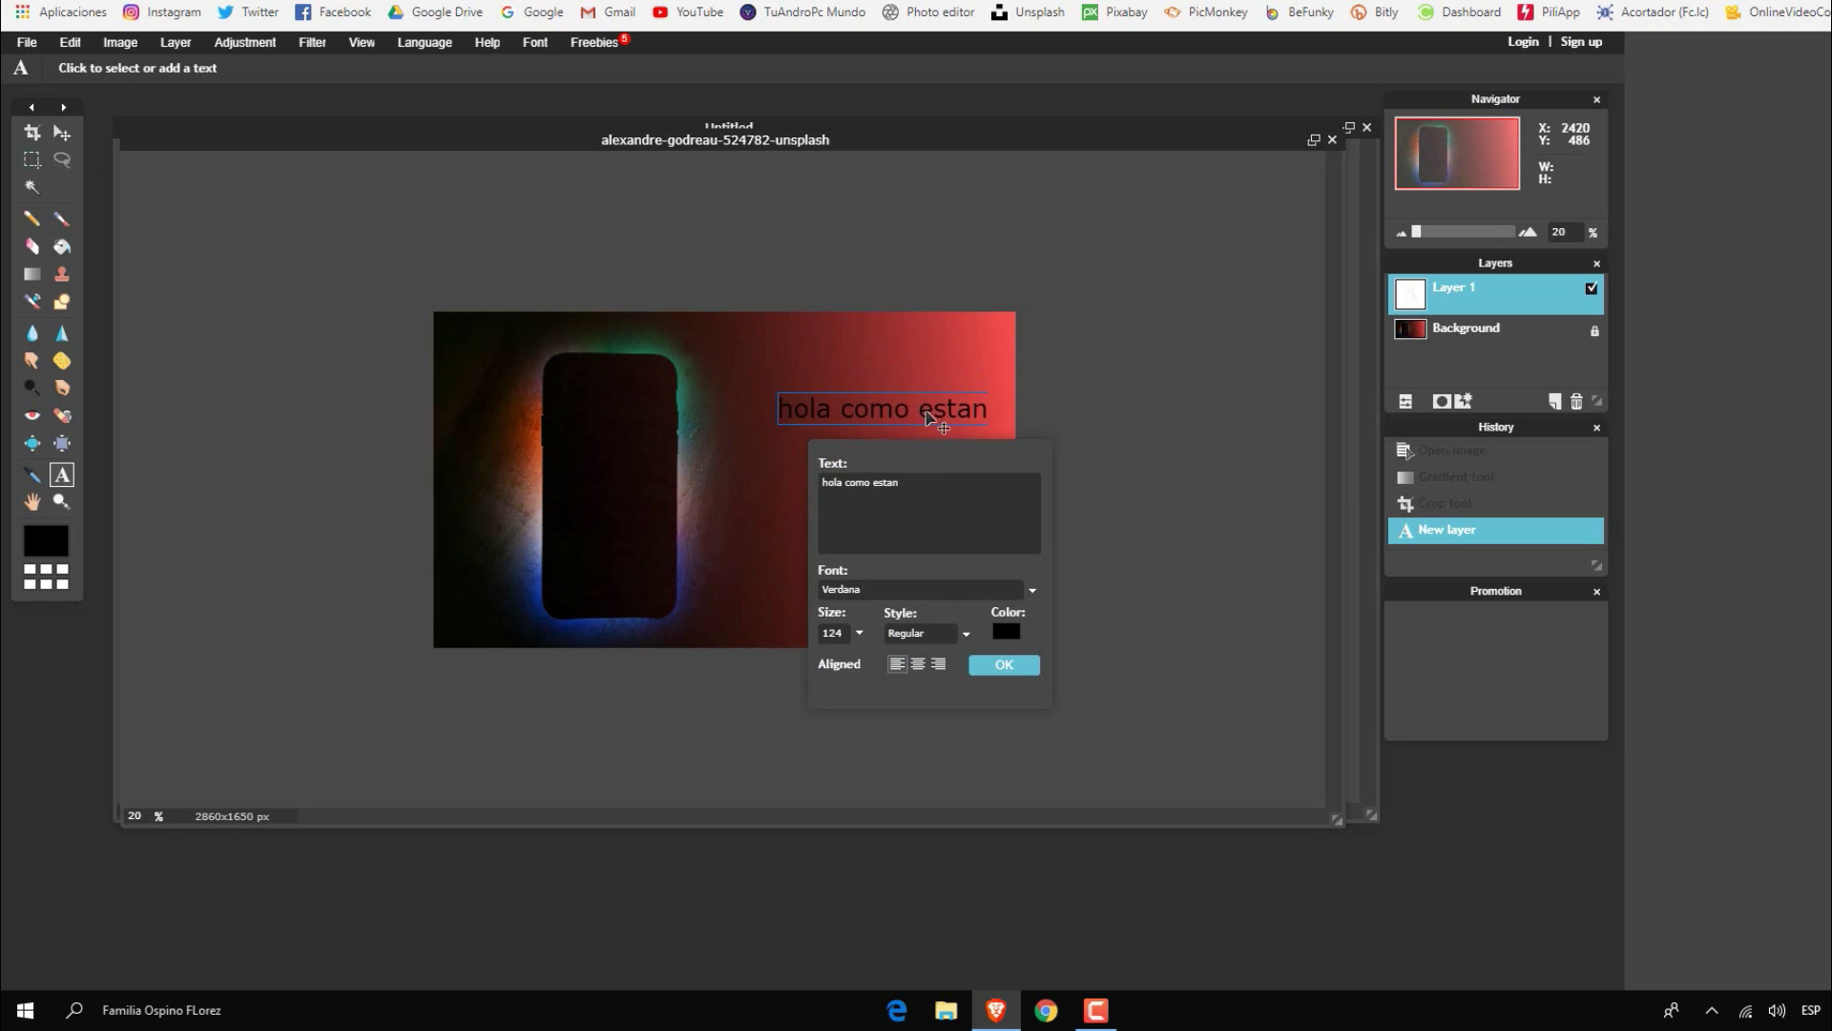
- Commit the caption, then open the earphone sticker image and copy all of it
{"action": "left_click", "coordinate": [975, 668]}
{"action": "left_click", "coordinate": [27, 42]}
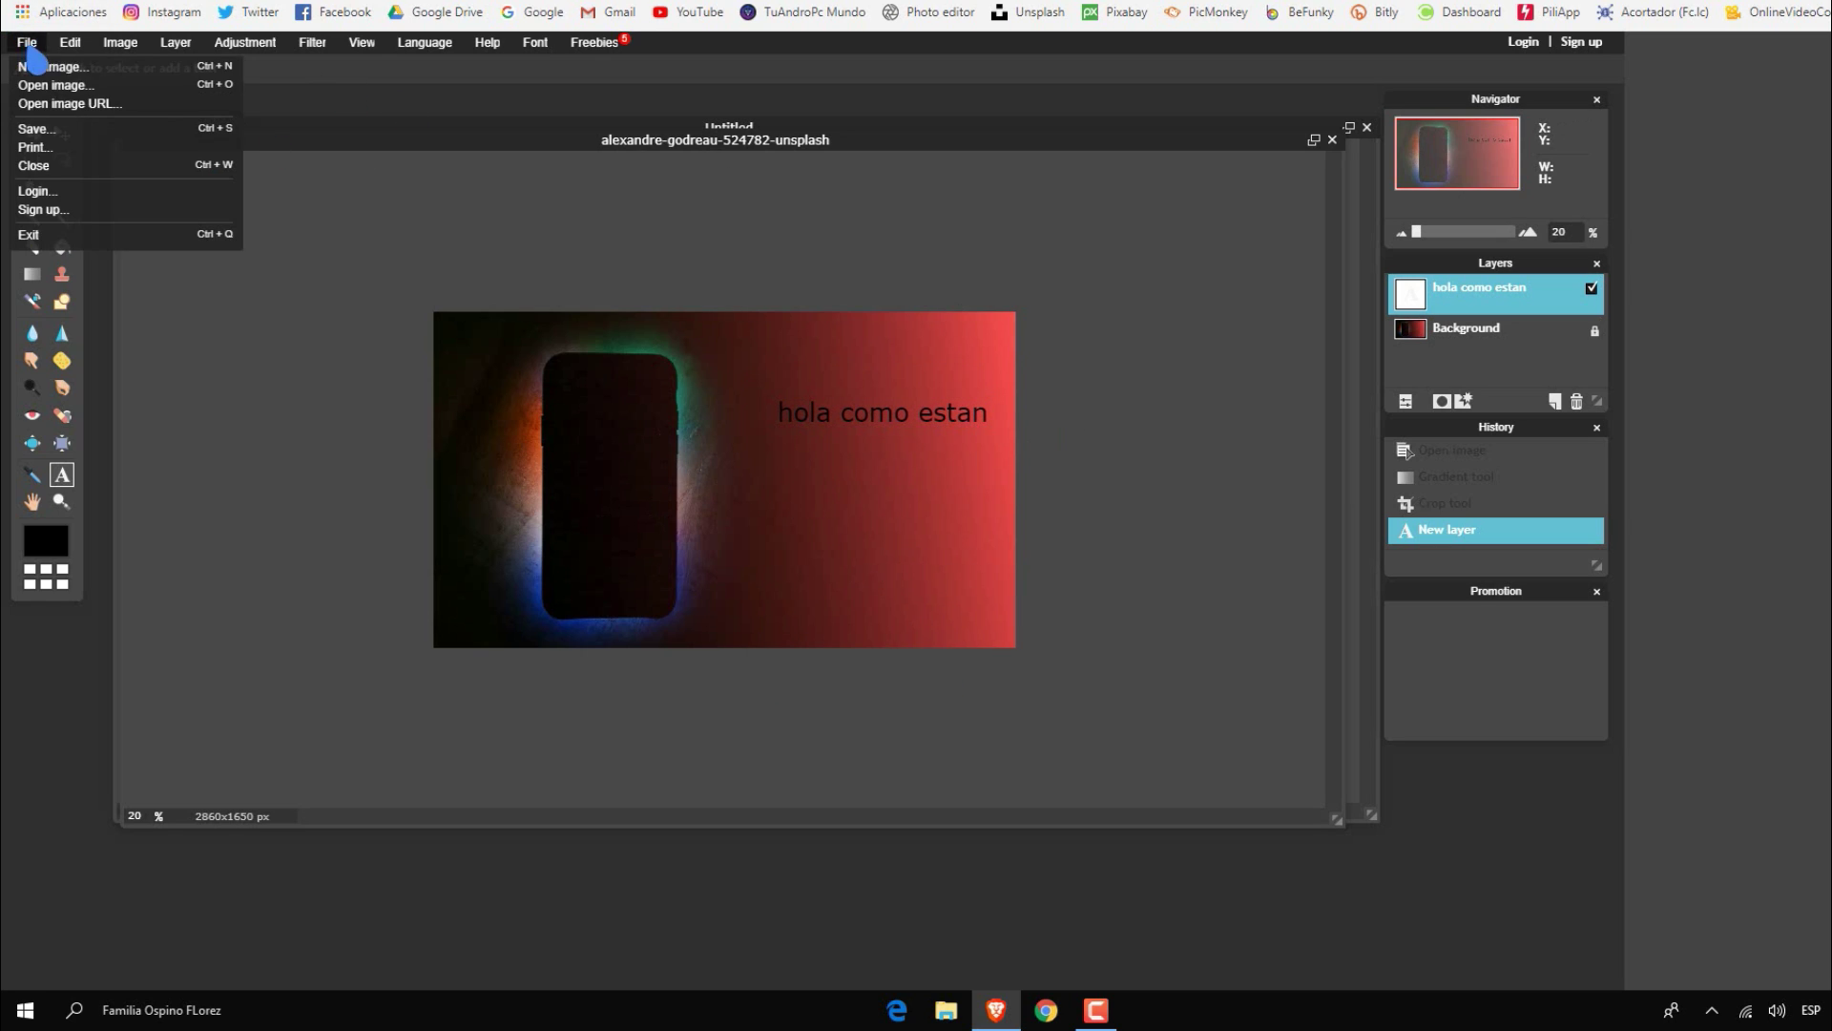
{"action": "left_click", "coordinate": [71, 99]}
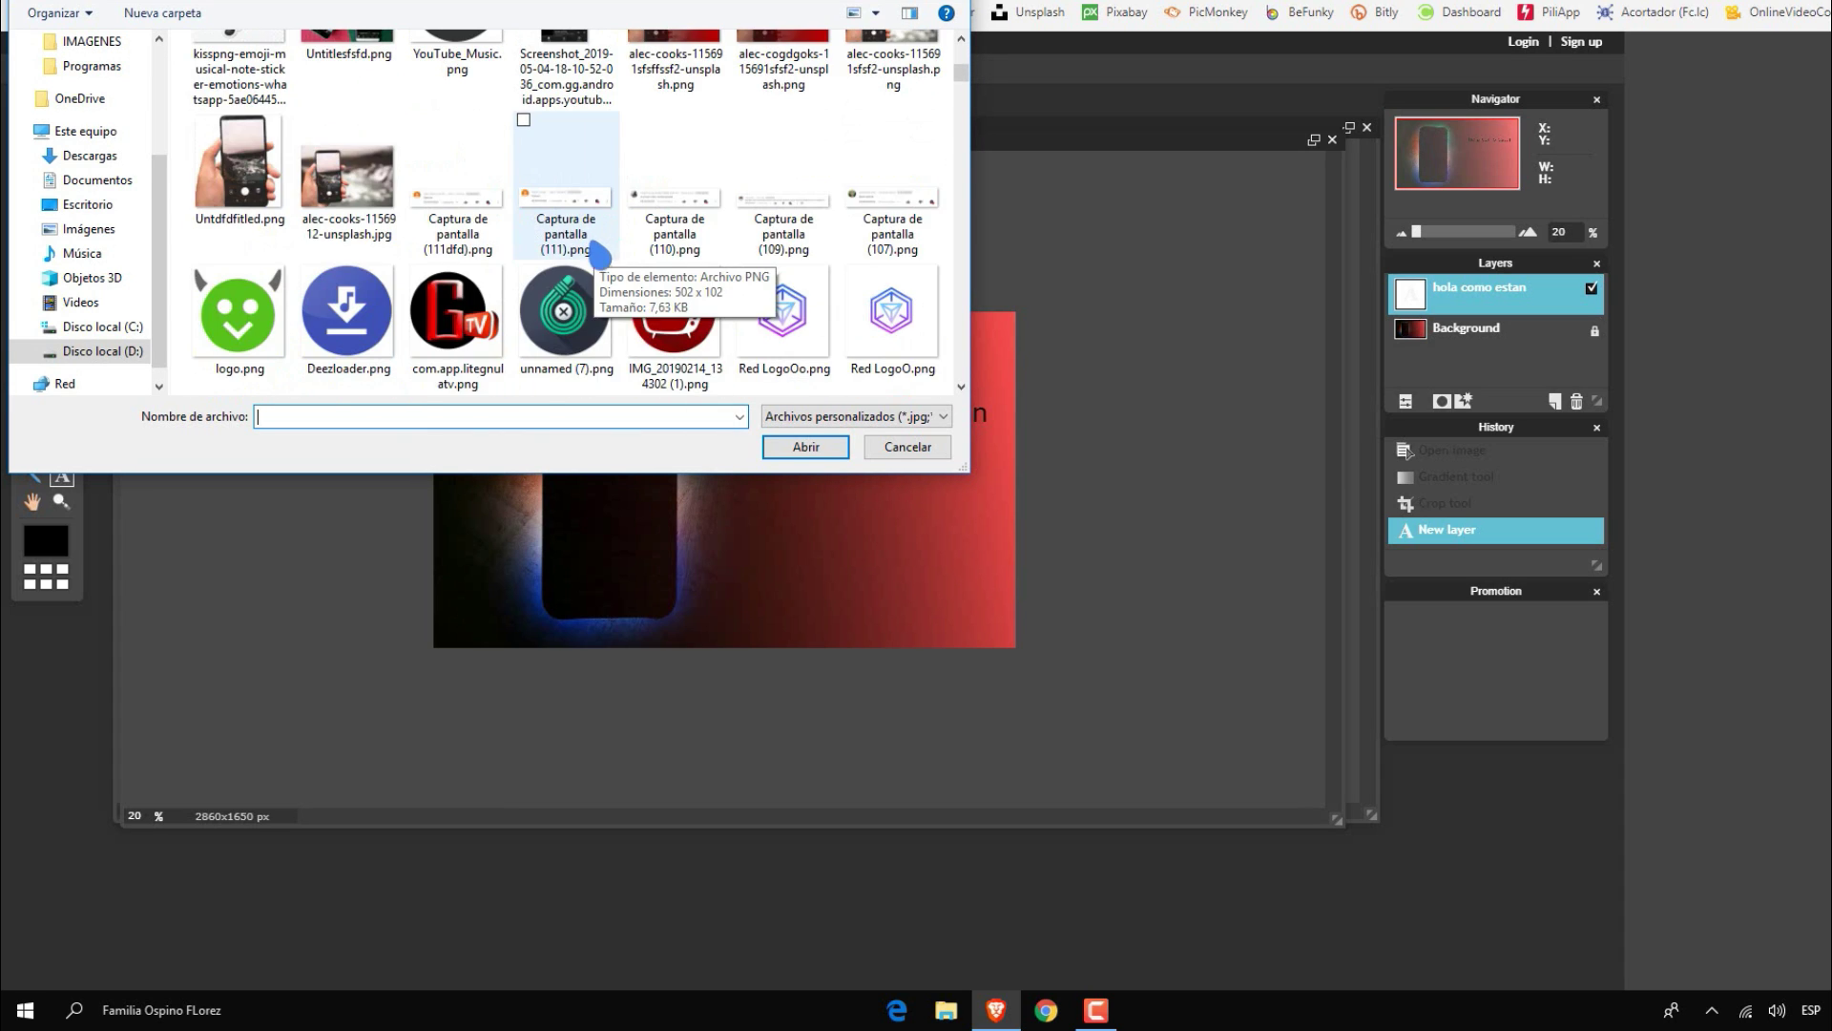
{"action": "key", "text": "Escape"}
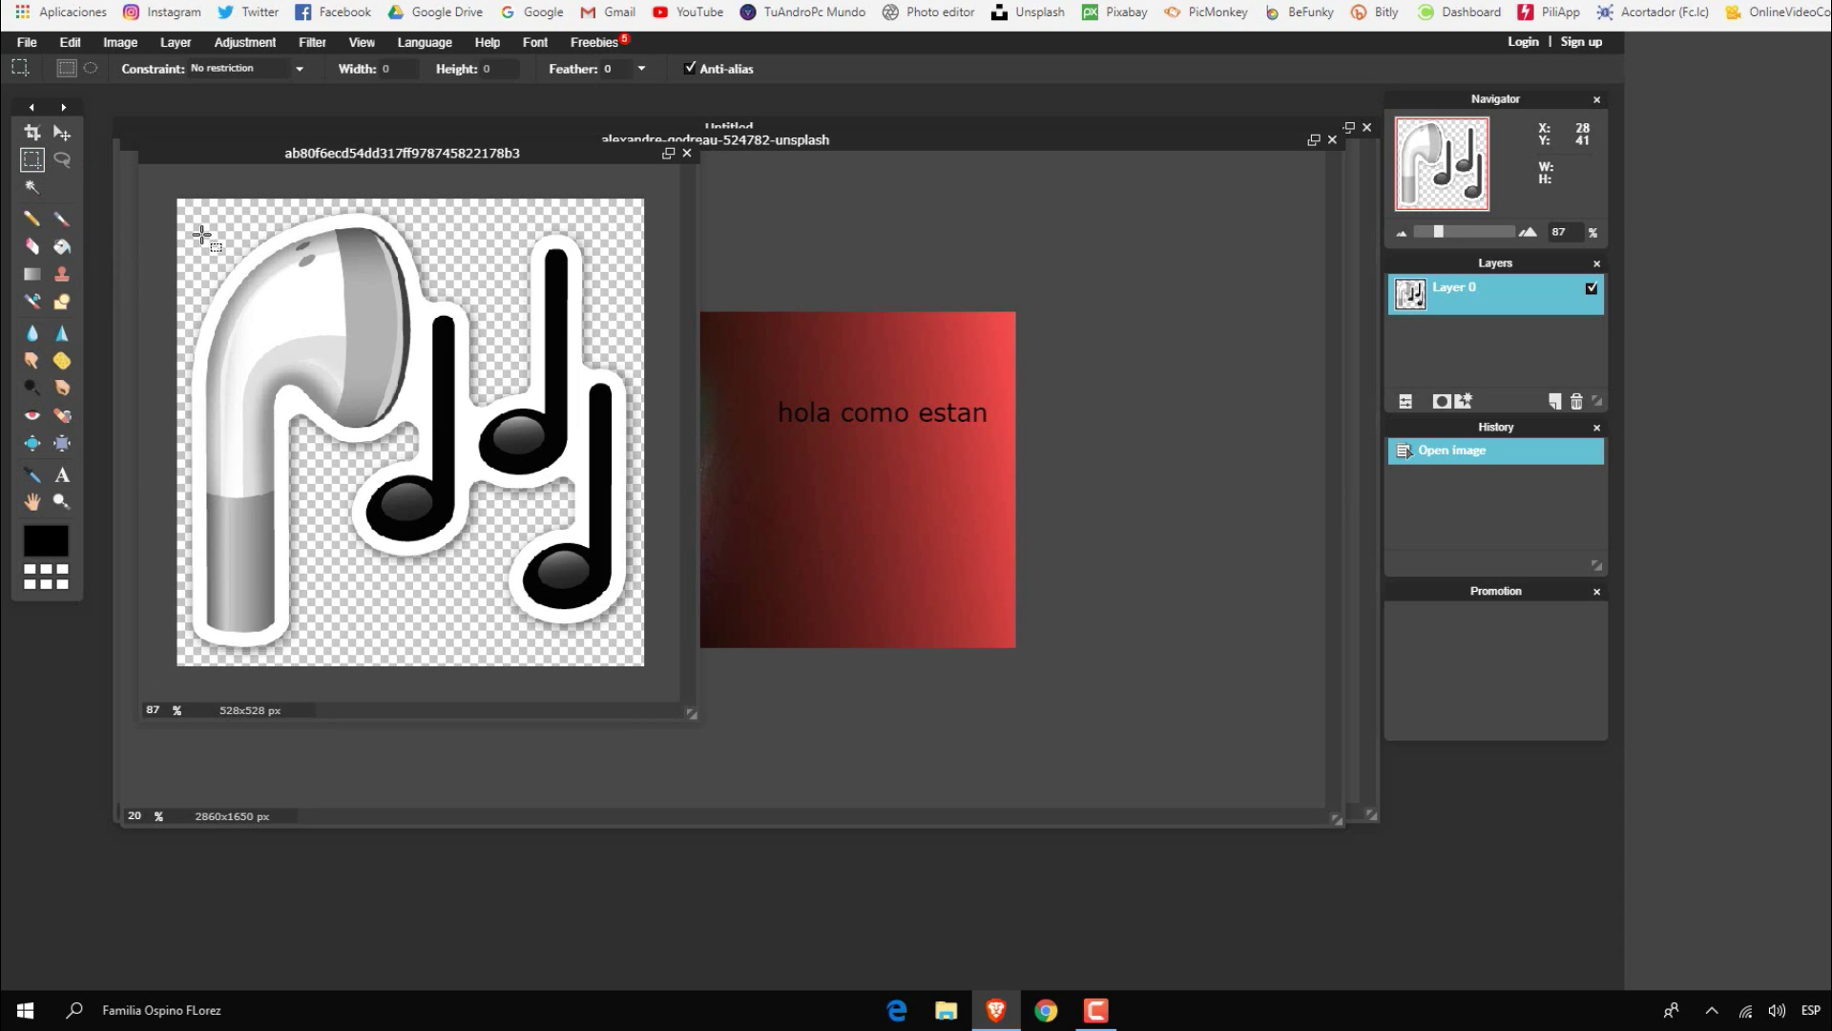
{"action": "left_click_drag", "start_coordinate": [409, 466], "coordinate": [664, 700]}
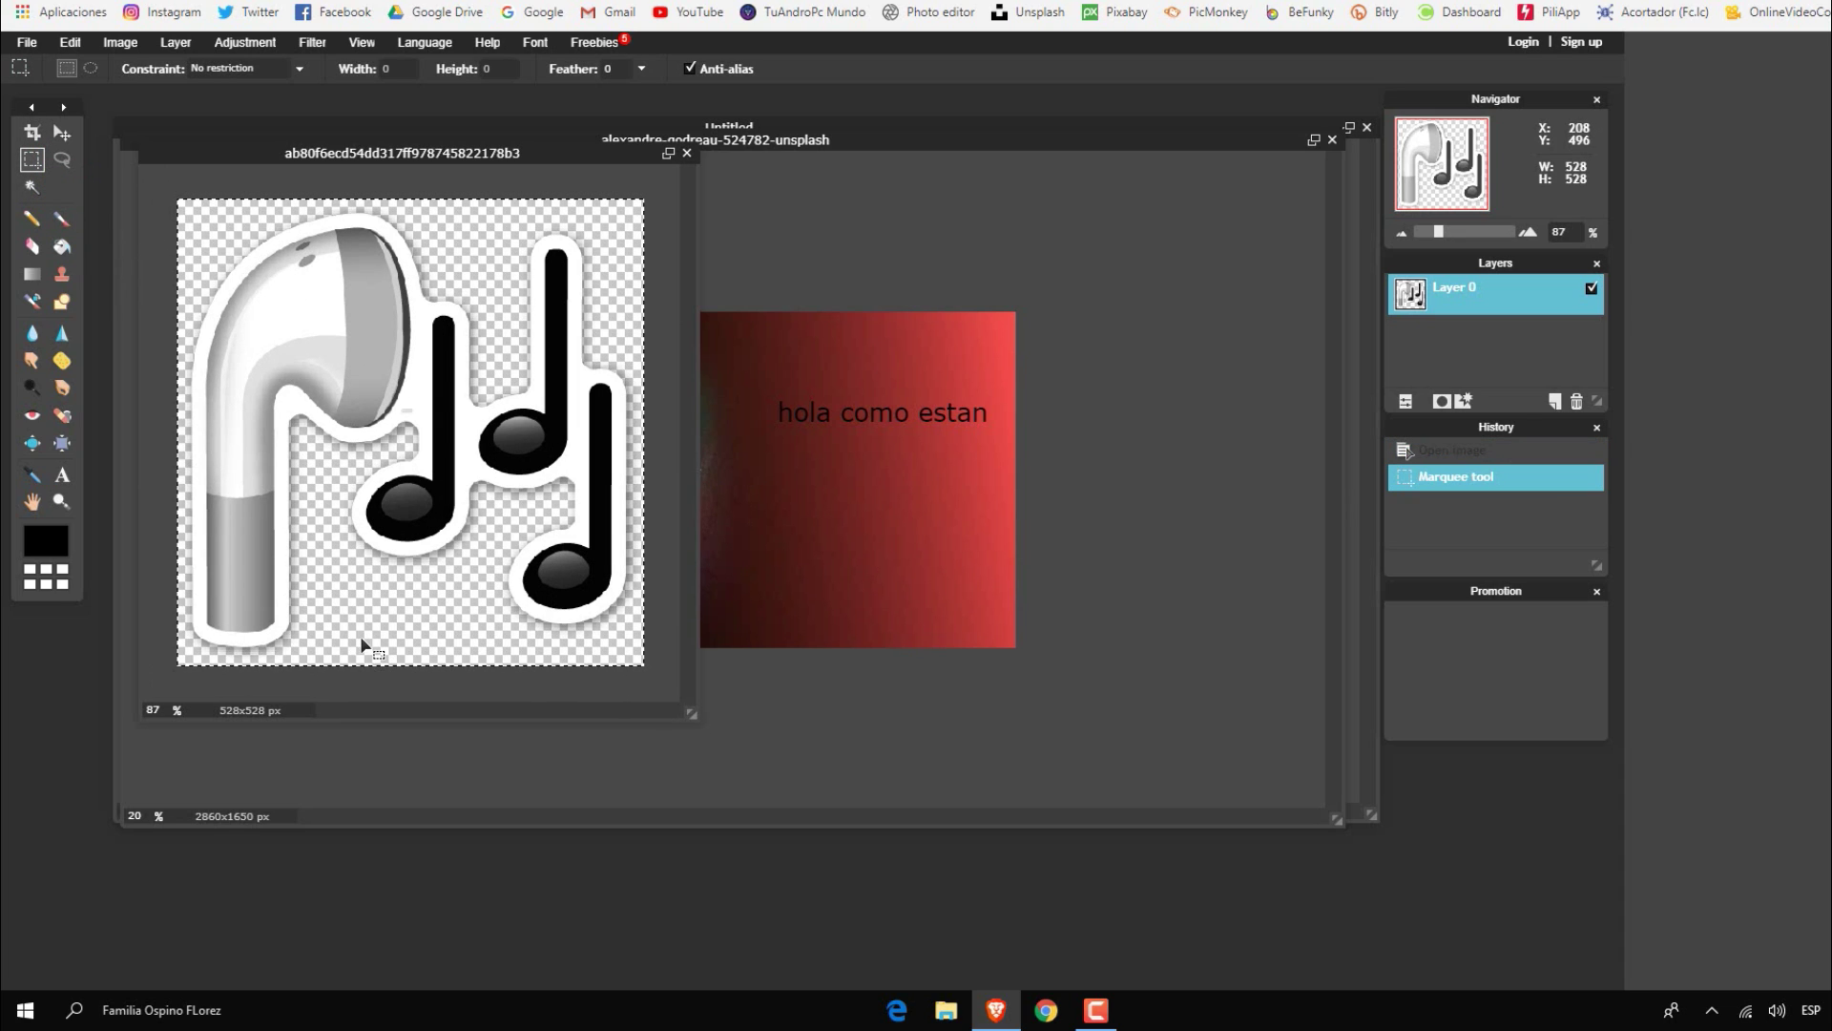
{"action": "key", "text": "ctrl+c"}
- Paste the earphone sticker into the phone photo, enlarged and placed below the text
{"action": "left_click", "coordinate": [754, 533]}
{"action": "key", "text": "ctrl+v"}
{"action": "left_click", "coordinate": [71, 42]}
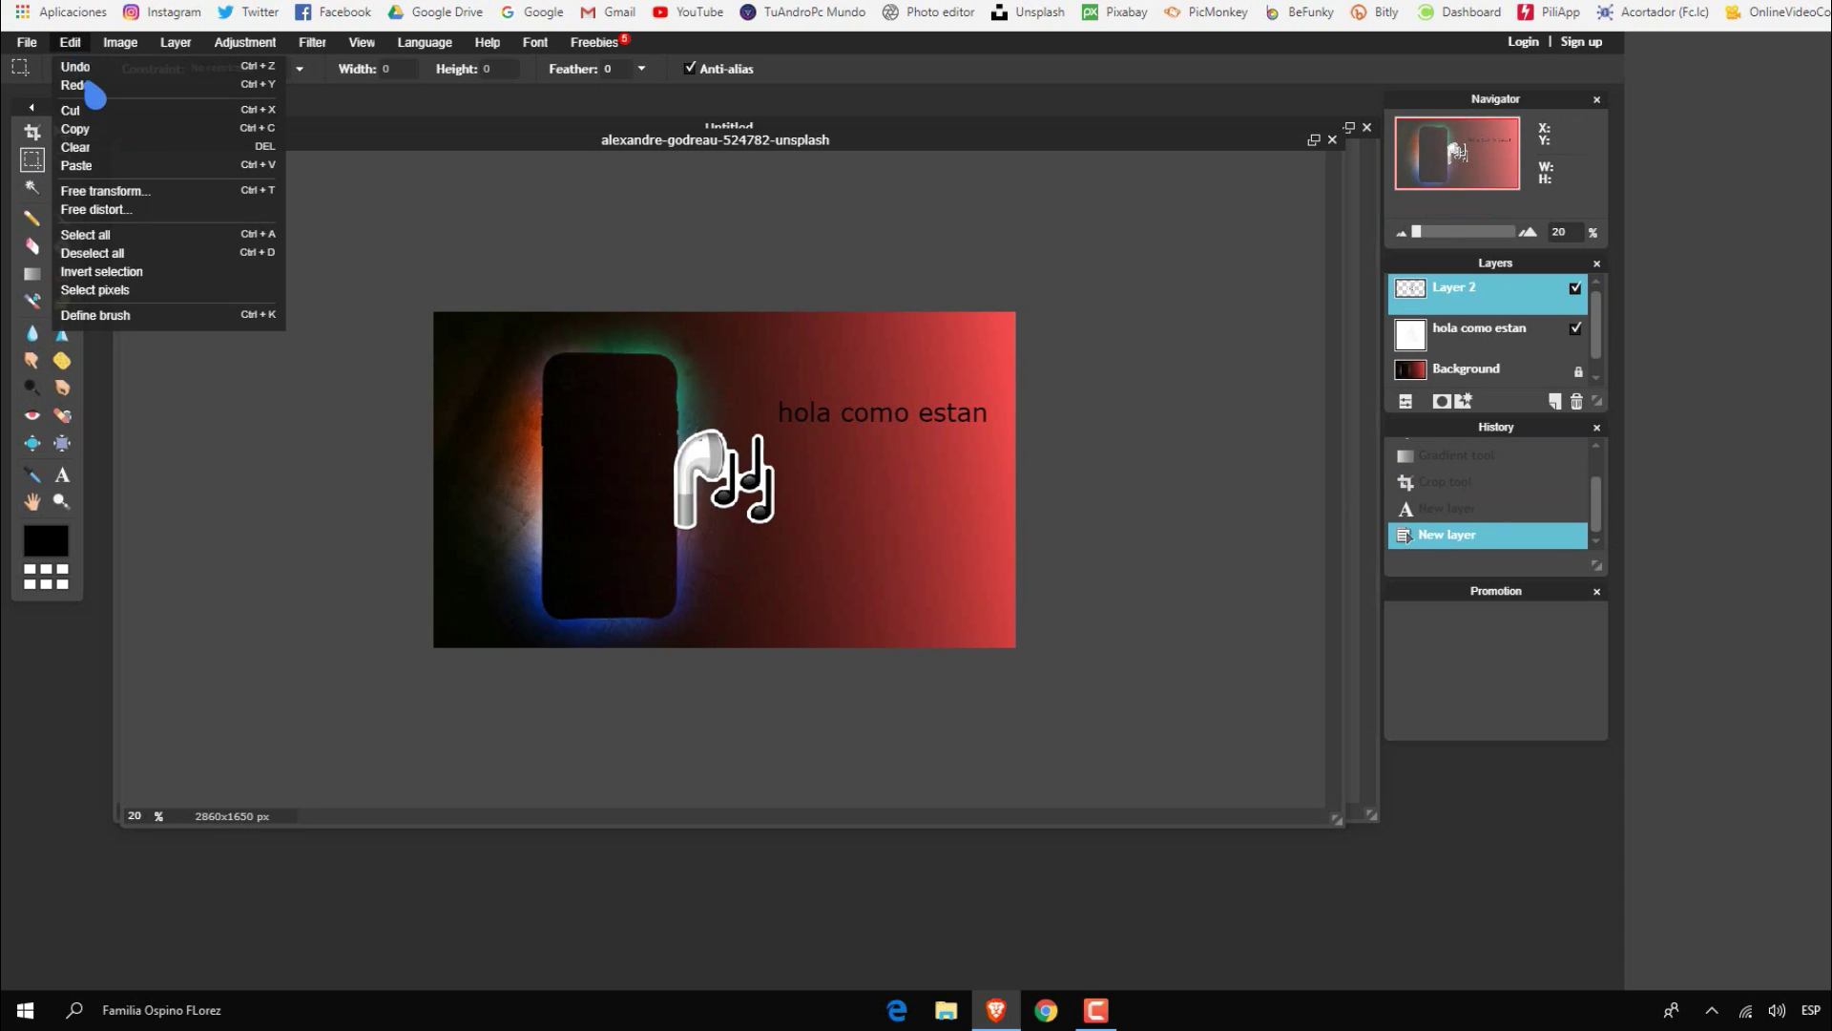
{"action": "left_click", "coordinate": [95, 185]}
{"action": "mouse_move", "coordinate": [743, 505]}
{"action": "left_mouse_down"}
{"action": "mouse_move", "coordinate": [902, 541]}
{"action": "mouse_move", "coordinate": [965, 606]}
{"action": "left_mouse_up"}
{"action": "left_click", "coordinate": [1050, 649]}
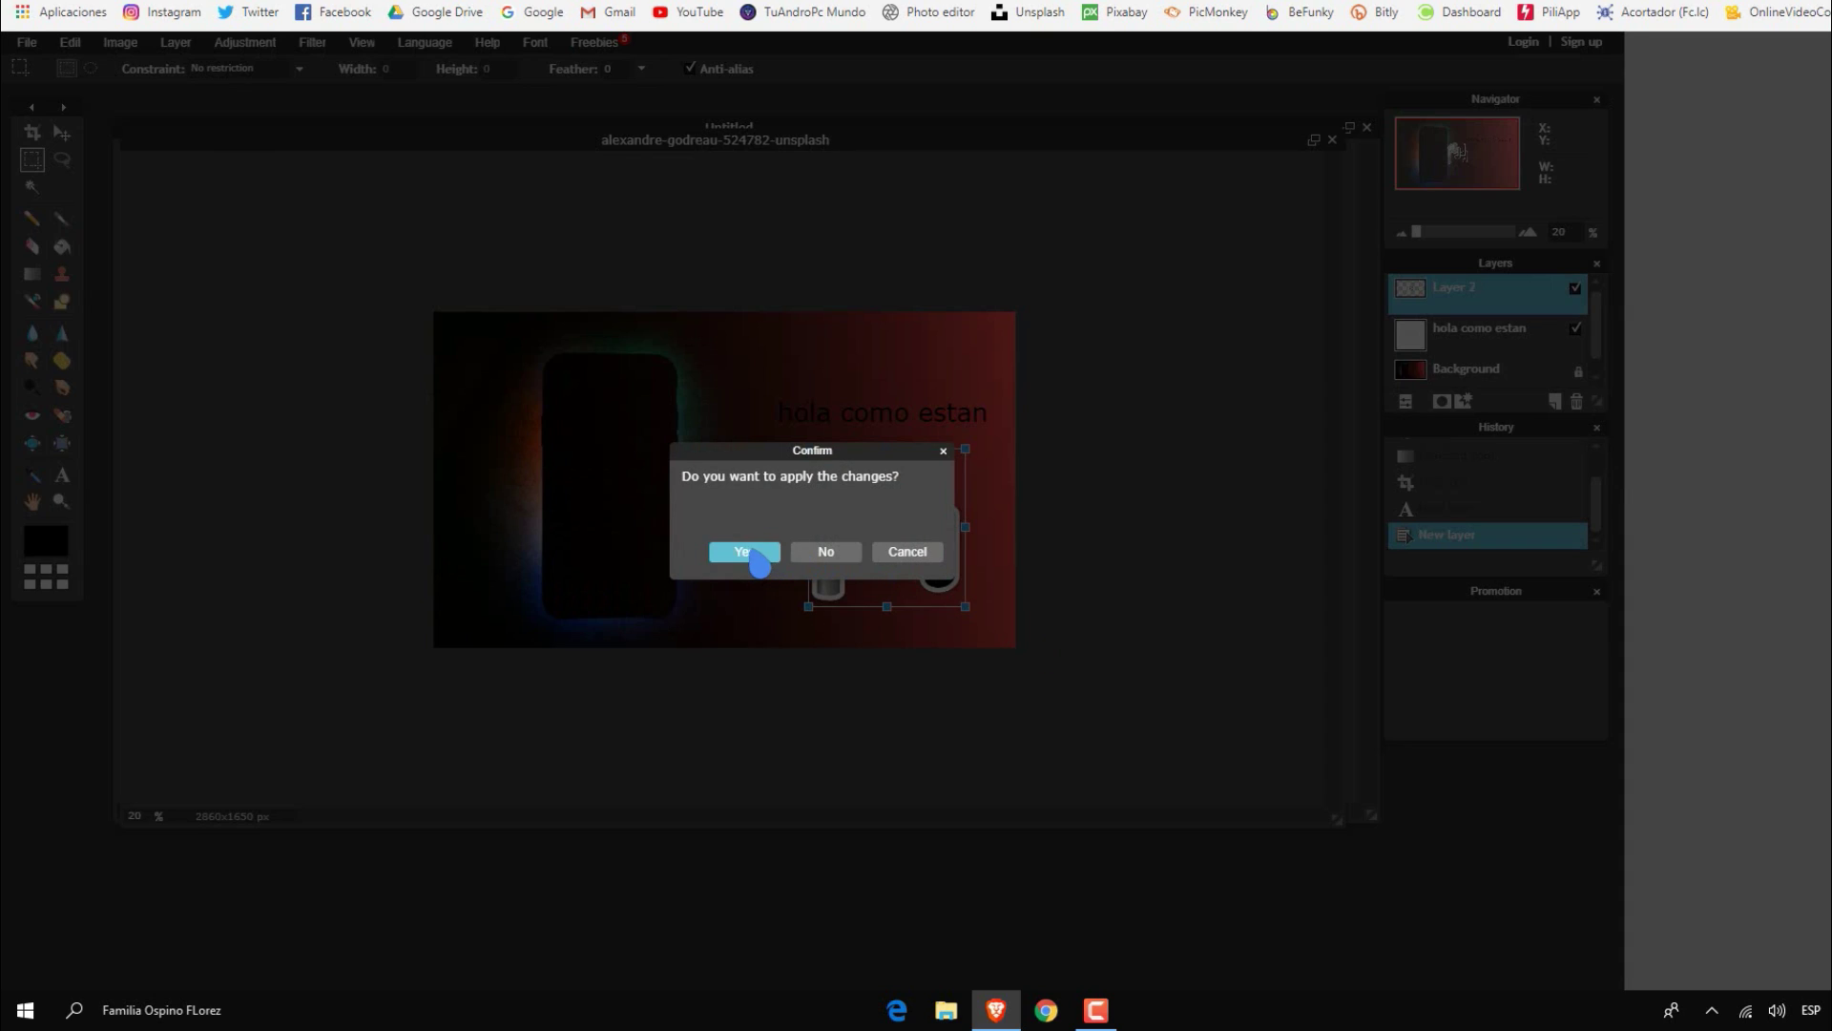
{"action": "left_click", "coordinate": [754, 553]}
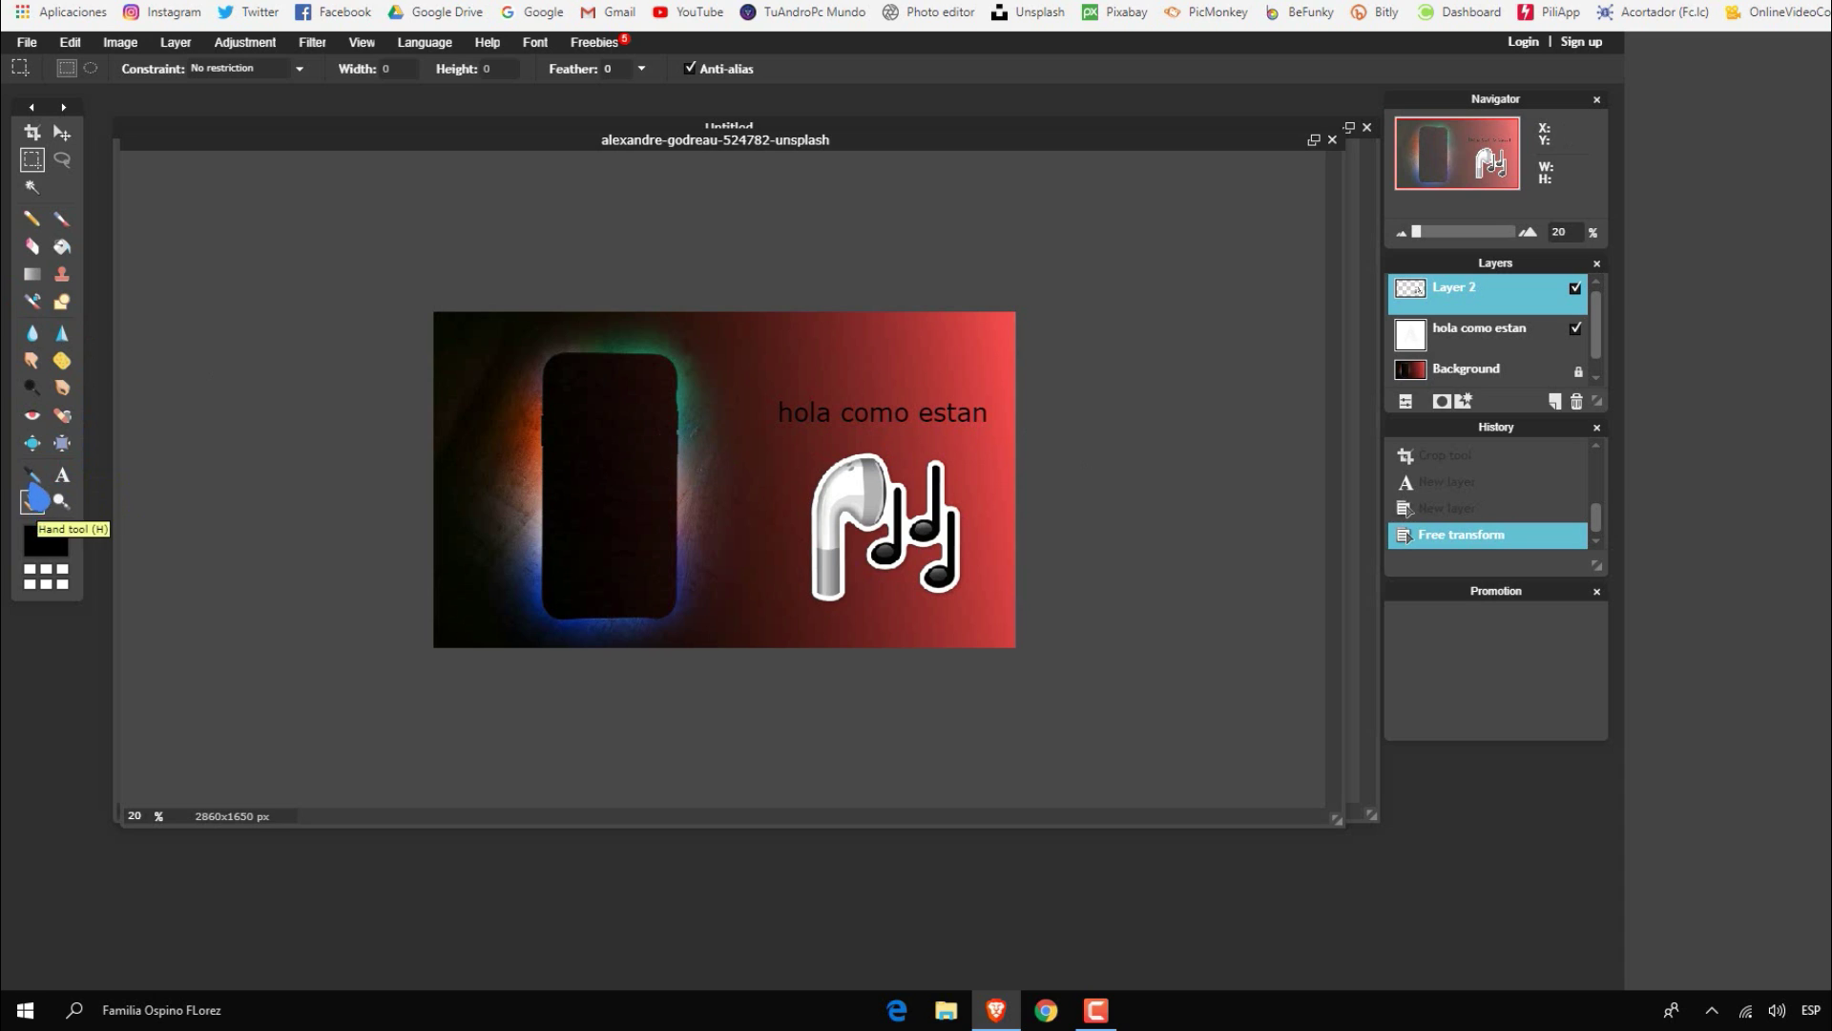
- Draw a black bar above the text, erase zigzag gaps through it, and apply Gaussian blur
{"action": "left_click", "coordinate": [62, 301]}
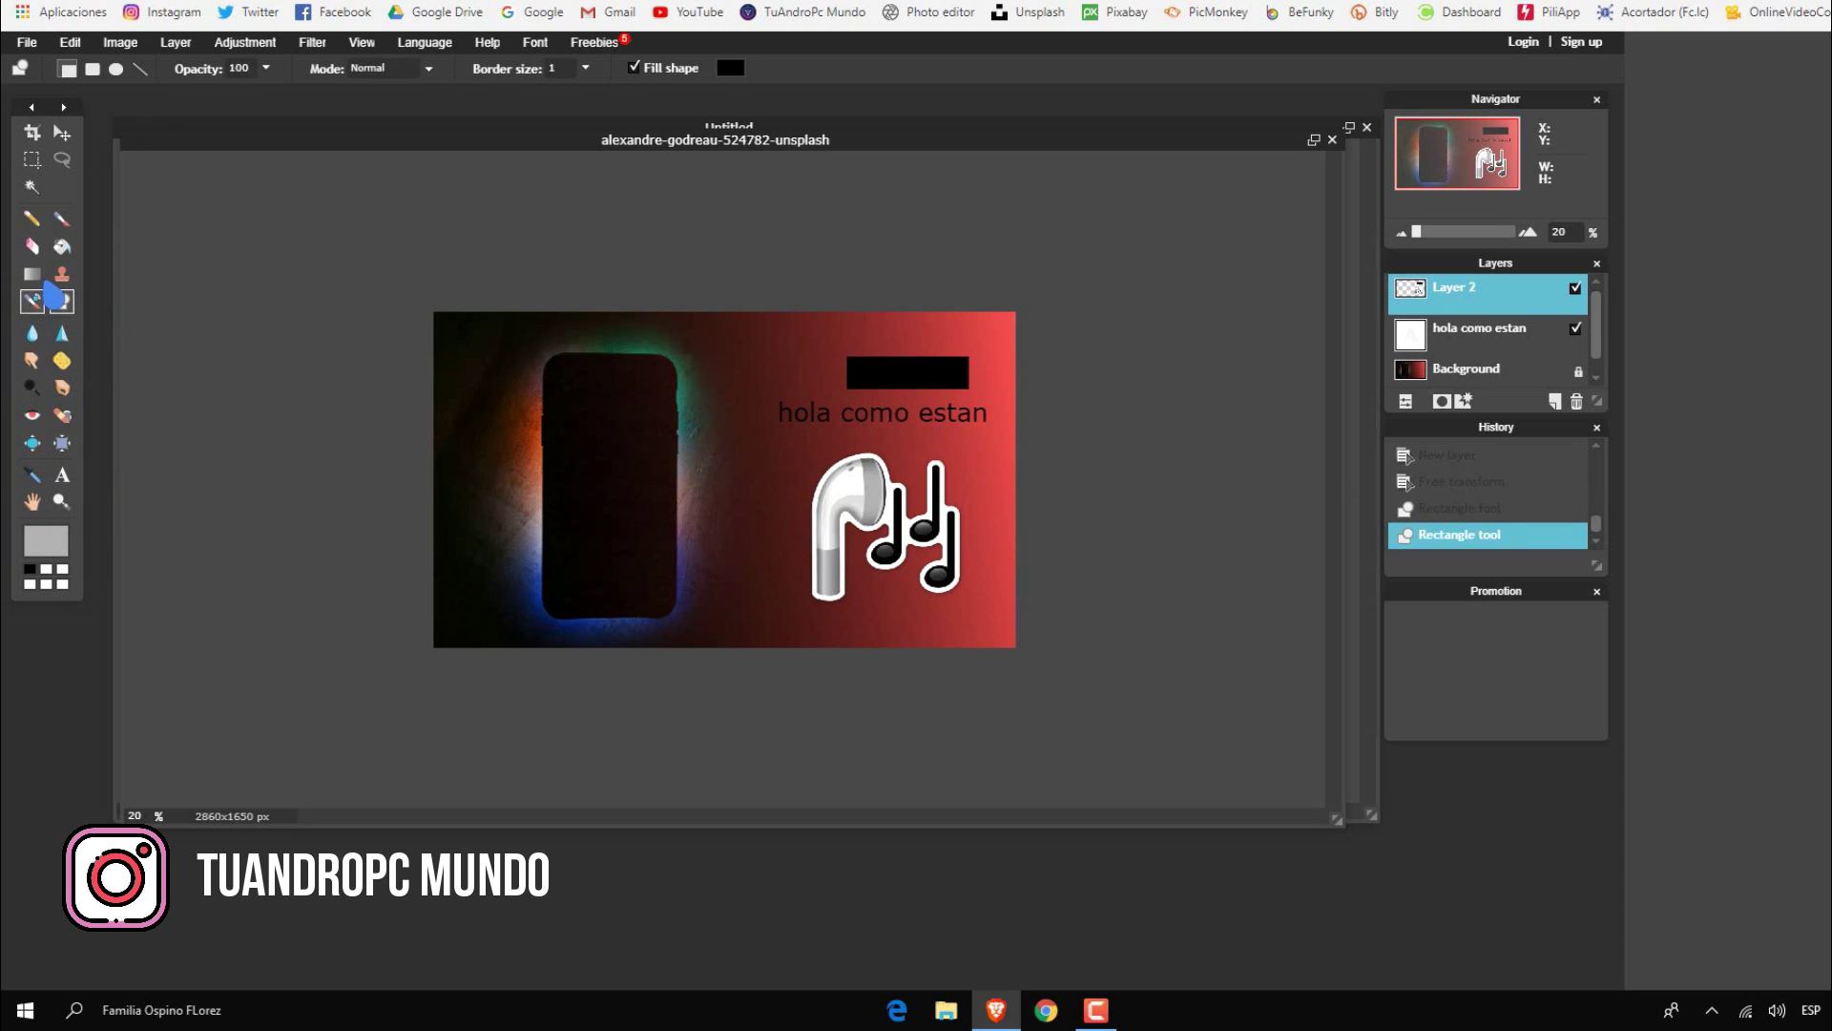
{"action": "left_click_drag", "start_coordinate": [936, 371], "coordinate": [859, 377]}
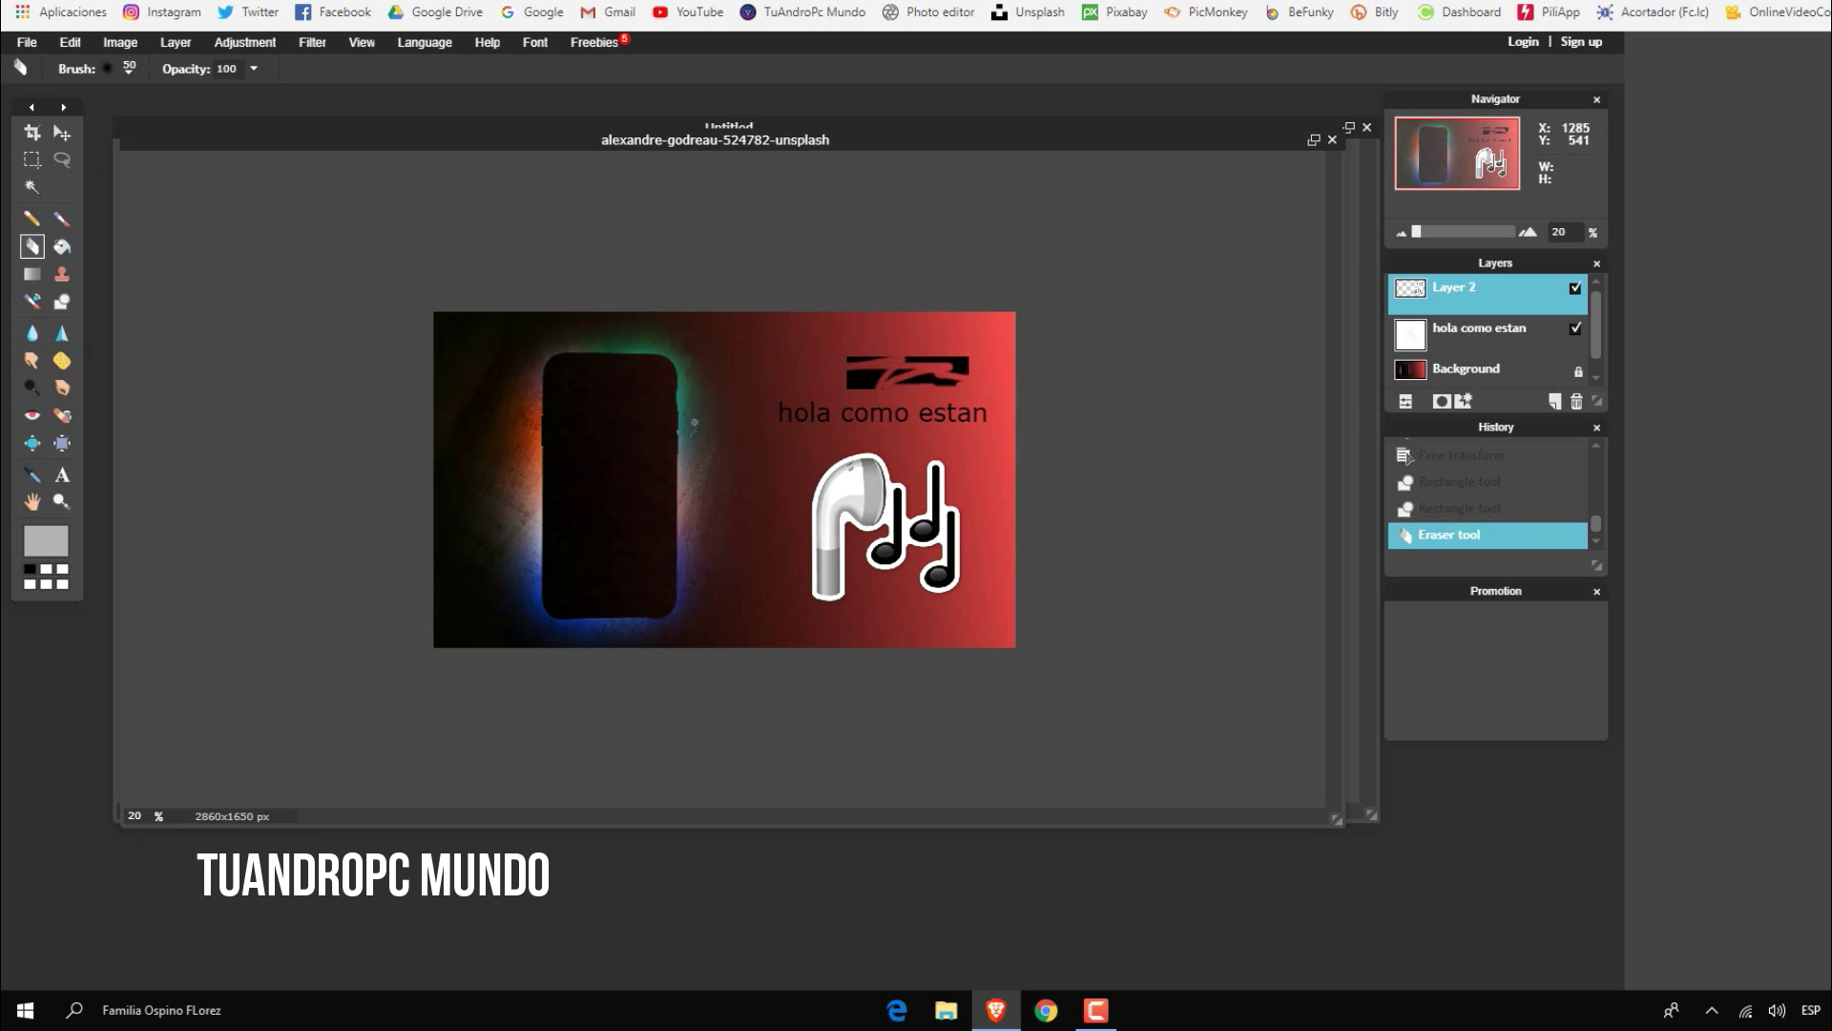
{"action": "left_click", "coordinate": [71, 42]}
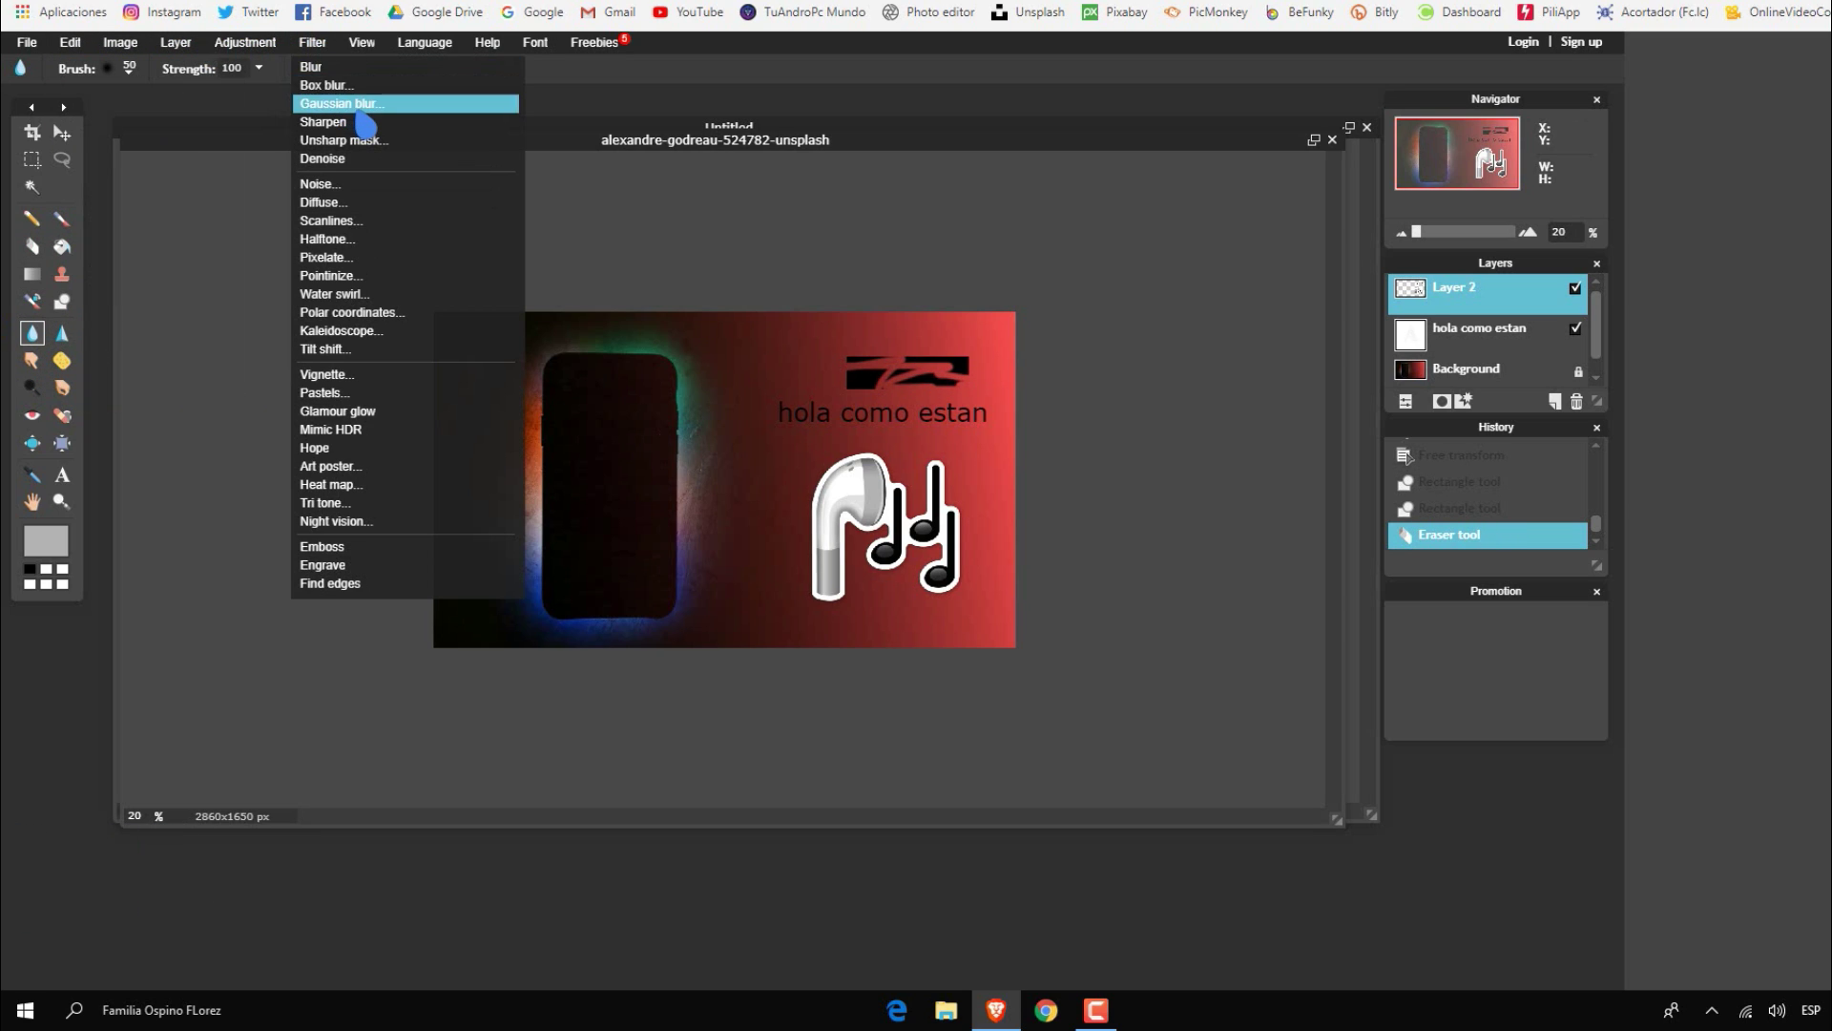
{"action": "left_click", "coordinate": [359, 107]}
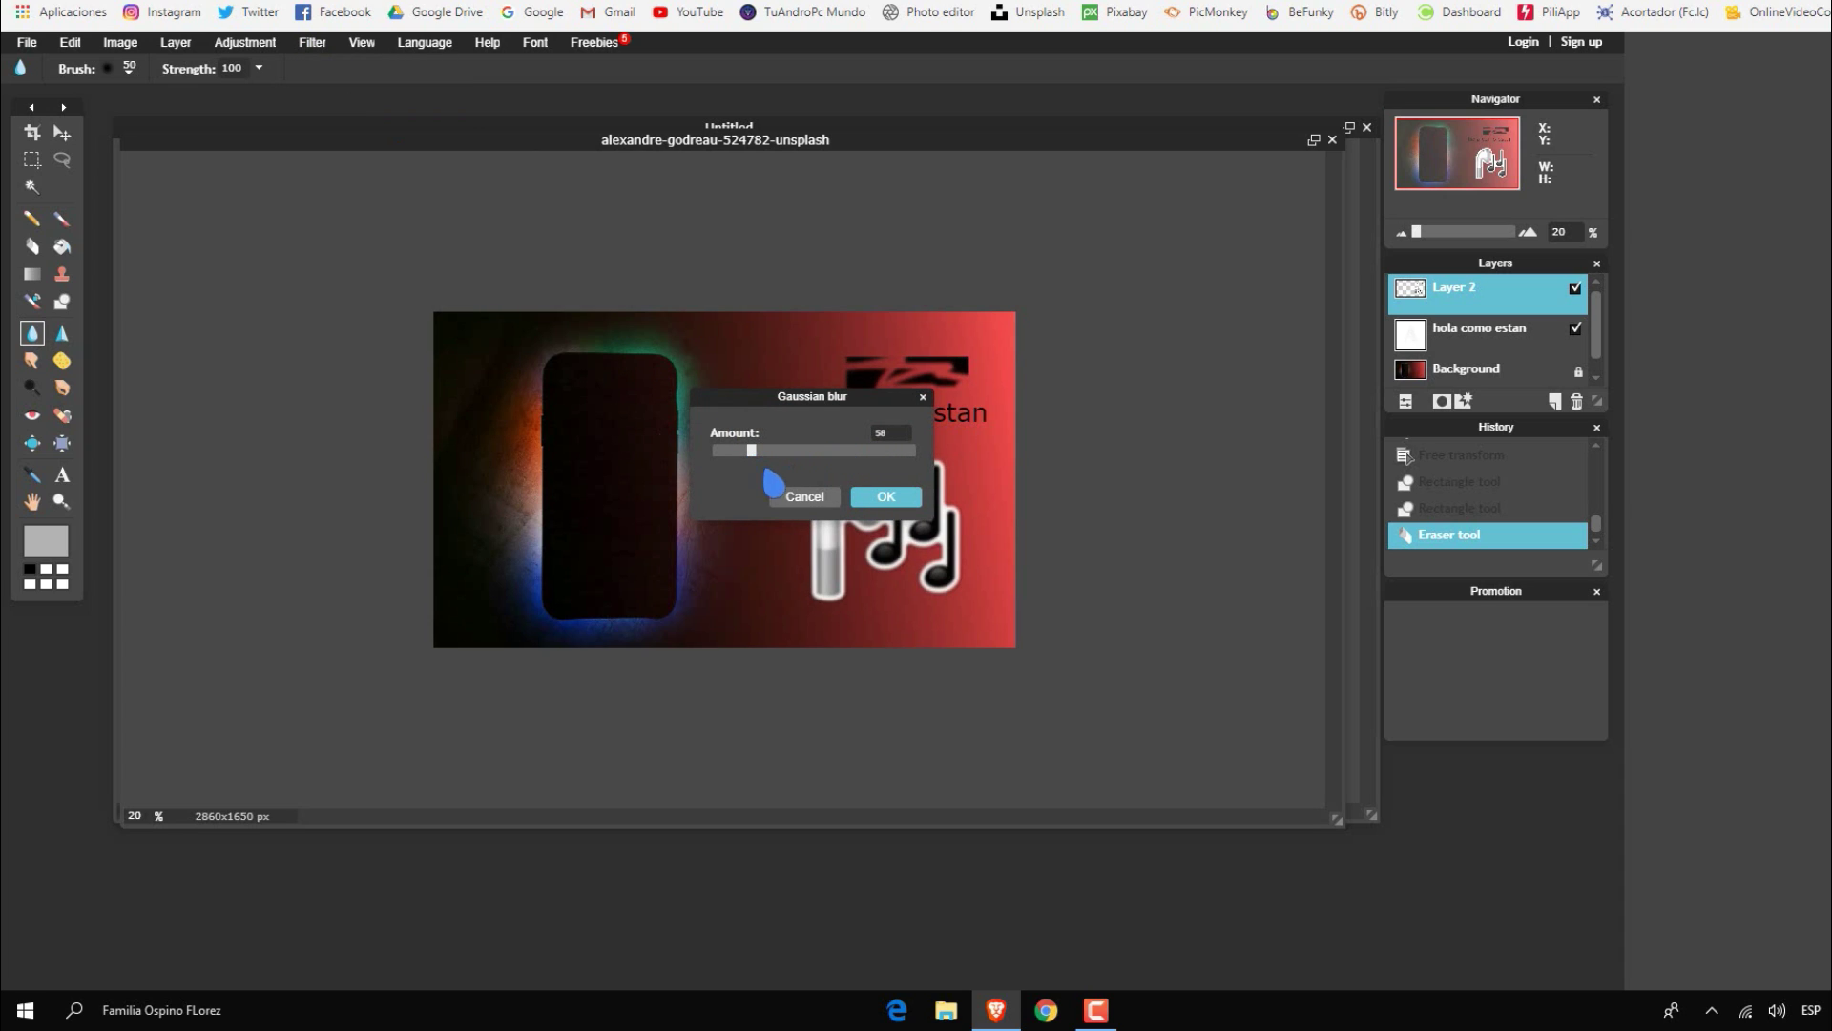
{"action": "left_click", "coordinate": [886, 496]}
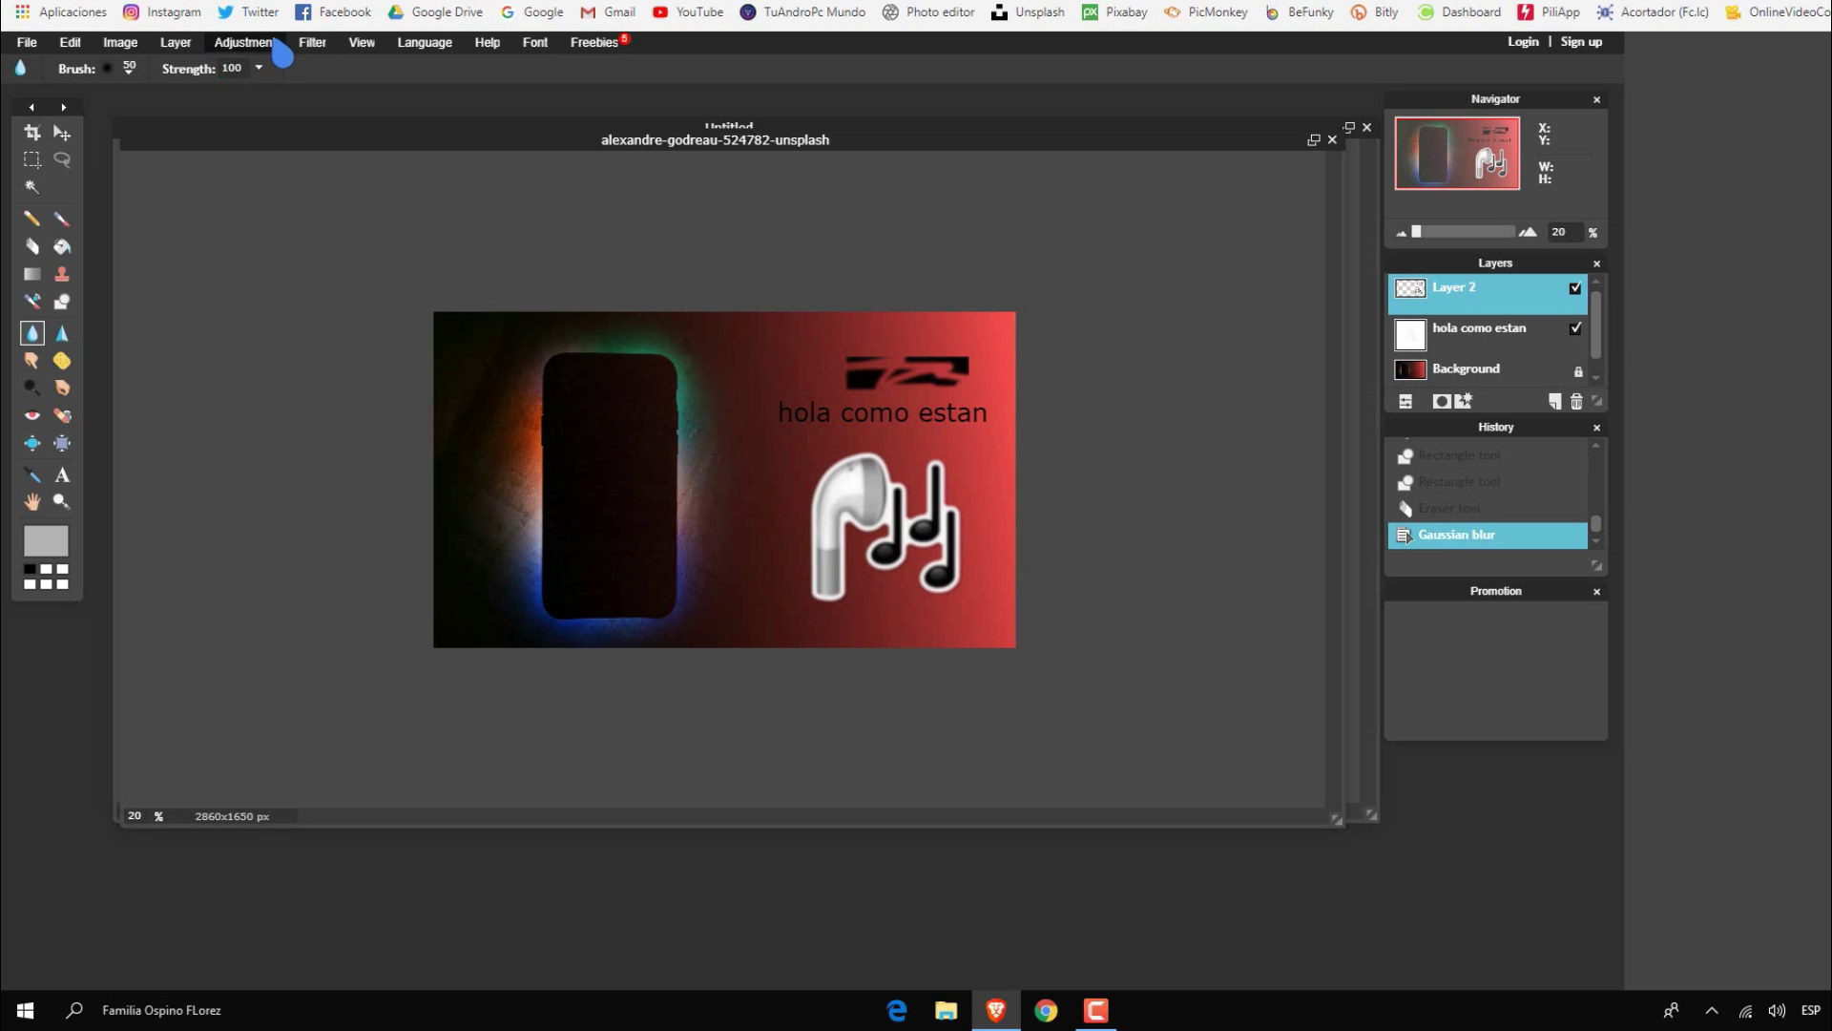
- Apply the Diffuse filter to the added graphics
{"action": "left_click", "coordinate": [312, 42]}
{"action": "left_click", "coordinate": [410, 204]}
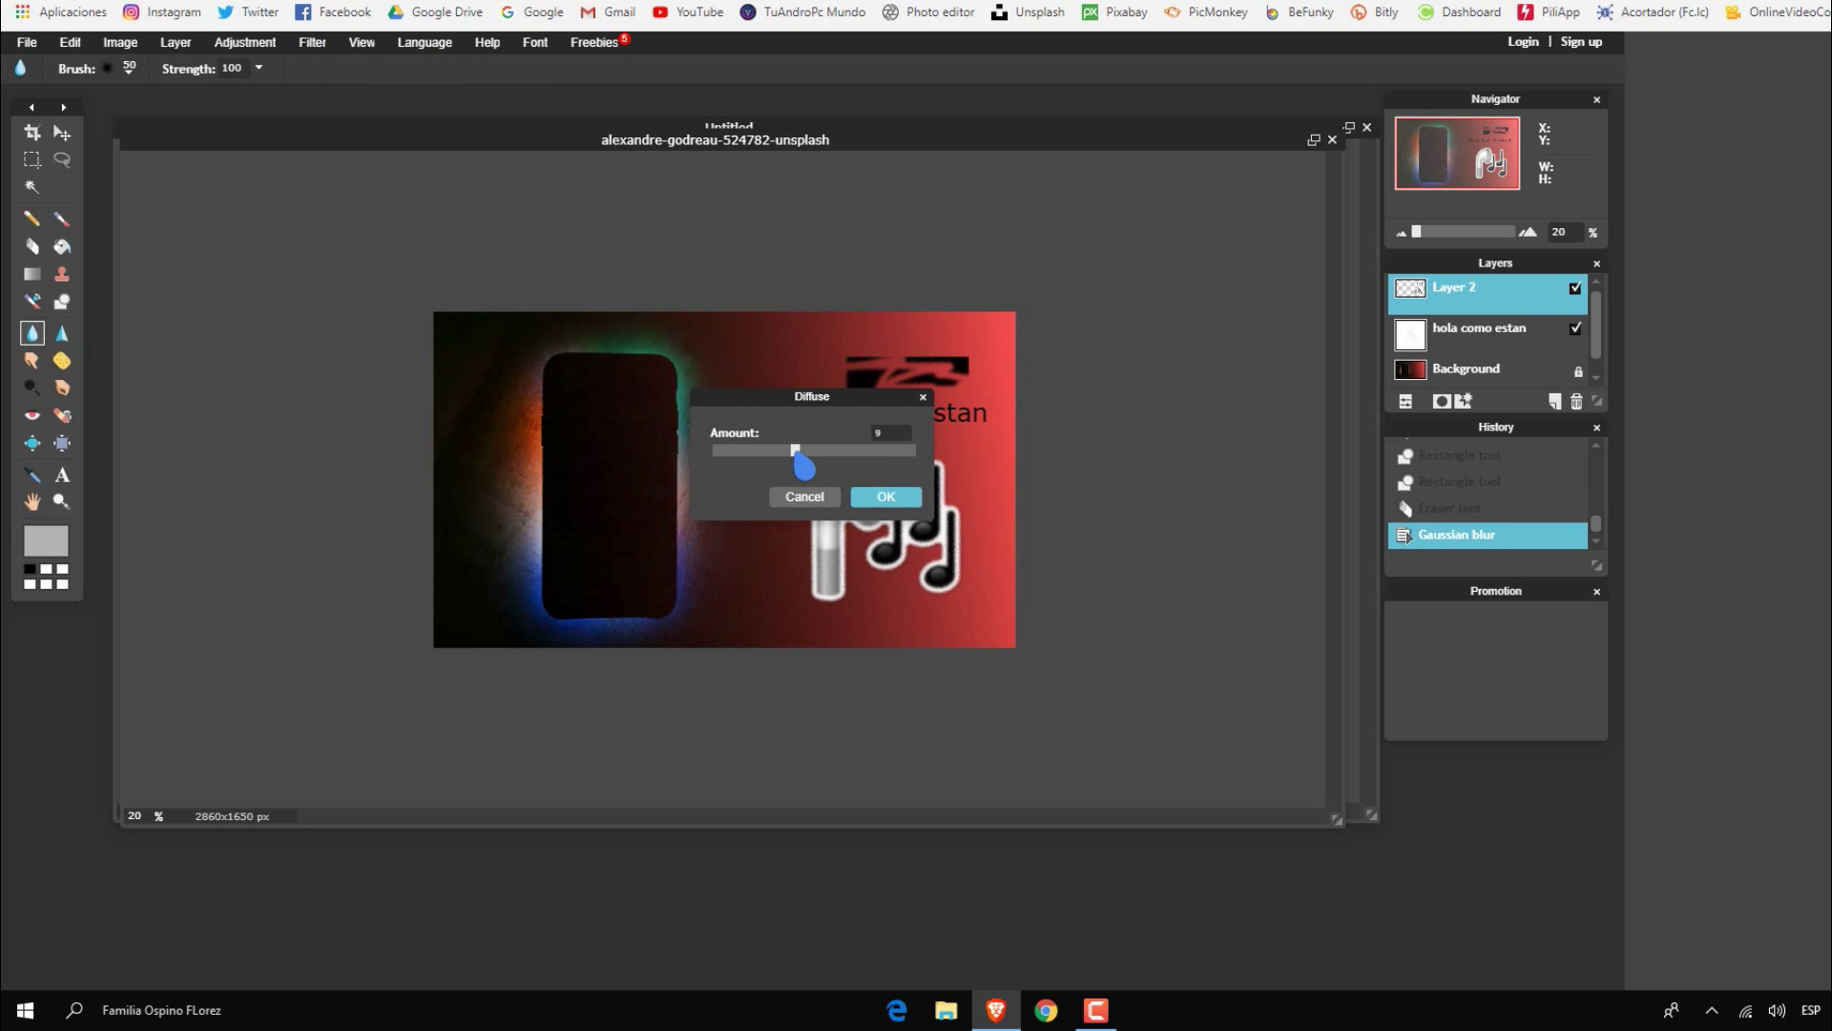
{"action": "left_click", "coordinate": [892, 498]}
- Set the save format to PNG, dismiss the save dialog, and select the Background layer
{"action": "left_click", "coordinate": [122, 46]}
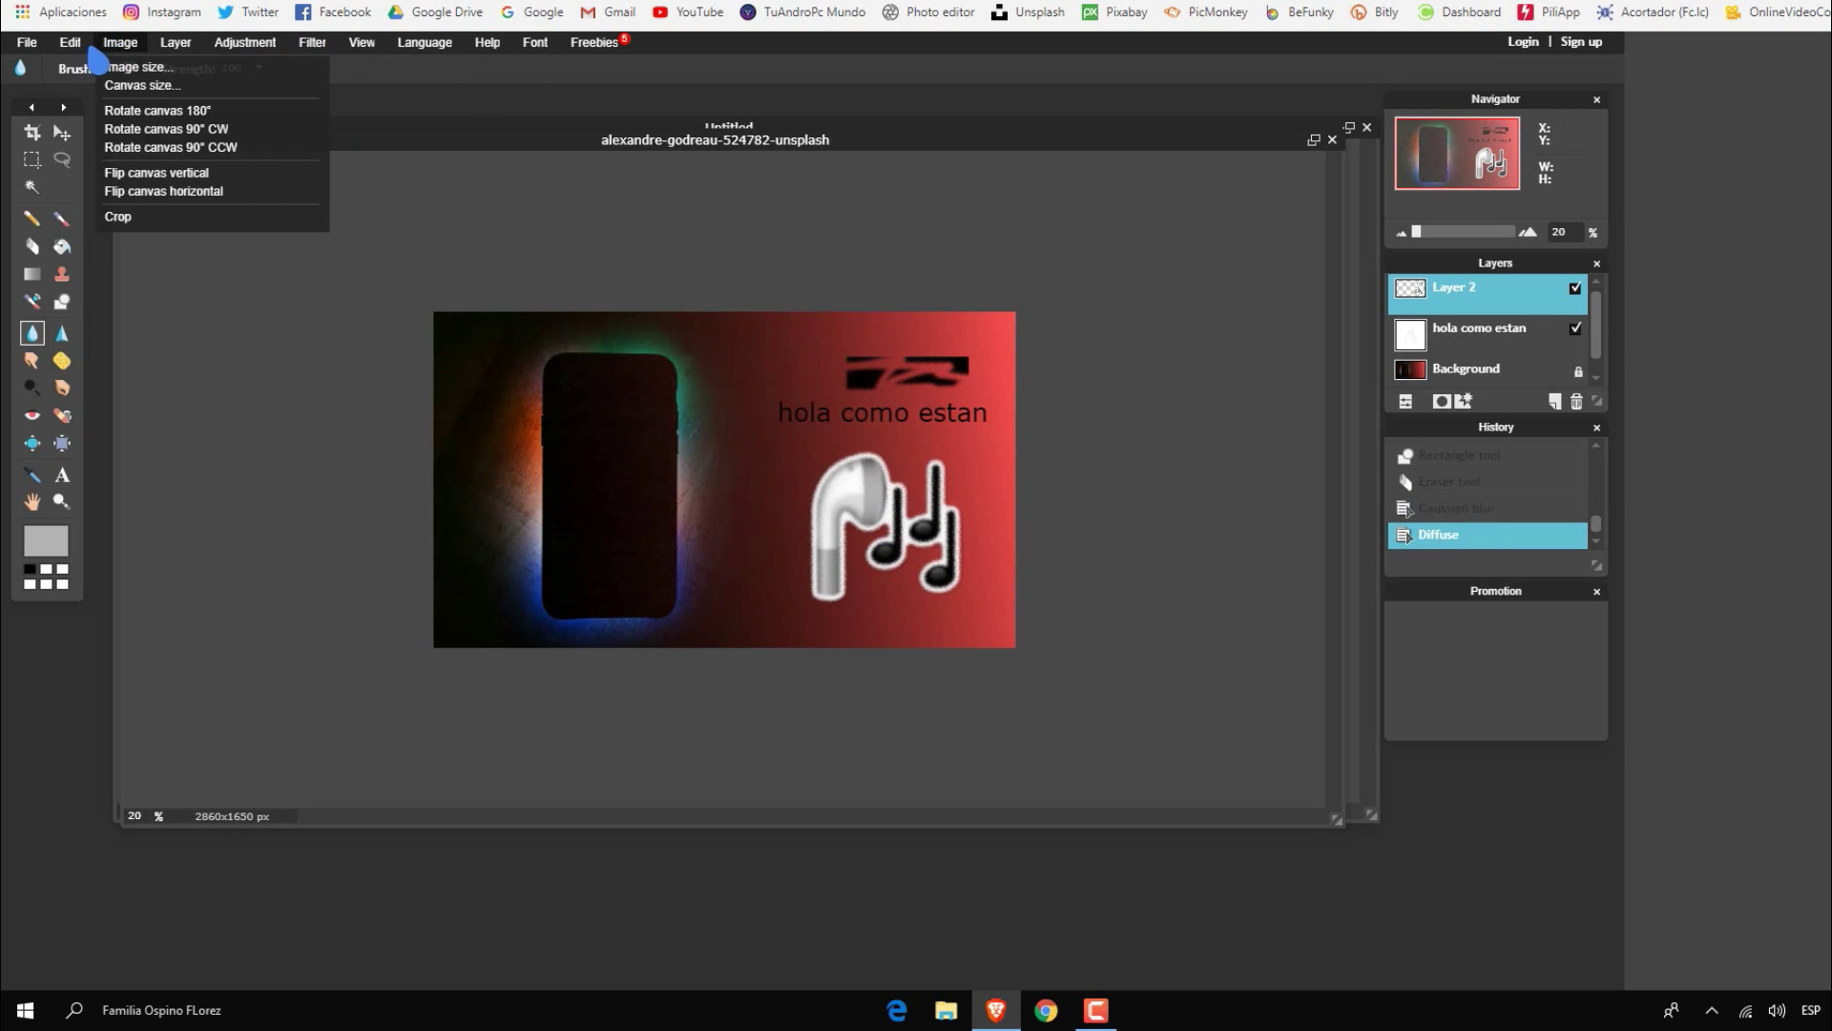
{"action": "left_click", "coordinate": [33, 127]}
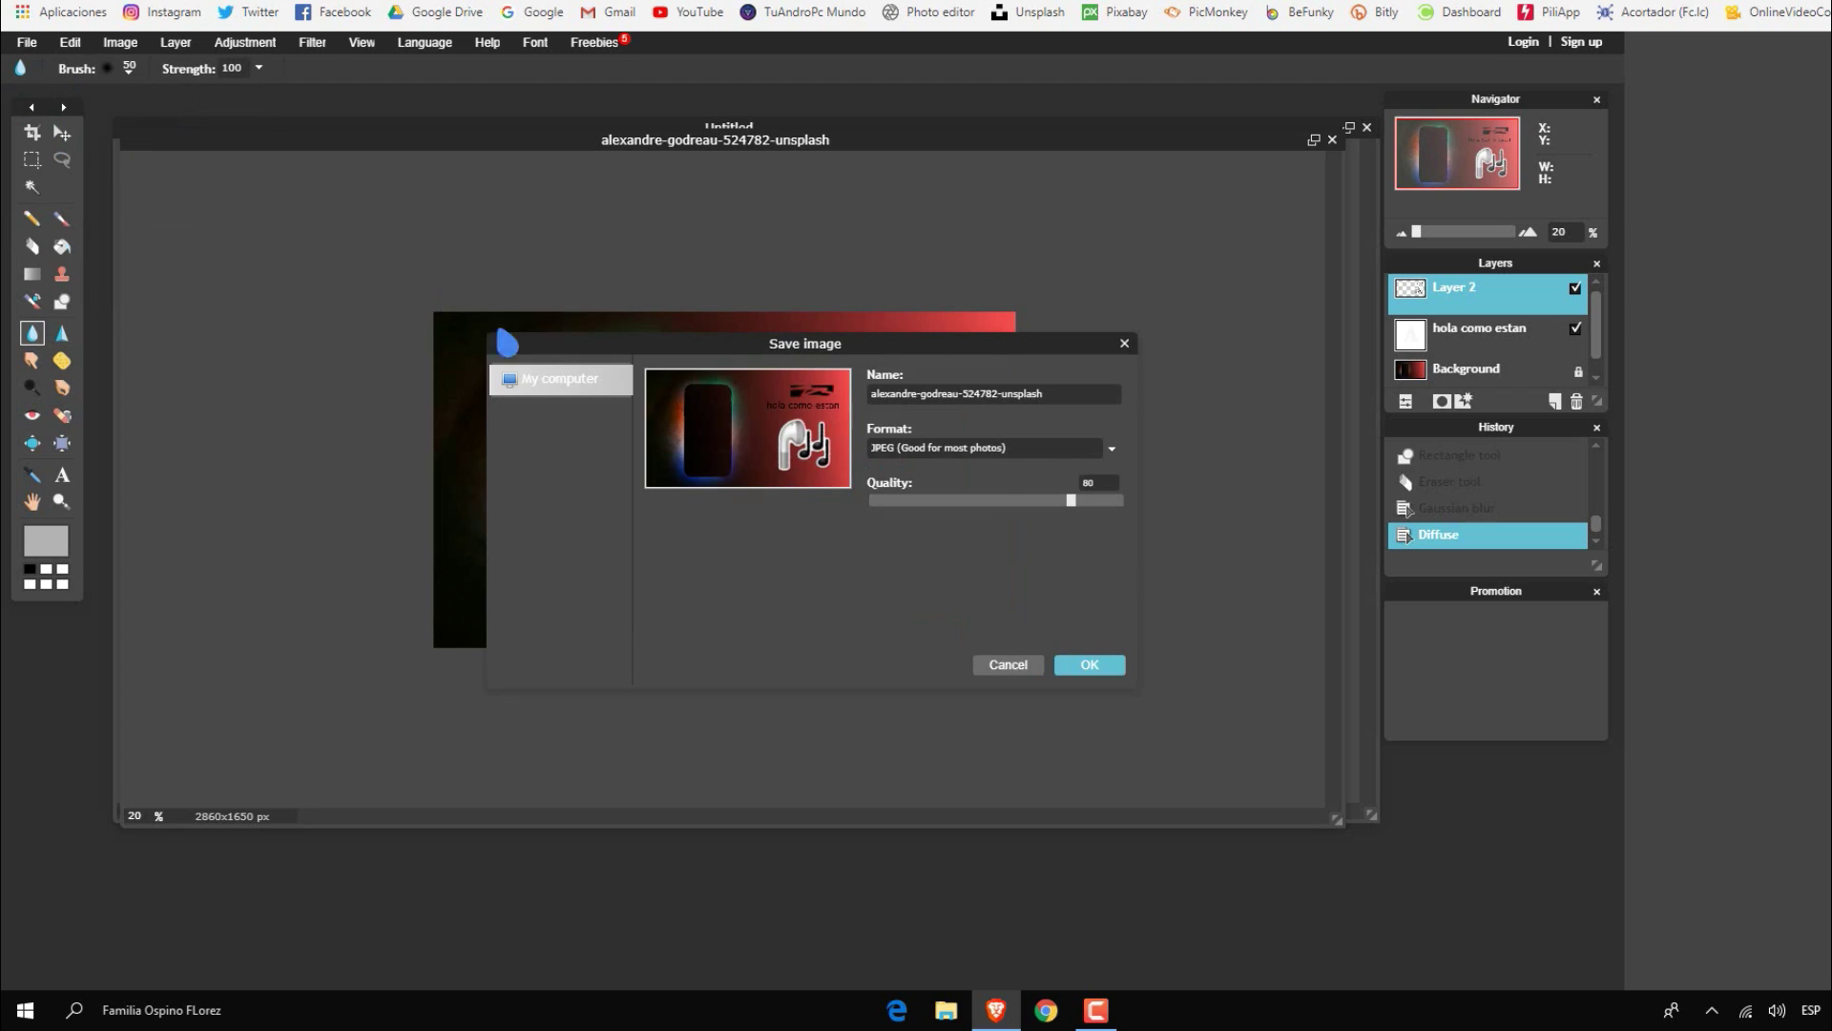
{"action": "left_click", "coordinate": [1000, 456]}
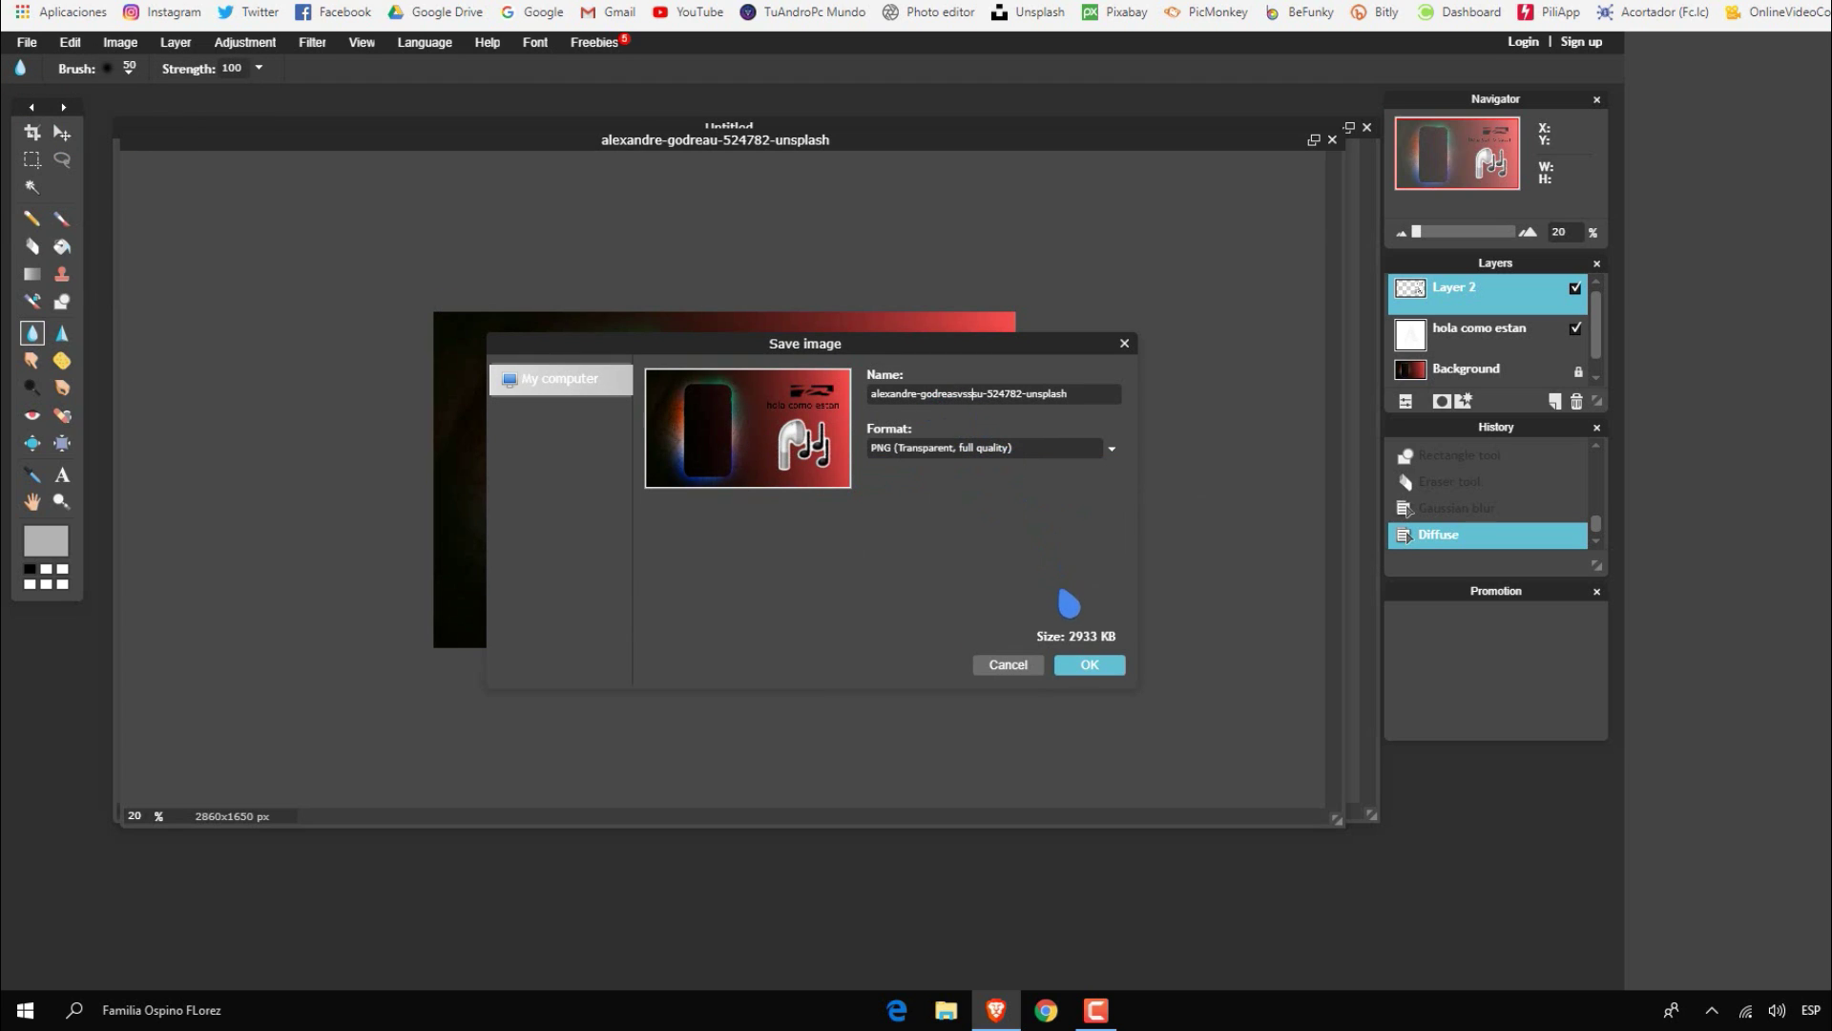
{"action": "left_click", "coordinate": [1125, 346]}
{"action": "left_click", "coordinate": [1465, 368]}
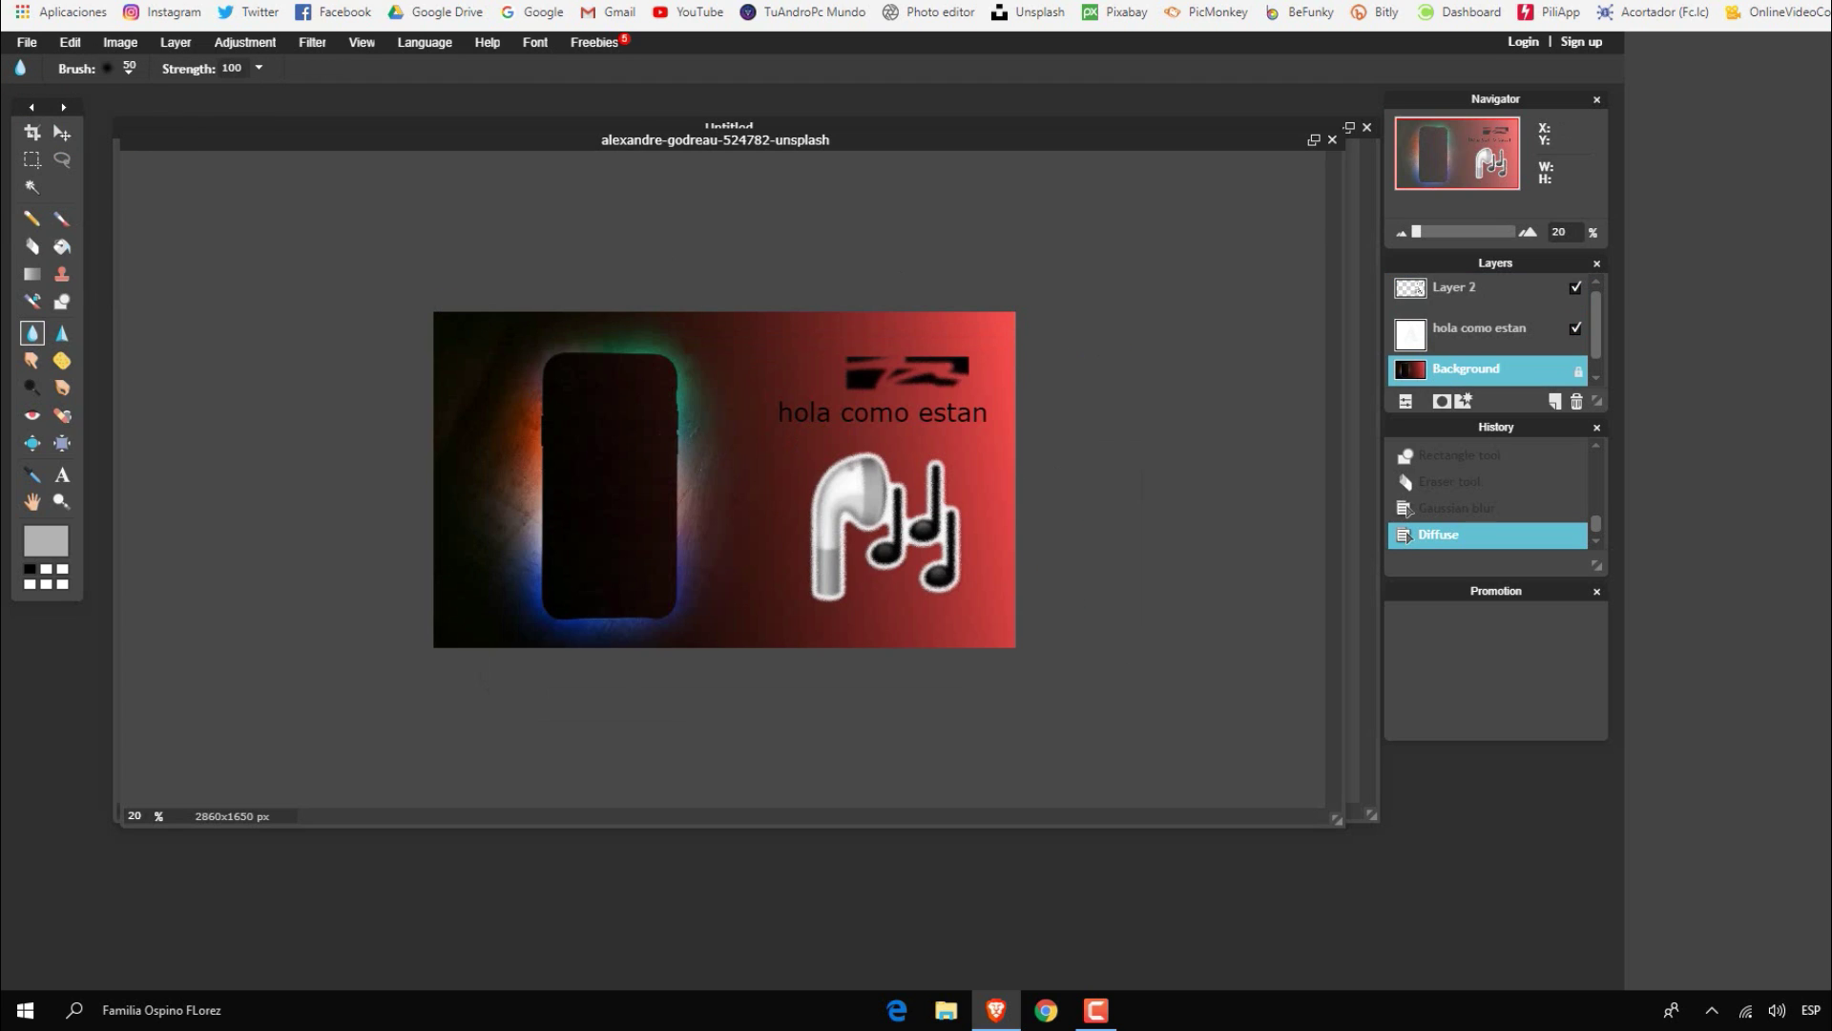
{"action": "scroll", "coordinate": [480, 379], "scroll_direction": "up", "scroll_amount": 2}
{"action": "scroll", "coordinate": [480, 379], "scroll_direction": "down", "scroll_amount": 3}
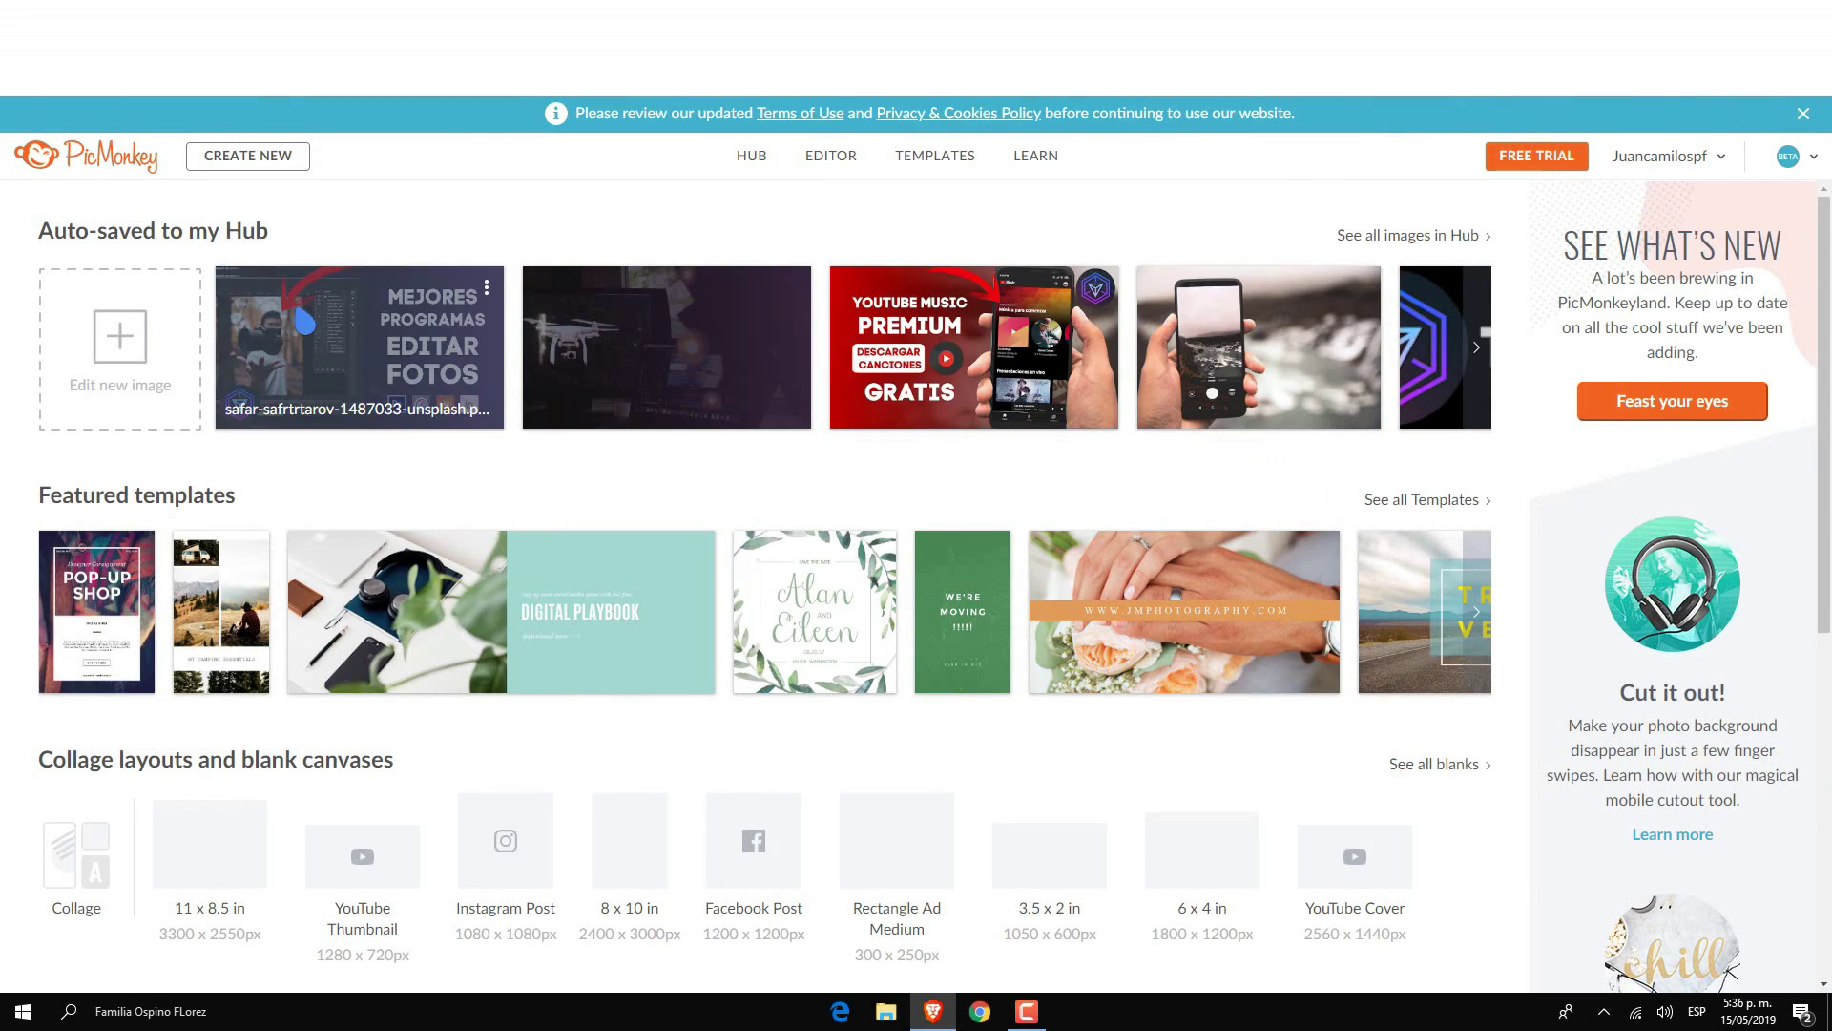
- Open marc-olivier-paquin-686379-unsplash.jpg from the computer as a new PicMonkey image
{"action": "left_click", "coordinate": [103, 349]}
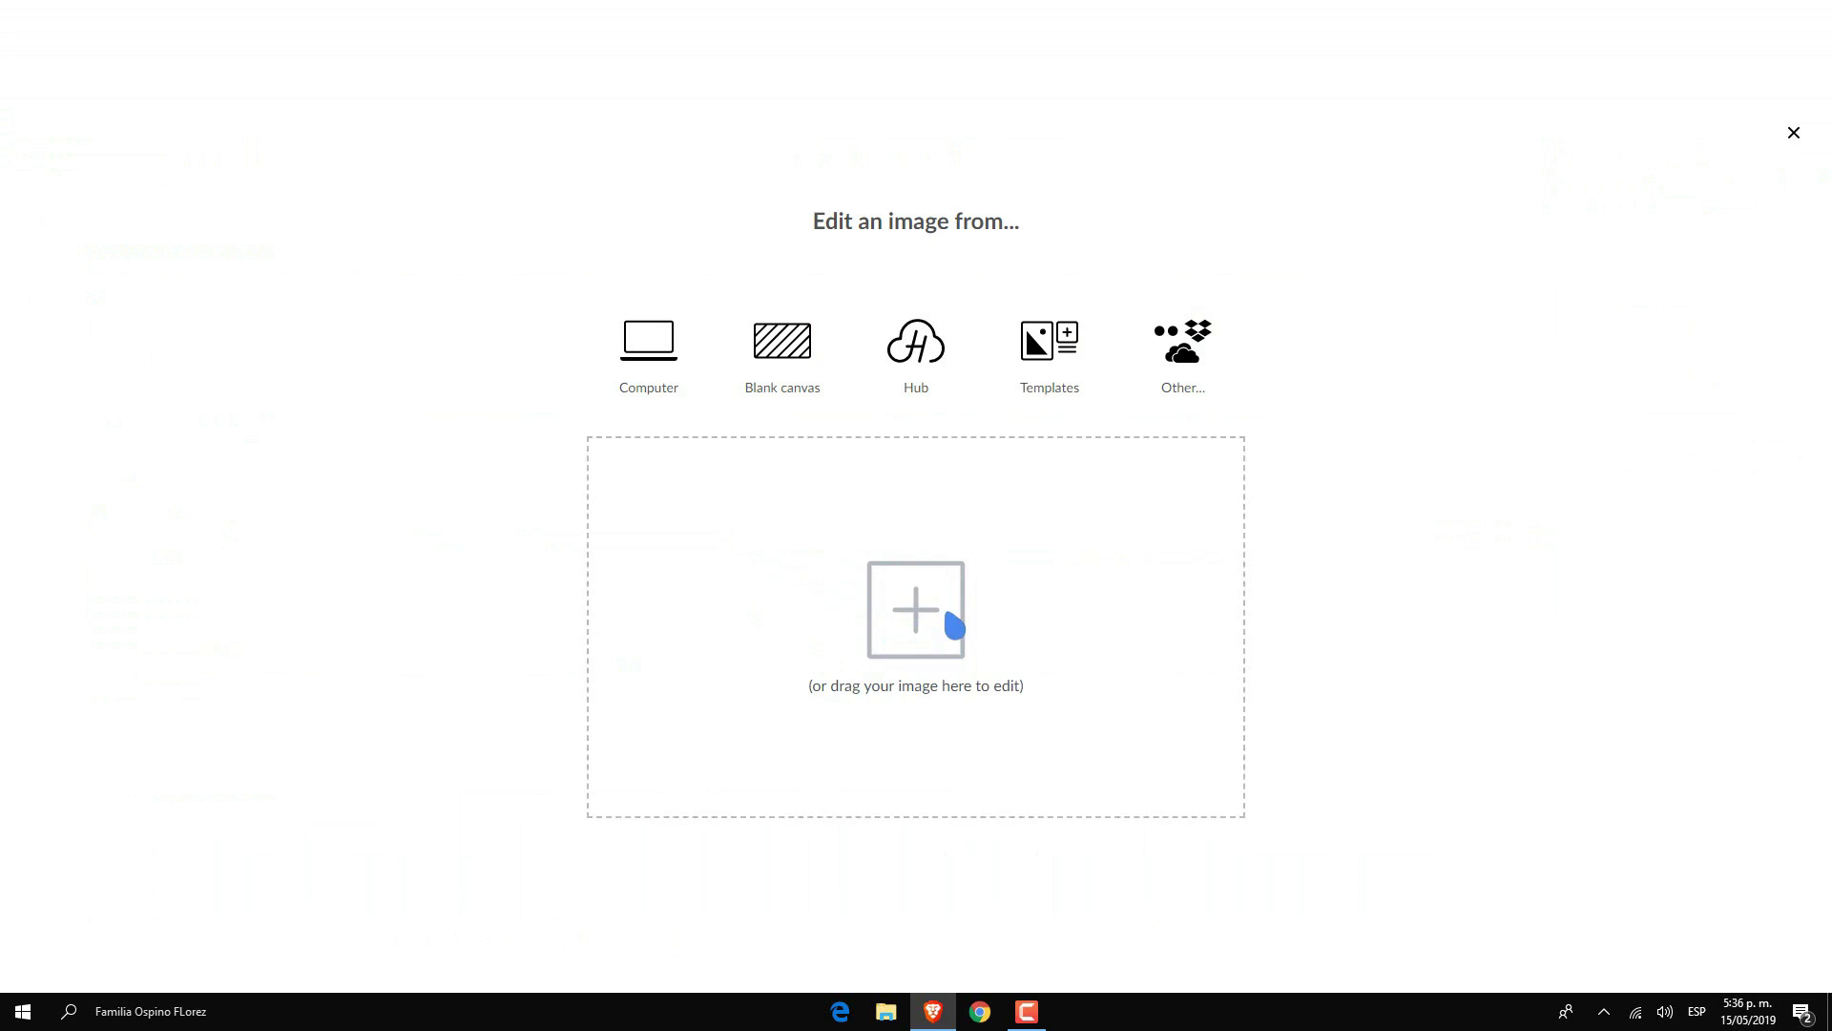
{"action": "left_click", "coordinate": [918, 598]}
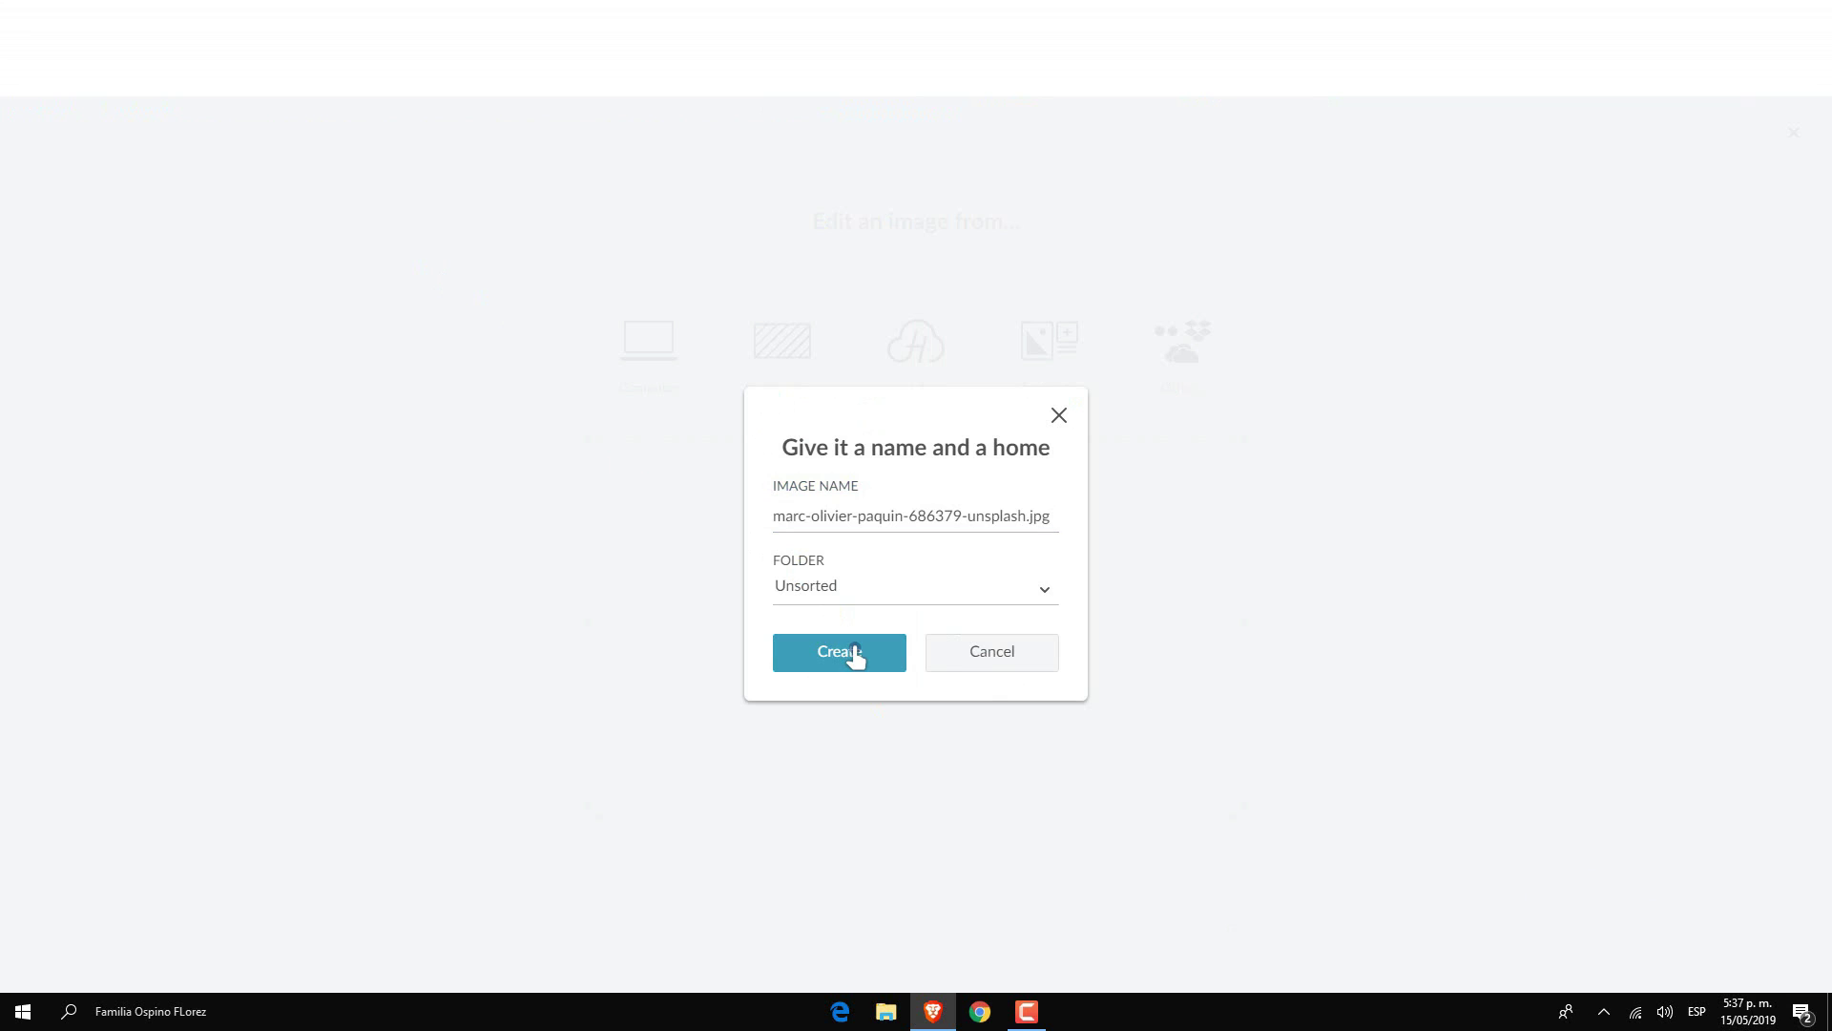
{"action": "left_click", "coordinate": [840, 653]}
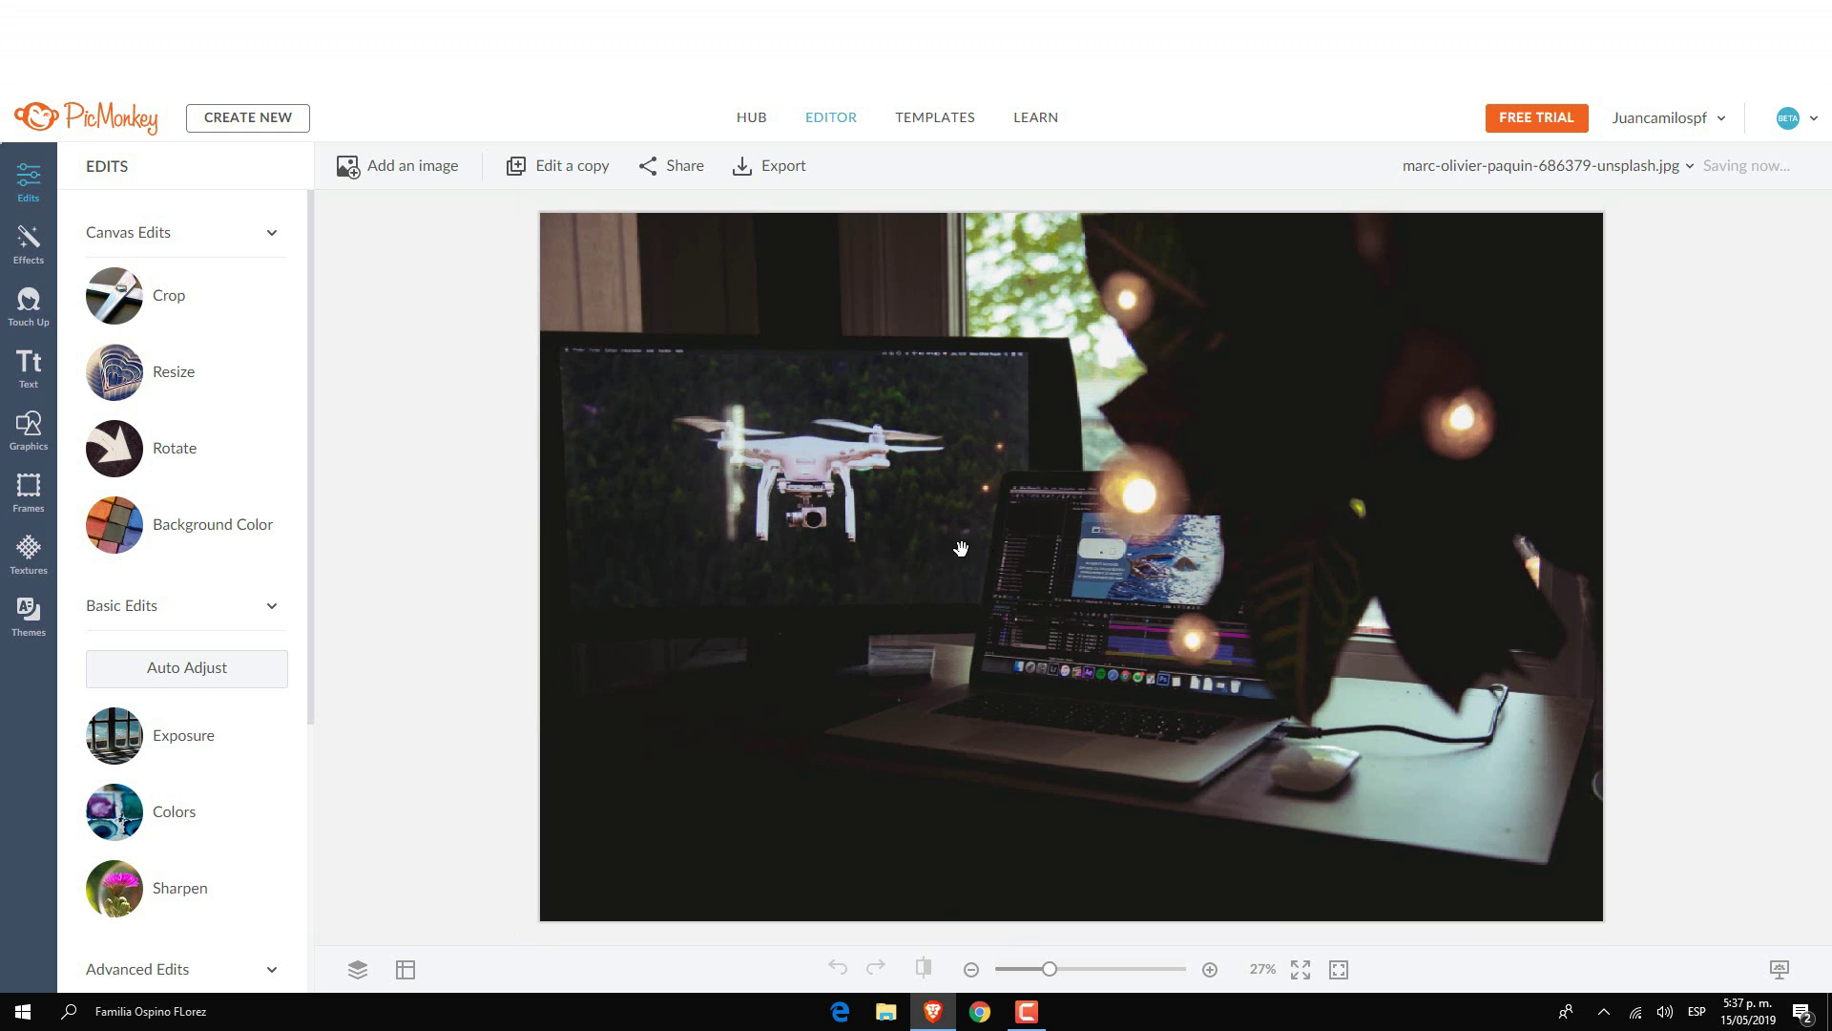
- Crop the drone photo to 1080p proportions, leaving its rotation unchanged
{"action": "left_click", "coordinate": [182, 295]}
{"action": "left_click", "coordinate": [238, 280]}
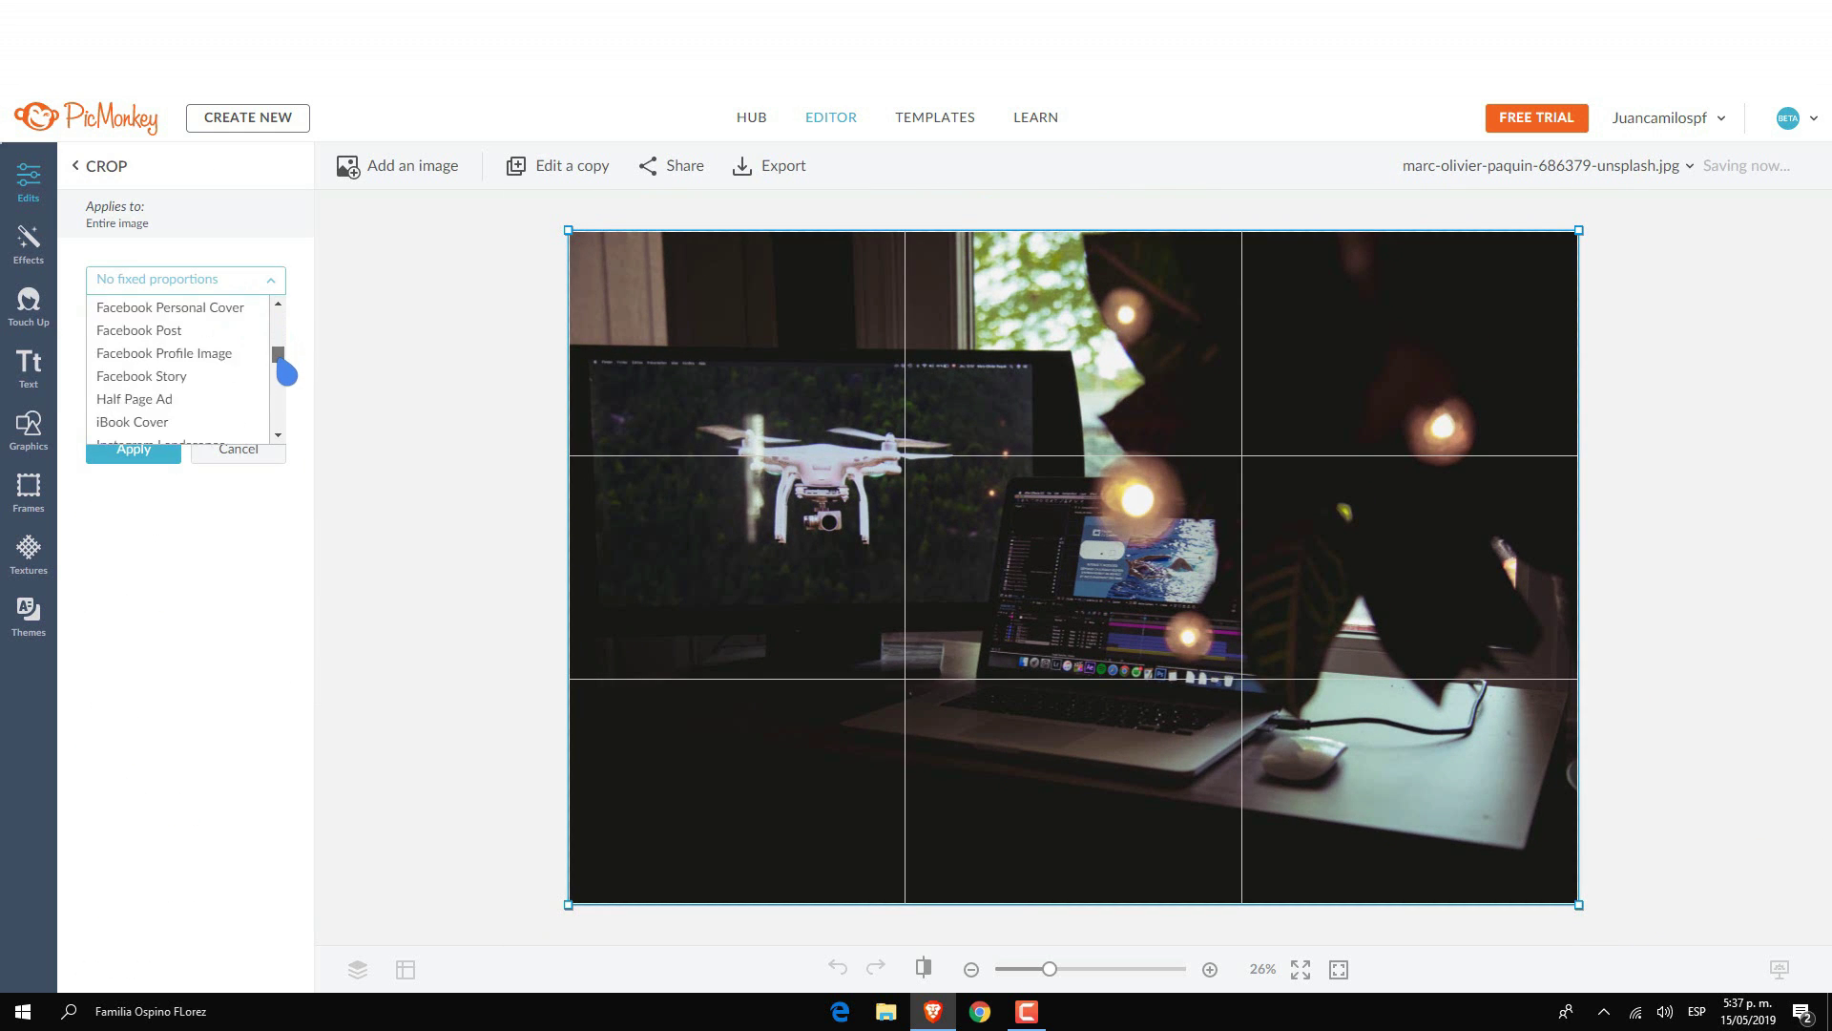
{"action": "scroll", "coordinate": [219, 400], "scroll_direction": "up", "scroll_amount": 5}
{"action": "scroll", "coordinate": [201, 401], "scroll_direction": "down", "scroll_amount": 5}
{"action": "scroll", "coordinate": [196, 396], "scroll_direction": "down", "scroll_amount": 5}
{"action": "scroll", "coordinate": [193, 390], "scroll_direction": "down", "scroll_amount": 5}
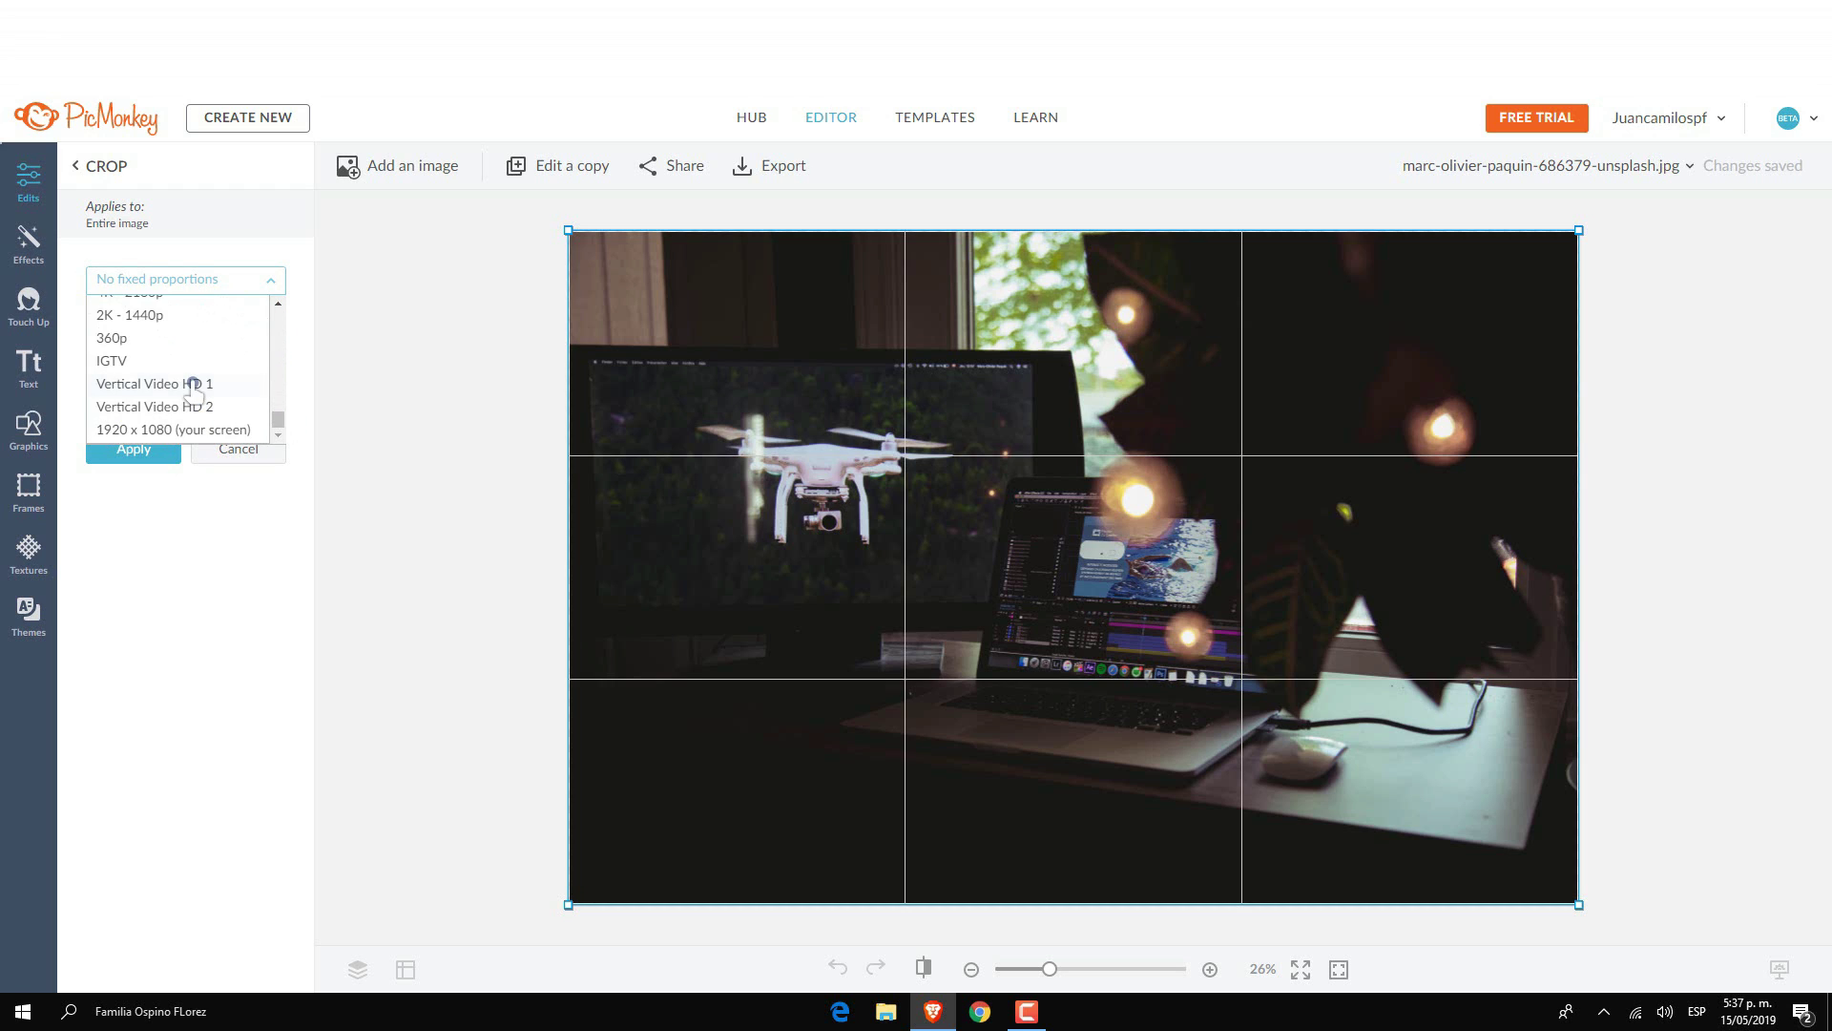
{"action": "left_click", "coordinate": [150, 370]}
{"action": "left_click", "coordinate": [147, 450]}
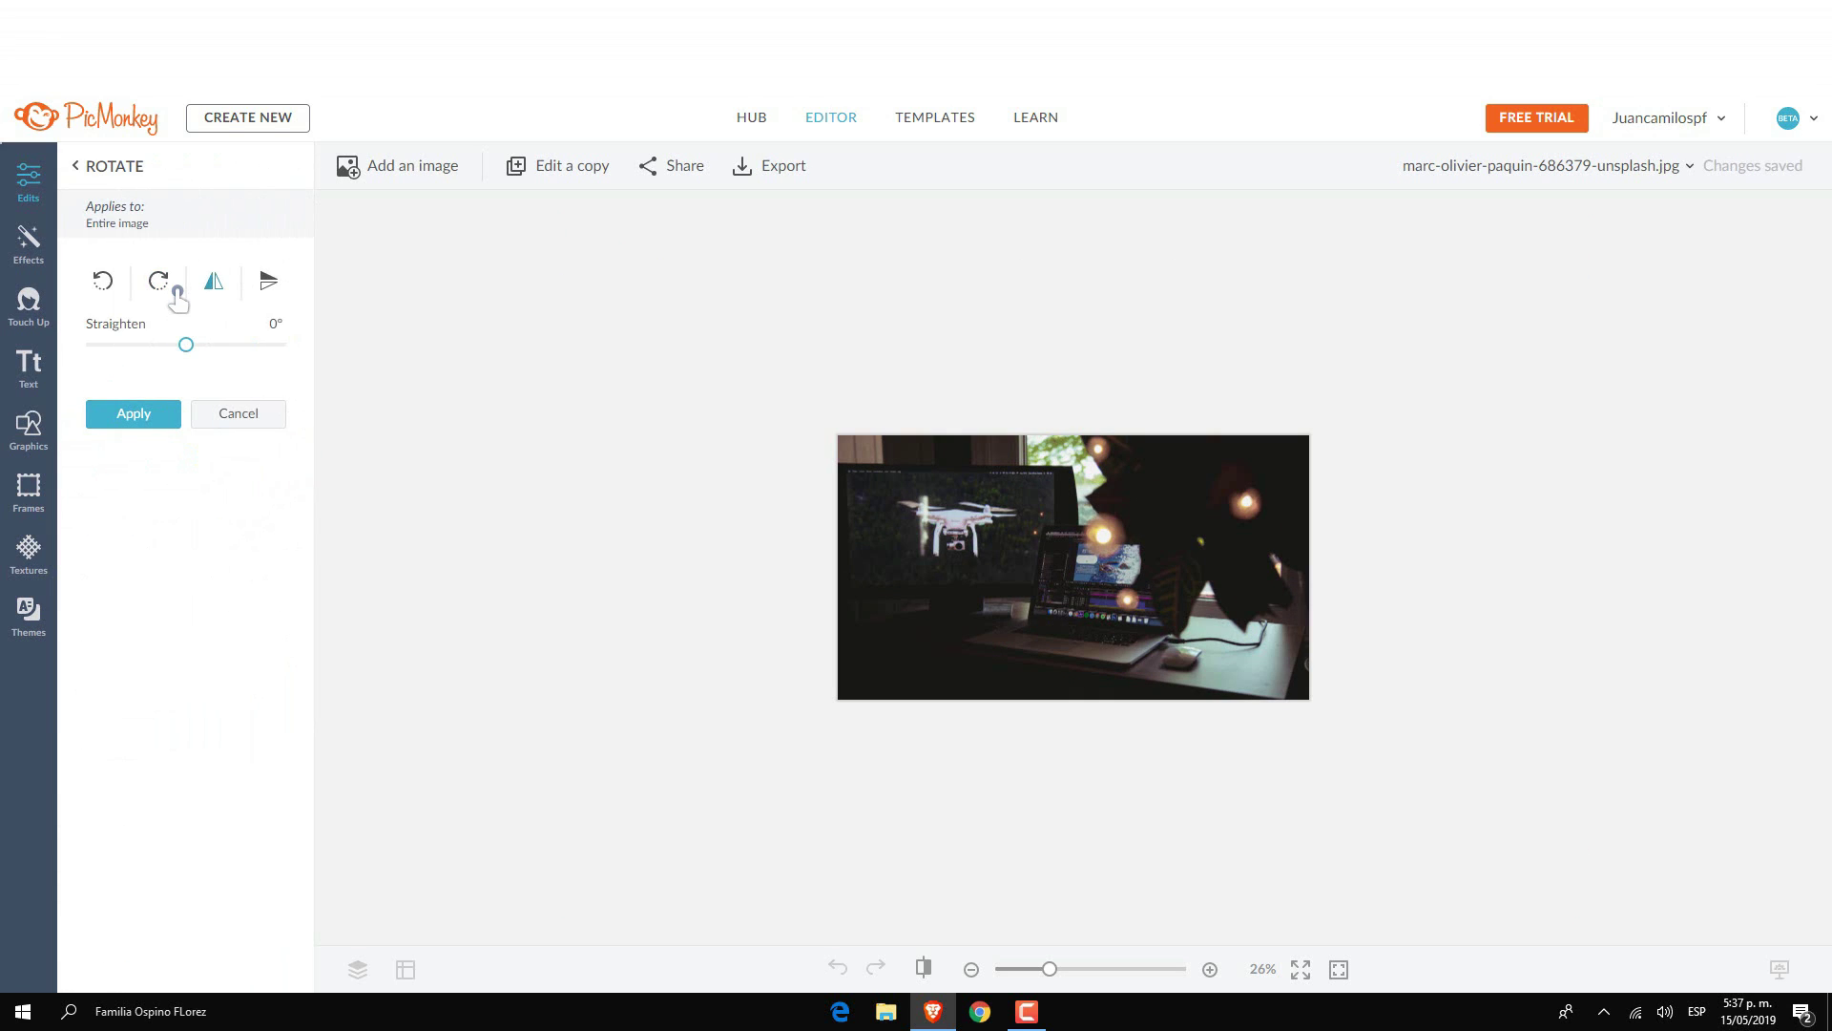
{"action": "left_click", "coordinate": [134, 413]}
- Raise the brightness to 6% and boost shadows and contrast in Exposure
{"action": "scroll", "coordinate": [184, 477], "scroll_direction": "down", "scroll_amount": 1}
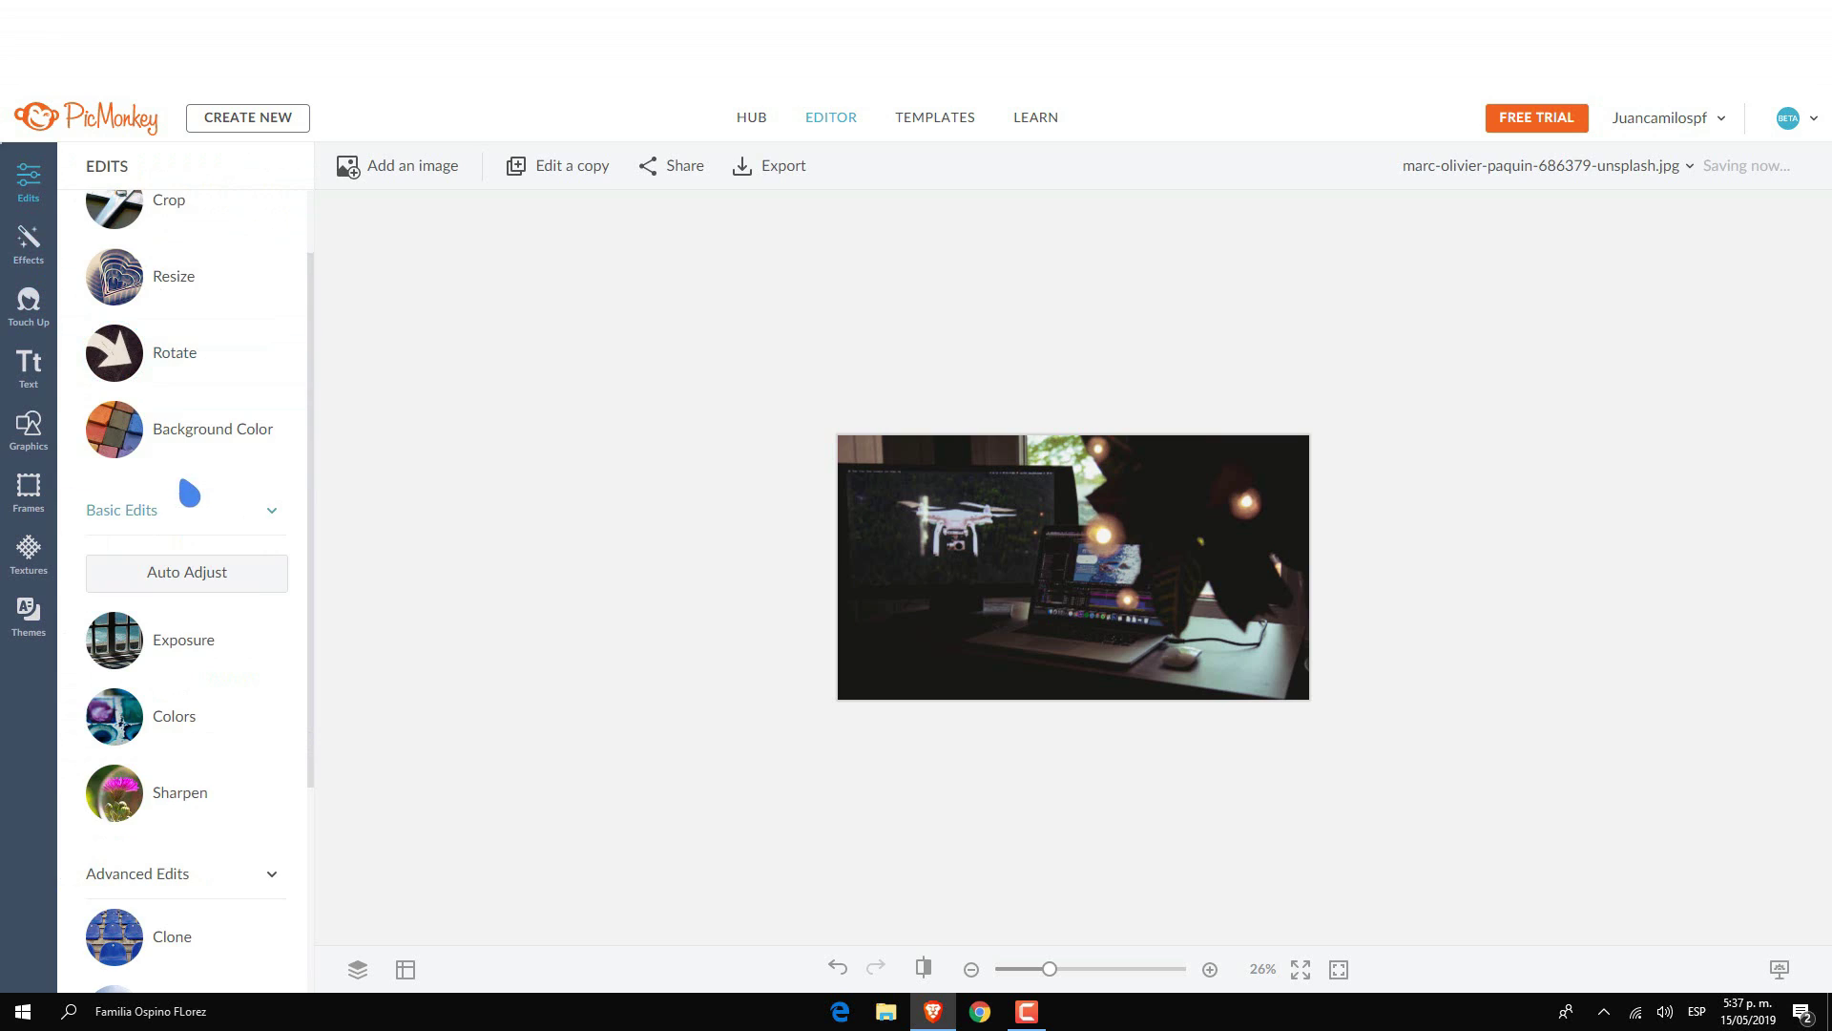
{"action": "scroll", "coordinate": [176, 610], "scroll_direction": "down", "scroll_amount": 2}
{"action": "left_click", "coordinate": [181, 474]}
{"action": "left_click", "coordinate": [191, 362]}
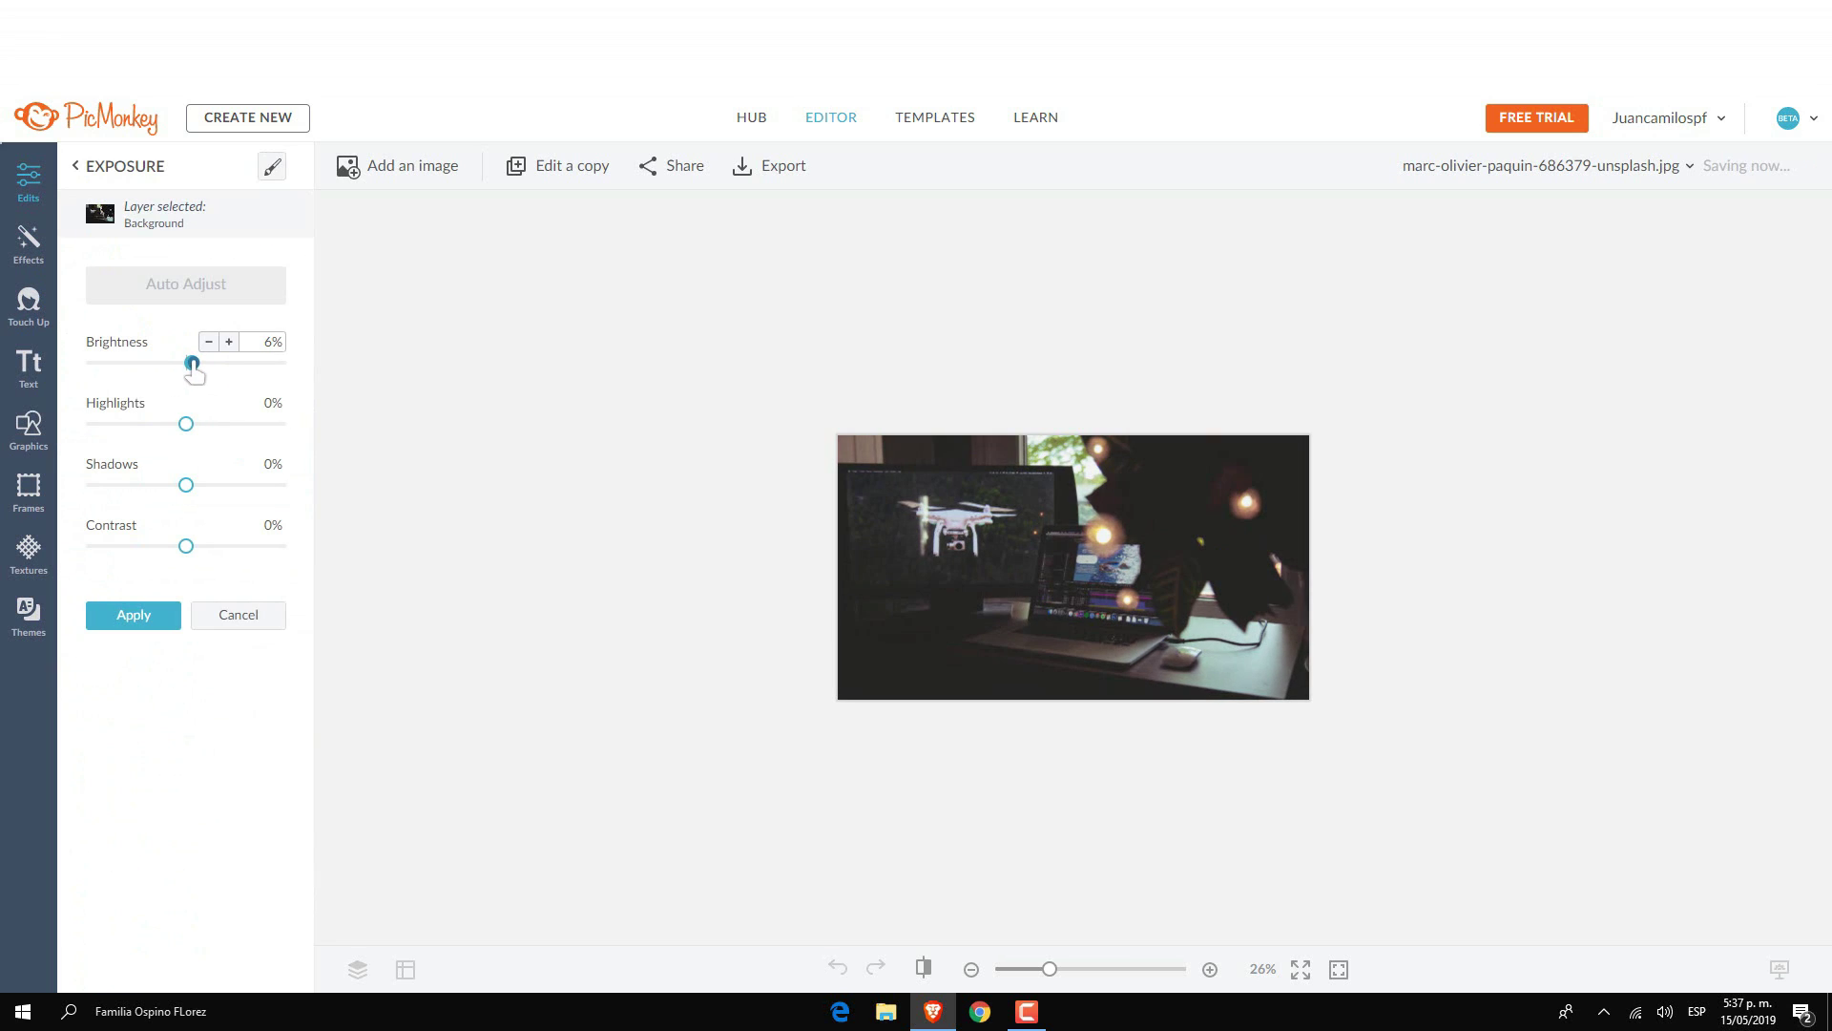
{"action": "mouse_move", "coordinate": [186, 424]}
{"action": "left_mouse_down"}
{"action": "mouse_move", "coordinate": [156, 423]}
{"action": "mouse_move", "coordinate": [195, 424]}
{"action": "mouse_move", "coordinate": [213, 484]}
{"action": "left_mouse_up"}
{"action": "mouse_move", "coordinate": [185, 546]}
{"action": "left_mouse_down"}
{"action": "mouse_move", "coordinate": [164, 546]}
{"action": "mouse_move", "coordinate": [196, 546]}
{"action": "left_mouse_up"}
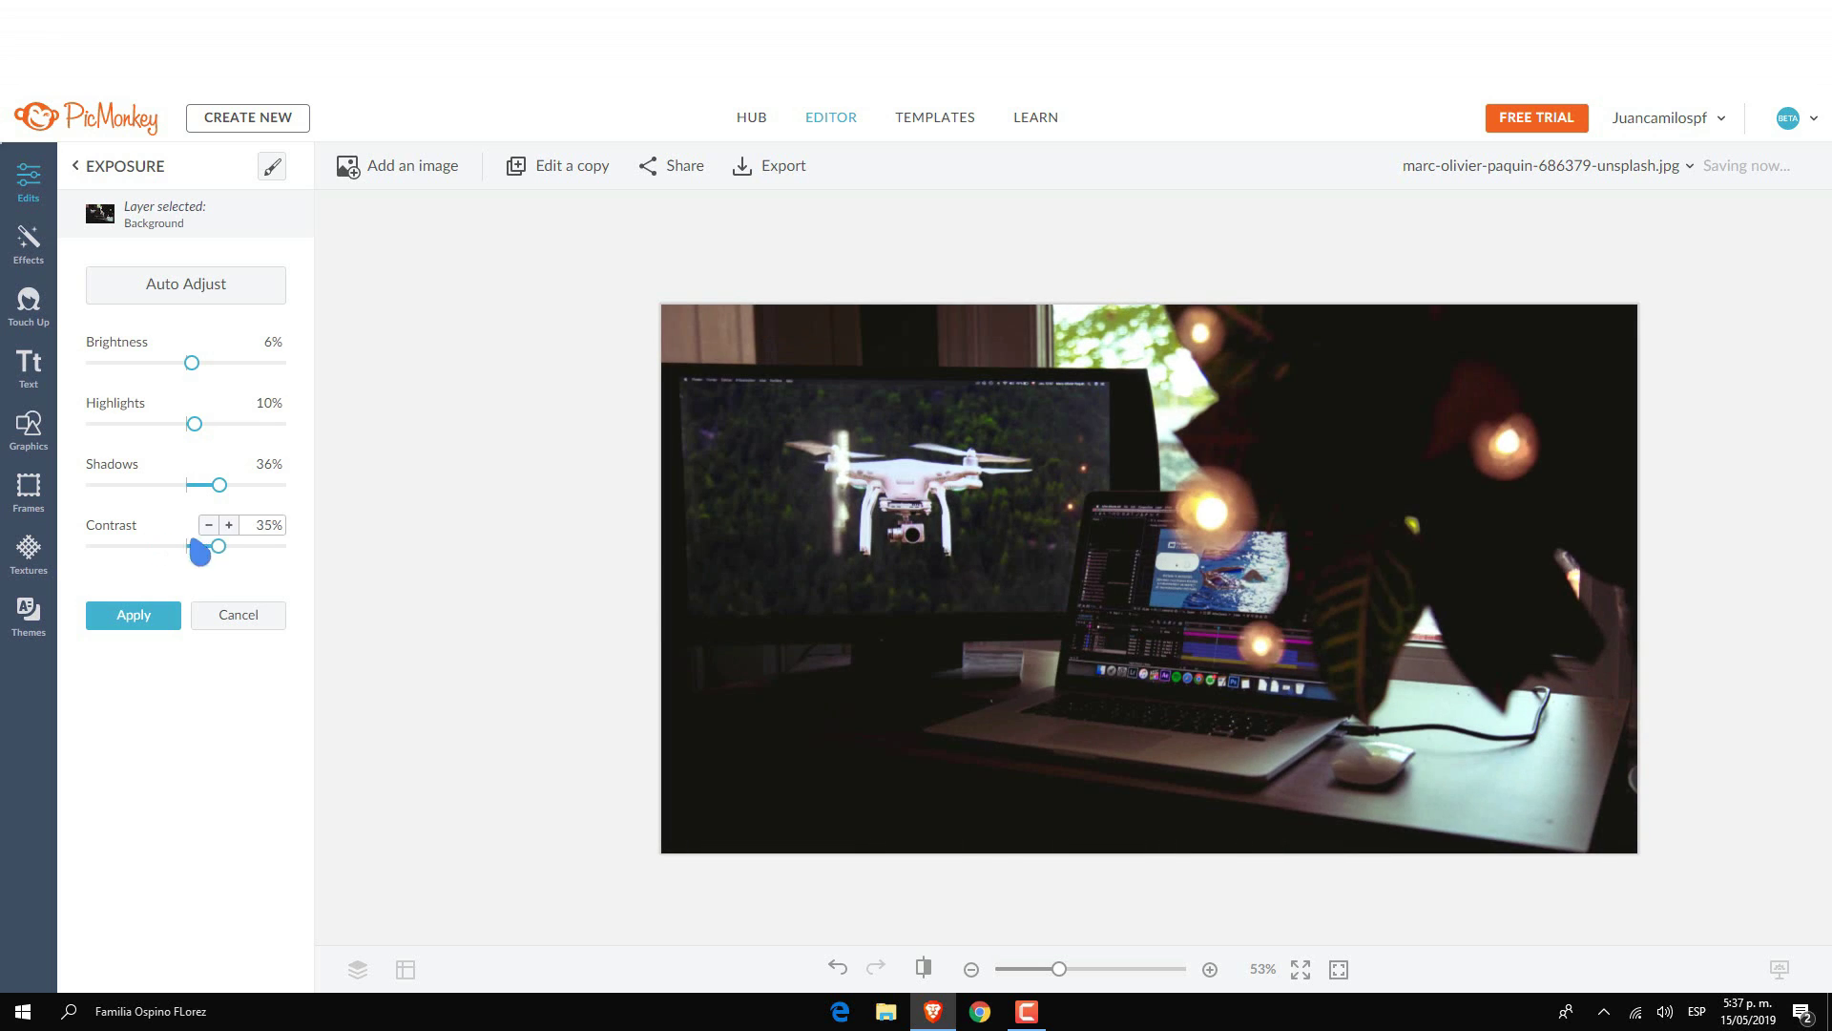
{"action": "left_click", "coordinate": [133, 614]}
- Apply the Orton glow effect, then the Imbue effect with an adjusted Fade
{"action": "left_click", "coordinate": [29, 243]}
{"action": "left_click", "coordinate": [167, 297]}
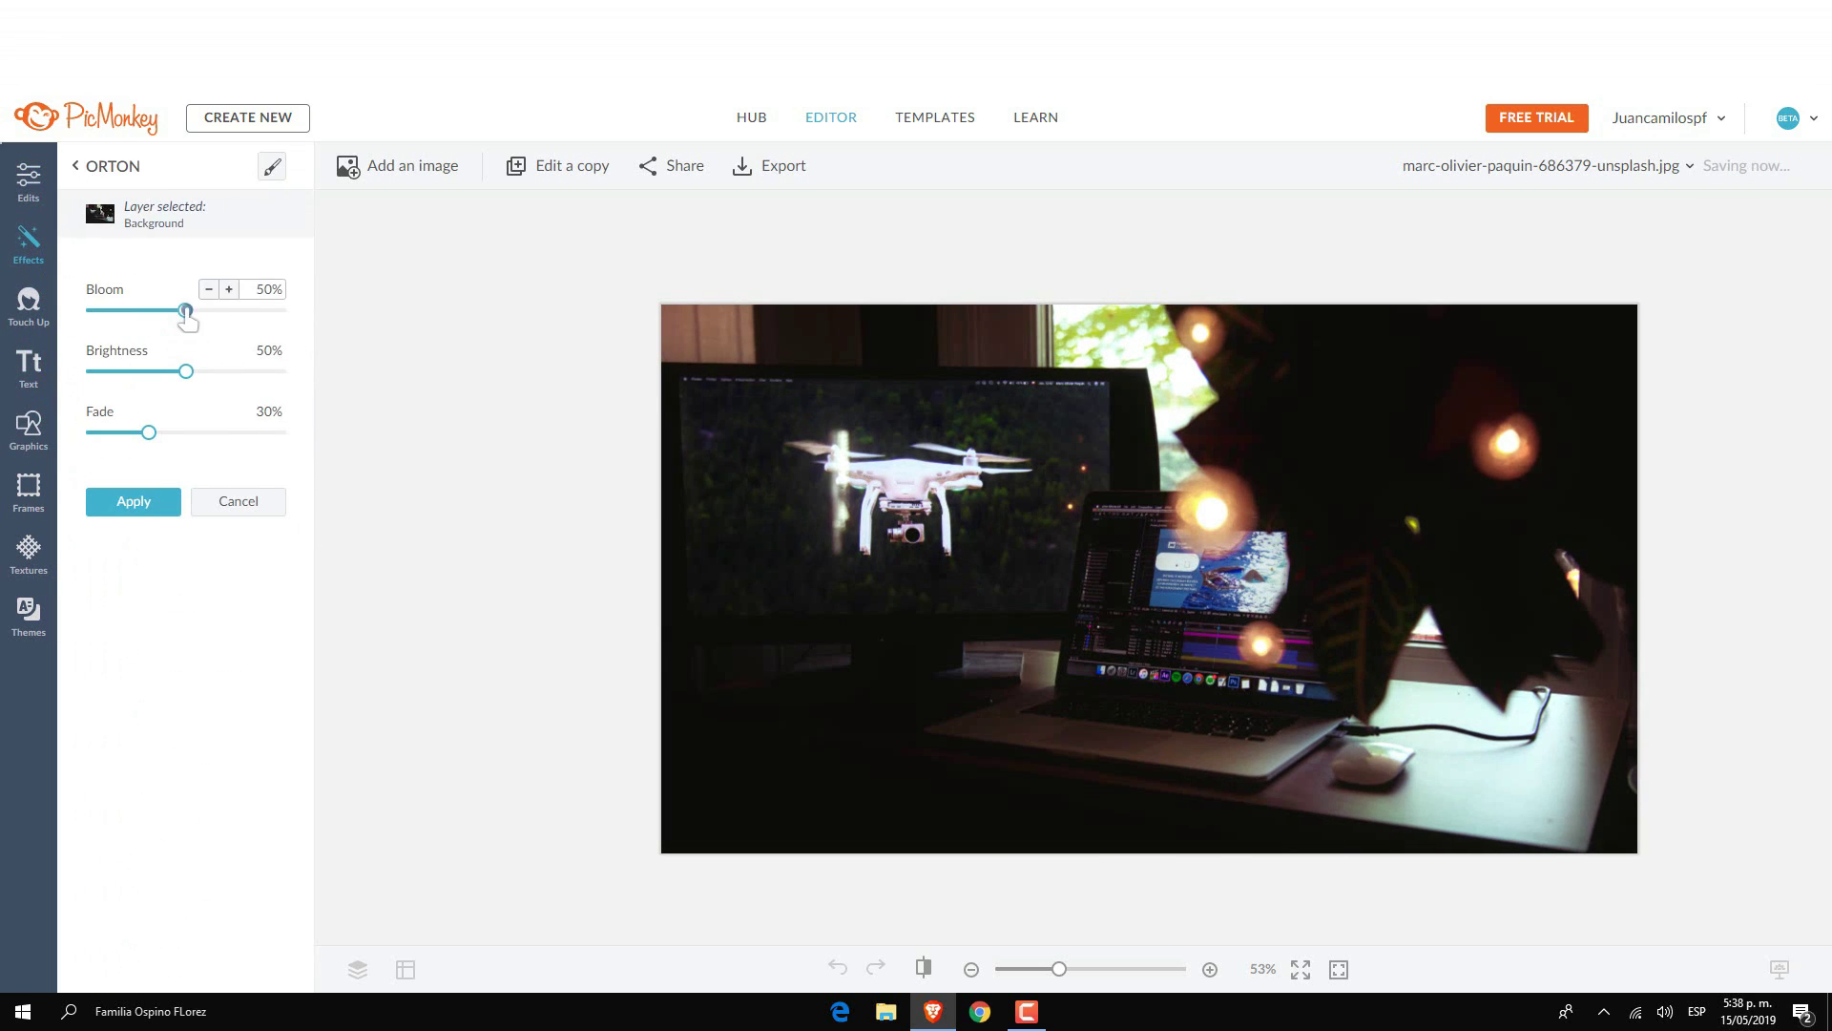
{"action": "left_click", "coordinate": [138, 504]}
{"action": "scroll", "coordinate": [188, 685], "scroll_direction": "down", "scroll_amount": 3}
{"action": "left_click", "coordinate": [167, 472]}
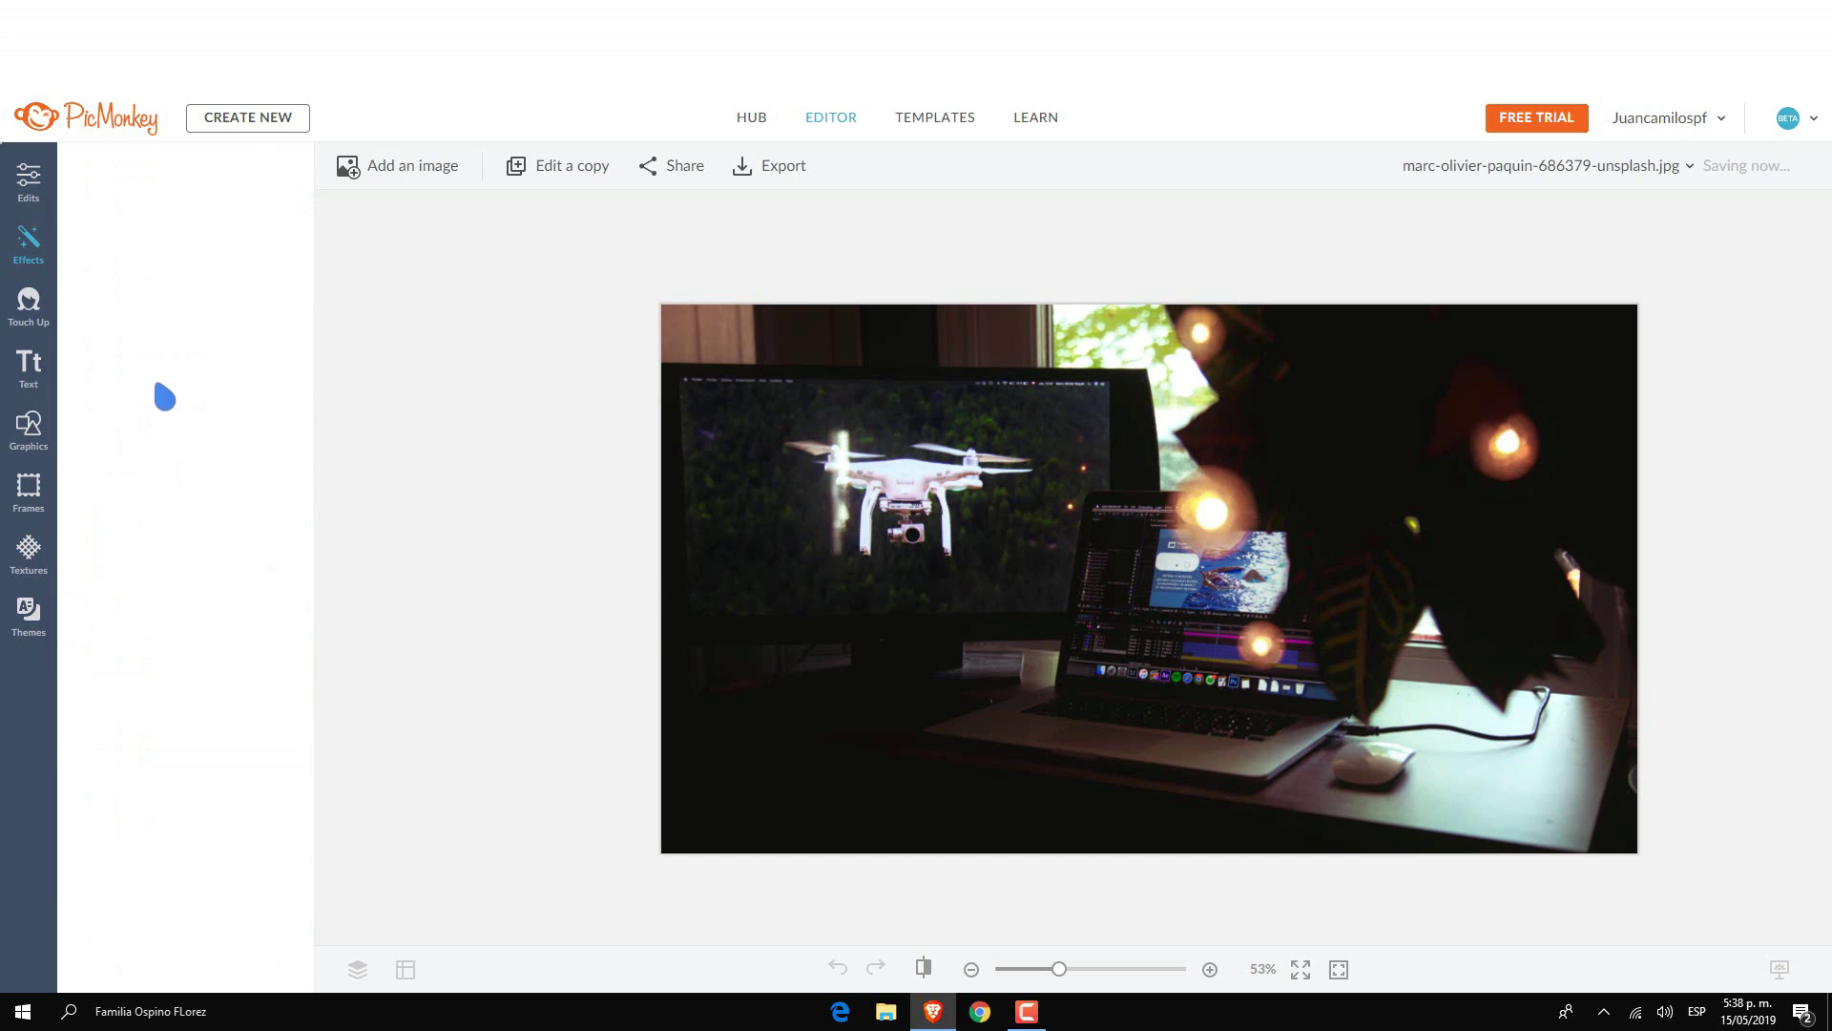
{"action": "left_click_drag", "start_coordinate": [93, 310], "coordinate": [158, 311]}
{"action": "left_click", "coordinate": [157, 381]}
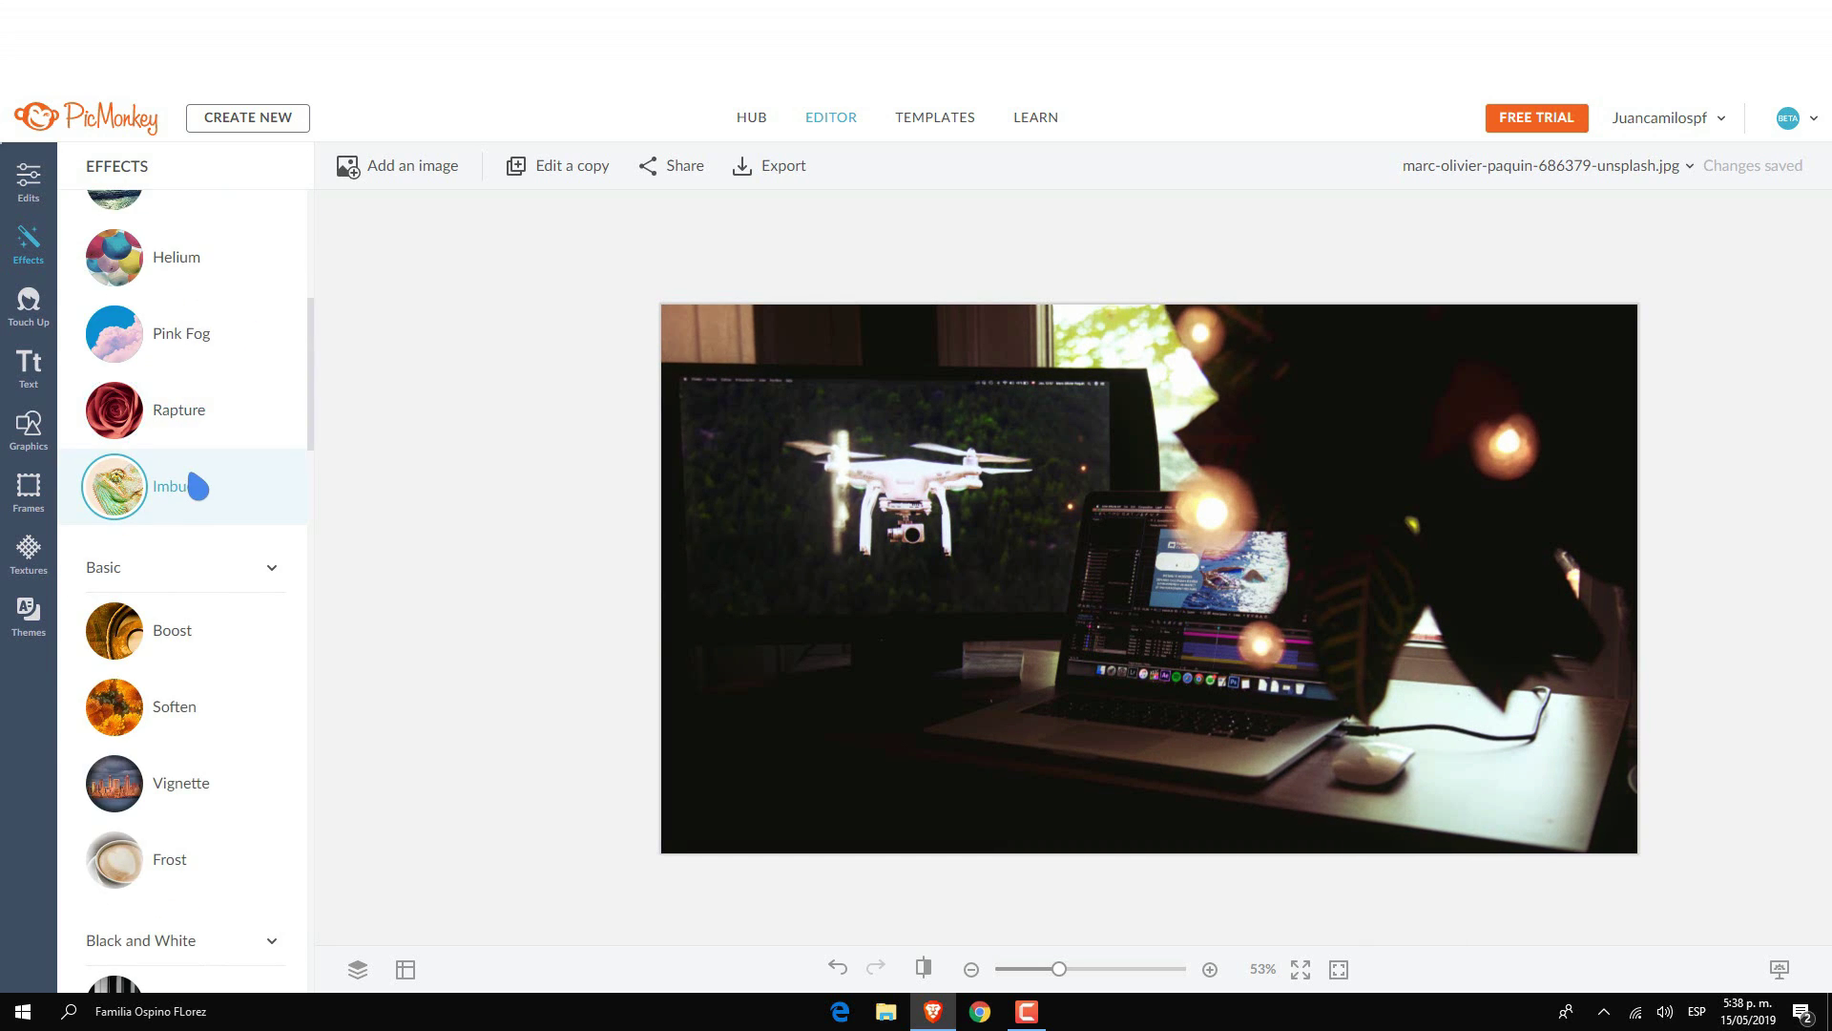
- Preview the Black and White effect and discard it
{"action": "scroll", "coordinate": [194, 492], "scroll_direction": "down", "scroll_amount": 3}
{"action": "scroll", "coordinate": [195, 491], "scroll_direction": "down", "scroll_amount": 2}
{"action": "left_click", "coordinate": [197, 360]}
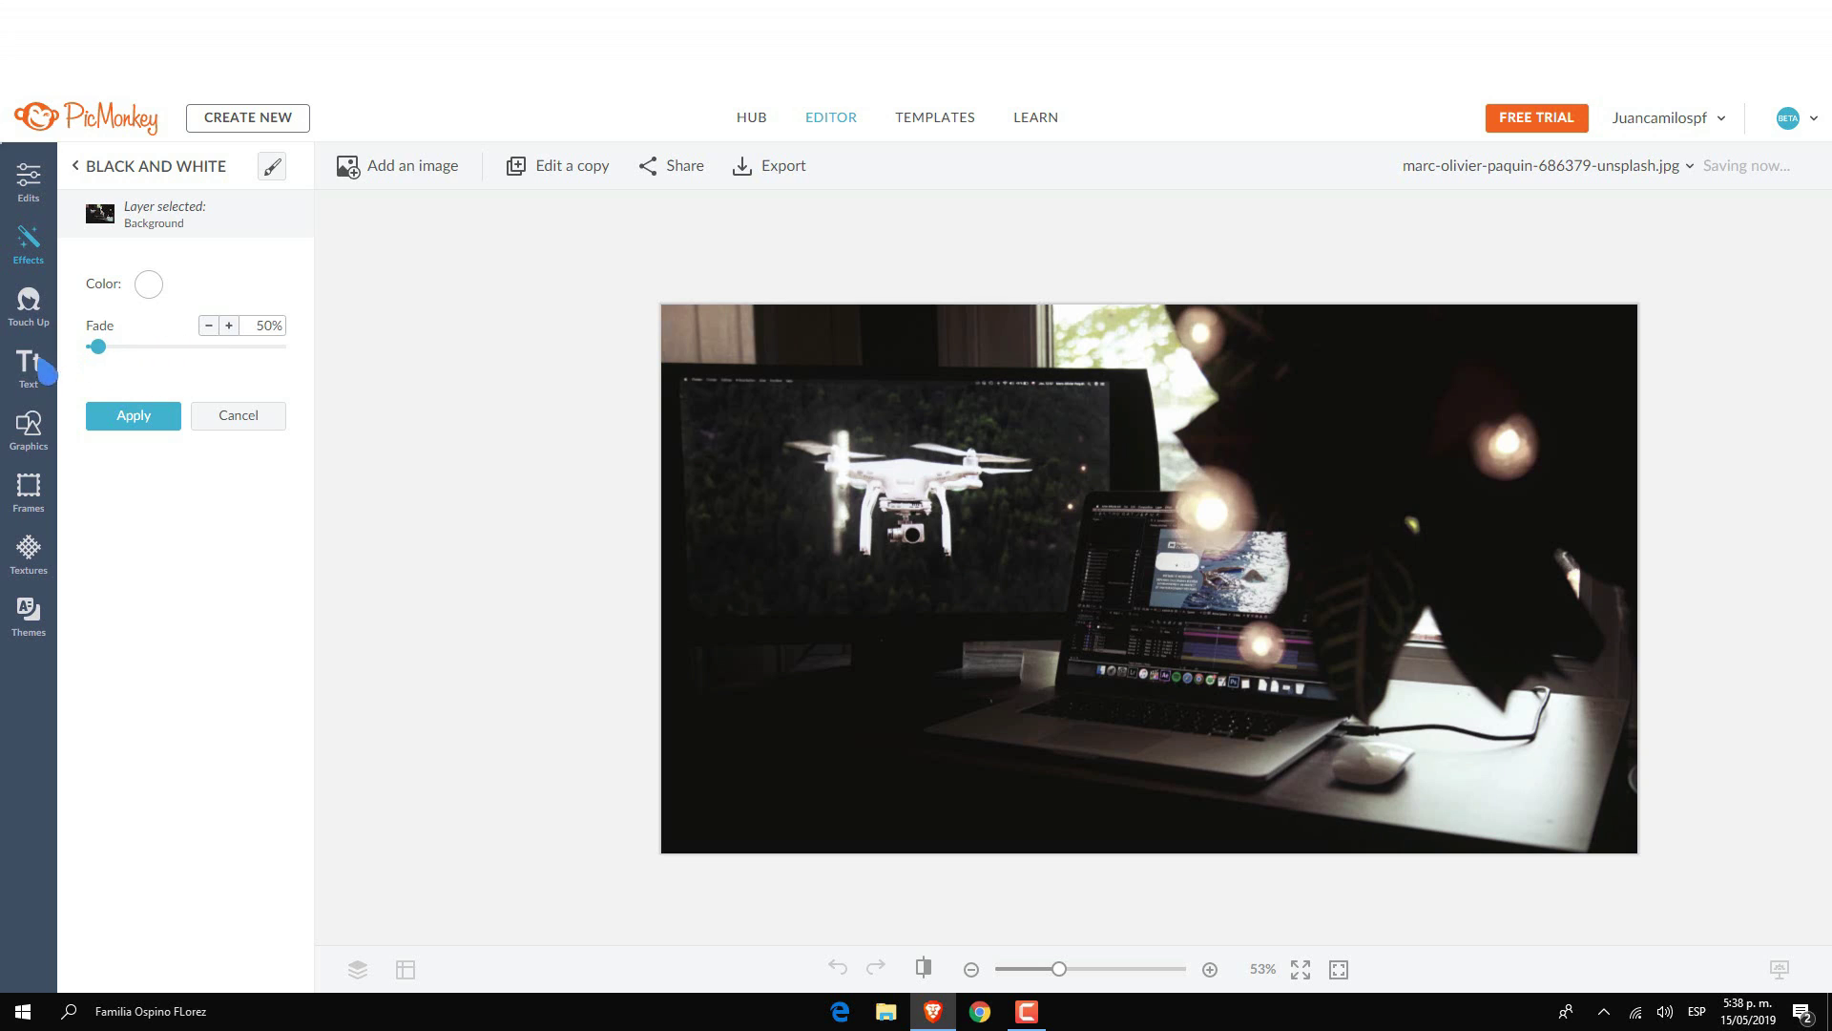
{"action": "left_click", "coordinate": [134, 430]}
- Add a new text box to the drone photo
{"action": "left_click", "coordinate": [28, 303]}
{"action": "scroll", "coordinate": [191, 453], "scroll_direction": "down", "scroll_amount": 3}
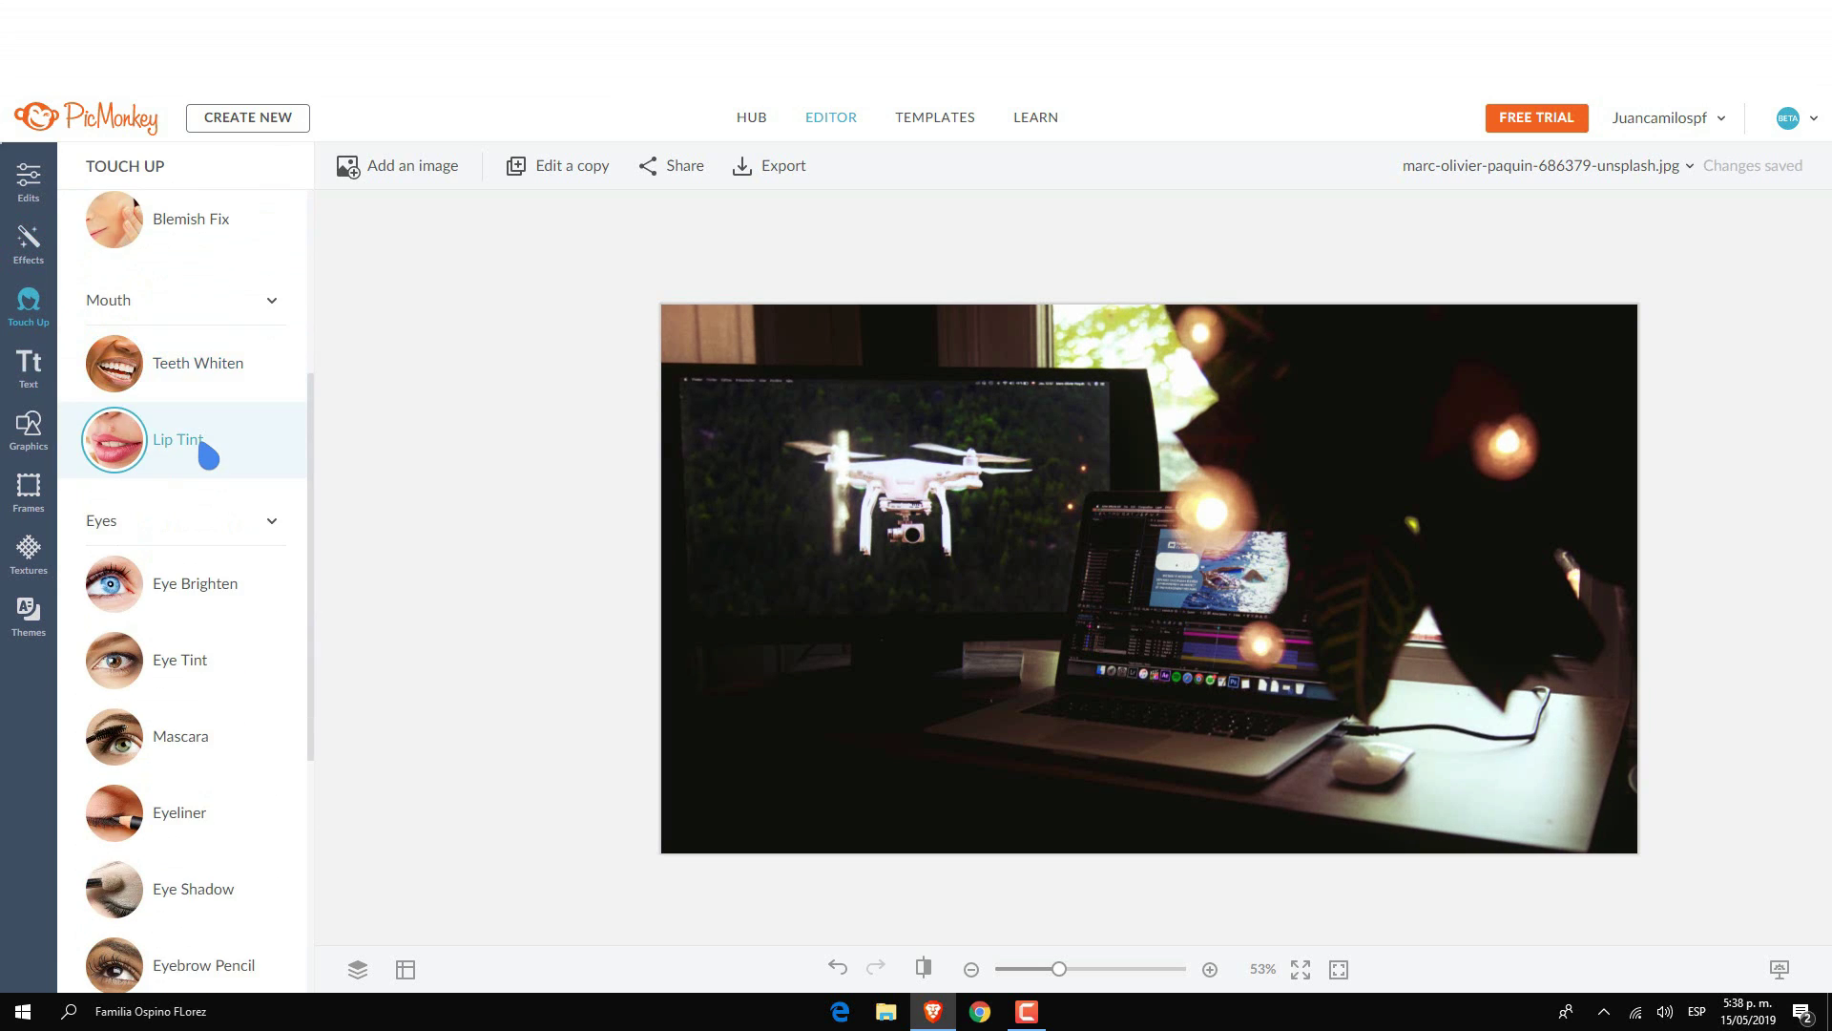
{"action": "scroll", "coordinate": [172, 439], "scroll_direction": "down", "scroll_amount": 3}
{"action": "left_click", "coordinate": [28, 367]}
{"action": "left_click", "coordinate": [235, 238]}
{"action": "type", "text": "SUSCRIBETE"}
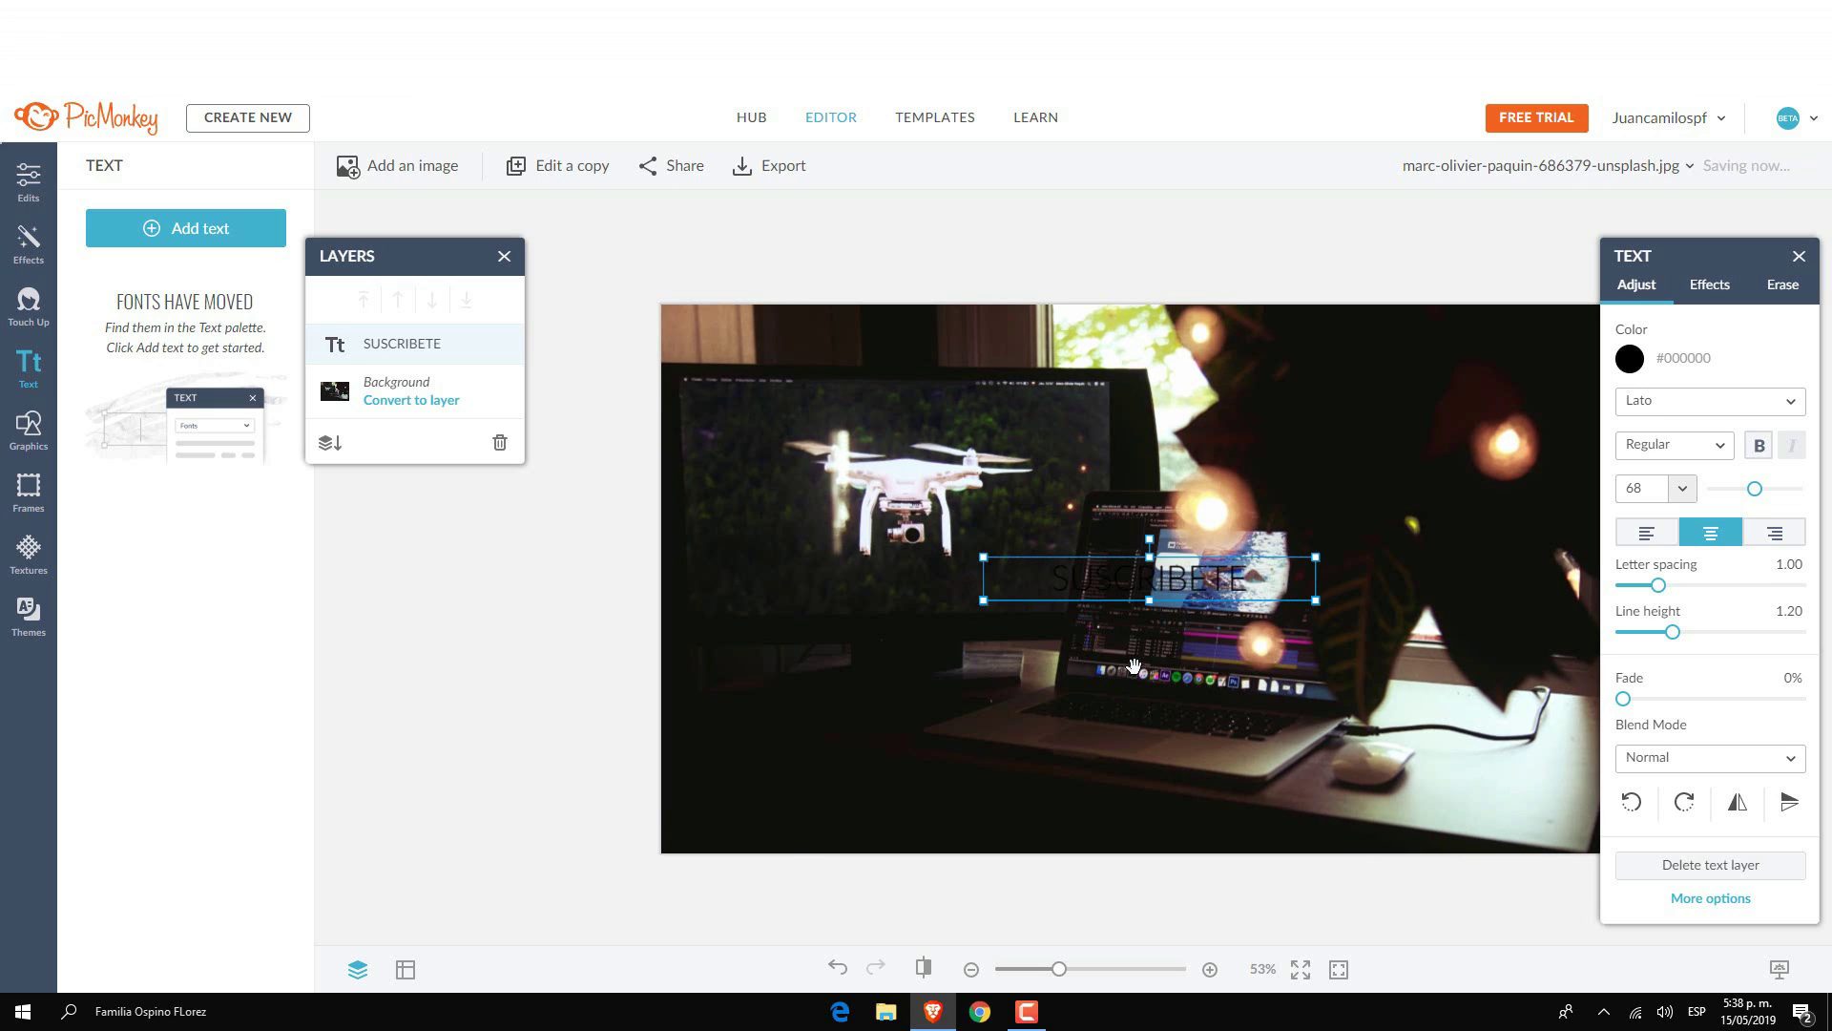
- Make SUSCRIBETE light-coloured Code Pro Bold and move it to the top-right corner
{"action": "left_click", "coordinate": [1630, 358]}
{"action": "left_click_drag", "start_coordinate": [1628, 587], "coordinate": [1796, 561]}
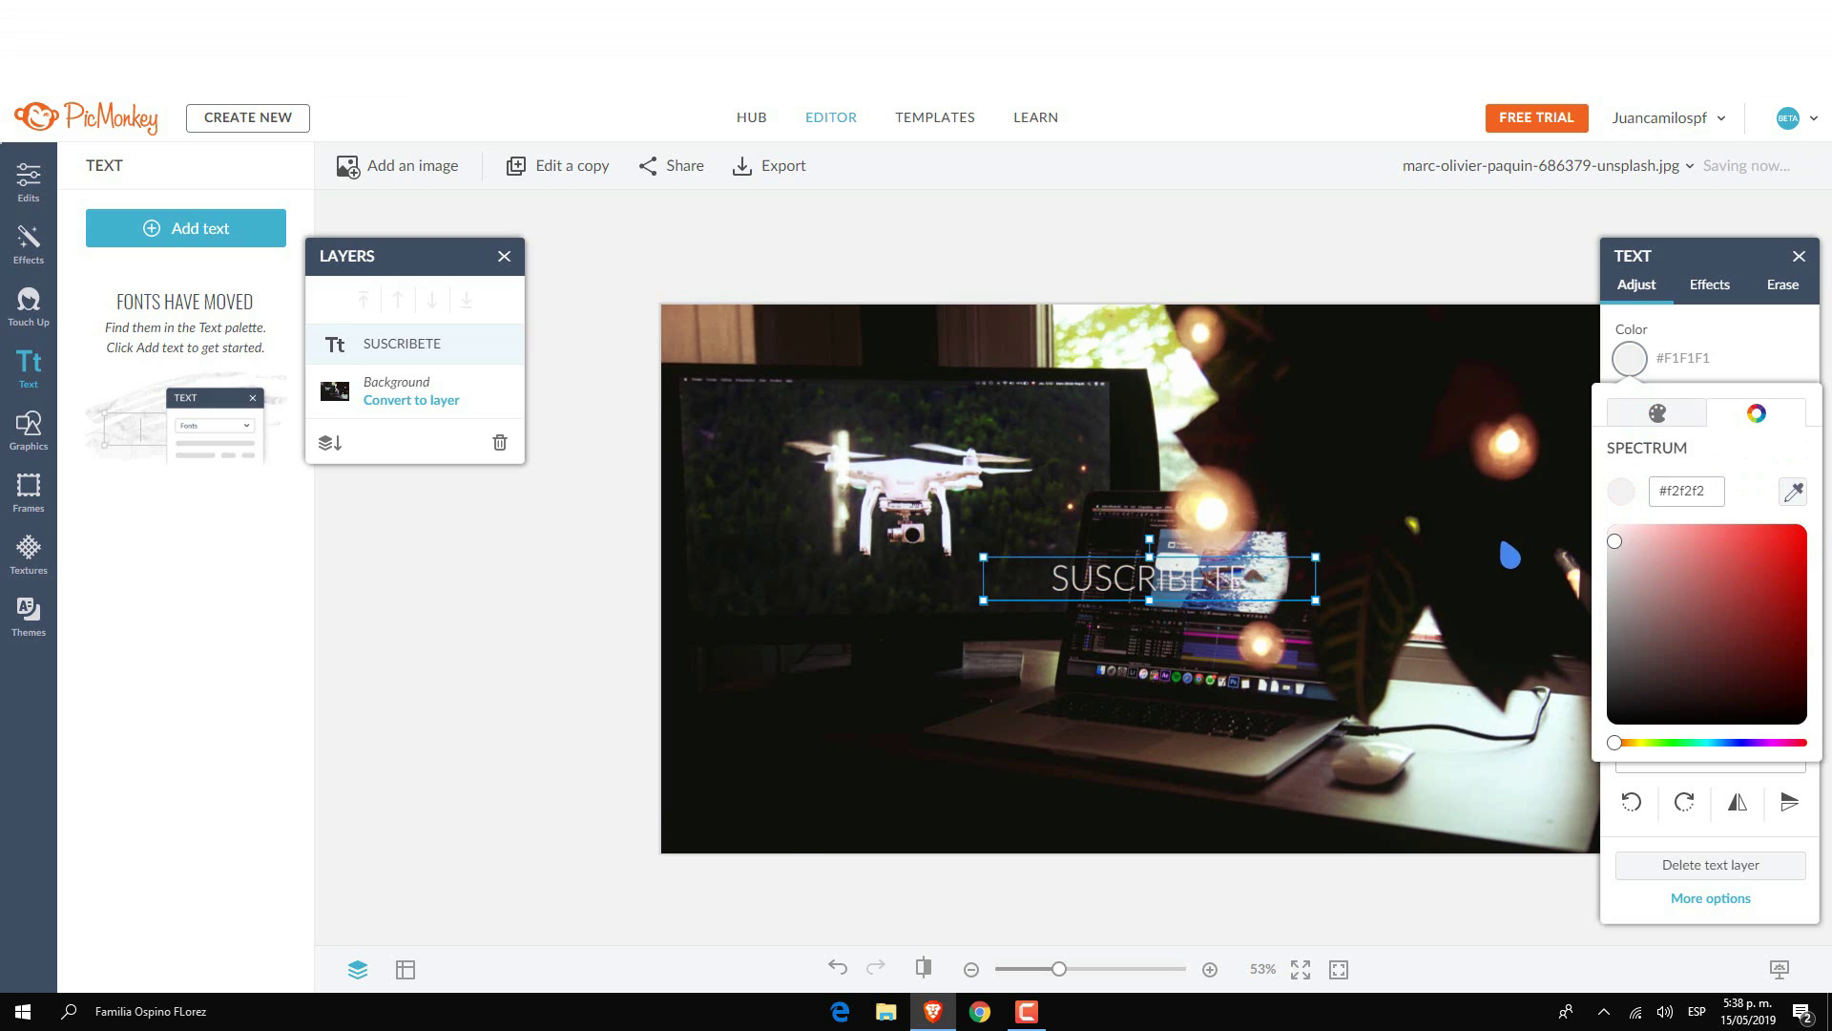
{"action": "left_click", "coordinate": [1739, 321]}
{"action": "left_click", "coordinate": [1758, 406]}
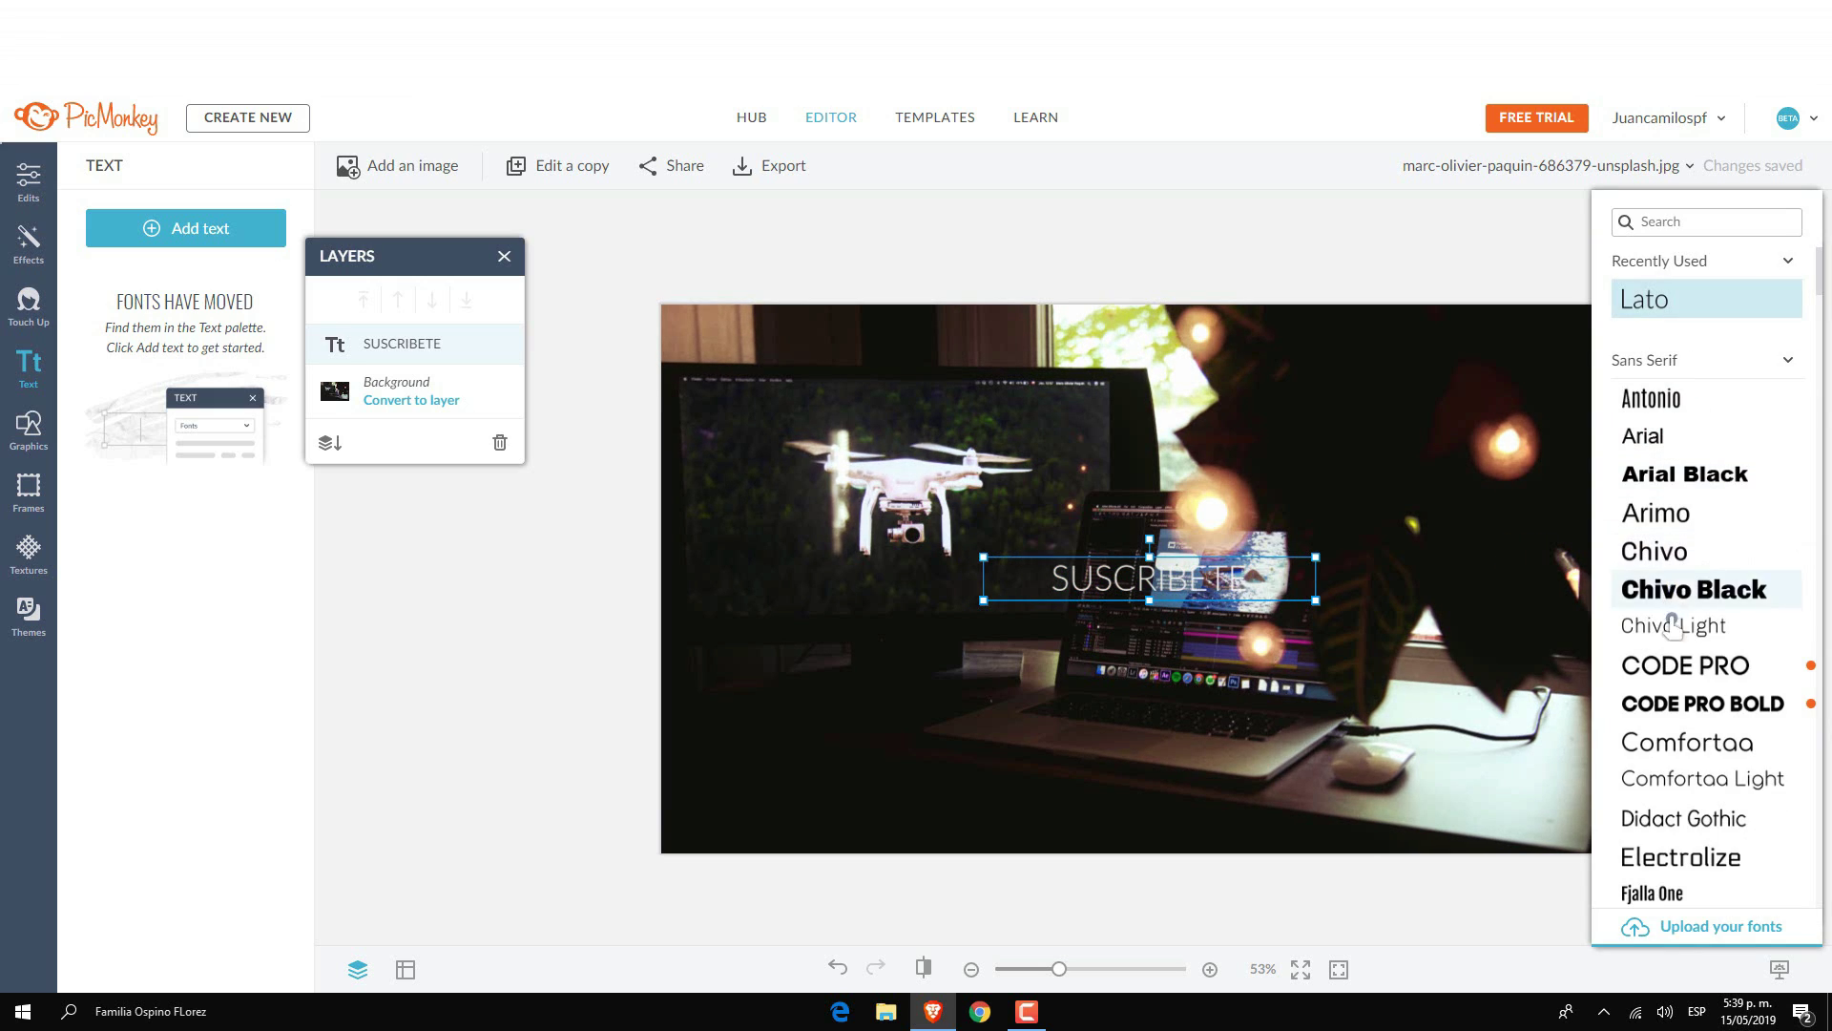
{"action": "left_click", "coordinate": [1613, 700]}
{"action": "left_click_drag", "start_coordinate": [1147, 587], "coordinate": [1450, 377]}
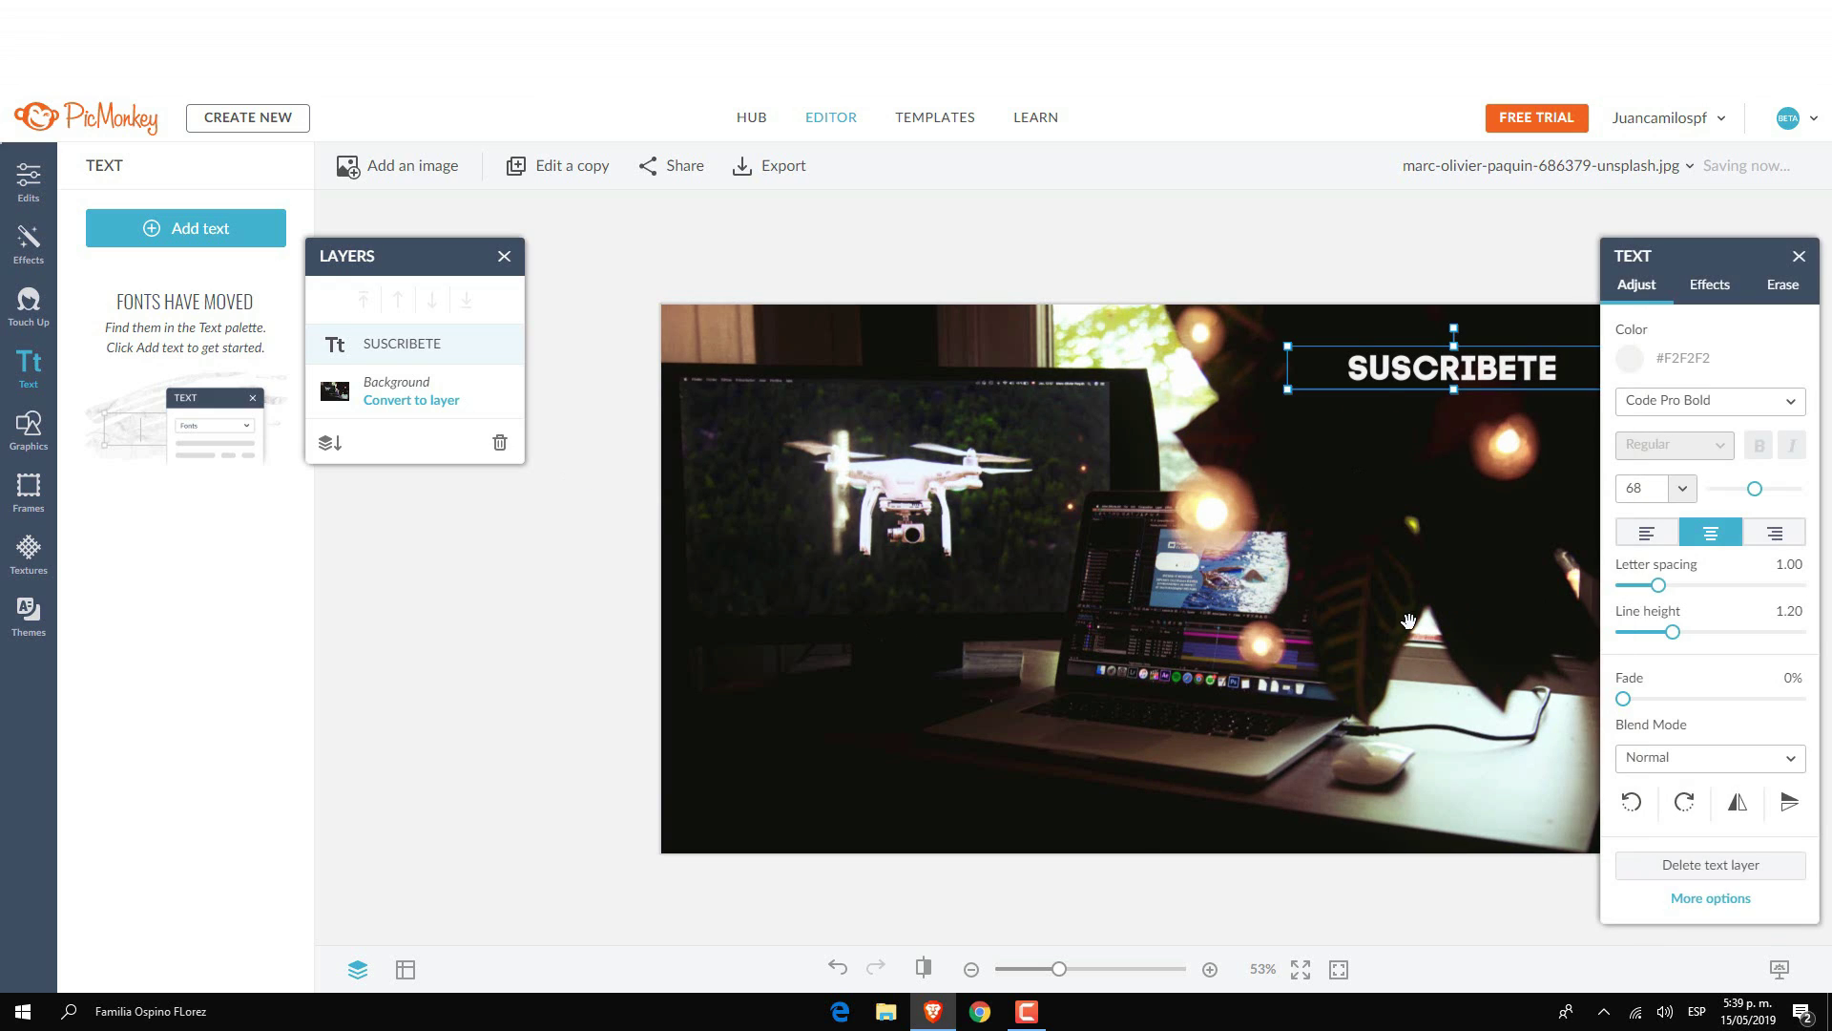
{"action": "left_click", "coordinate": [330, 368]}
- Add a Basic rounded rectangle and size it into a bar behind SUSCRIBETE
{"action": "left_click", "coordinate": [29, 430]}
{"action": "left_click", "coordinate": [170, 299]}
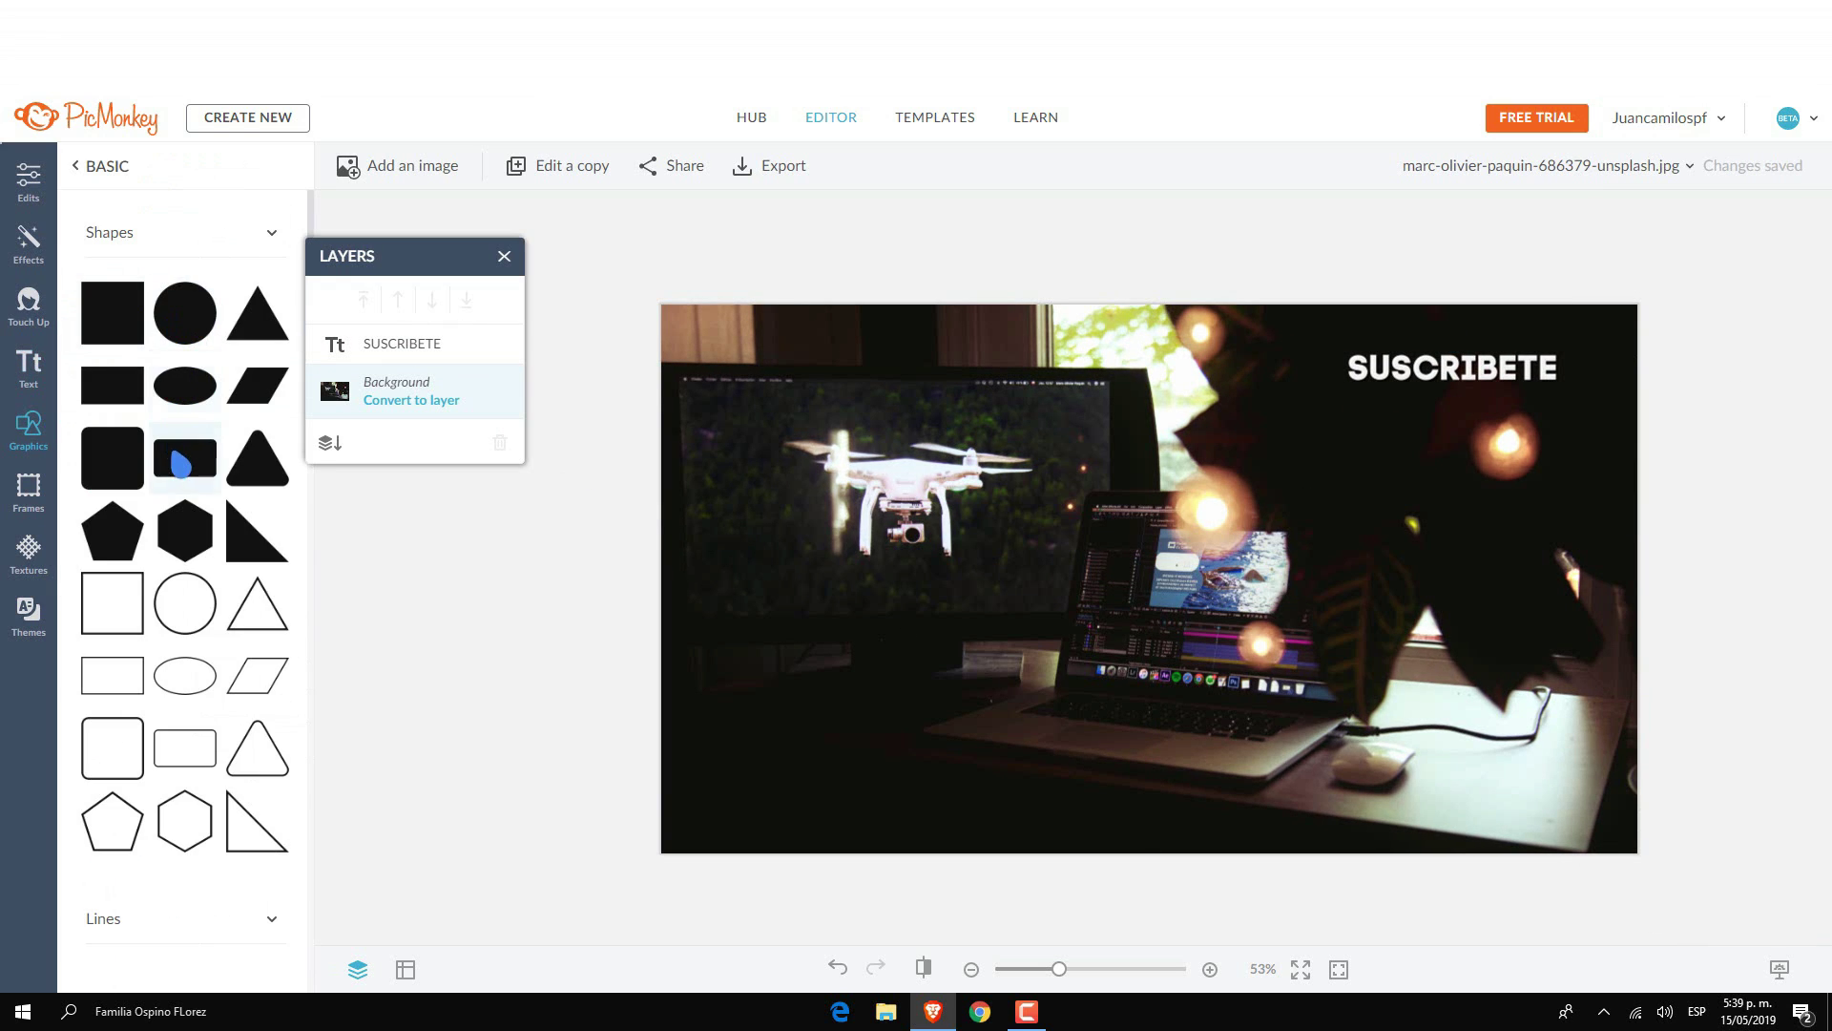
{"action": "left_click", "coordinate": [185, 458]}
{"action": "left_click_drag", "start_coordinate": [1112, 565], "coordinate": [1527, 390]}
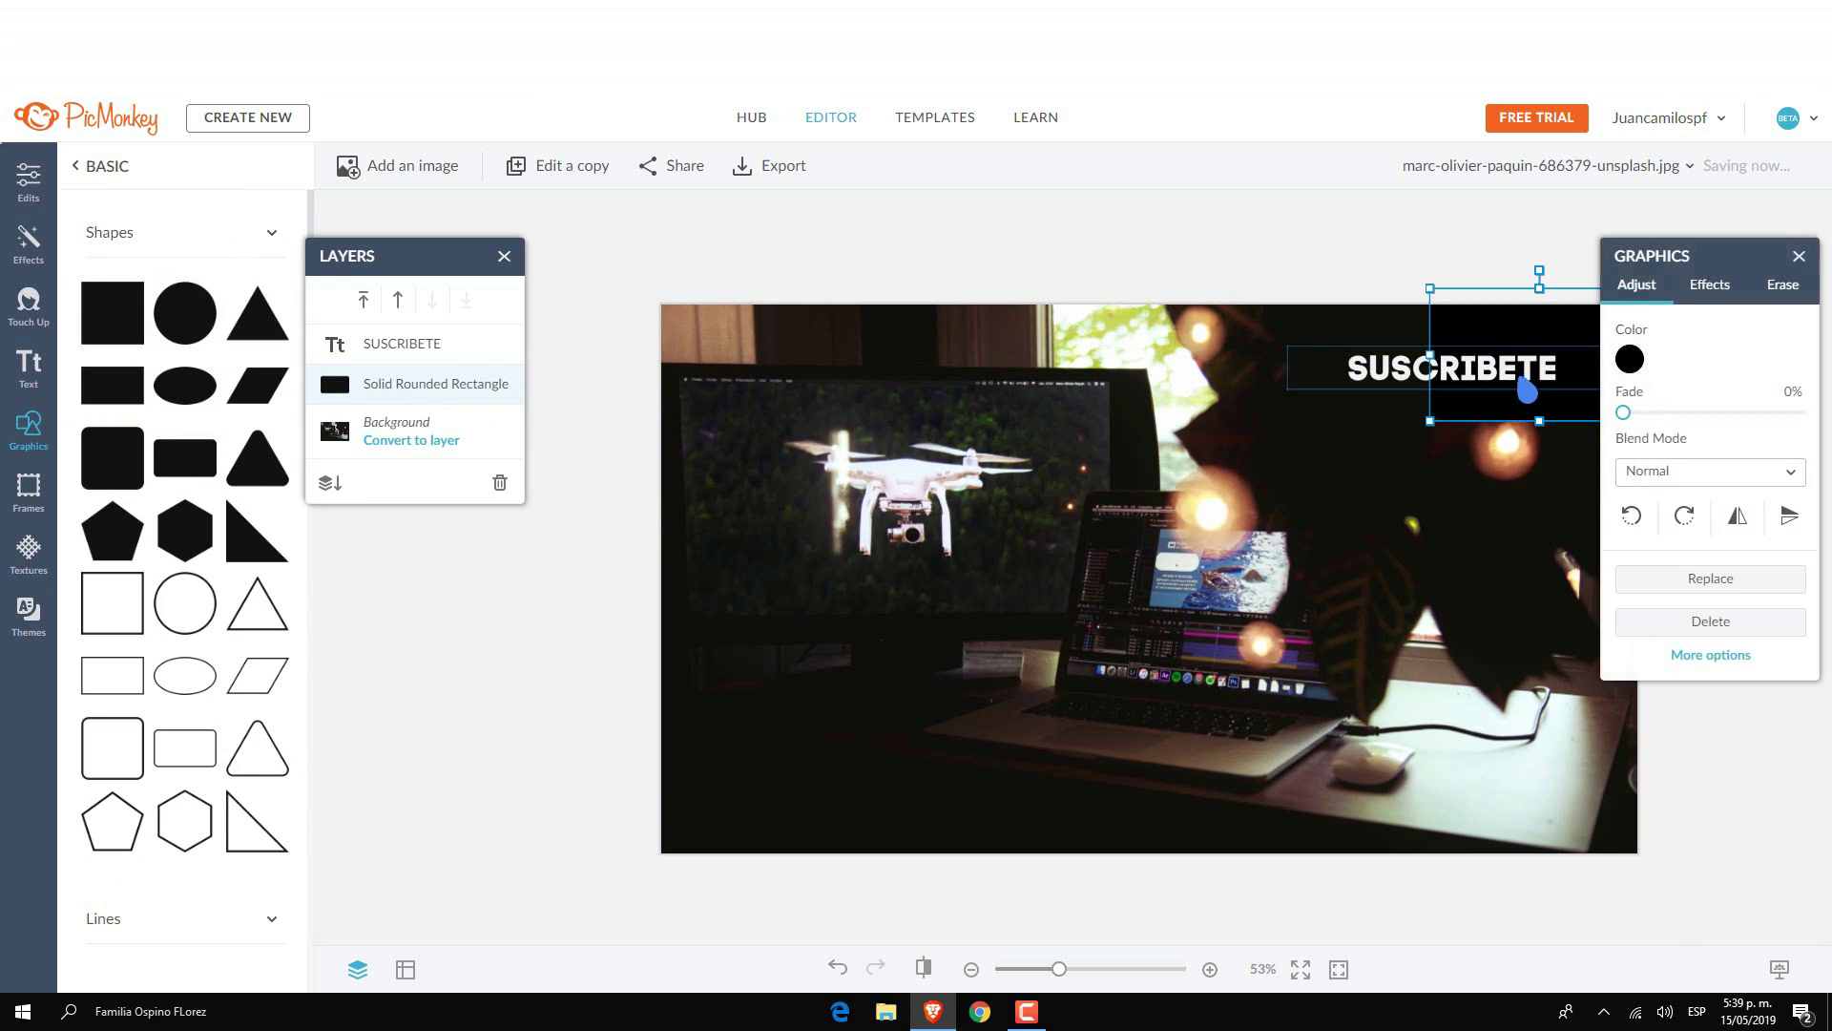
{"action": "left_click_drag", "start_coordinate": [1406, 423], "coordinate": [1260, 430]}
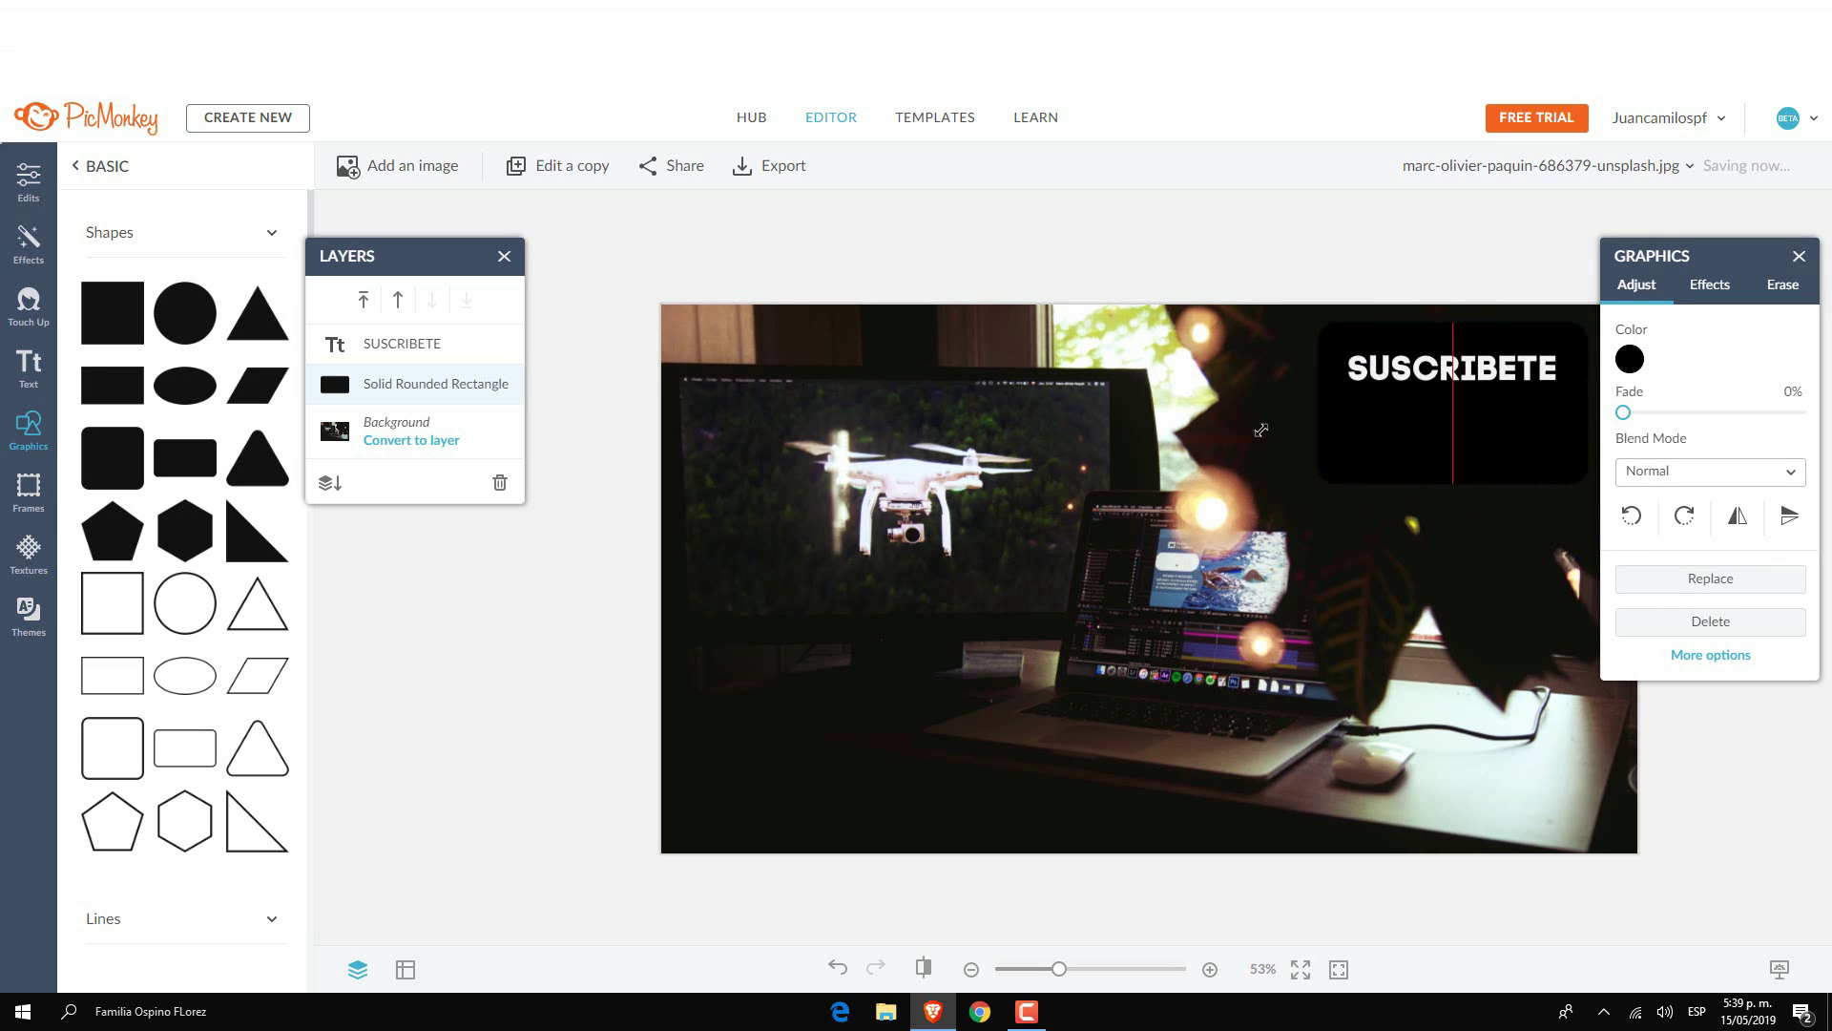
{"action": "left_click_drag", "start_coordinate": [1457, 491], "coordinate": [1439, 399]}
{"action": "left_click_drag", "start_coordinate": [1342, 334], "coordinate": [1352, 342]}
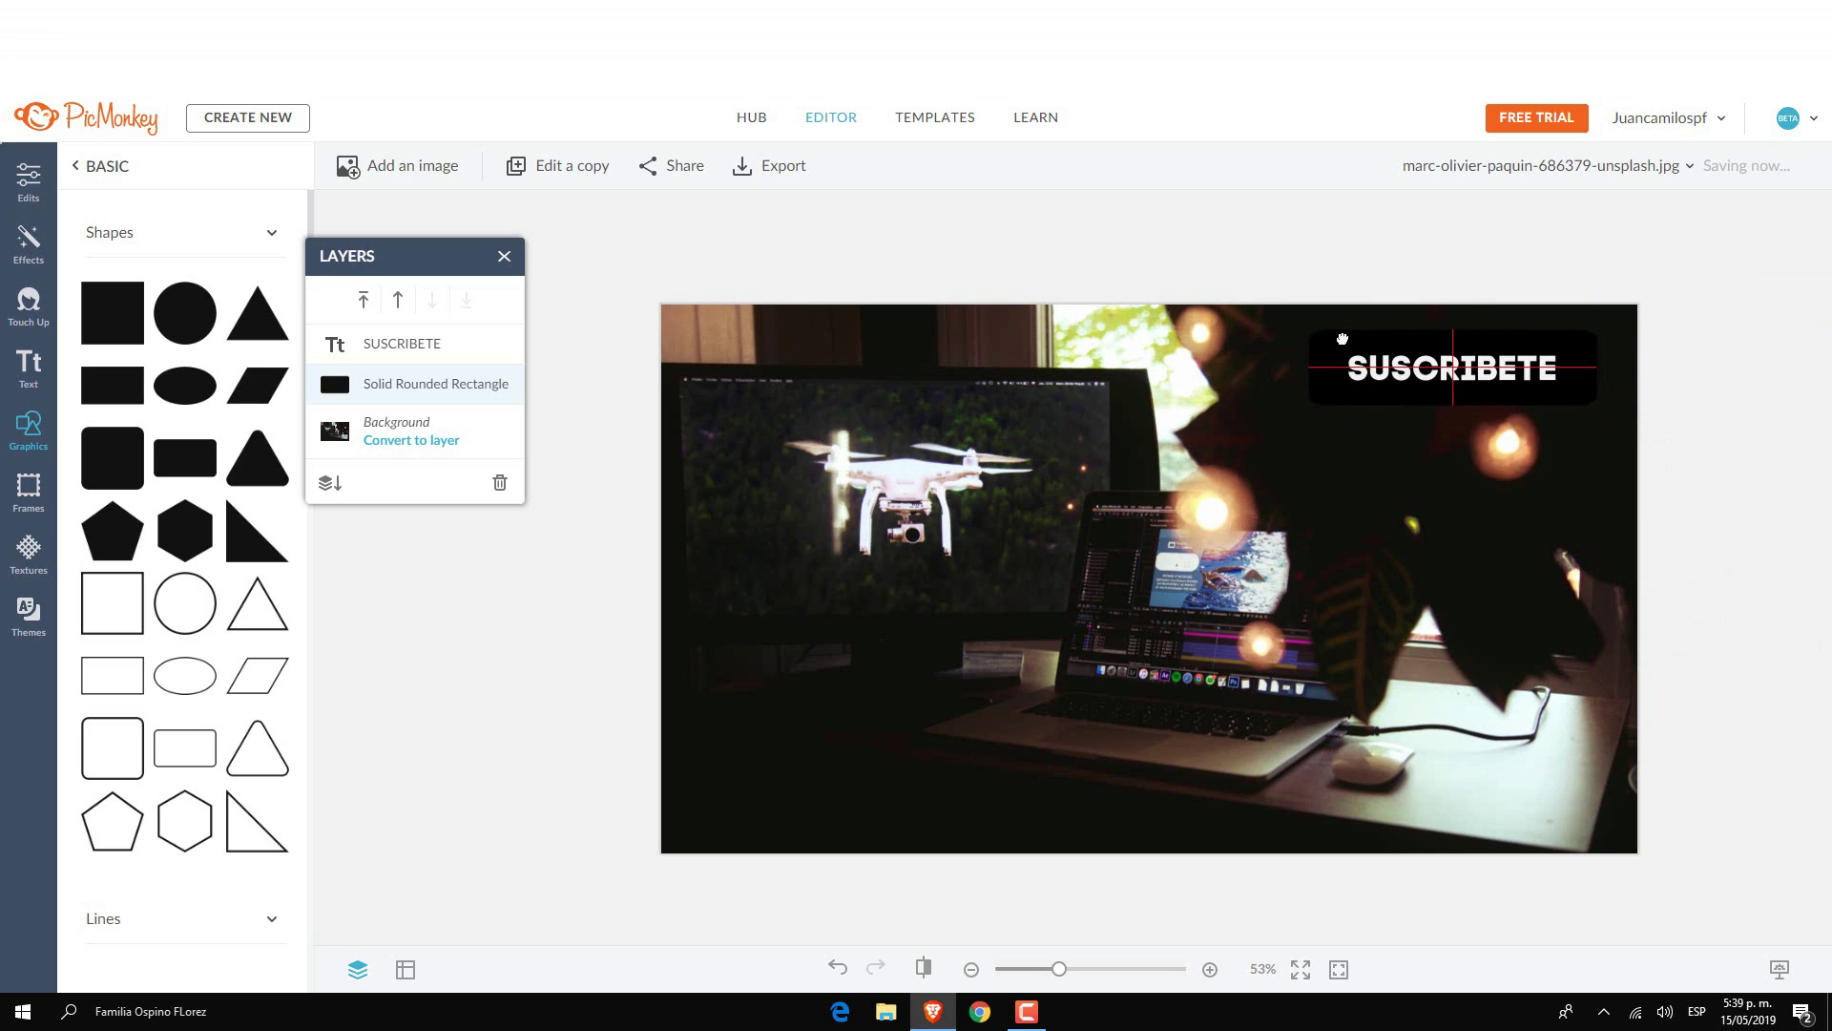
- Colour the bar red and adjust how faded it is
{"action": "left_click", "coordinate": [1630, 359]}
{"action": "mouse_move", "coordinate": [1680, 553]}
{"action": "left_mouse_down"}
{"action": "mouse_move", "coordinate": [1749, 641]}
{"action": "mouse_move", "coordinate": [1775, 559]}
{"action": "left_mouse_up"}
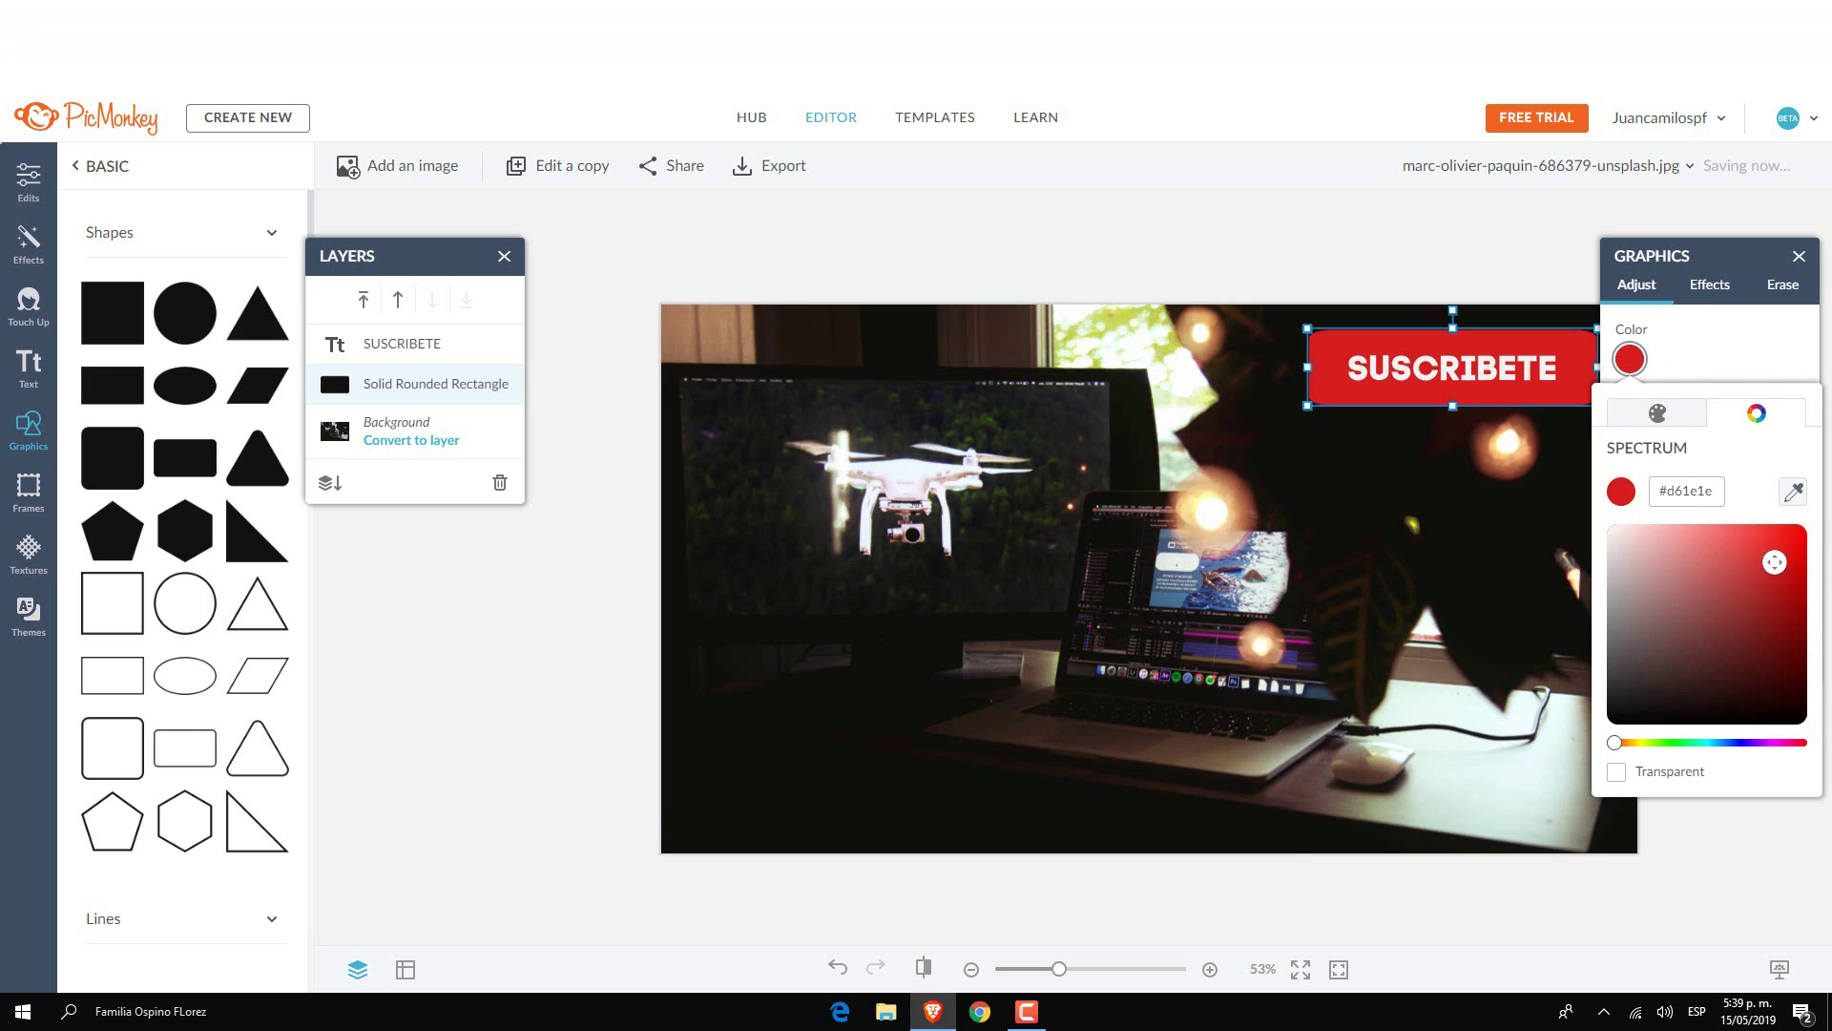
{"action": "left_click", "coordinate": [1723, 382]}
{"action": "mouse_move", "coordinate": [1620, 412]}
{"action": "left_mouse_down"}
{"action": "mouse_move", "coordinate": [1722, 425]}
{"action": "mouse_move", "coordinate": [1623, 413]}
{"action": "left_mouse_up"}
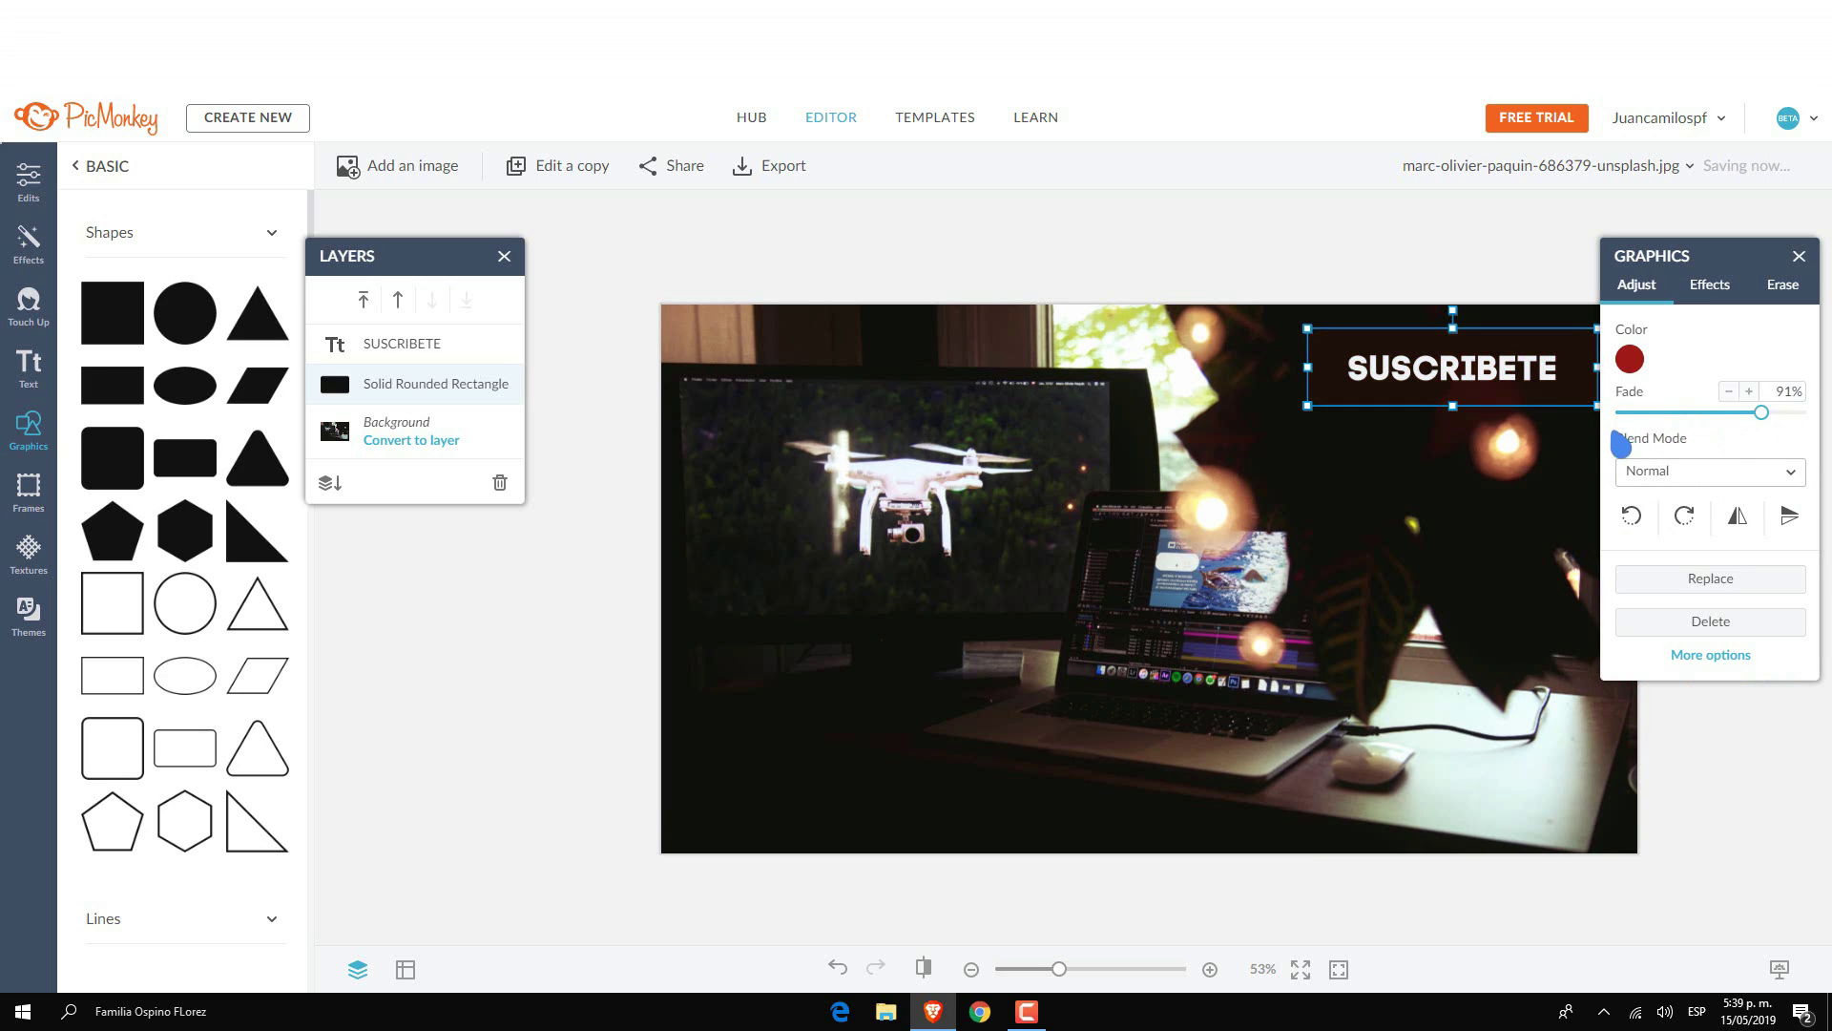
{"action": "left_click", "coordinate": [799, 542]}
- Apply a faded Film Warps texture to the photo
{"action": "left_click", "coordinate": [29, 488]}
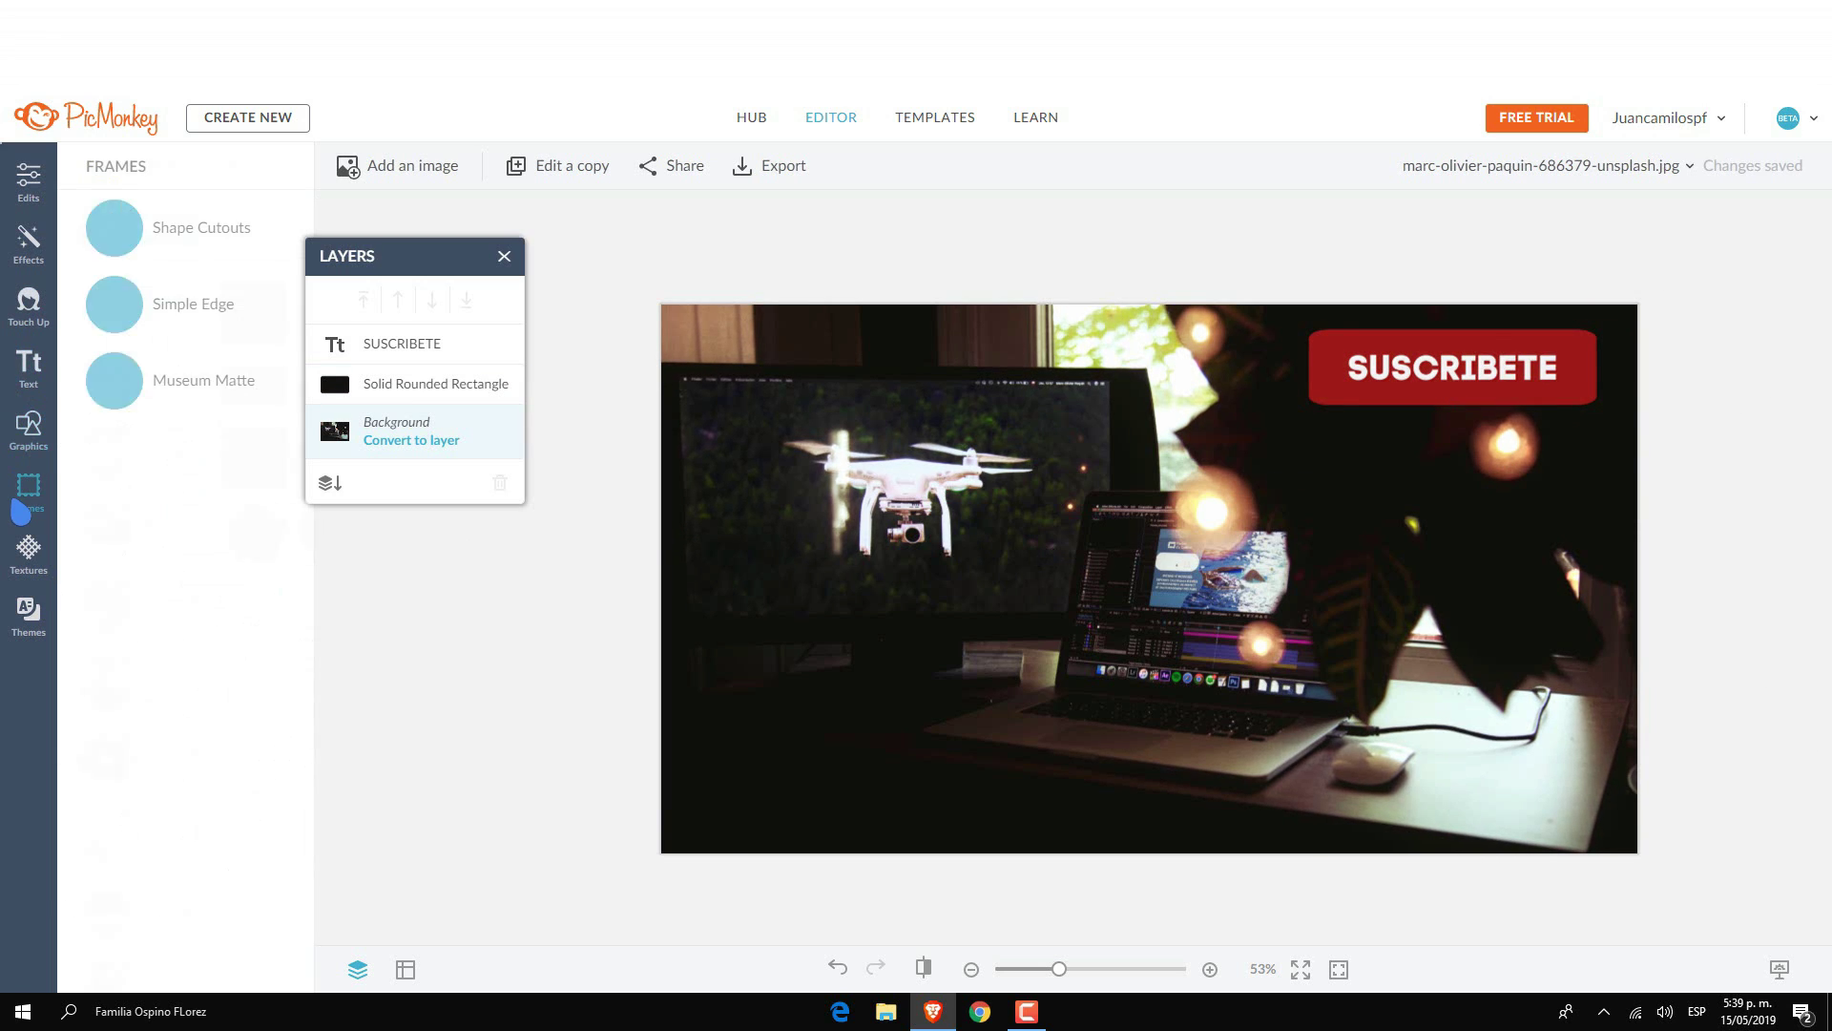
{"action": "left_click", "coordinate": [29, 551]}
{"action": "left_click", "coordinate": [119, 365]}
{"action": "left_click", "coordinate": [254, 370]}
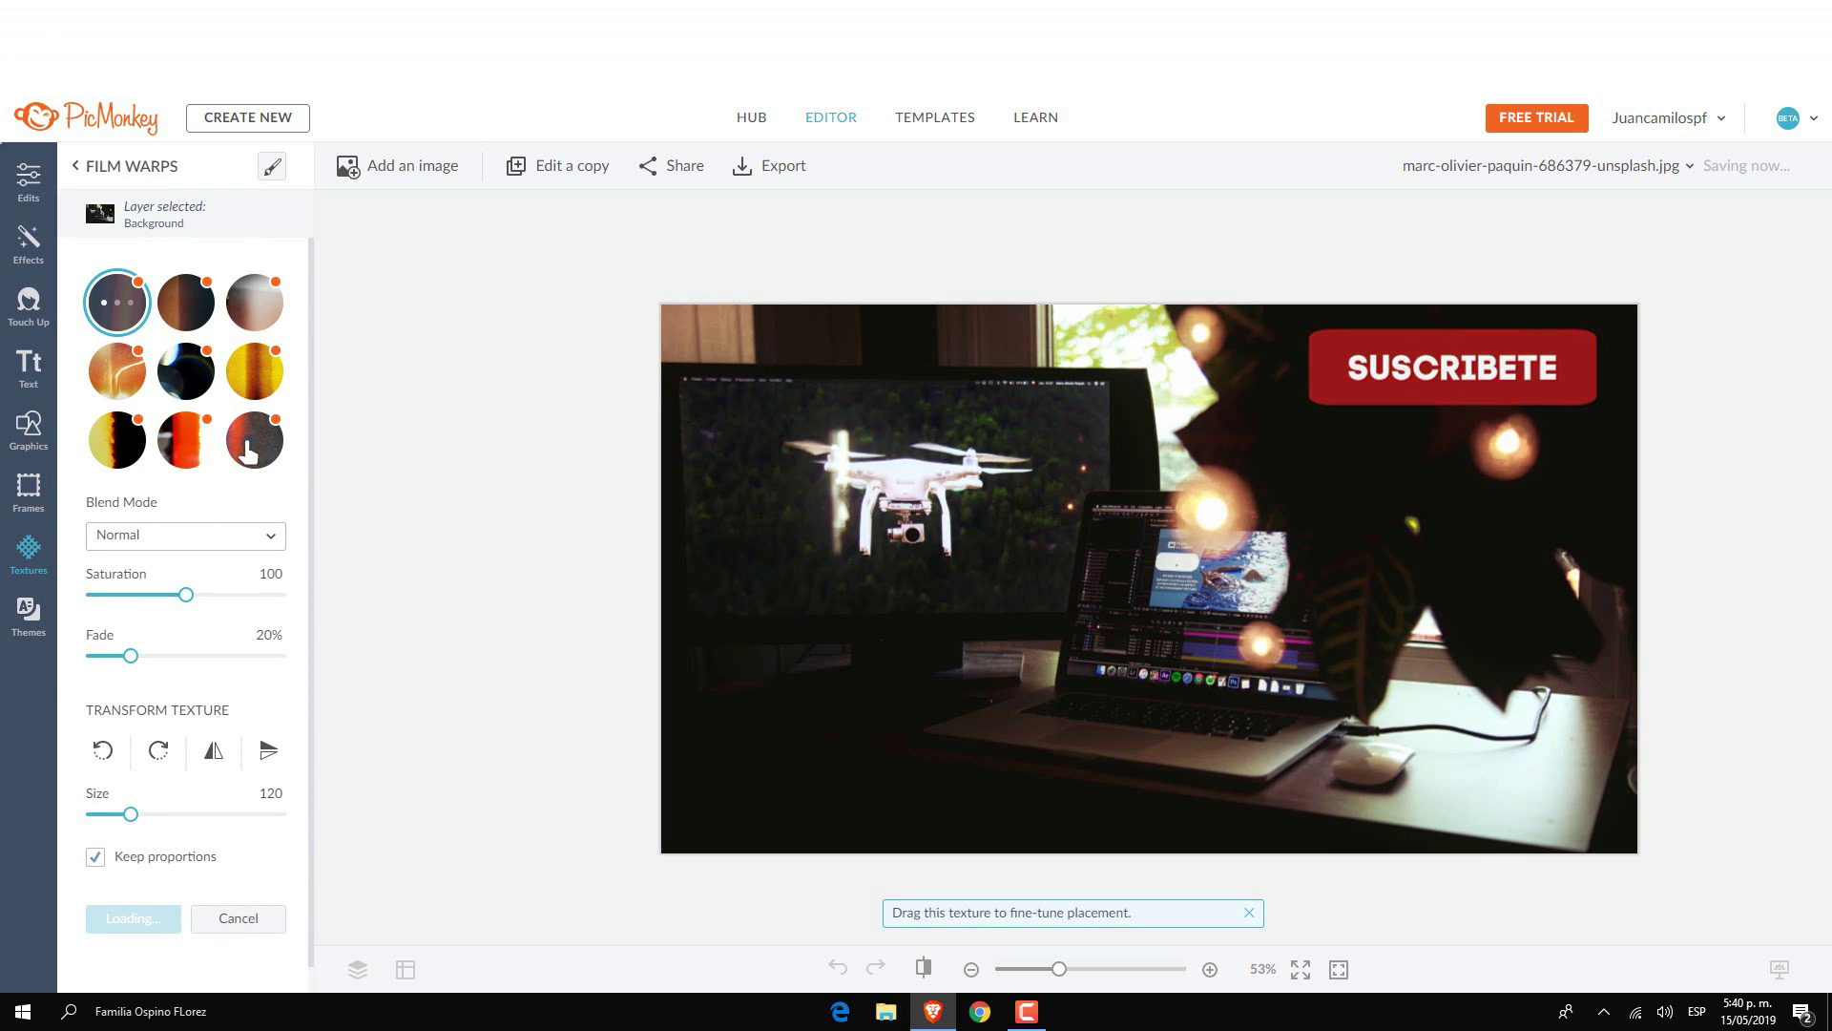
{"action": "left_click_drag", "start_coordinate": [102, 658], "coordinate": [241, 656]}
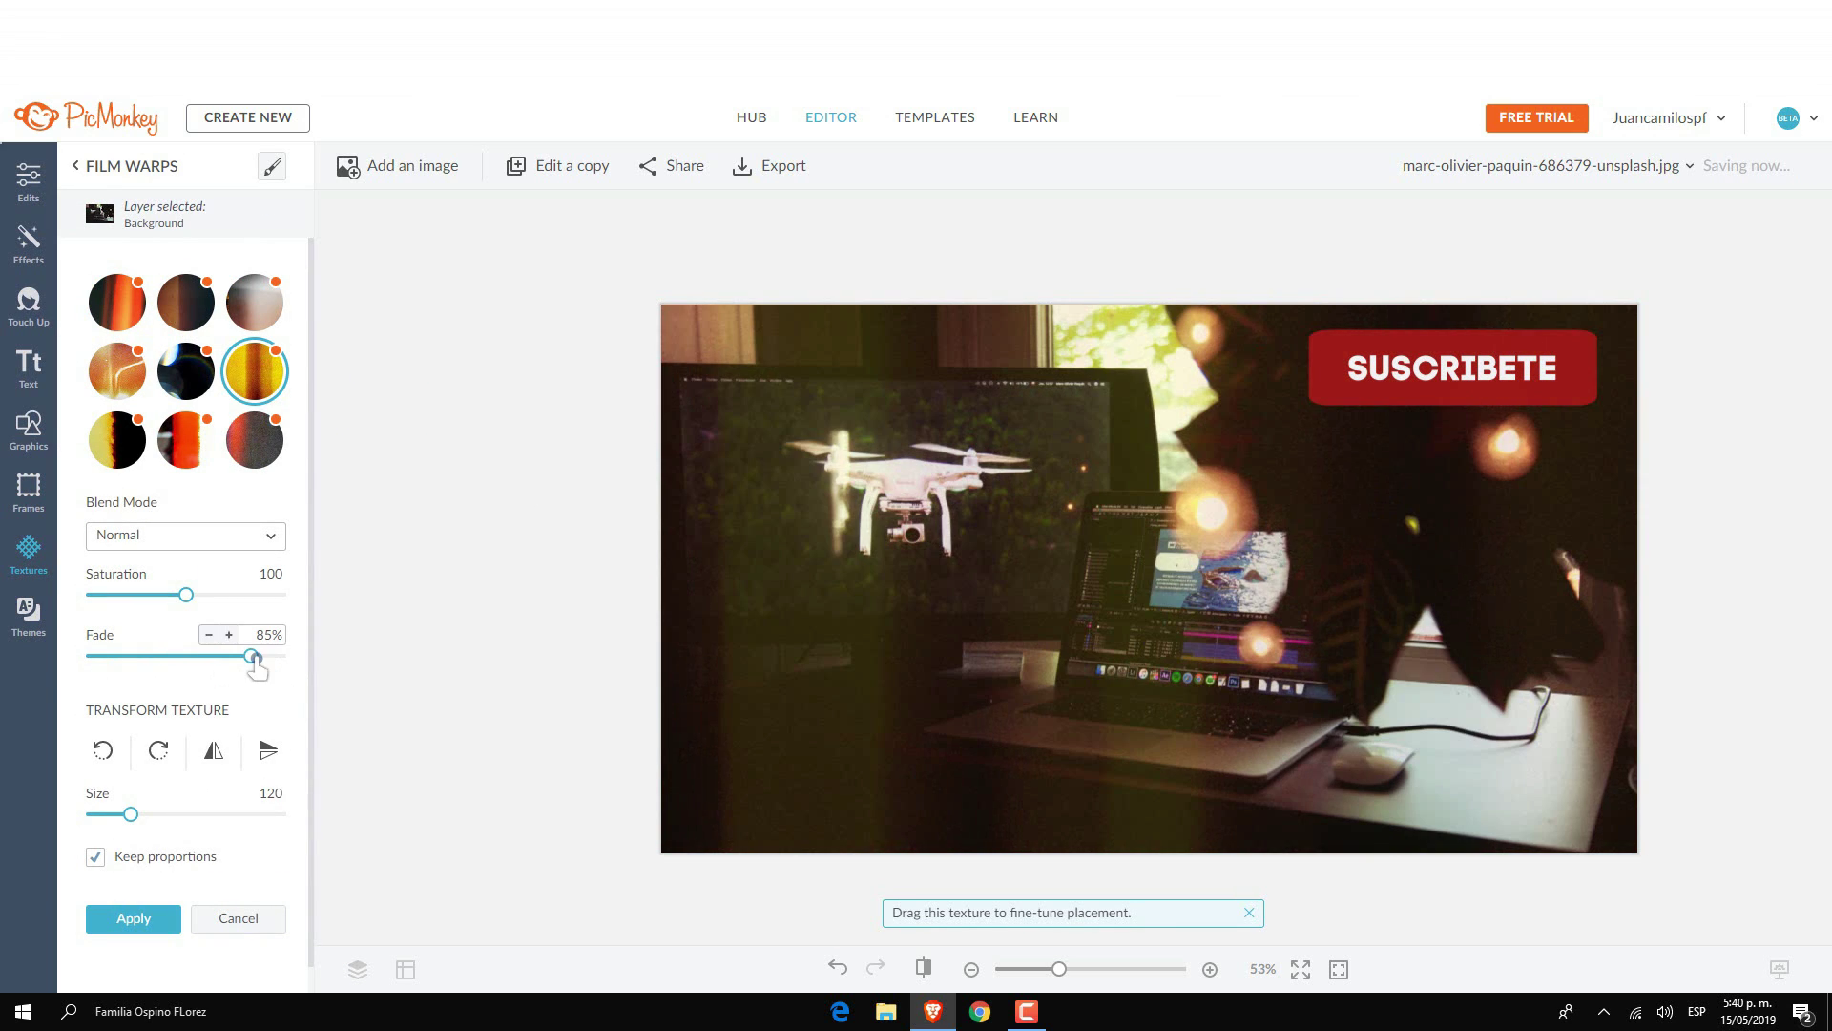
{"action": "left_click", "coordinate": [134, 918]}
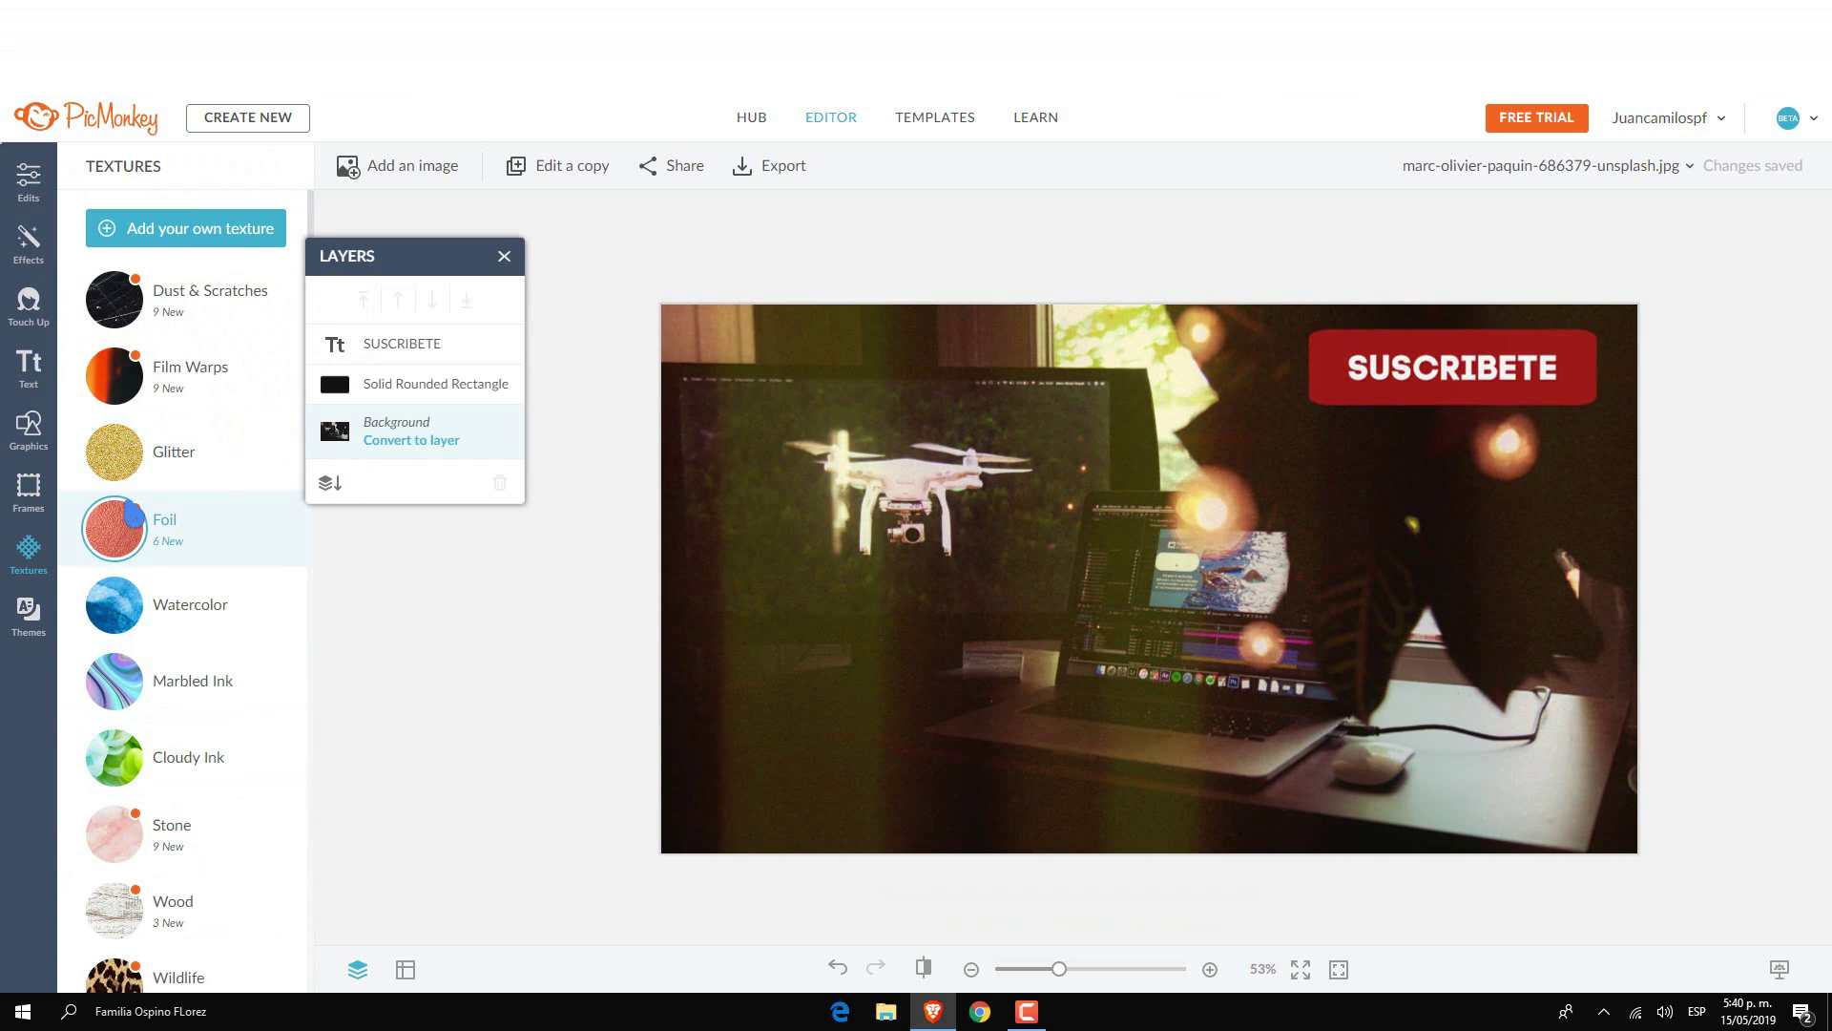
- Add a black and white border frame around the photo
{"action": "left_click", "coordinate": [29, 488]}
{"action": "left_click", "coordinate": [144, 304]}
{"action": "left_click", "coordinate": [133, 649]}
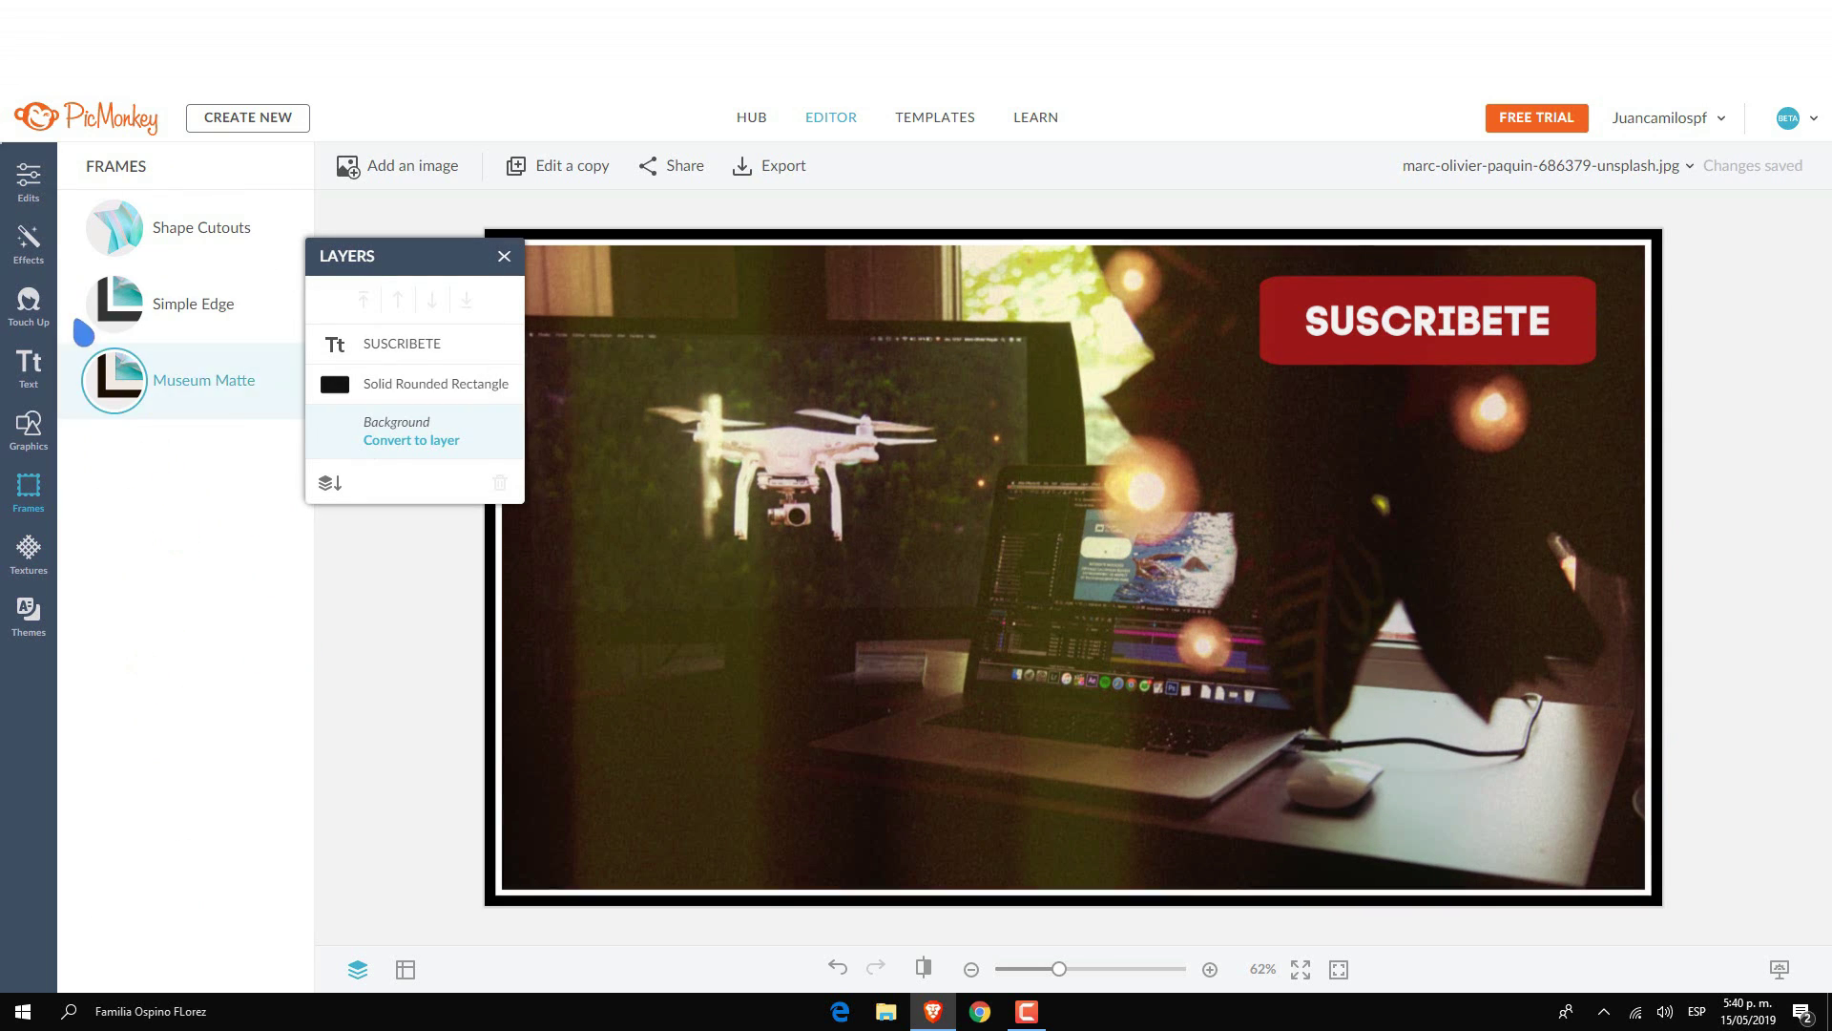
- Add a yellow scribble circle from Banners & Labels around the drone, then delete it
{"action": "left_click", "coordinate": [28, 427]}
{"action": "scroll", "coordinate": [239, 515], "scroll_direction": "down", "scroll_amount": 5}
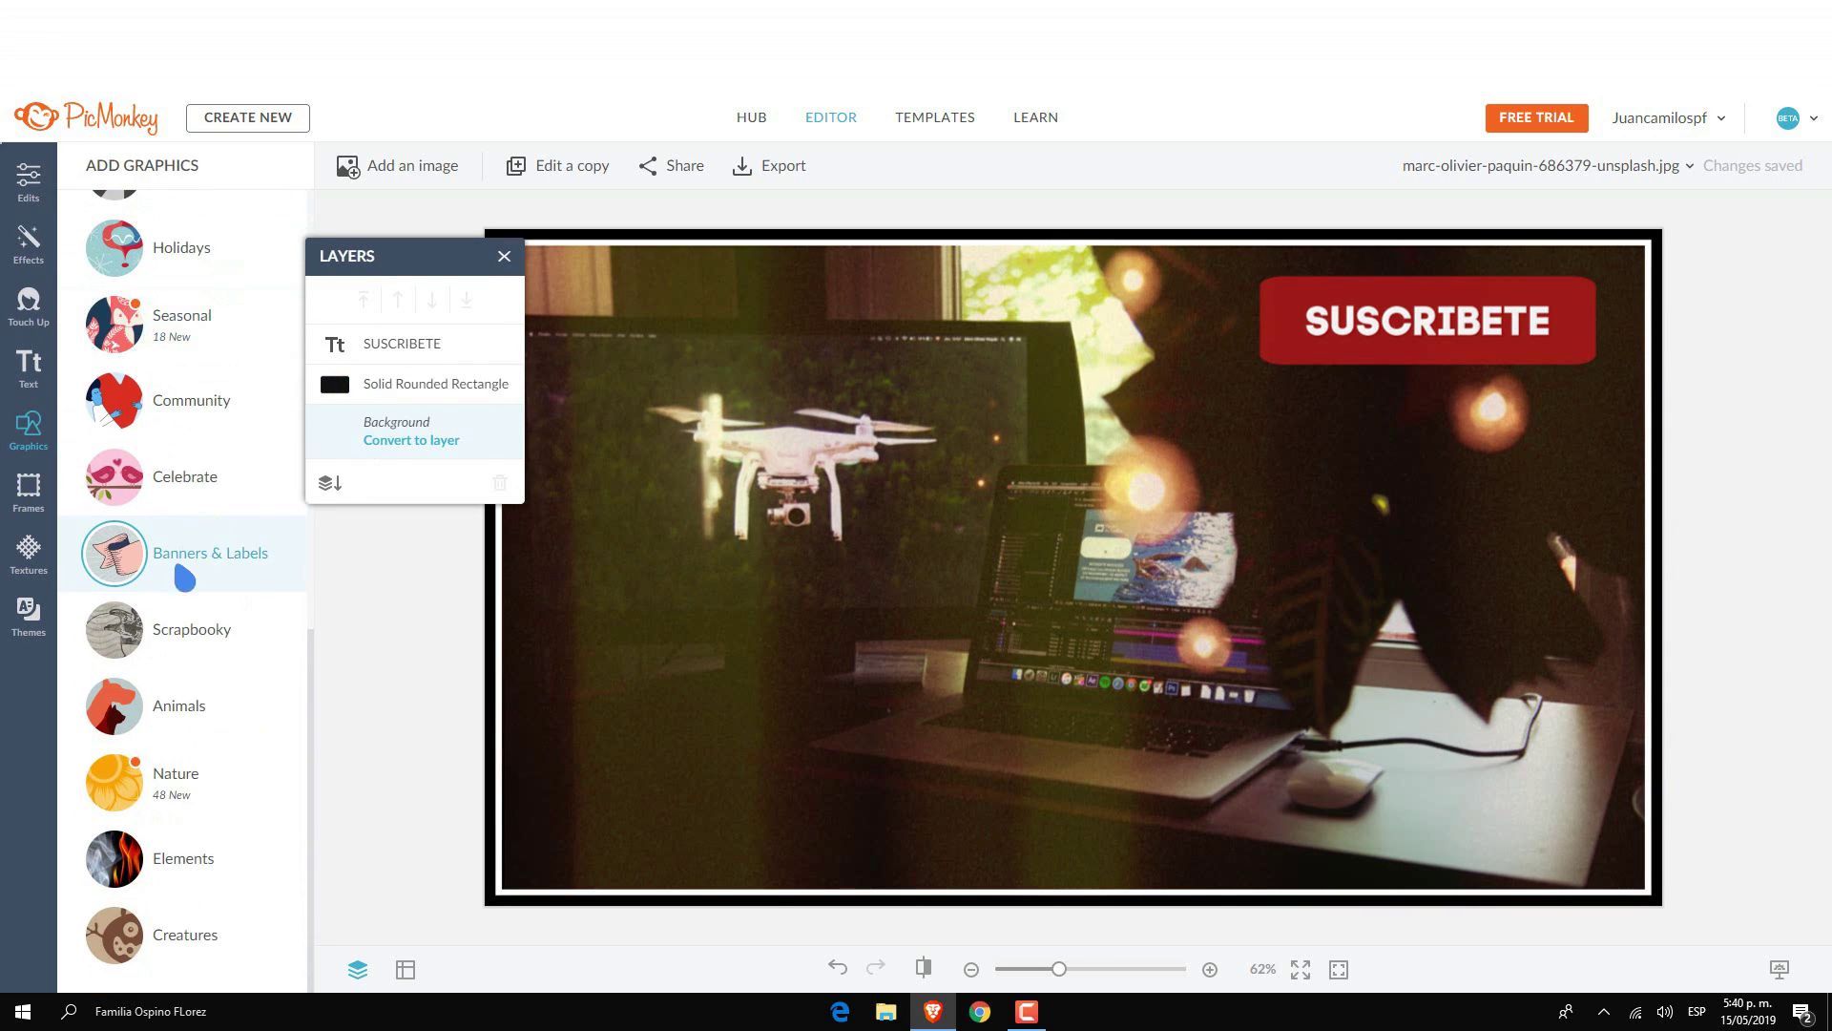
{"action": "left_click", "coordinate": [184, 576]}
{"action": "left_click", "coordinate": [256, 458]}
{"action": "mouse_move", "coordinate": [1073, 567]}
{"action": "left_mouse_down"}
{"action": "mouse_move", "coordinate": [1374, 320]}
{"action": "mouse_move", "coordinate": [700, 443]}
{"action": "left_mouse_up"}
{"action": "left_click_drag", "start_coordinate": [808, 552], "coordinate": [869, 613]}
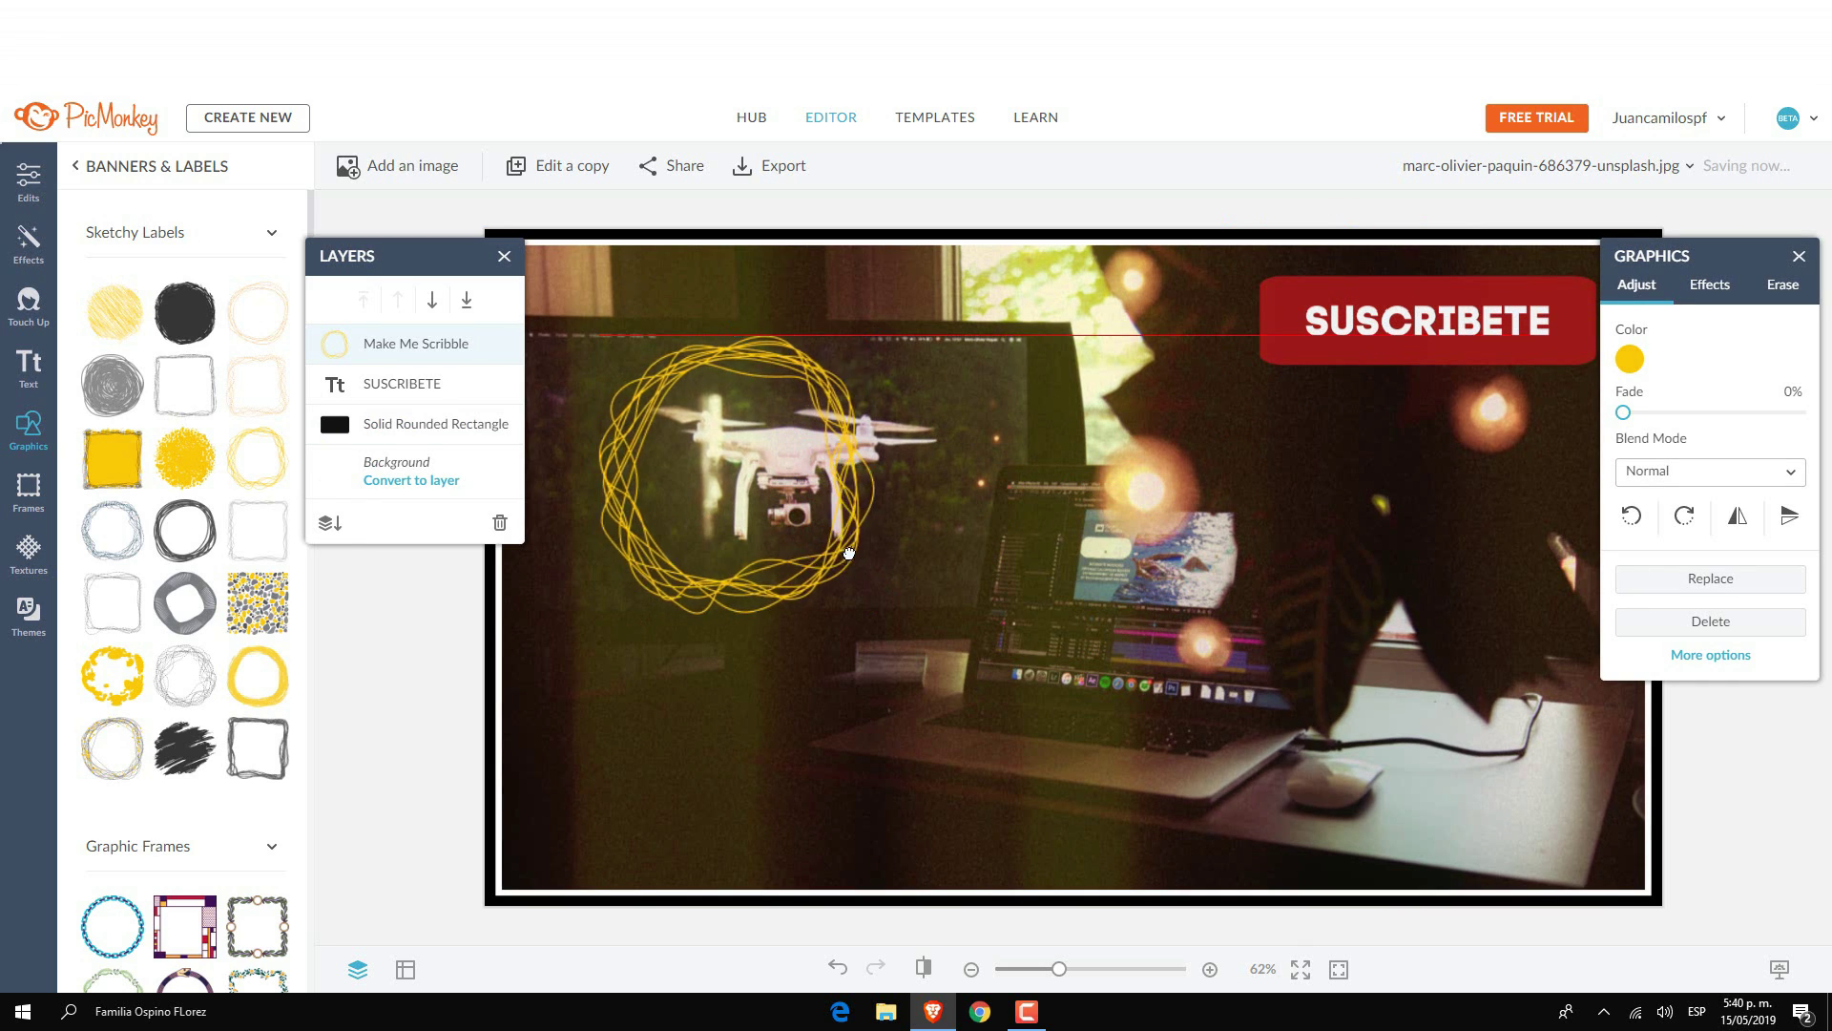
{"action": "left_click_drag", "start_coordinate": [847, 519], "coordinate": [907, 519]}
{"action": "key", "text": "Delete"}
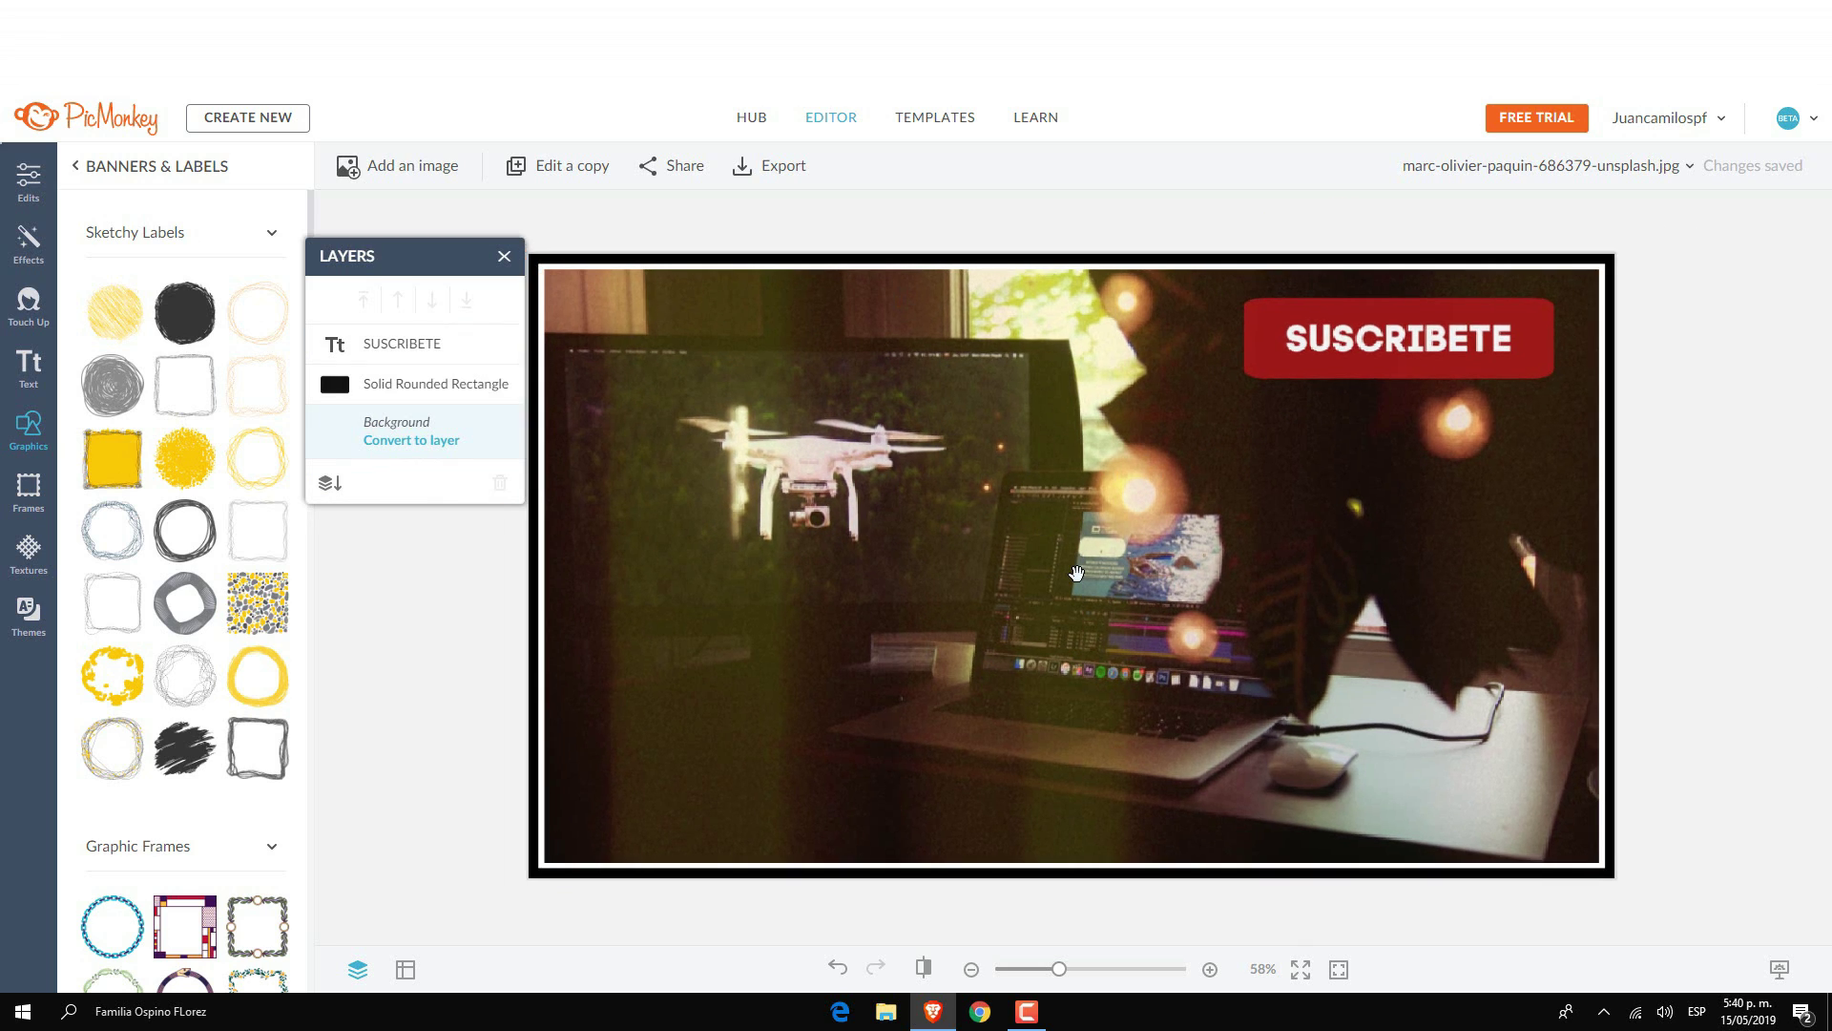
{"action": "left_click", "coordinate": [28, 244]}
- Cool the photo's colour temperature to -56% and attempt to export it
{"action": "left_click", "coordinate": [29, 179]}
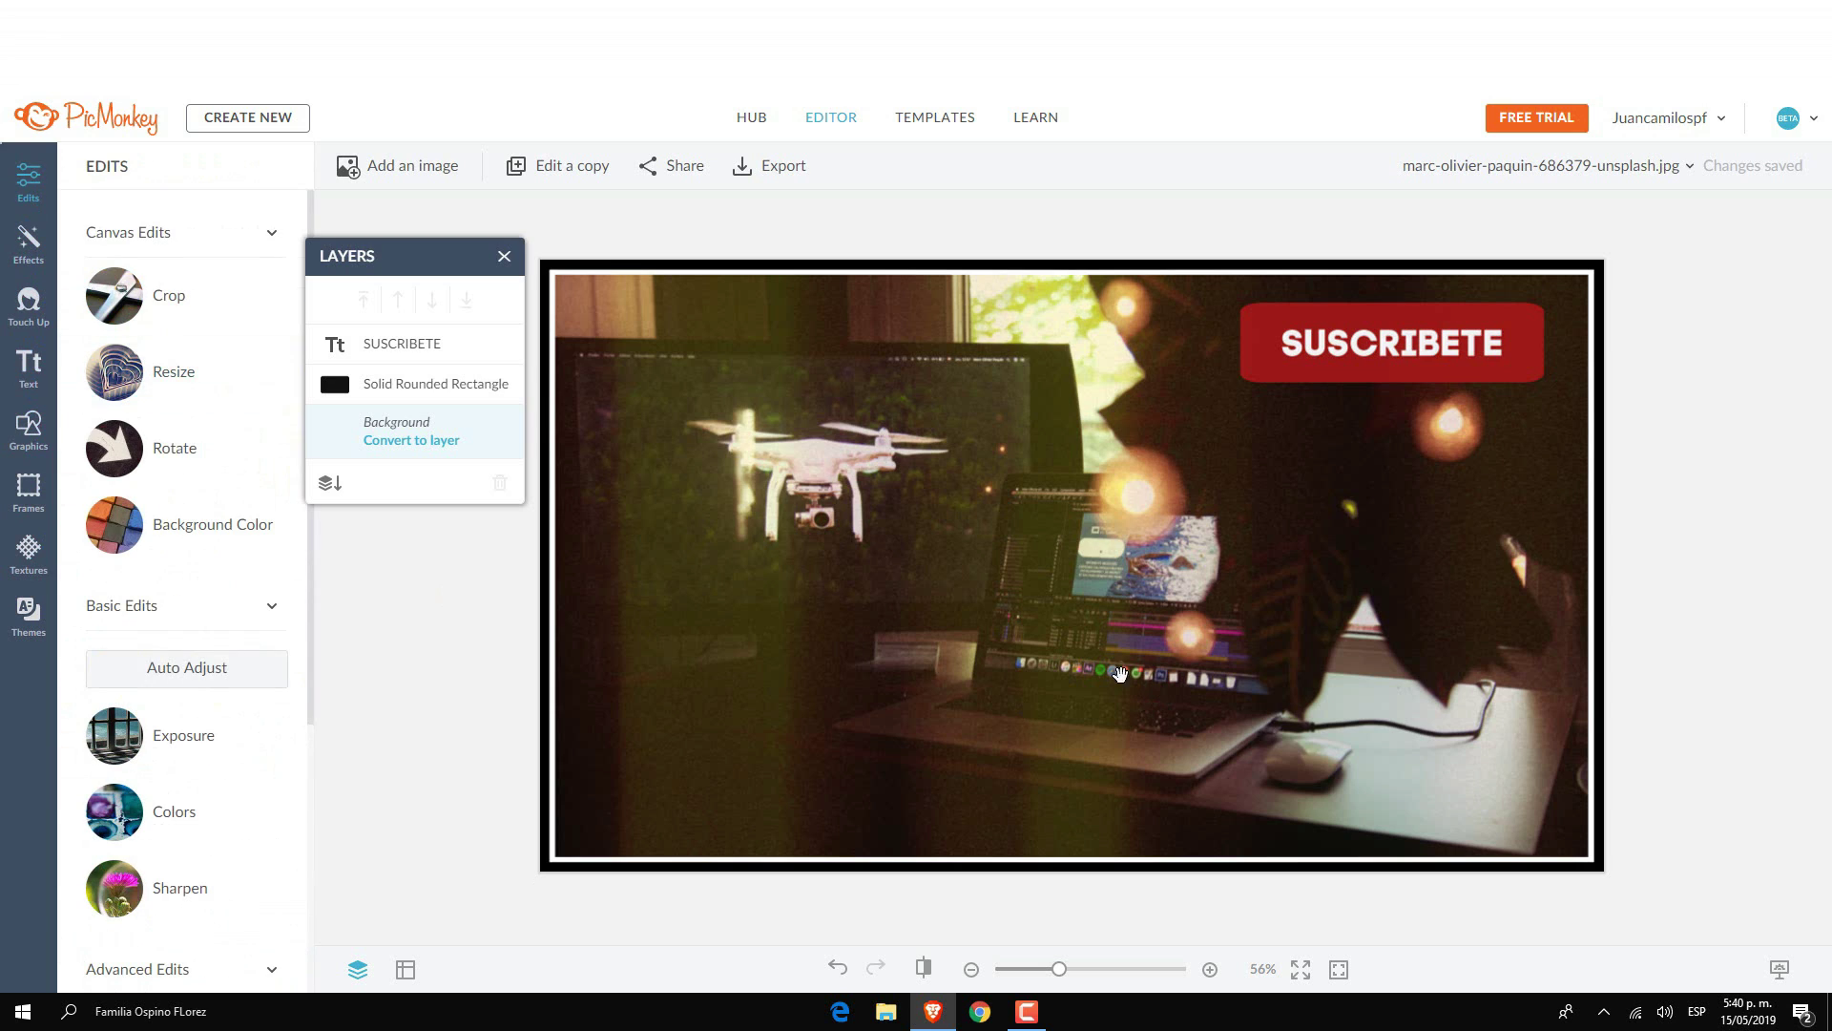
{"action": "scroll", "coordinate": [143, 783], "scroll_direction": "down", "scroll_amount": 3}
{"action": "left_click", "coordinate": [143, 781]}
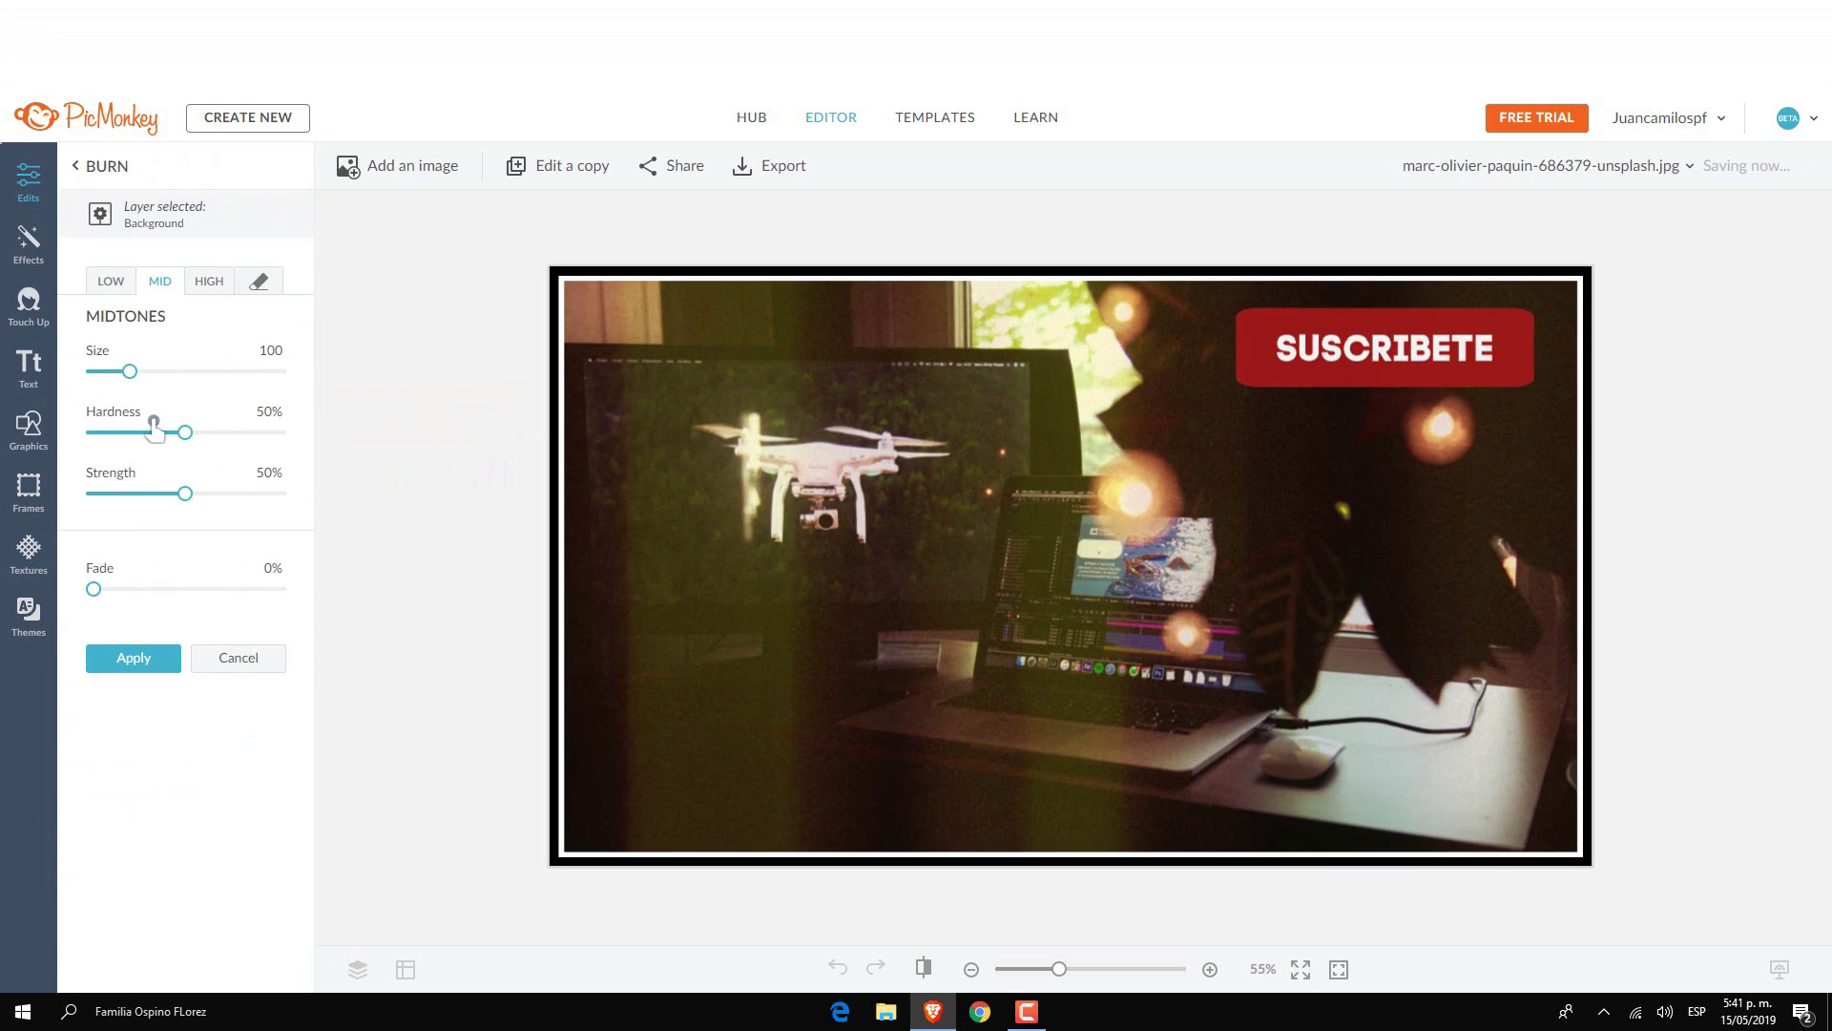
{"action": "left_click", "coordinate": [192, 405]}
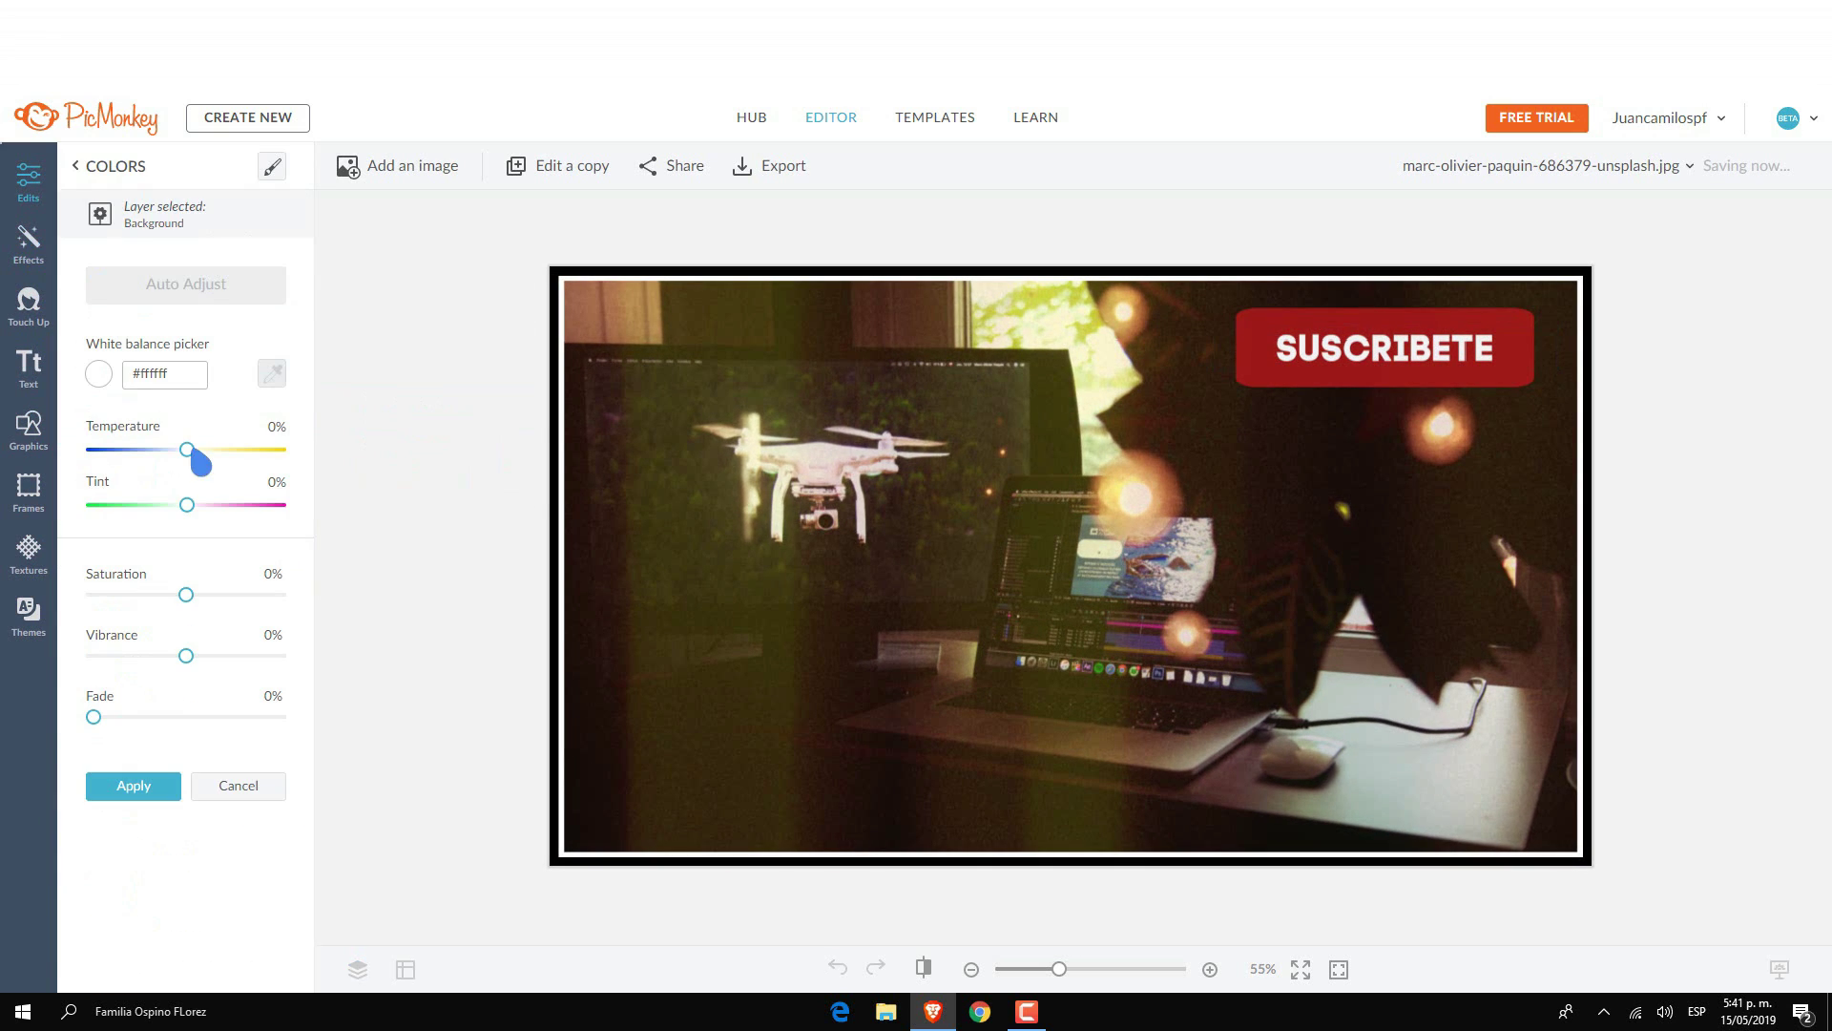
{"action": "left_click", "coordinate": [148, 450]}
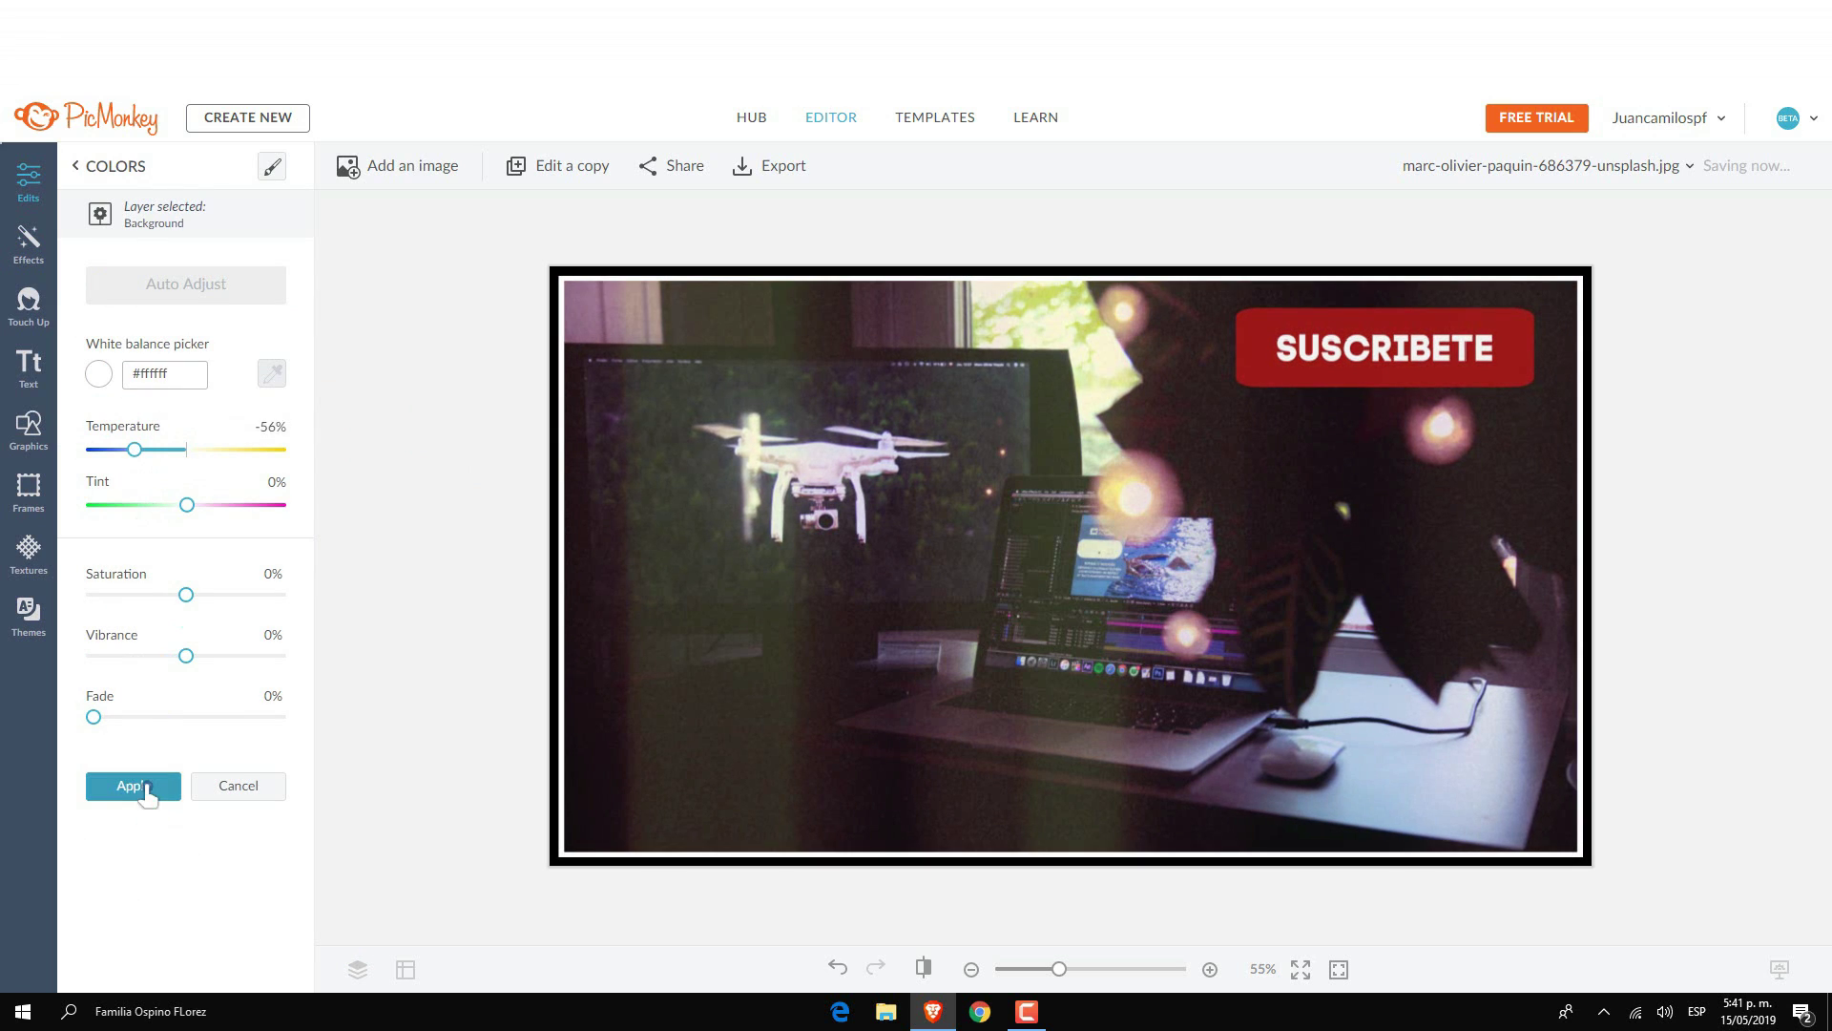
{"action": "left_click", "coordinate": [134, 785]}
{"action": "left_click", "coordinate": [790, 174]}
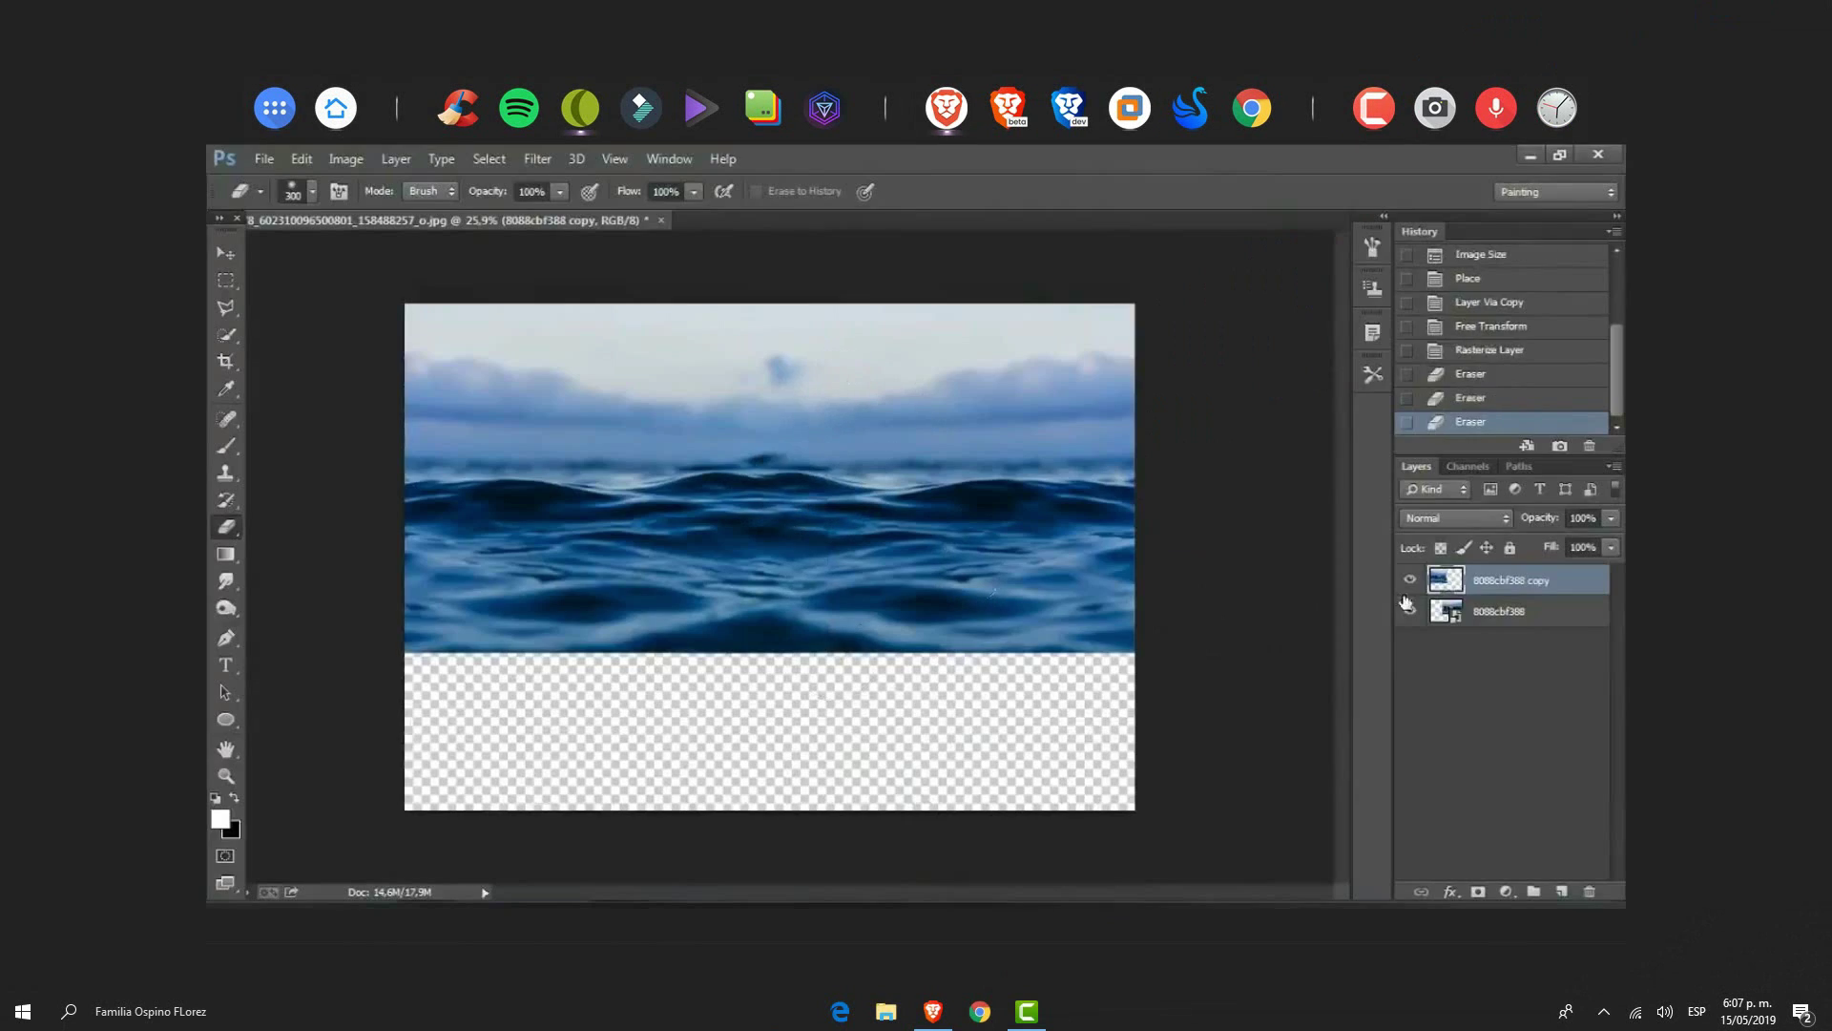
- Push the left and right wave crests upward with Liquify's Forward Warp brush
{"action": "key", "text": "ctrl+shift+x"}
{"action": "left_click_drag", "start_coordinate": [715, 376], "coordinate": [689, 394]}
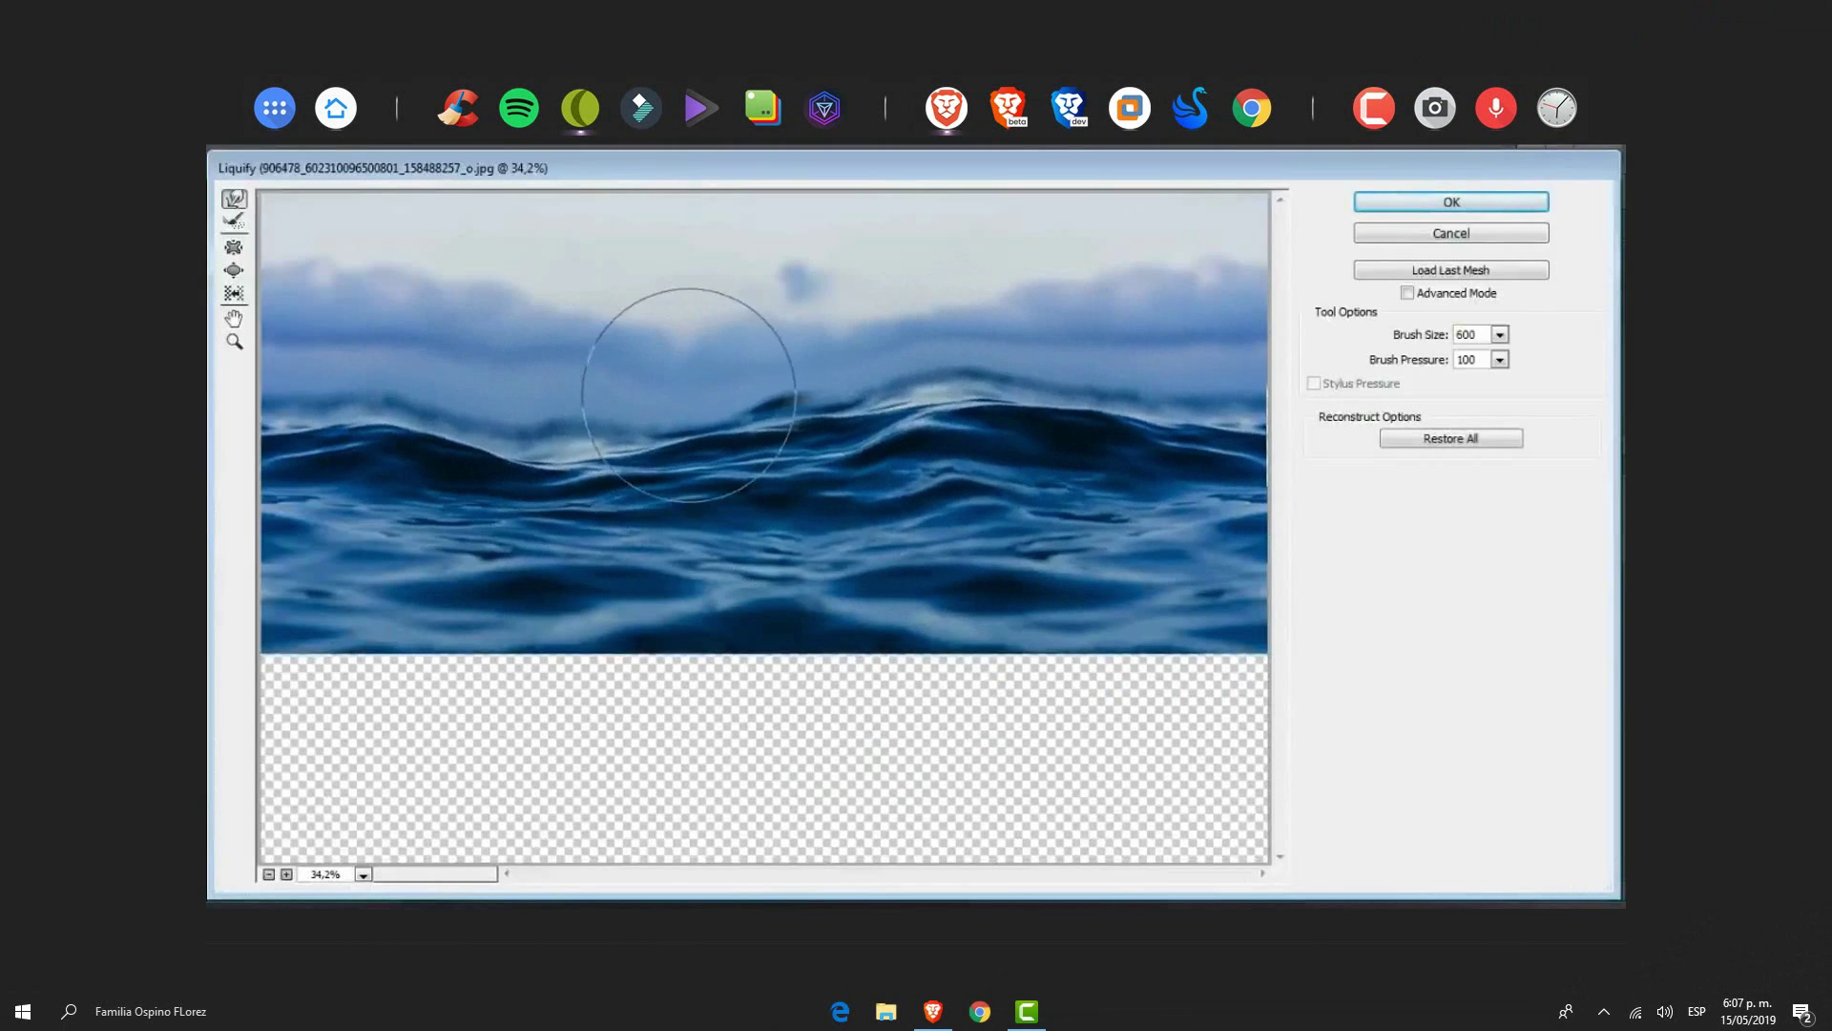
{"action": "key", "text": "bracketleft"}
{"action": "key", "text": "bracketleft"}
{"action": "left_click_drag", "start_coordinate": [1019, 406], "coordinate": [1023, 379]}
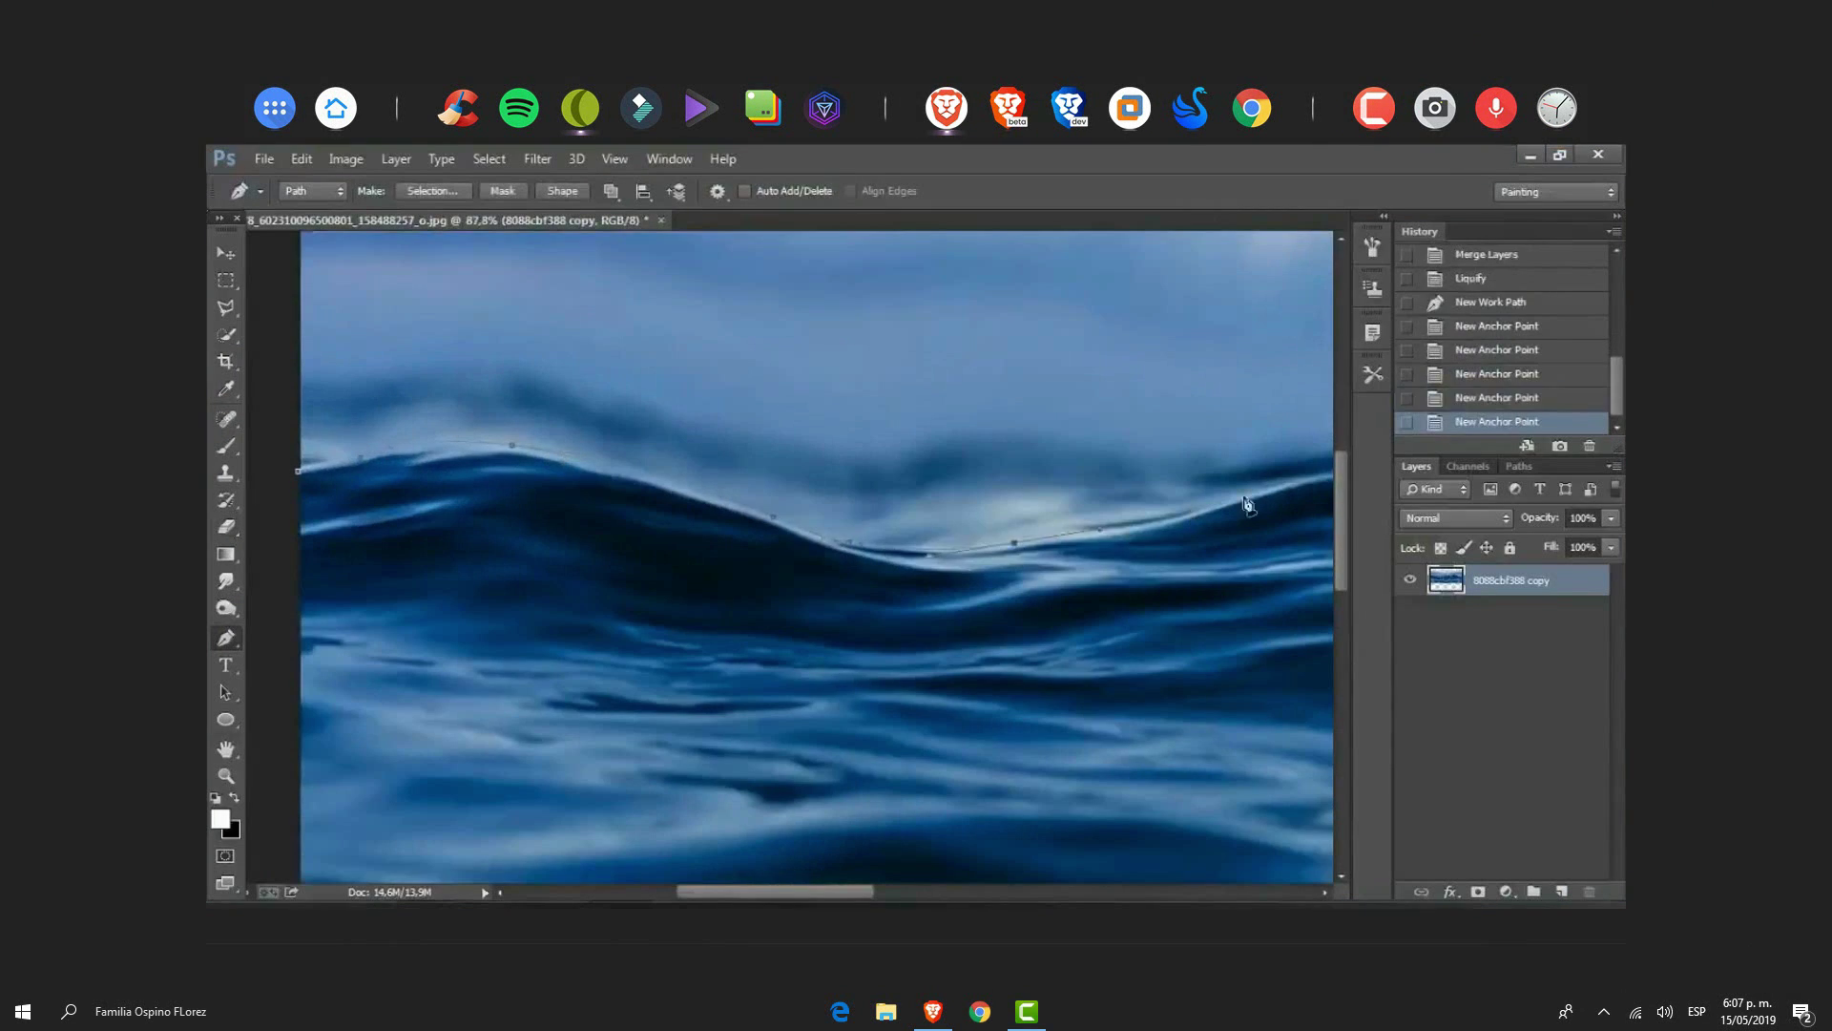